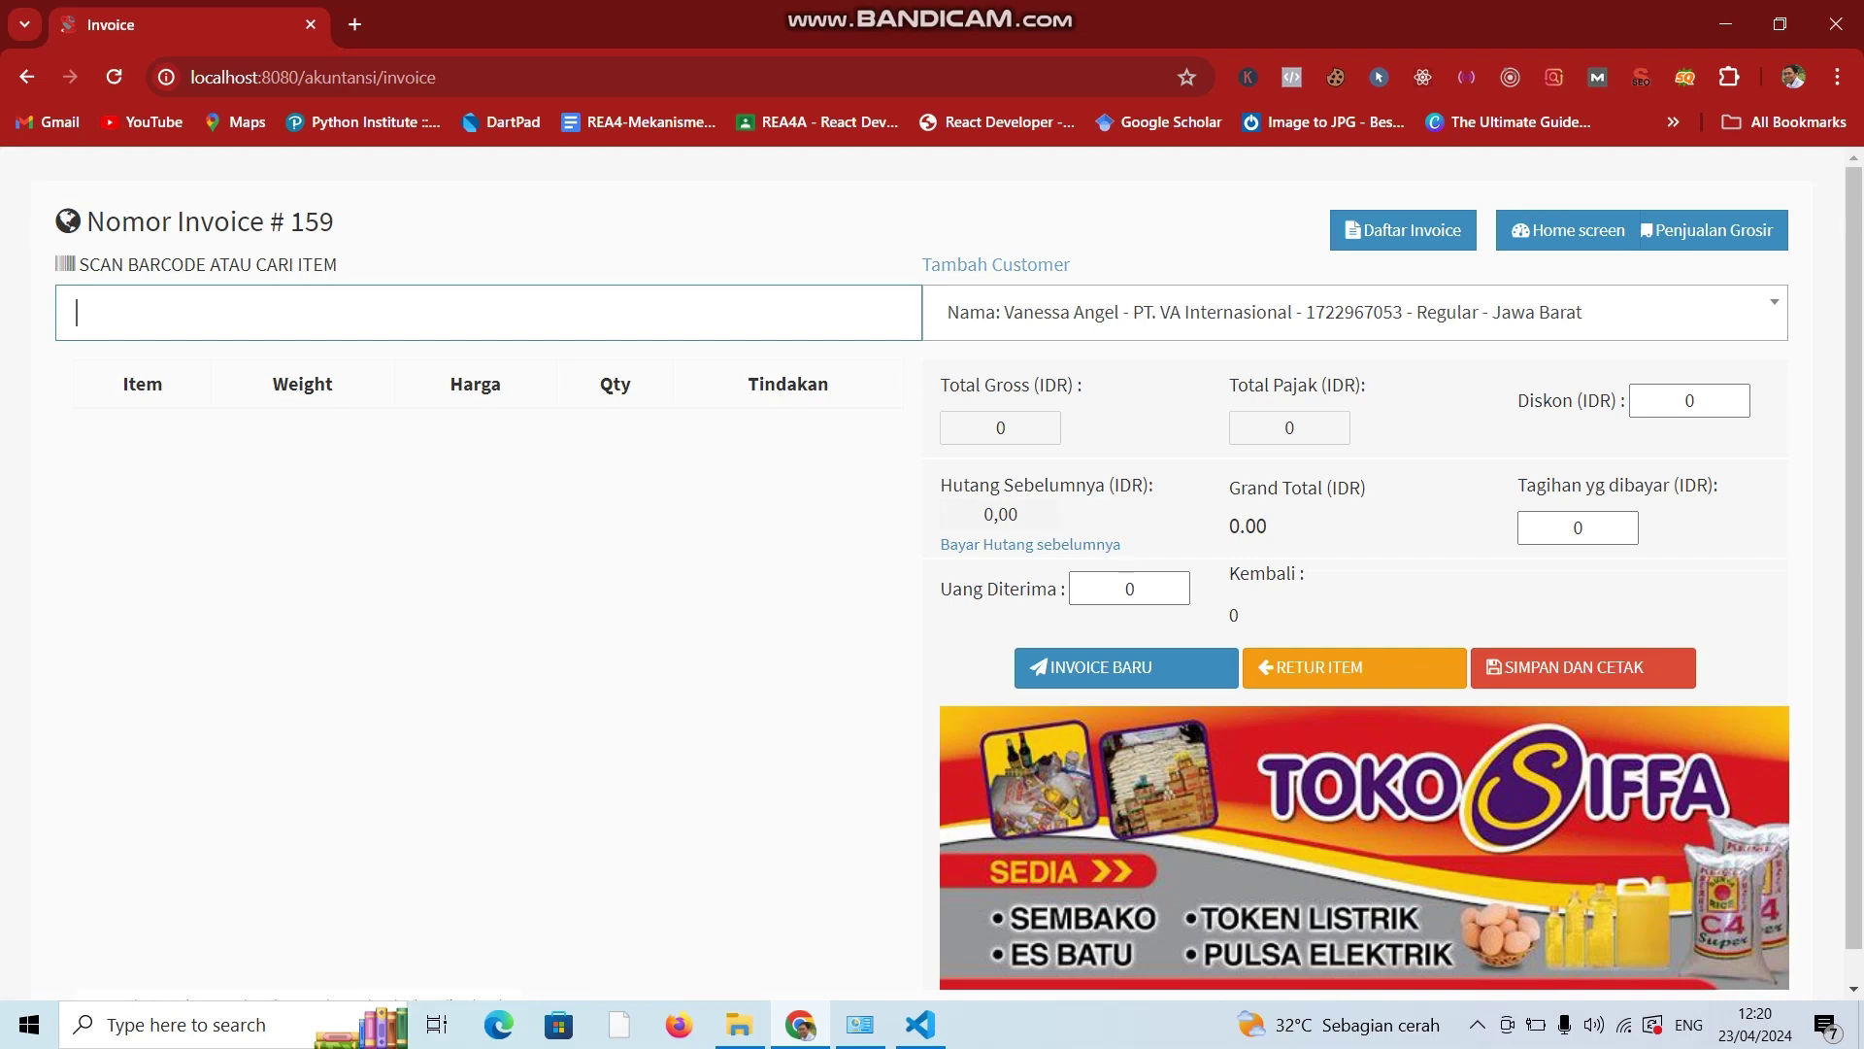
Check the customer choices available on the new invoice and keep the current customer selected.
{"action": "left_click", "coordinate": [1213, 312]}
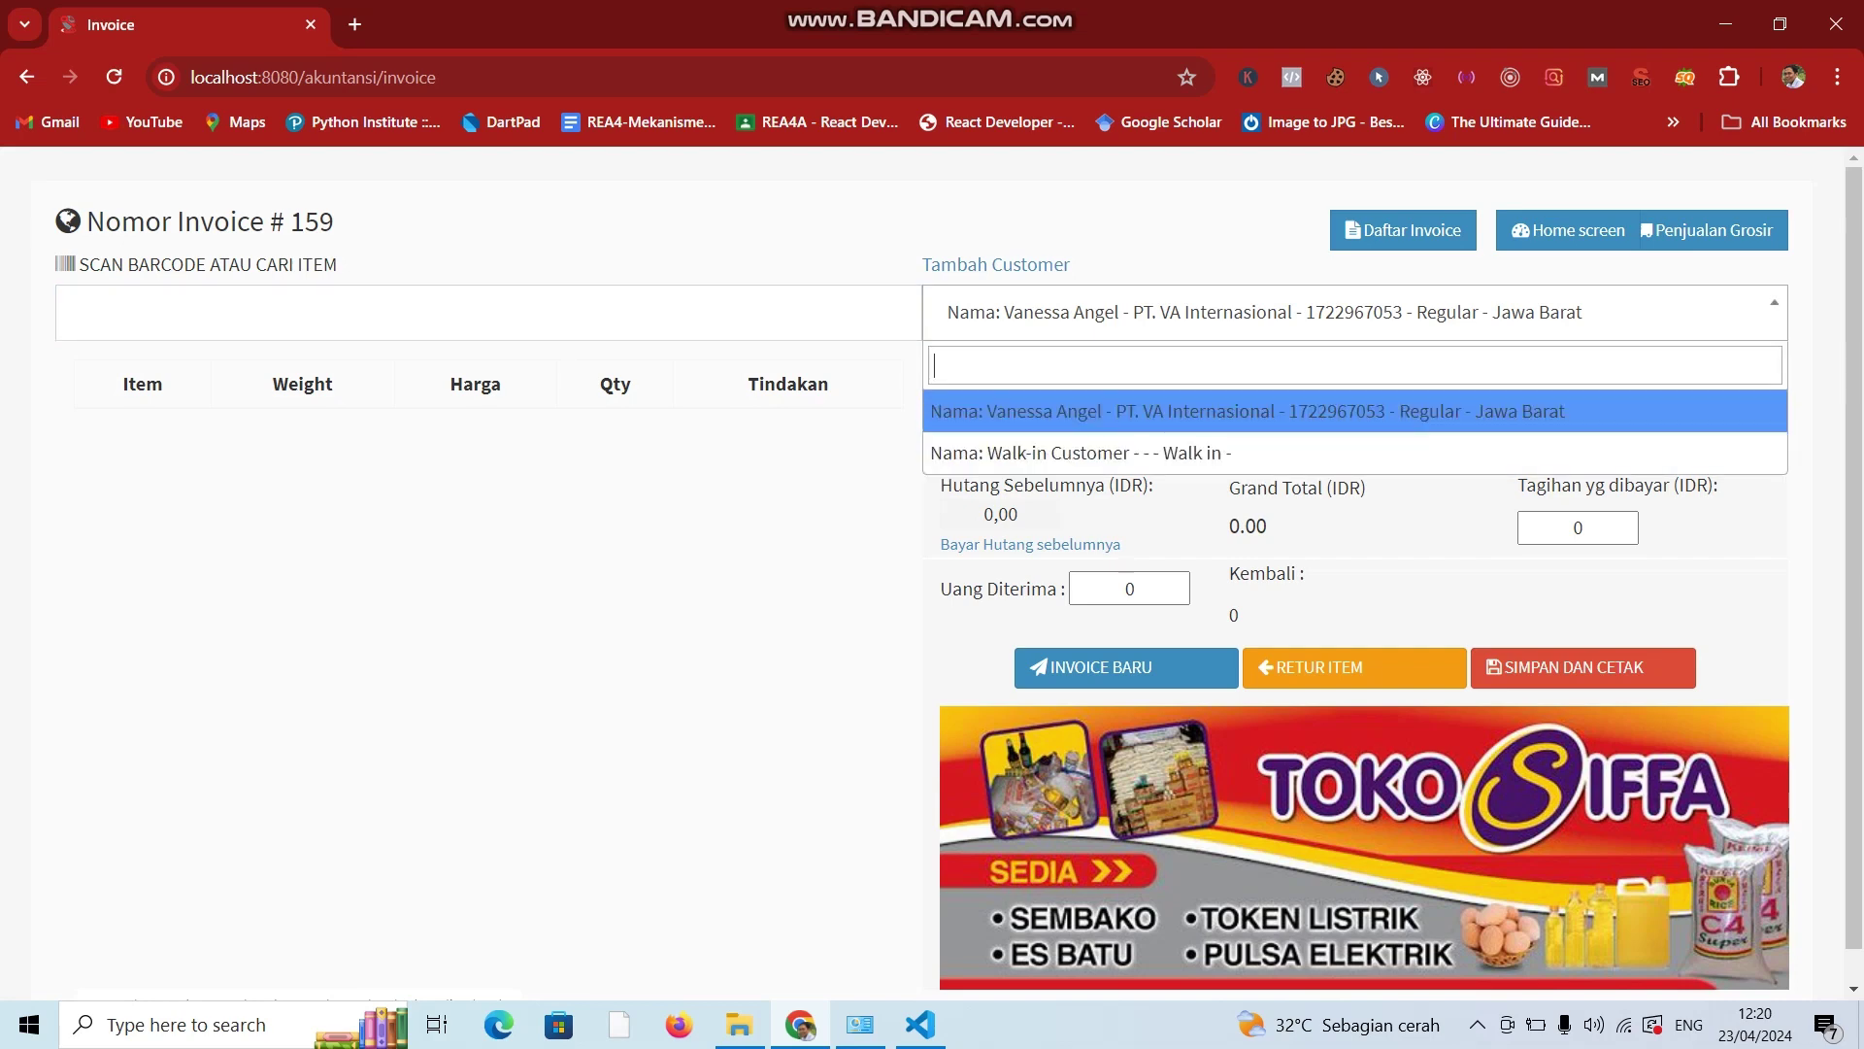
{"action": "key", "text": "Down"}
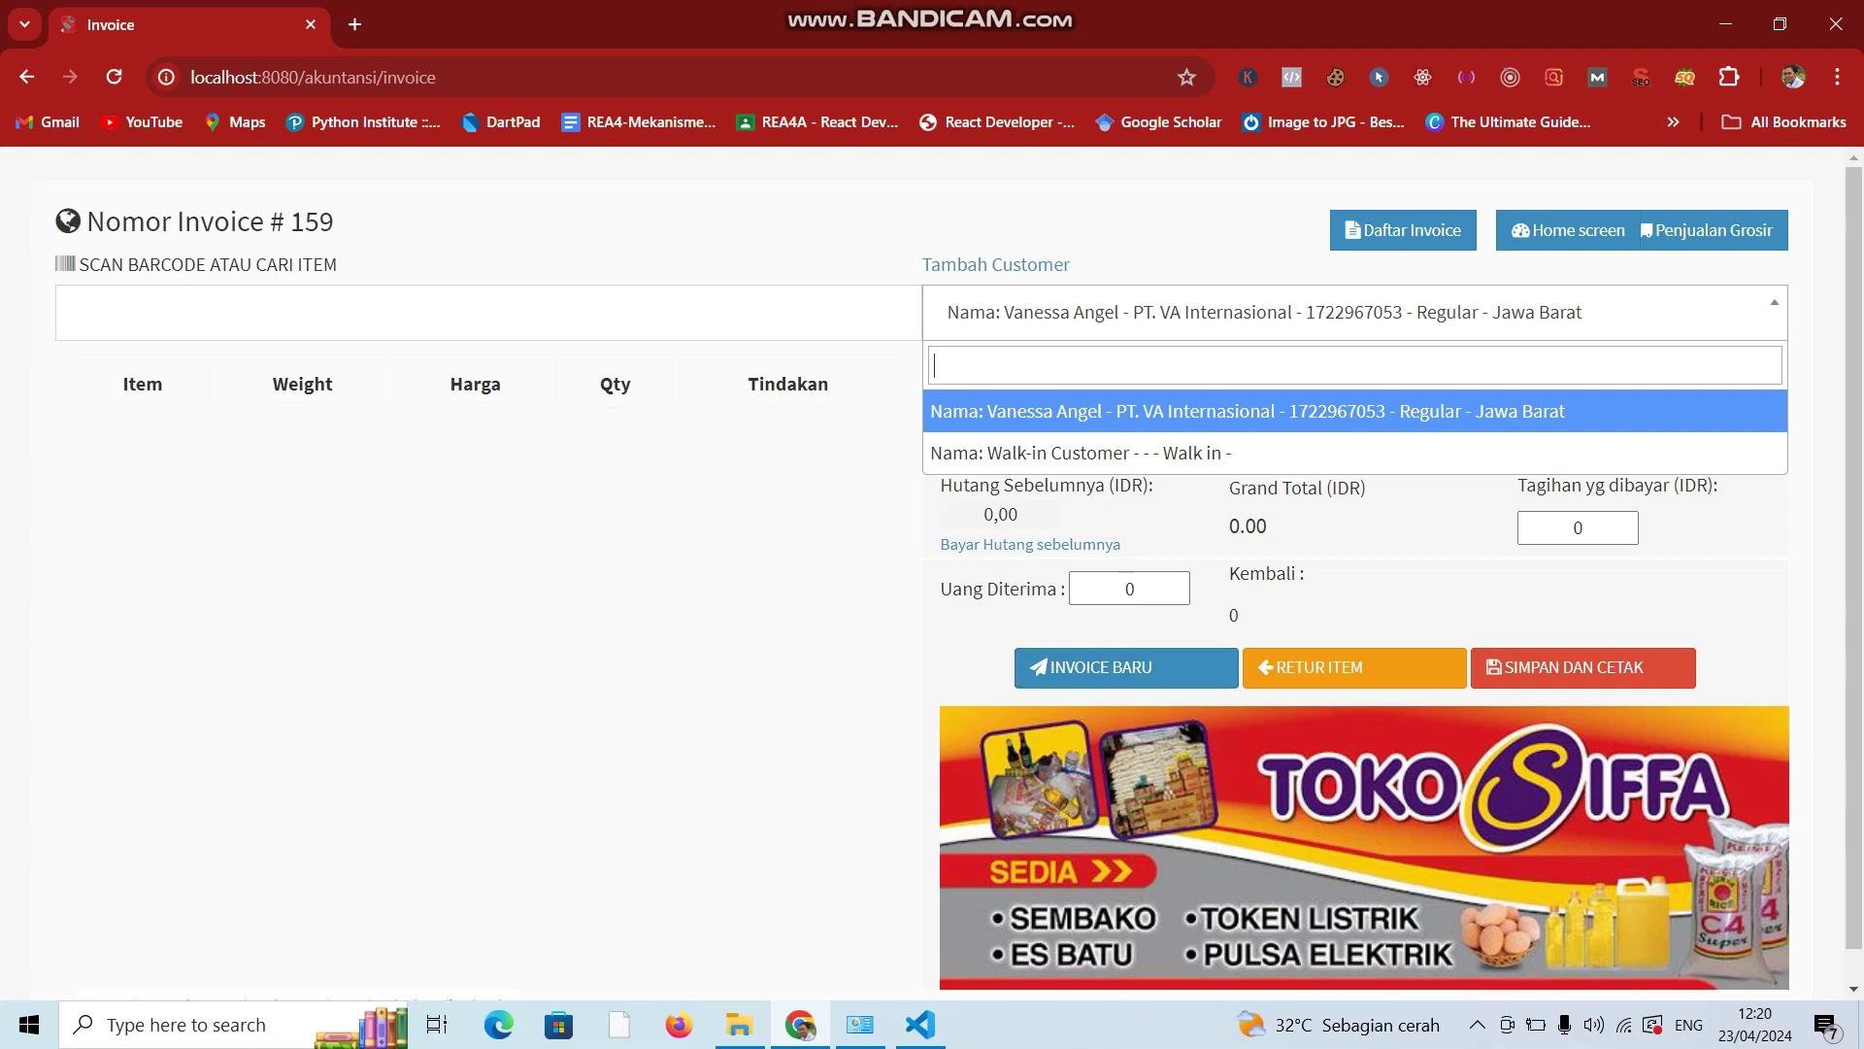
{"action": "key", "text": "Return"}
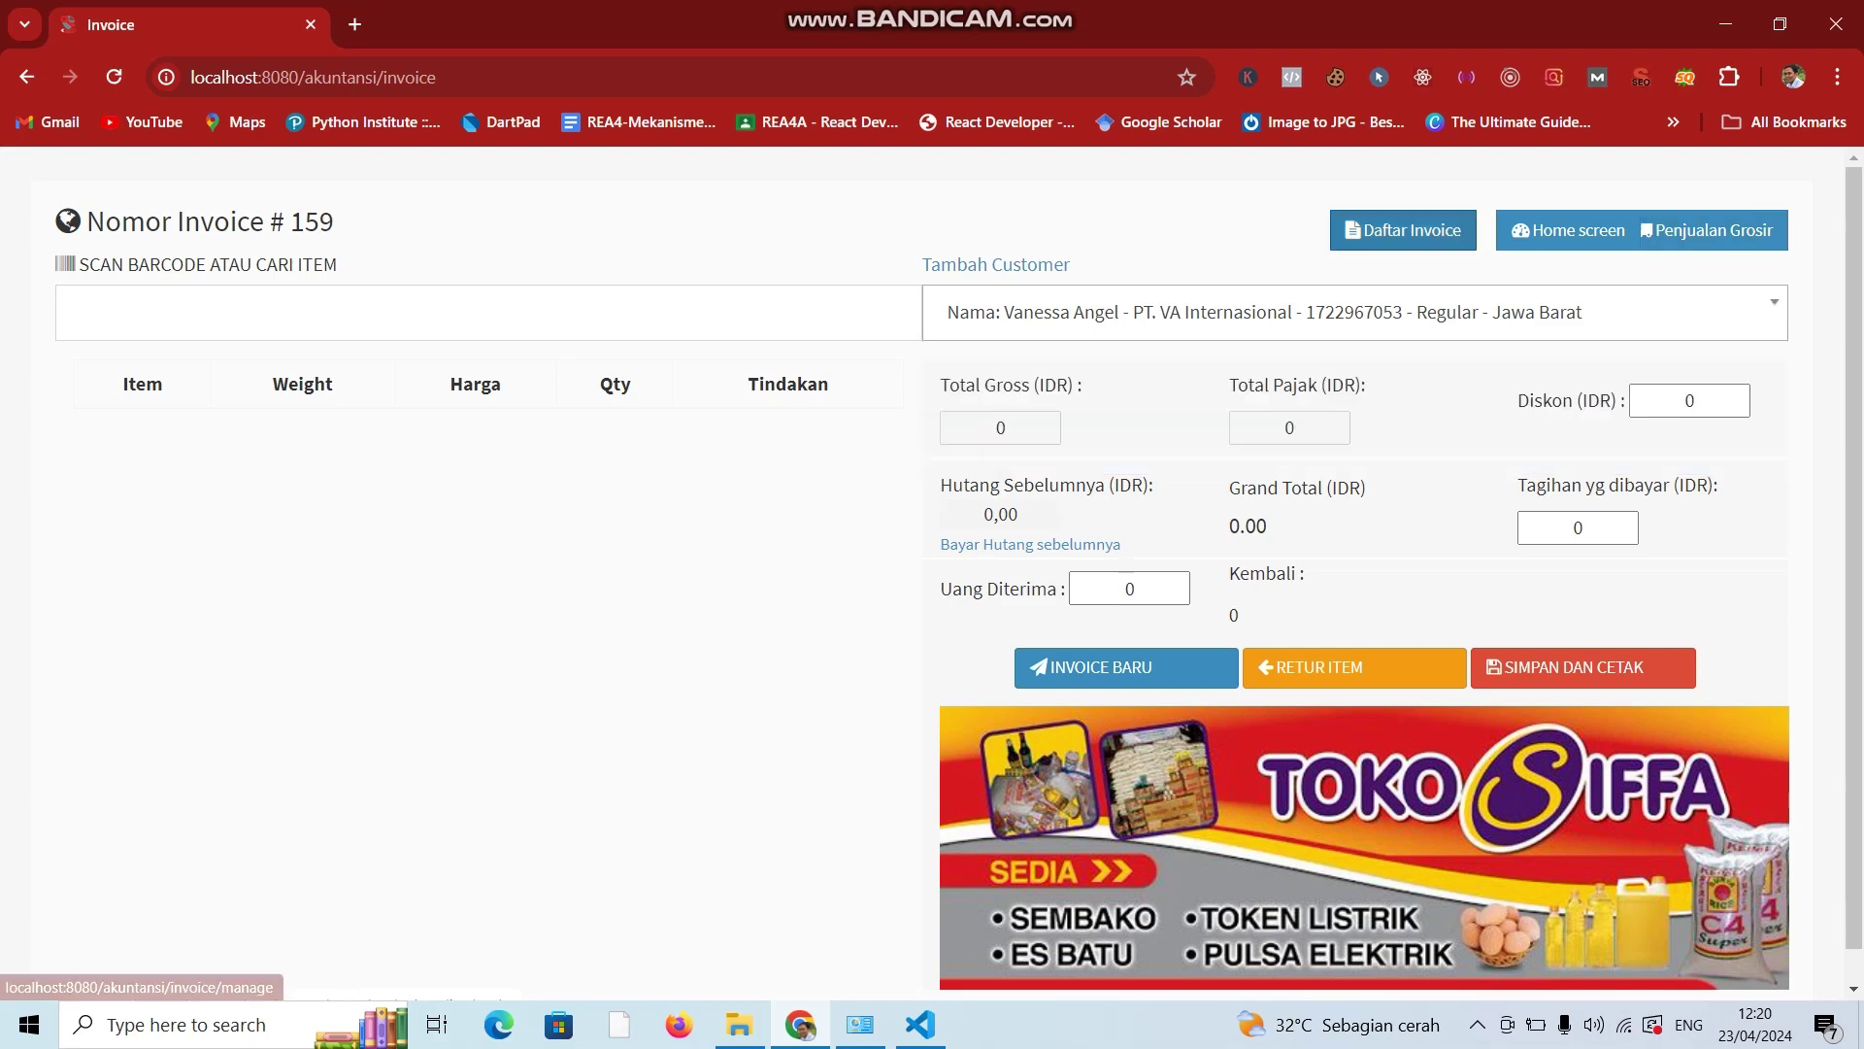
View the invoice list (Daftar Invoice), and go by way of the POS page to the dashboard.
{"action": "left_click", "coordinate": [1403, 230]}
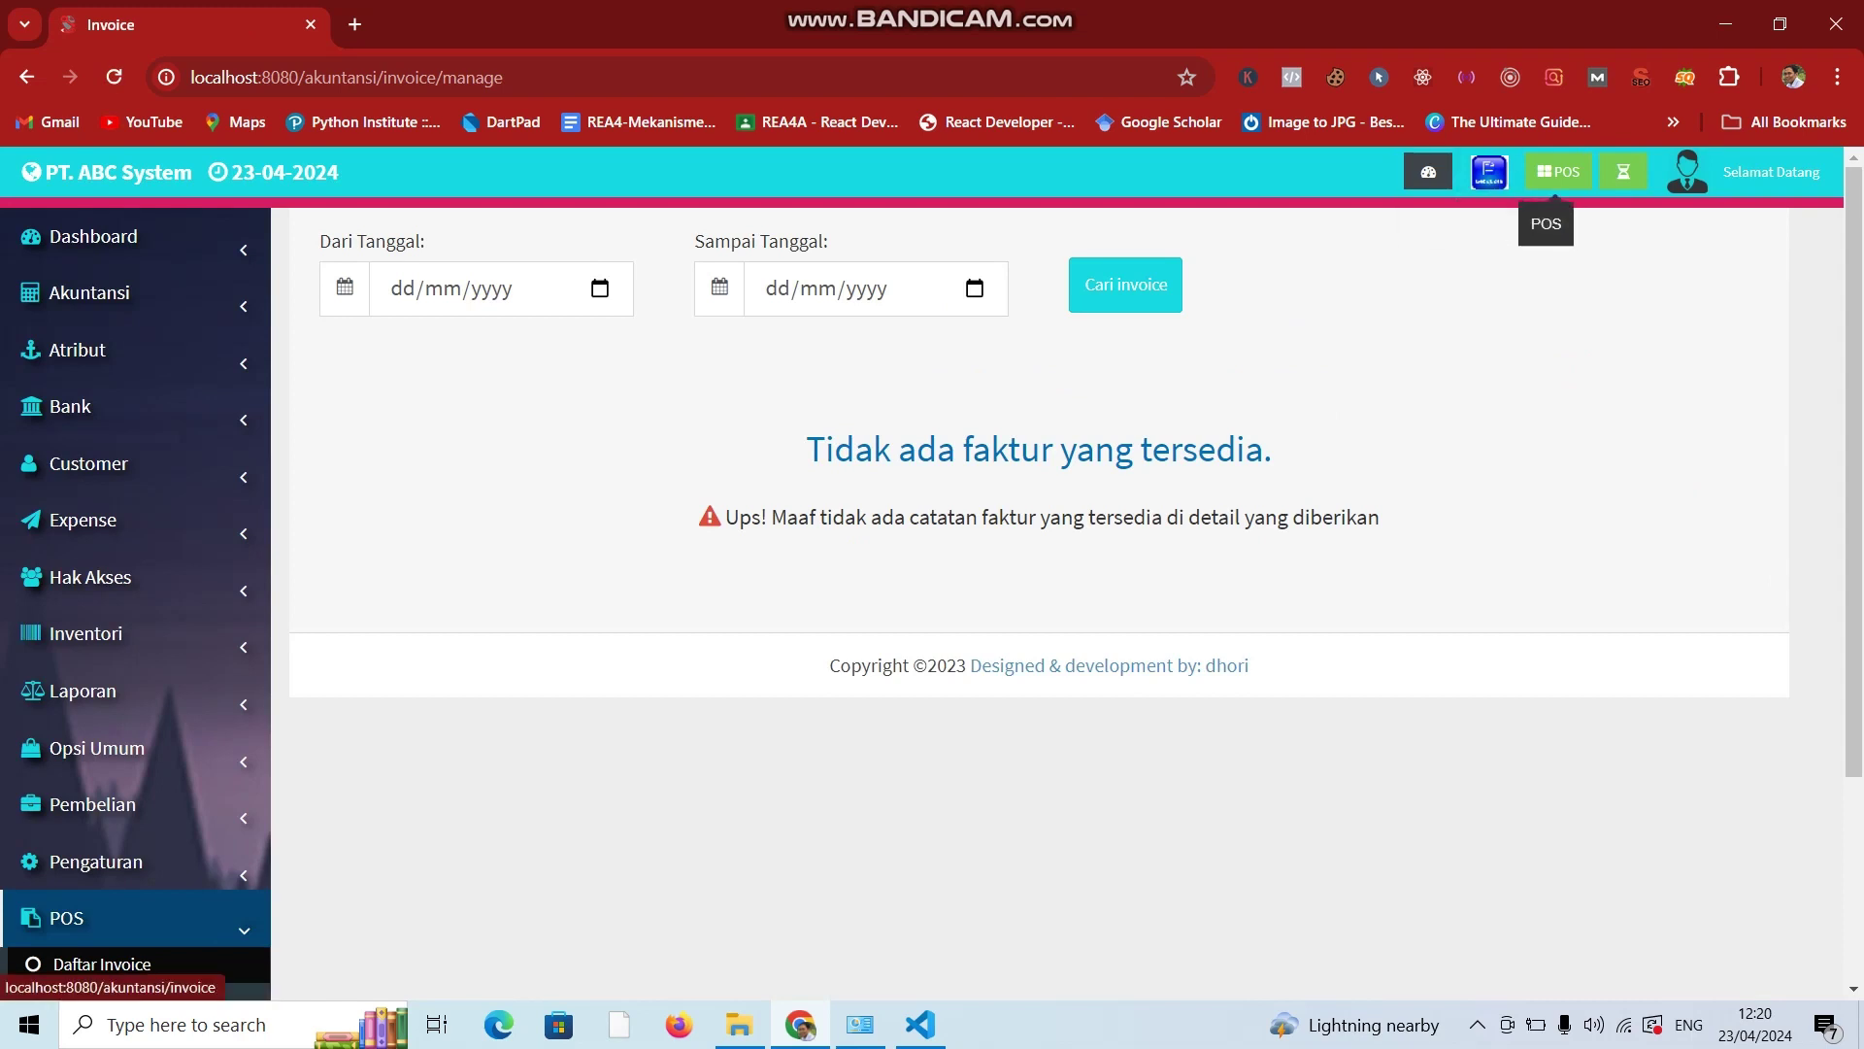
{"action": "left_click", "coordinate": [1559, 172]}
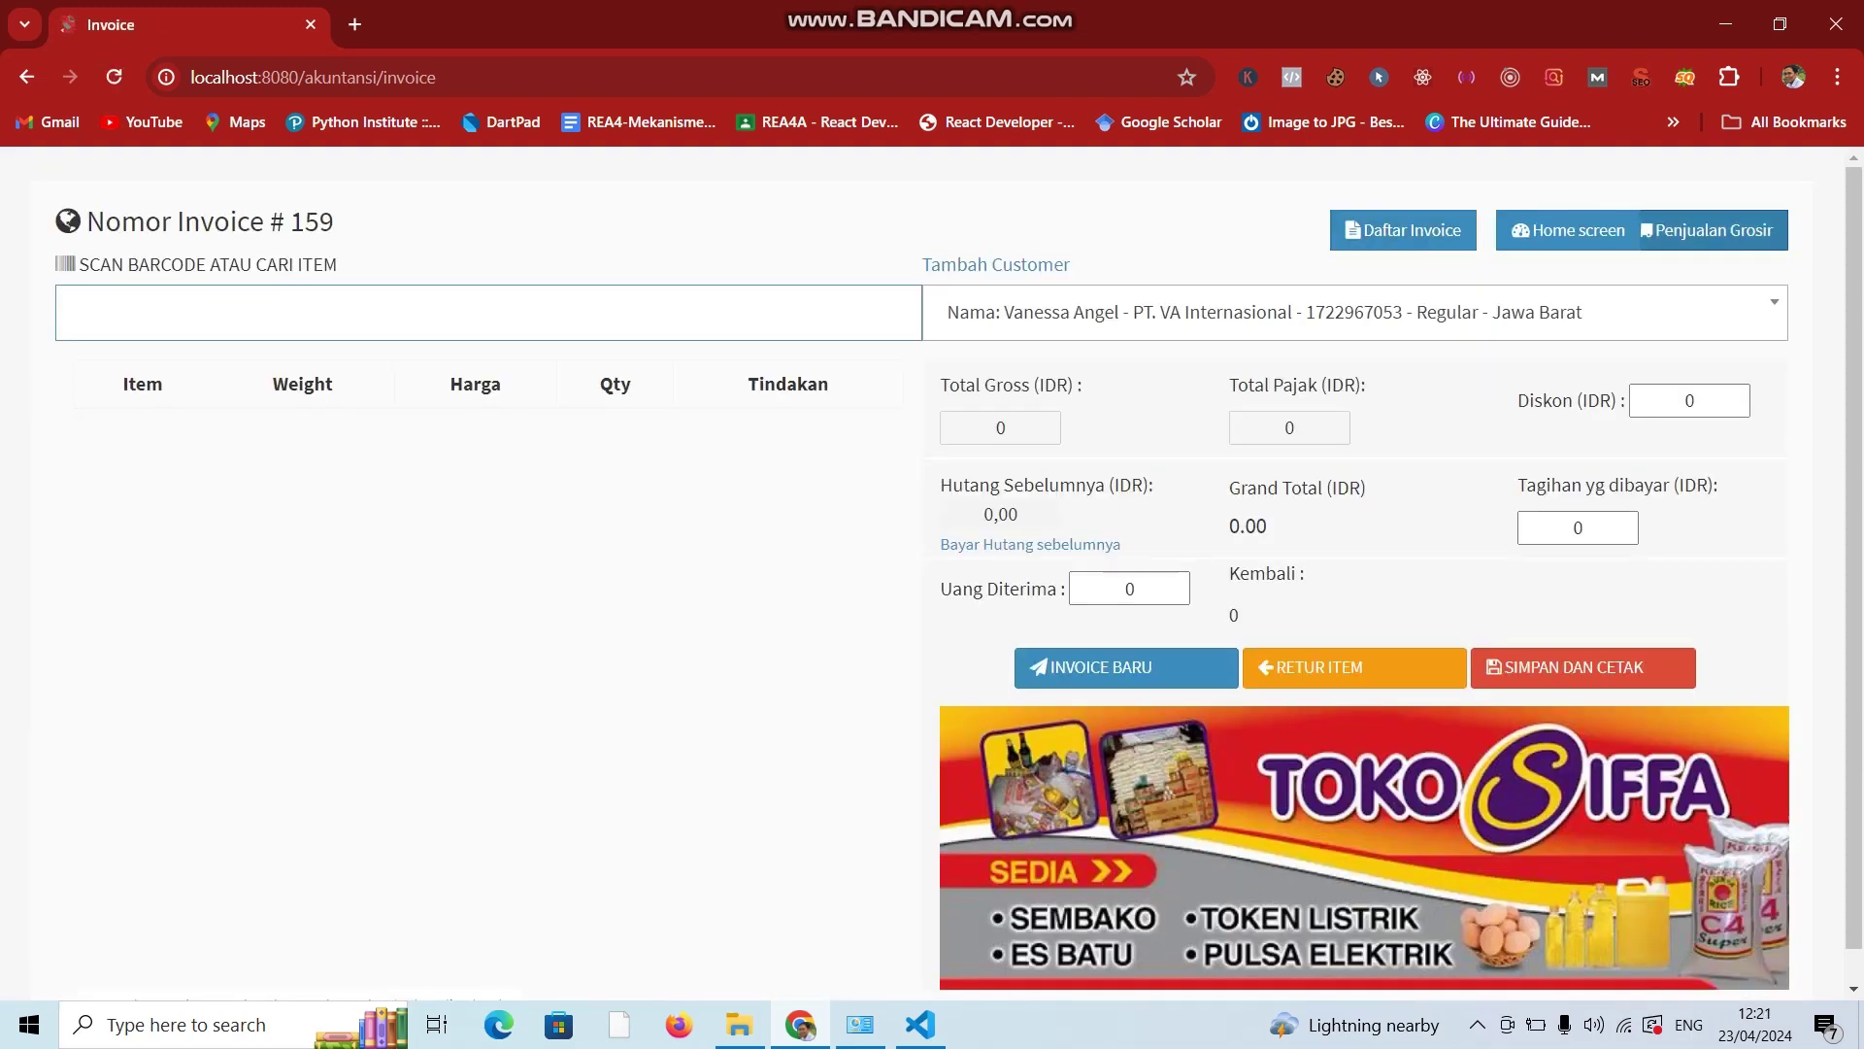
{"action": "left_click", "coordinate": [1568, 230]}
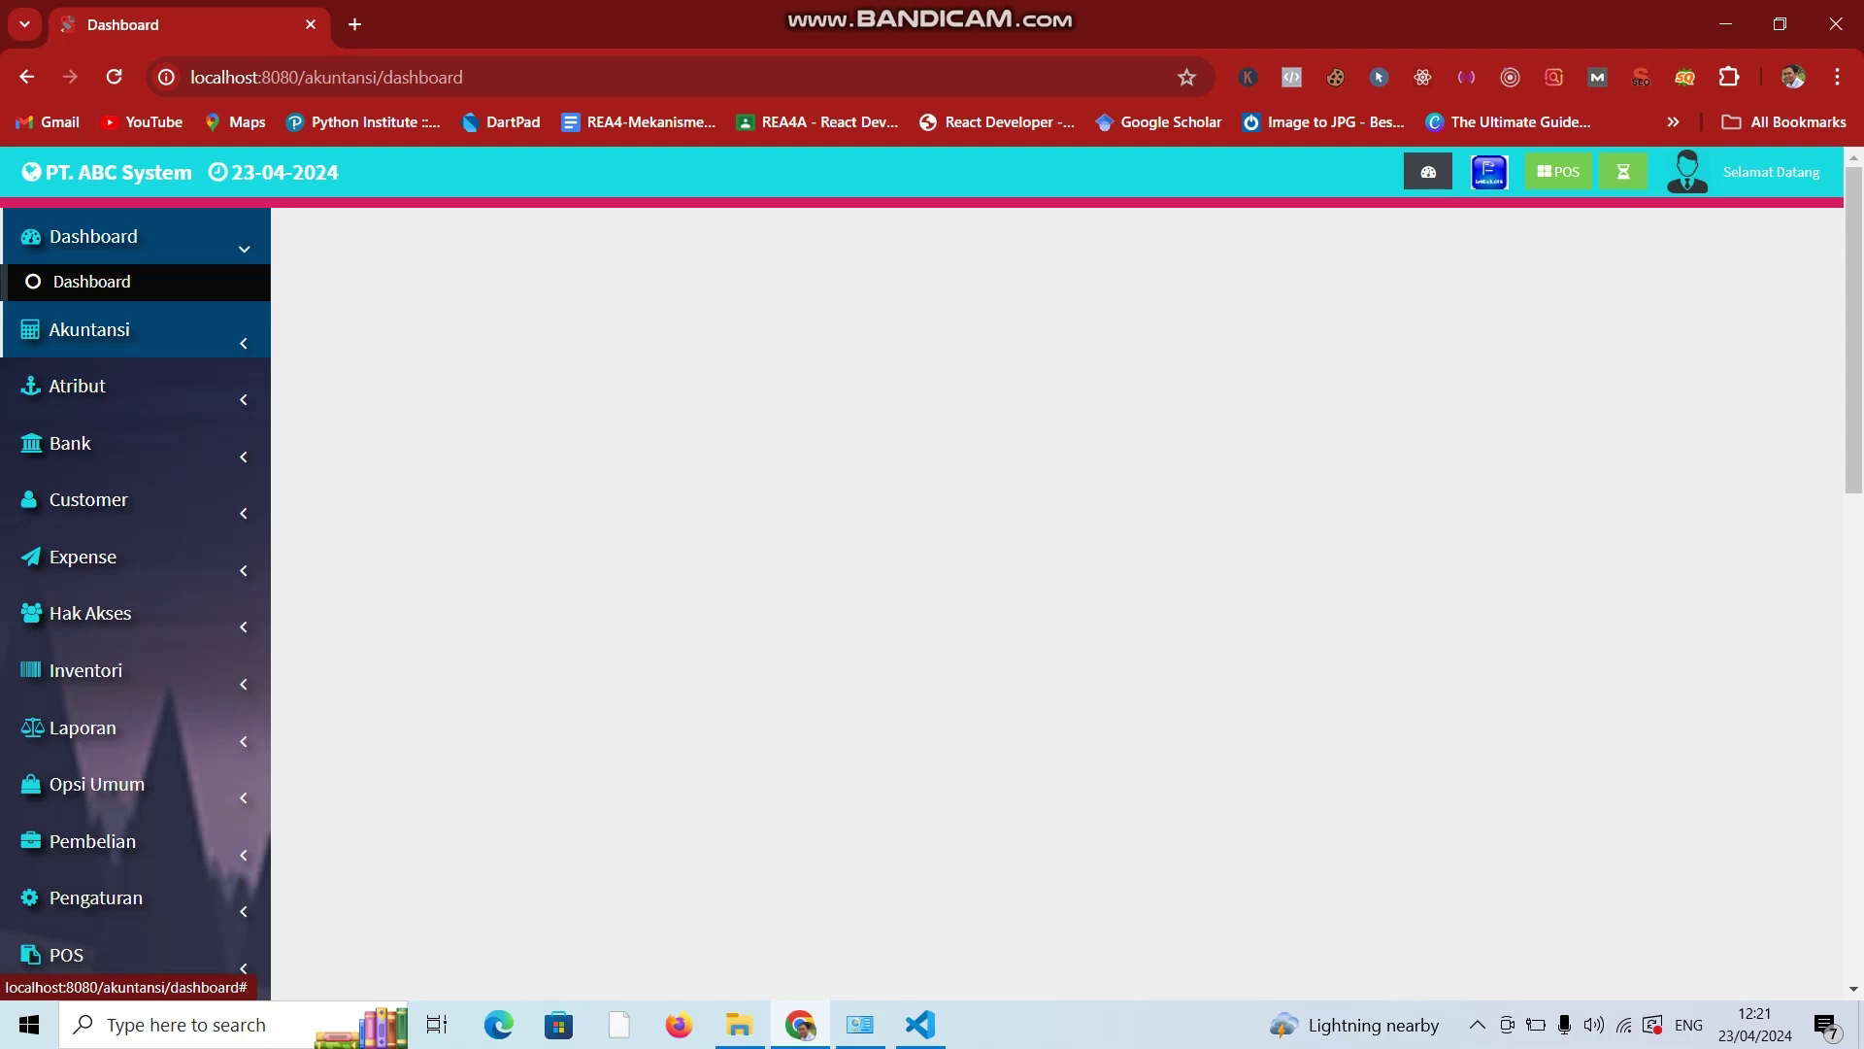
Open the opening balance form (Pembukaan Saldo) in the Akuntansi section and look through its fields.
{"action": "left_click", "coordinate": [89, 329]}
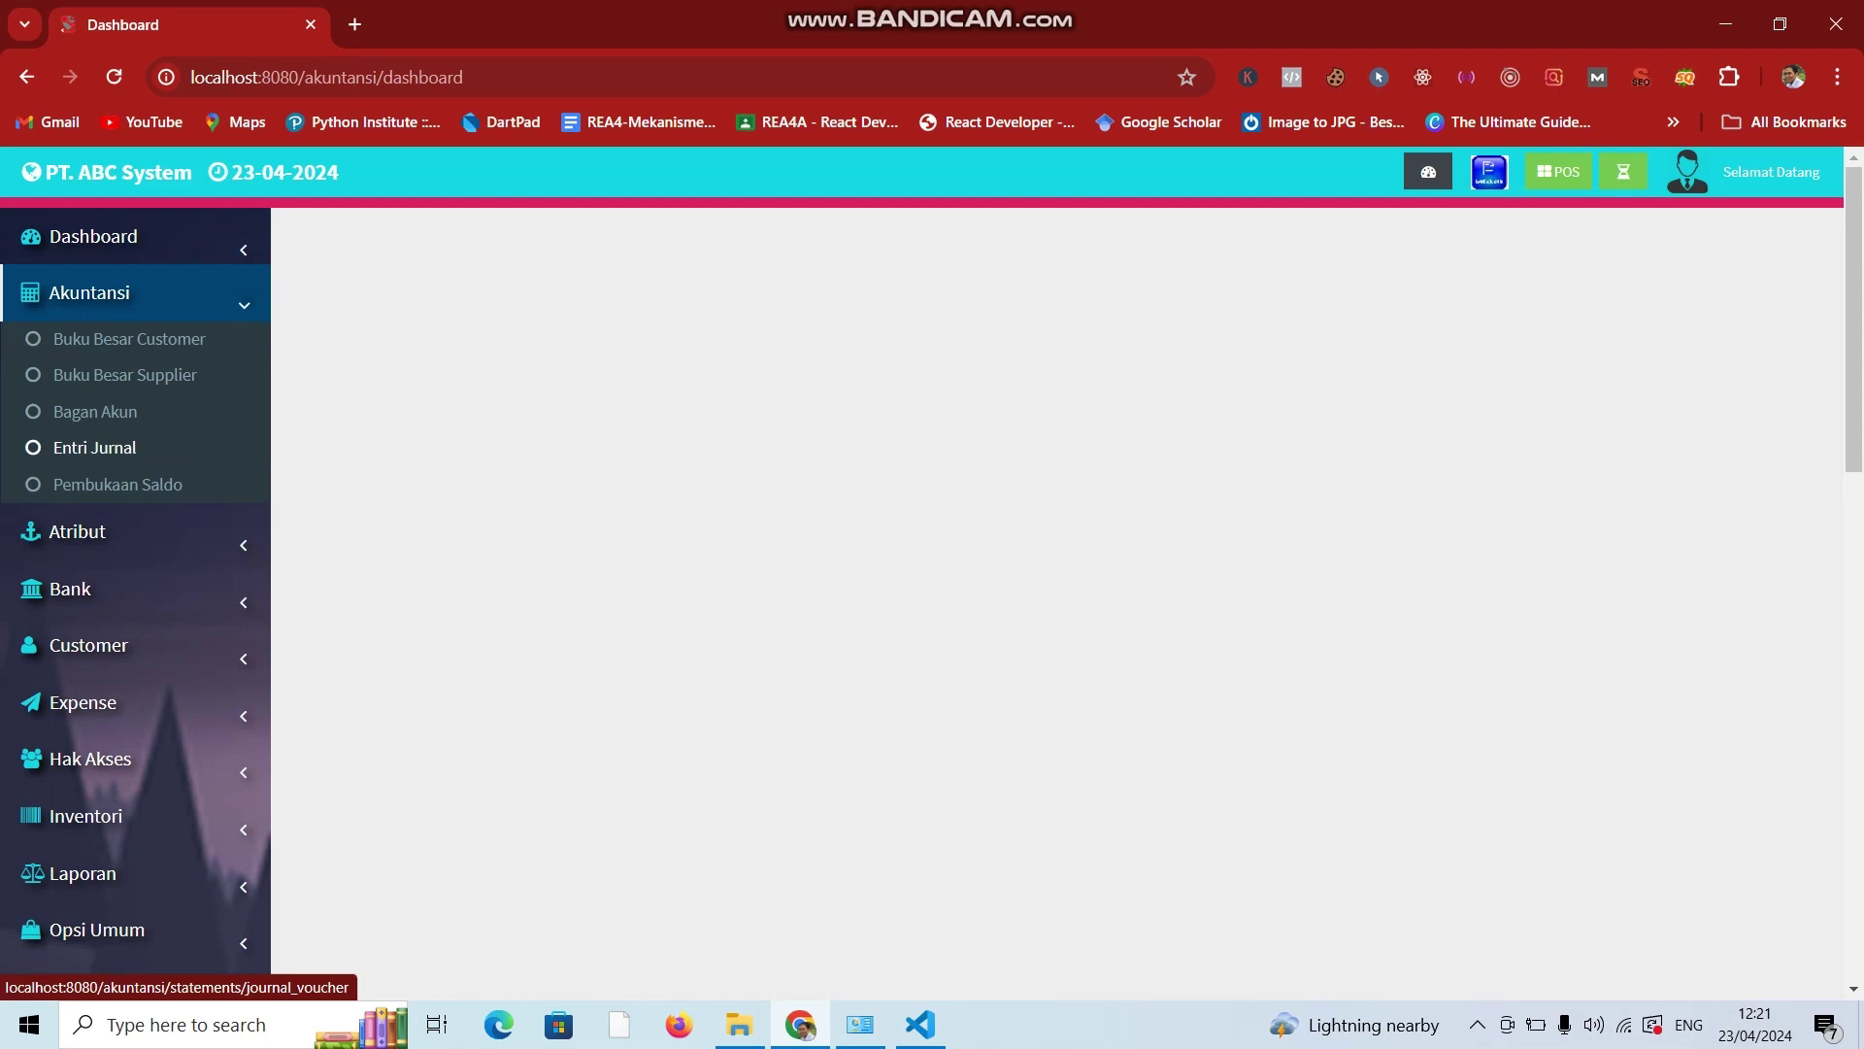
{"action": "left_click", "coordinate": [118, 483]}
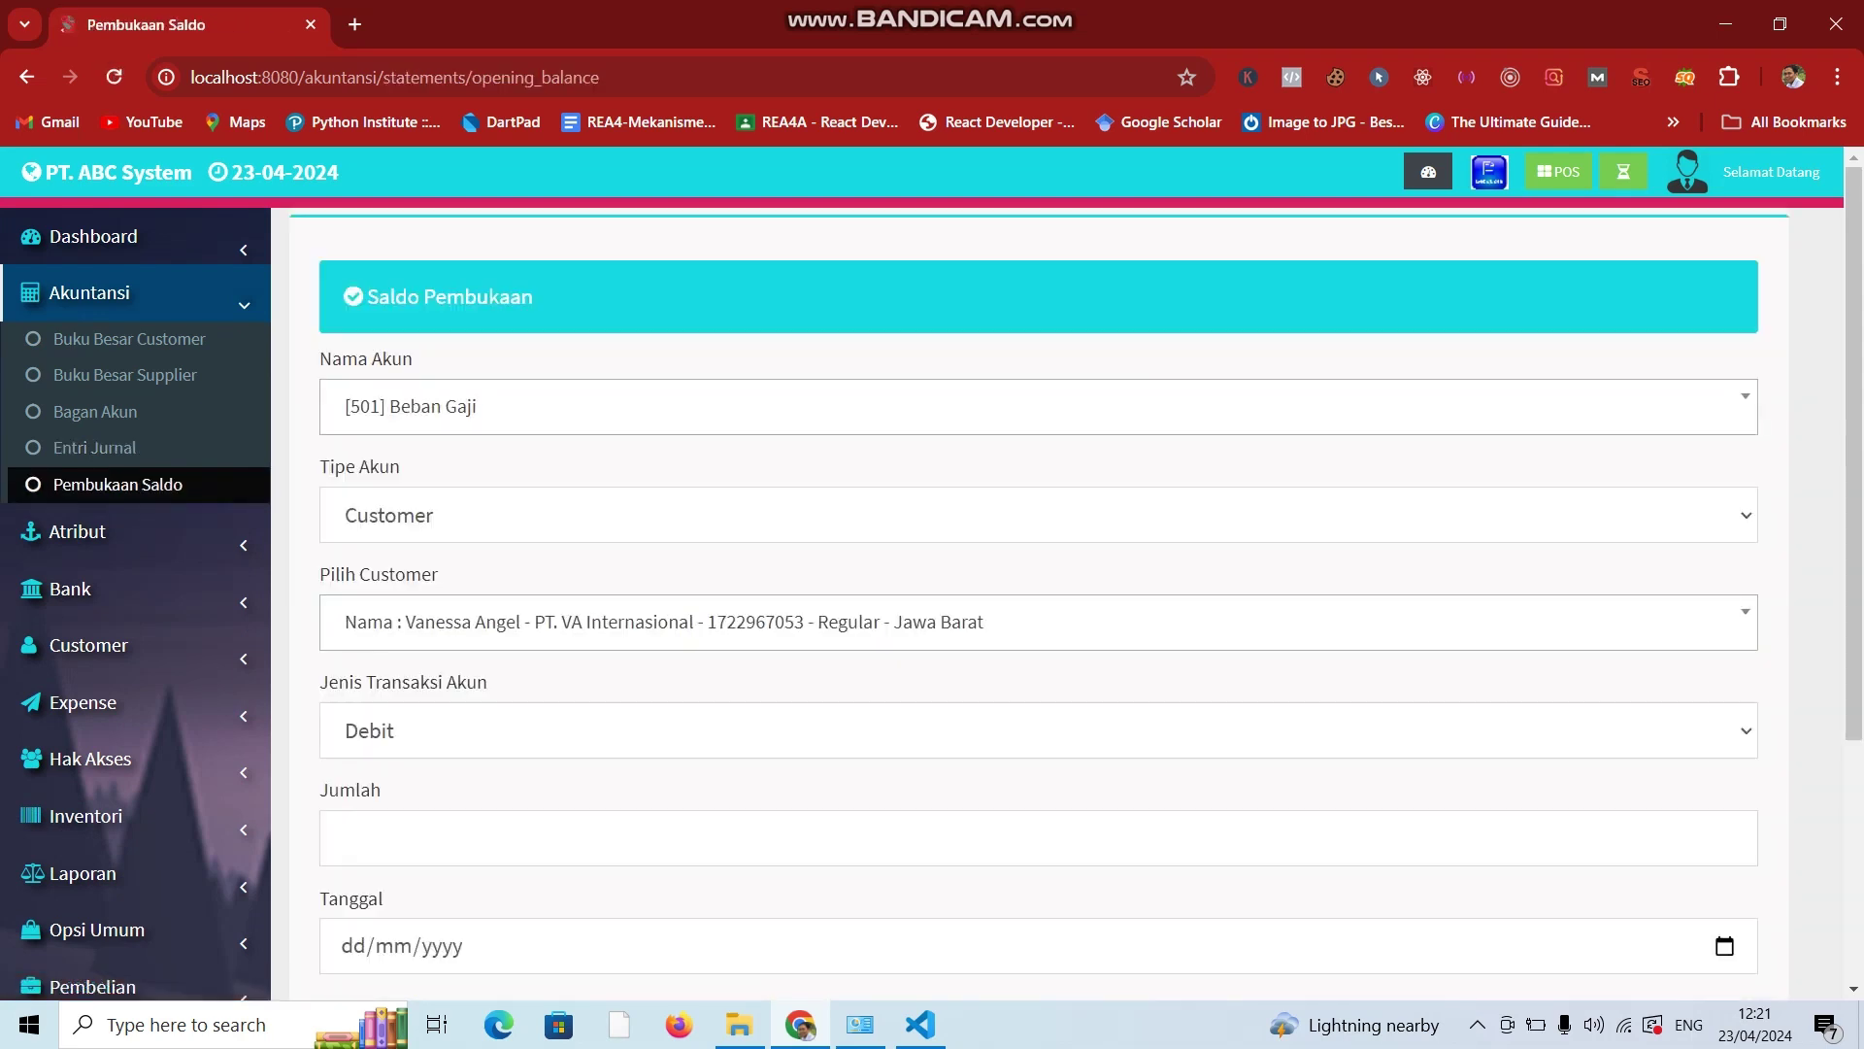
{"action": "scroll", "coordinate": [1039, 583], "scroll_direction": "down", "scroll_amount": 4}
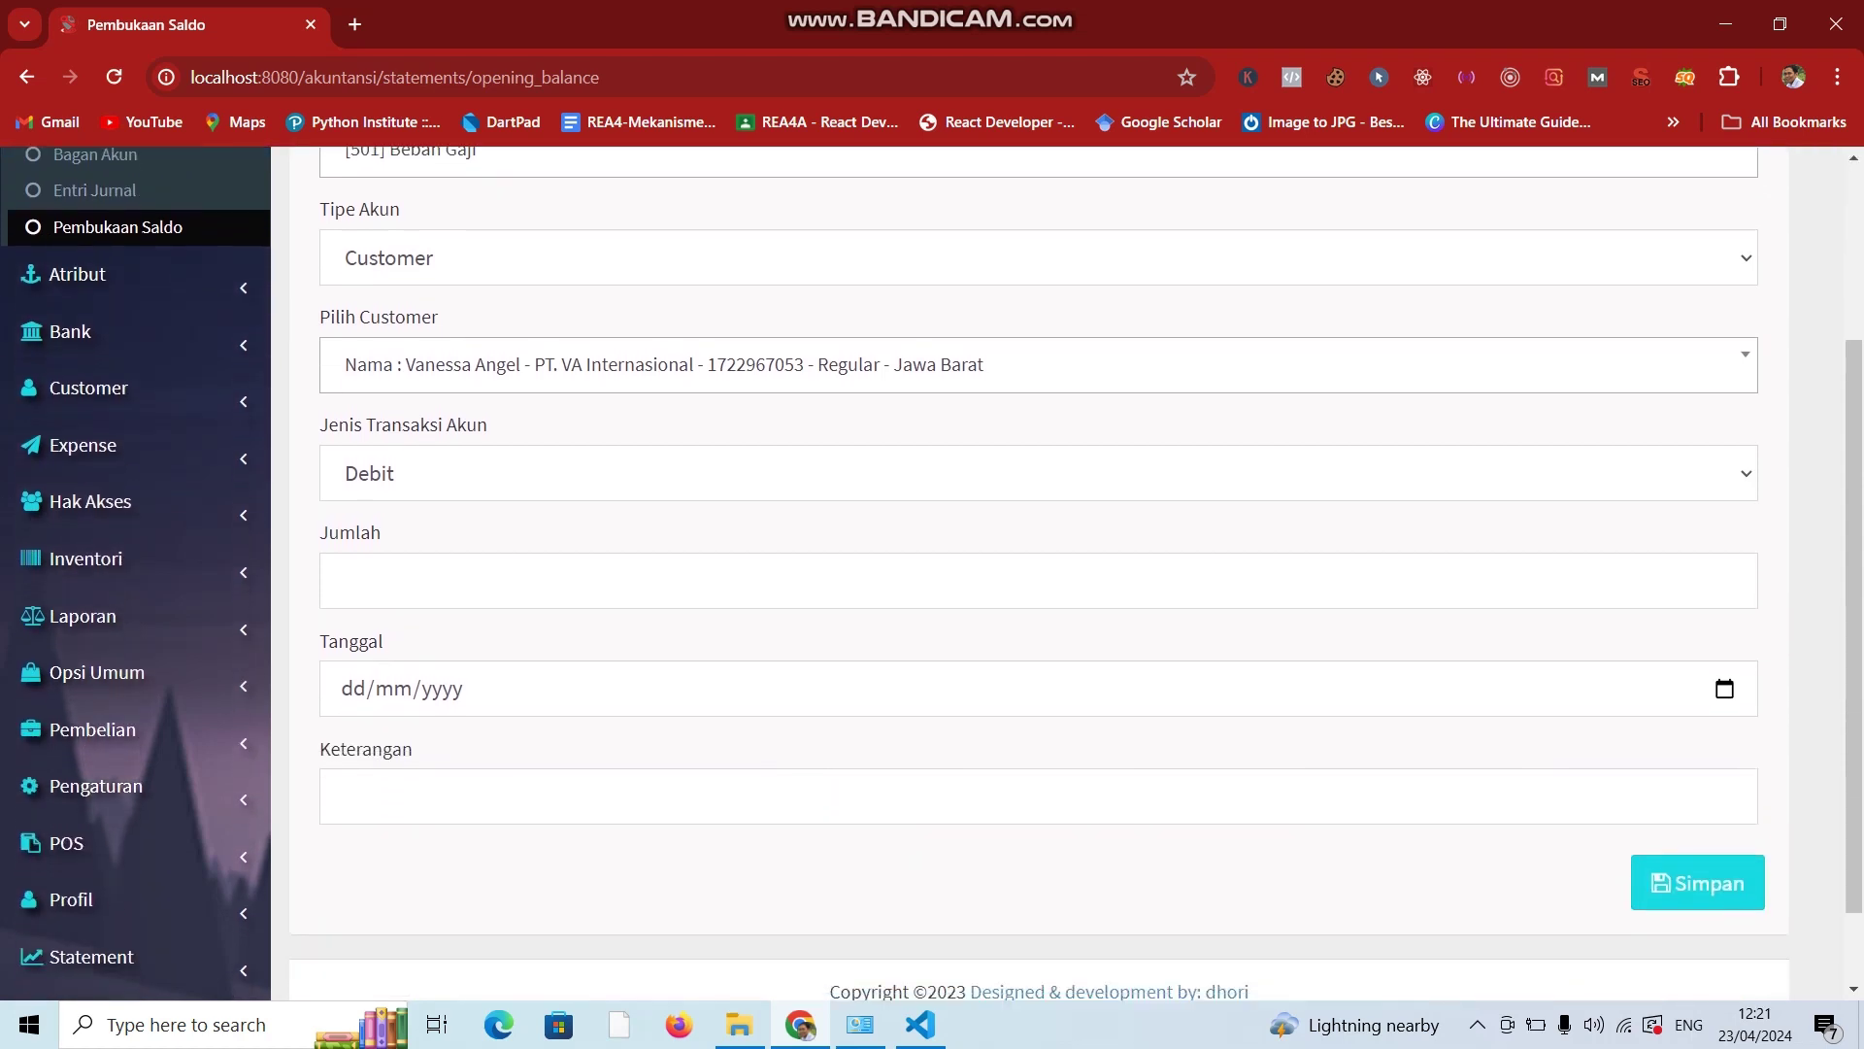
{"action": "scroll", "coordinate": [1039, 583], "scroll_direction": "up", "scroll_amount": 1}
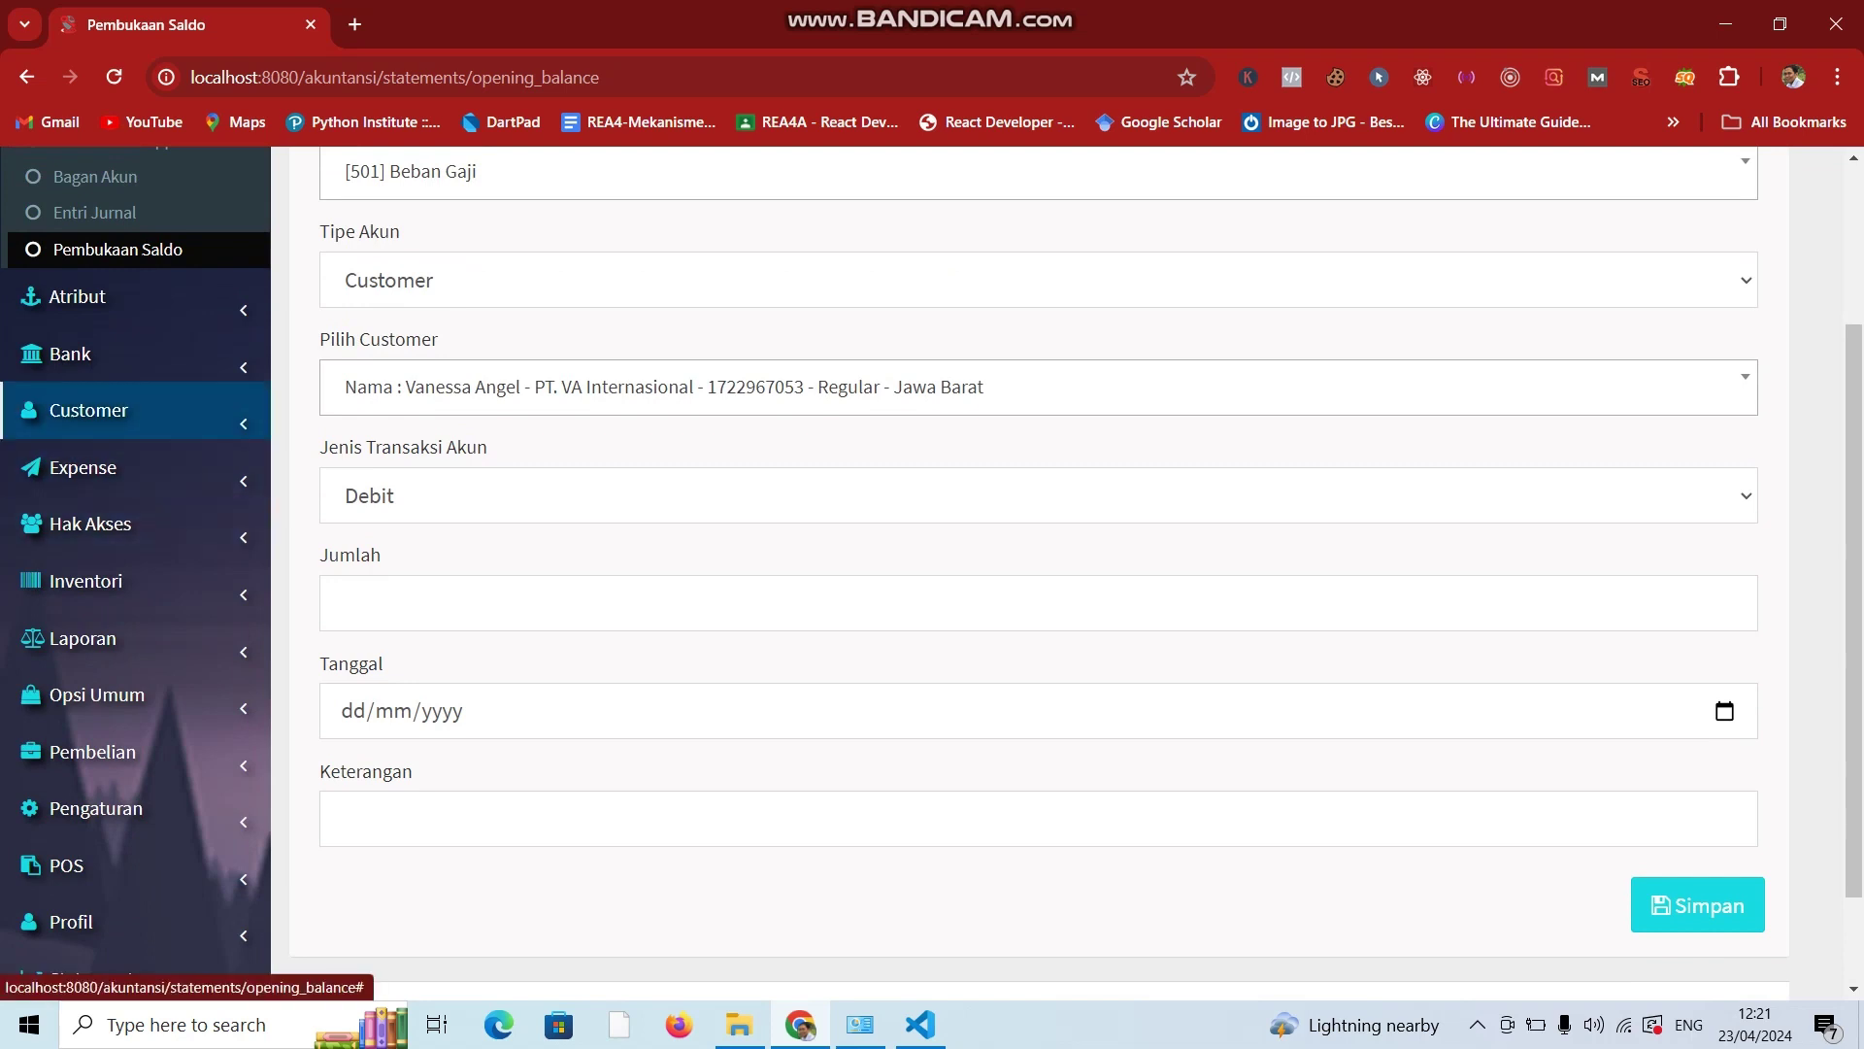
Glance at the Entri Jurnal form, and look through all three pages of the Bagan Akun account list.
{"action": "scroll", "coordinate": [97, 461], "scroll_direction": "up", "scroll_amount": 2}
{"action": "left_click", "coordinate": [95, 447]}
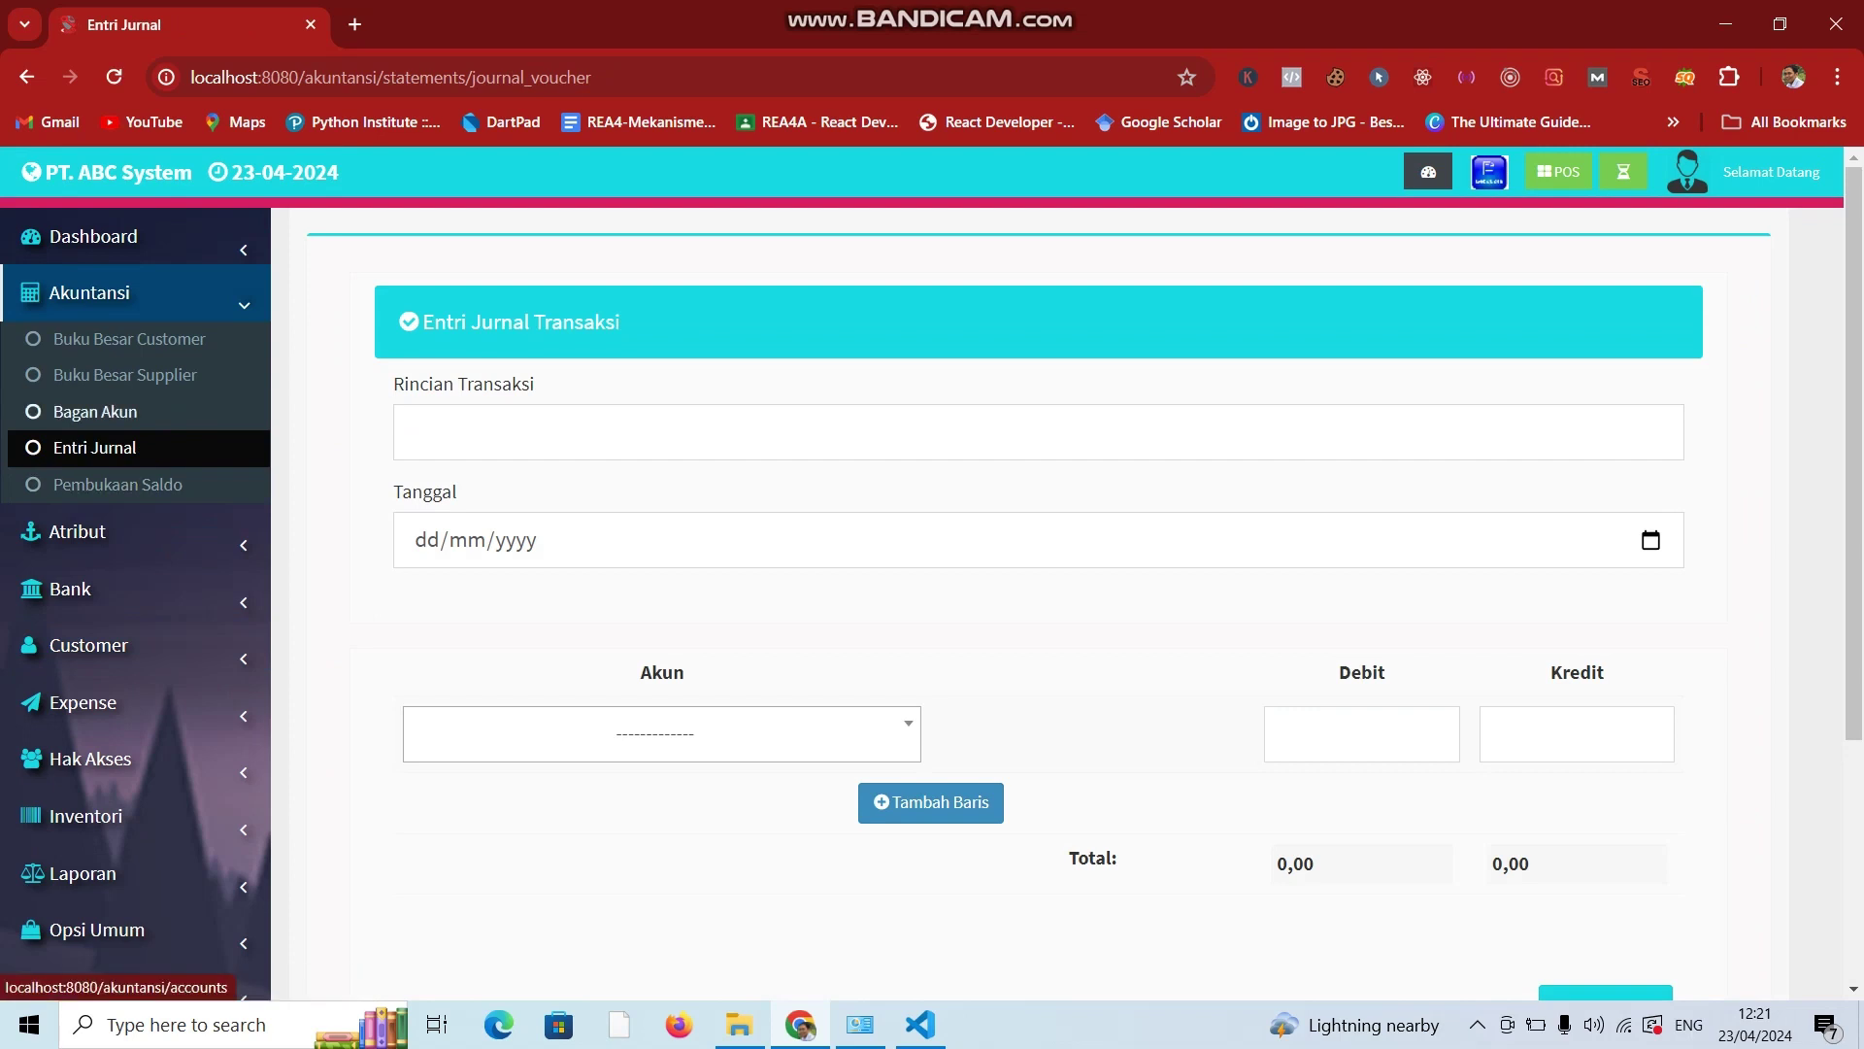
{"action": "left_click", "coordinate": [95, 410]}
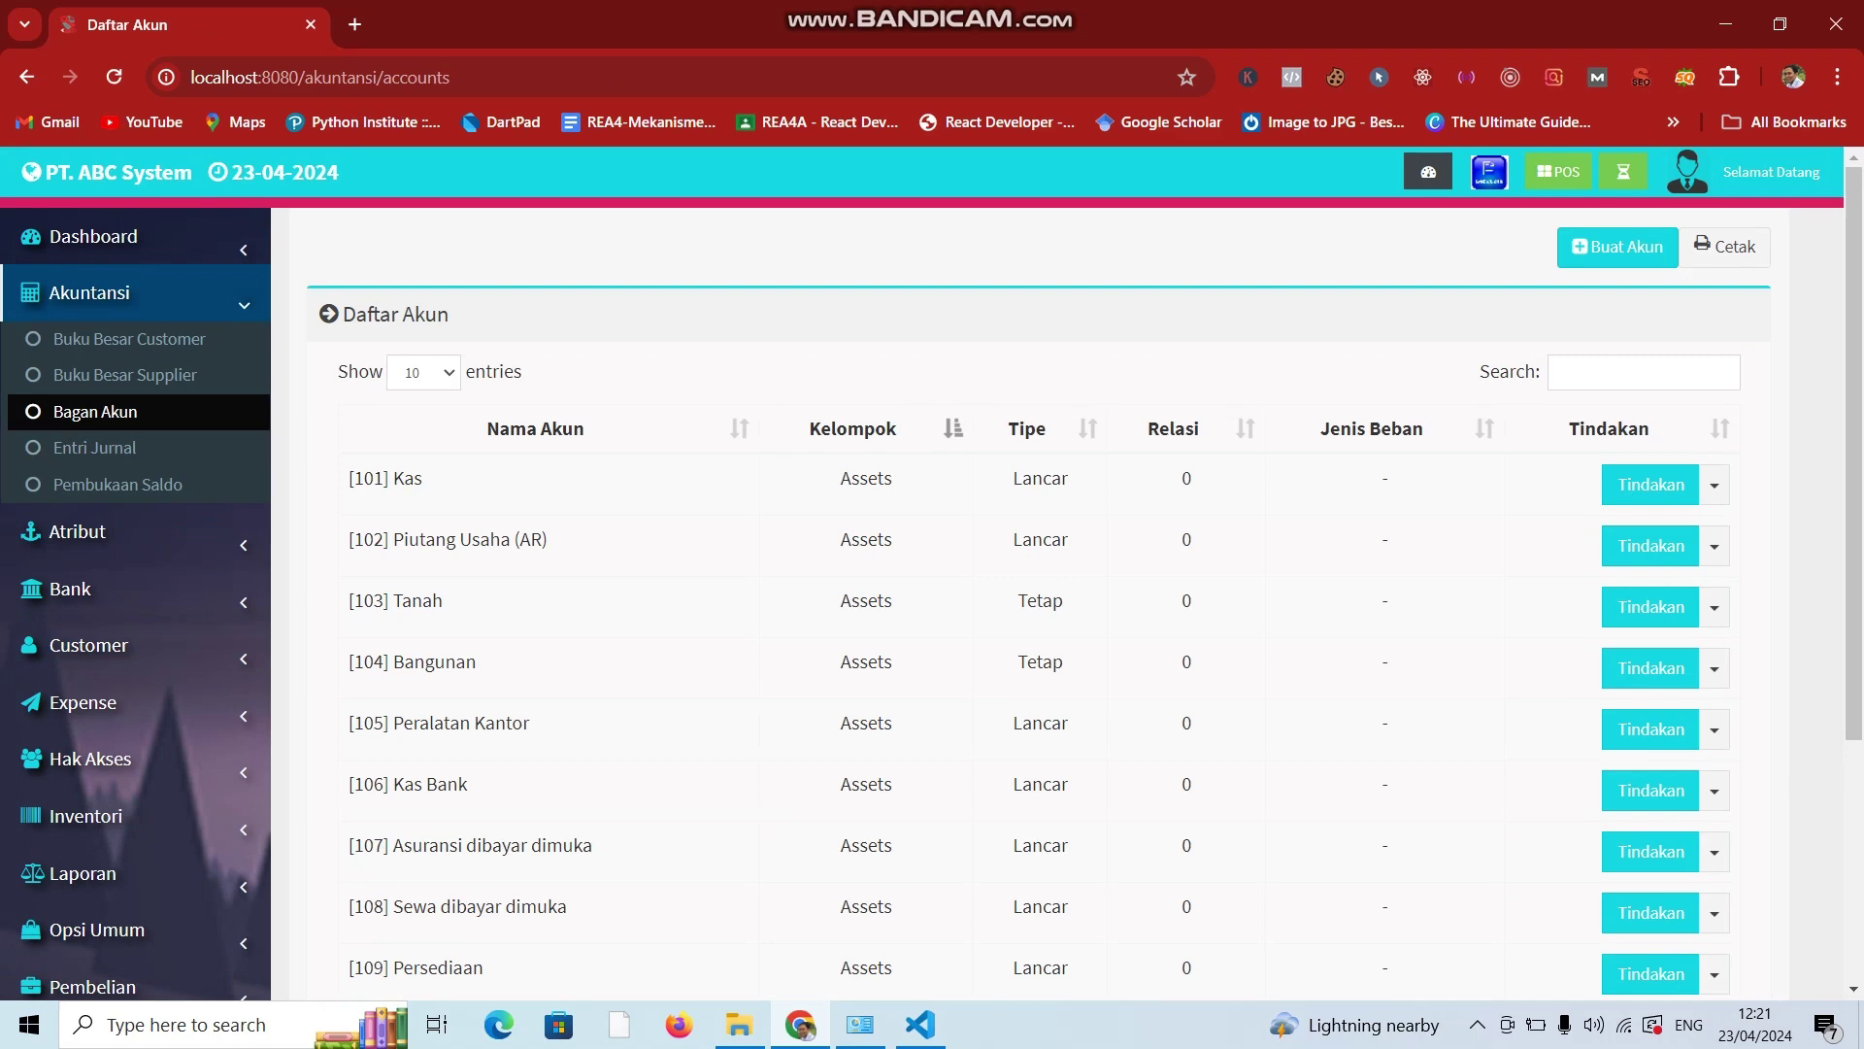
{"action": "scroll", "coordinate": [1068, 583], "scroll_direction": "down", "scroll_amount": 4}
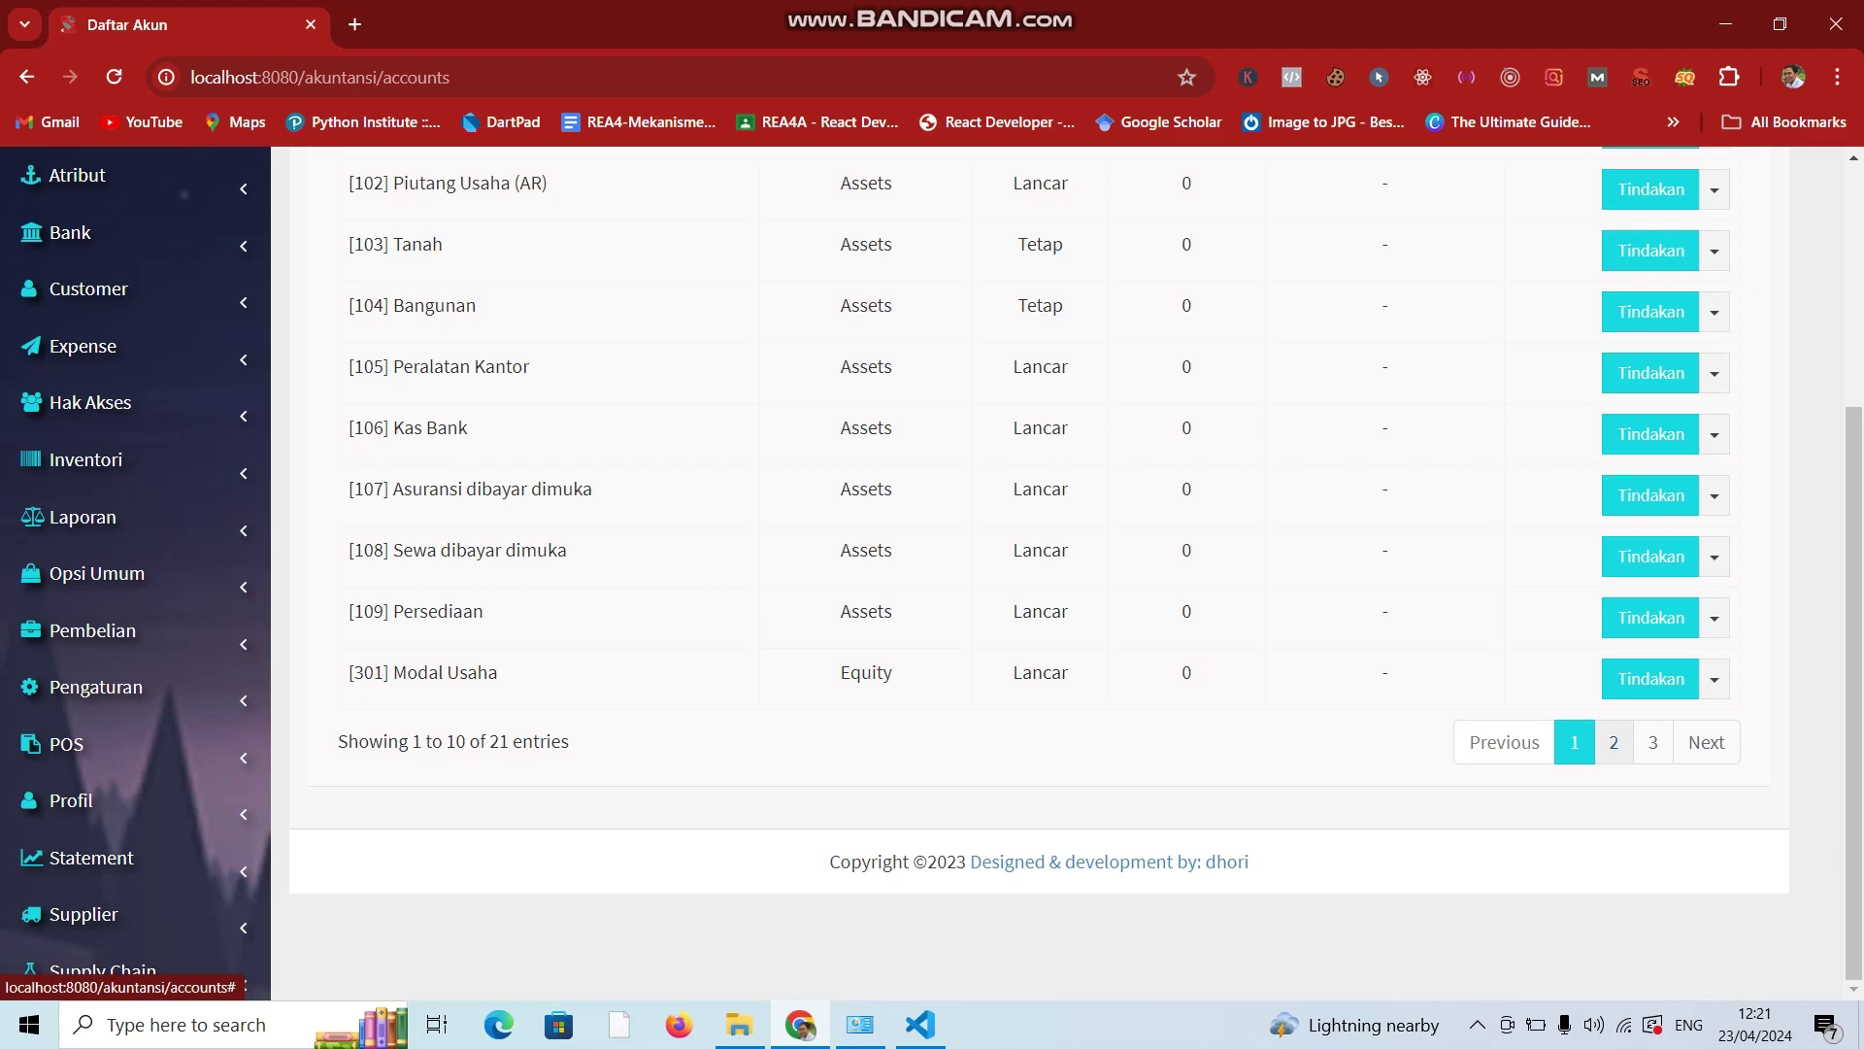
{"action": "left_click", "coordinate": [1614, 741]}
{"action": "scroll", "coordinate": [1068, 563], "scroll_direction": "up", "scroll_amount": 3}
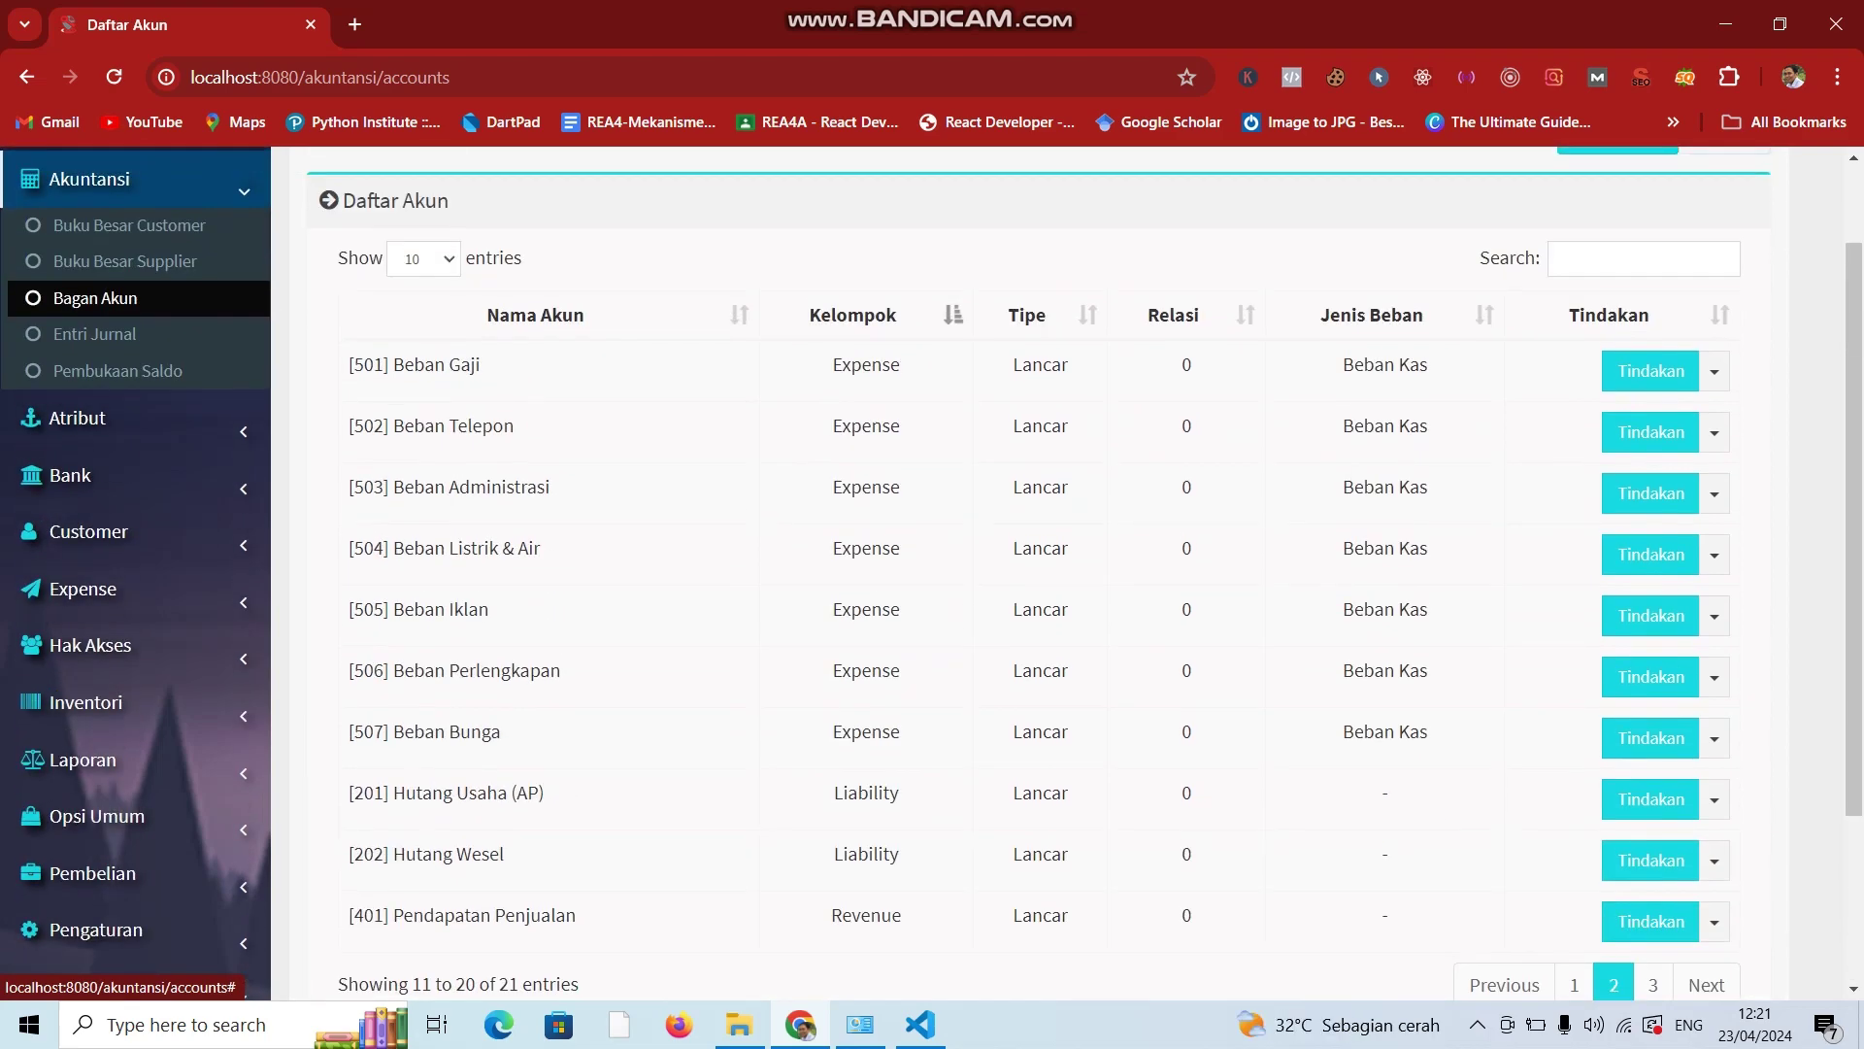
{"action": "scroll", "coordinate": [1068, 563], "scroll_direction": "down", "scroll_amount": 1}
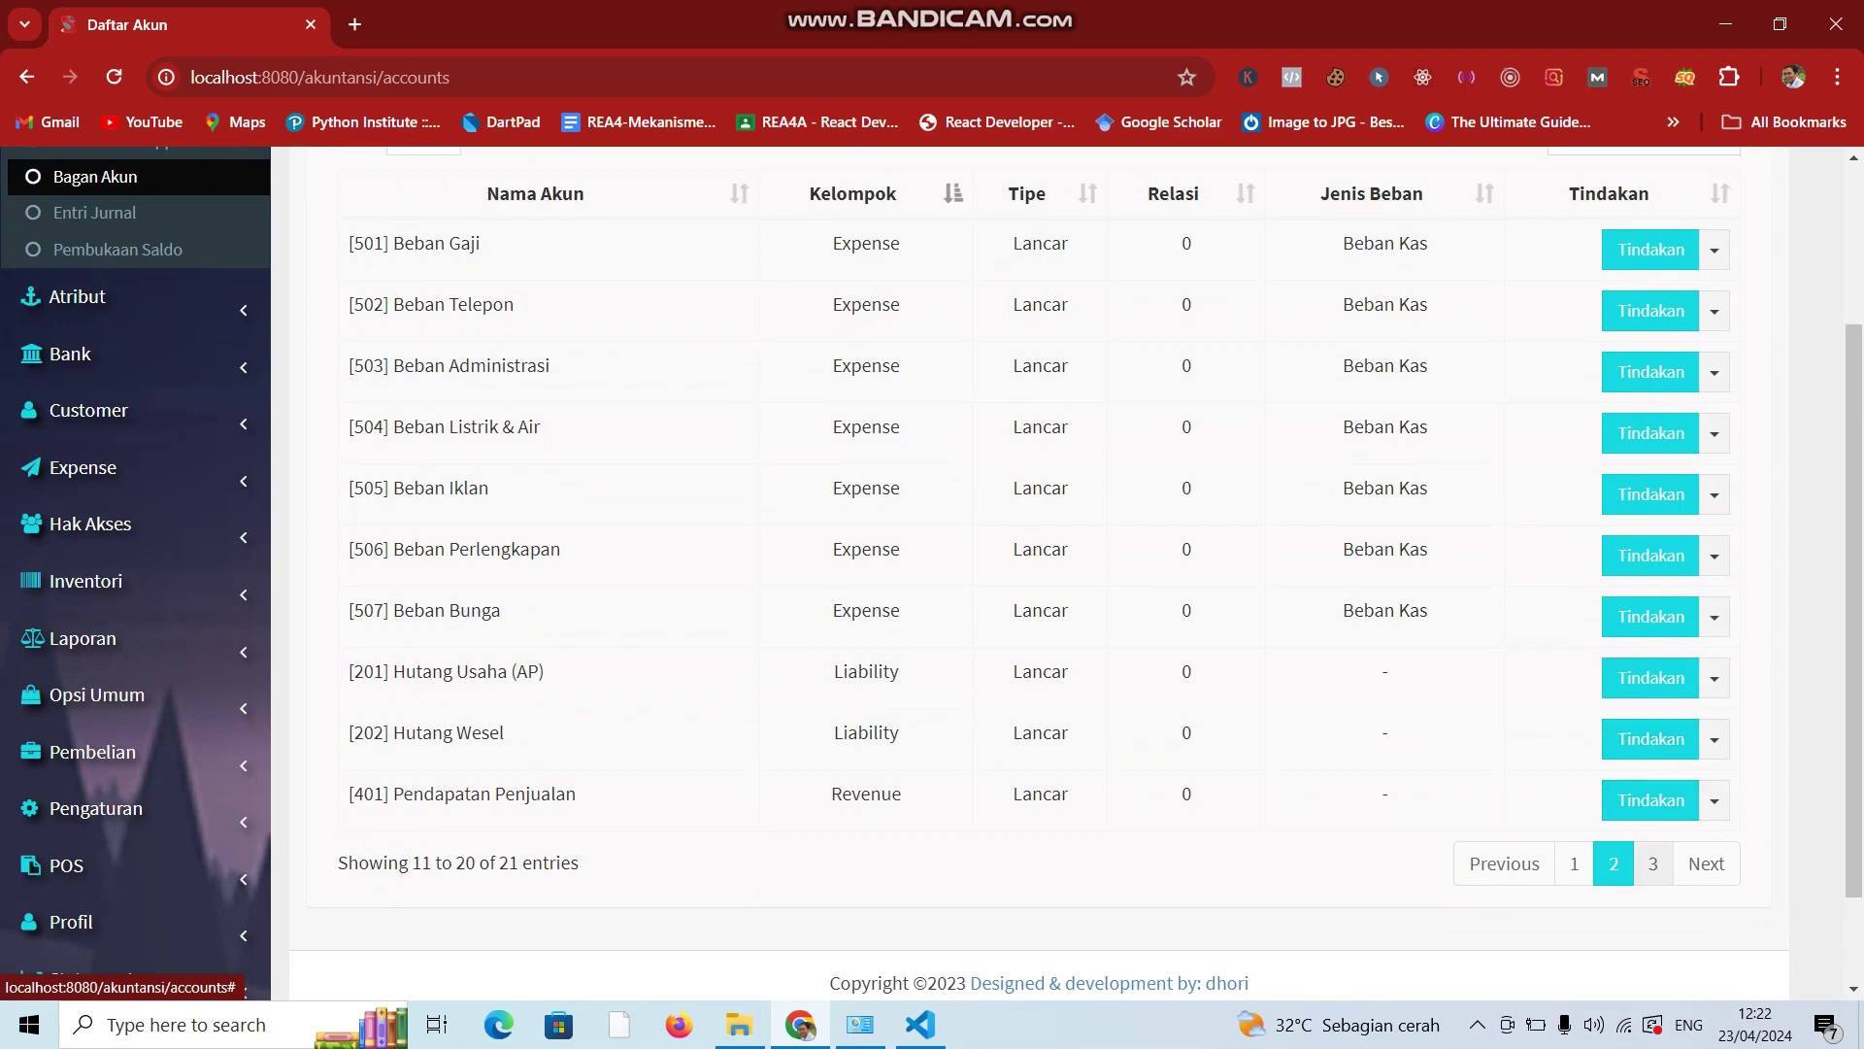
{"action": "left_click", "coordinate": [1653, 863]}
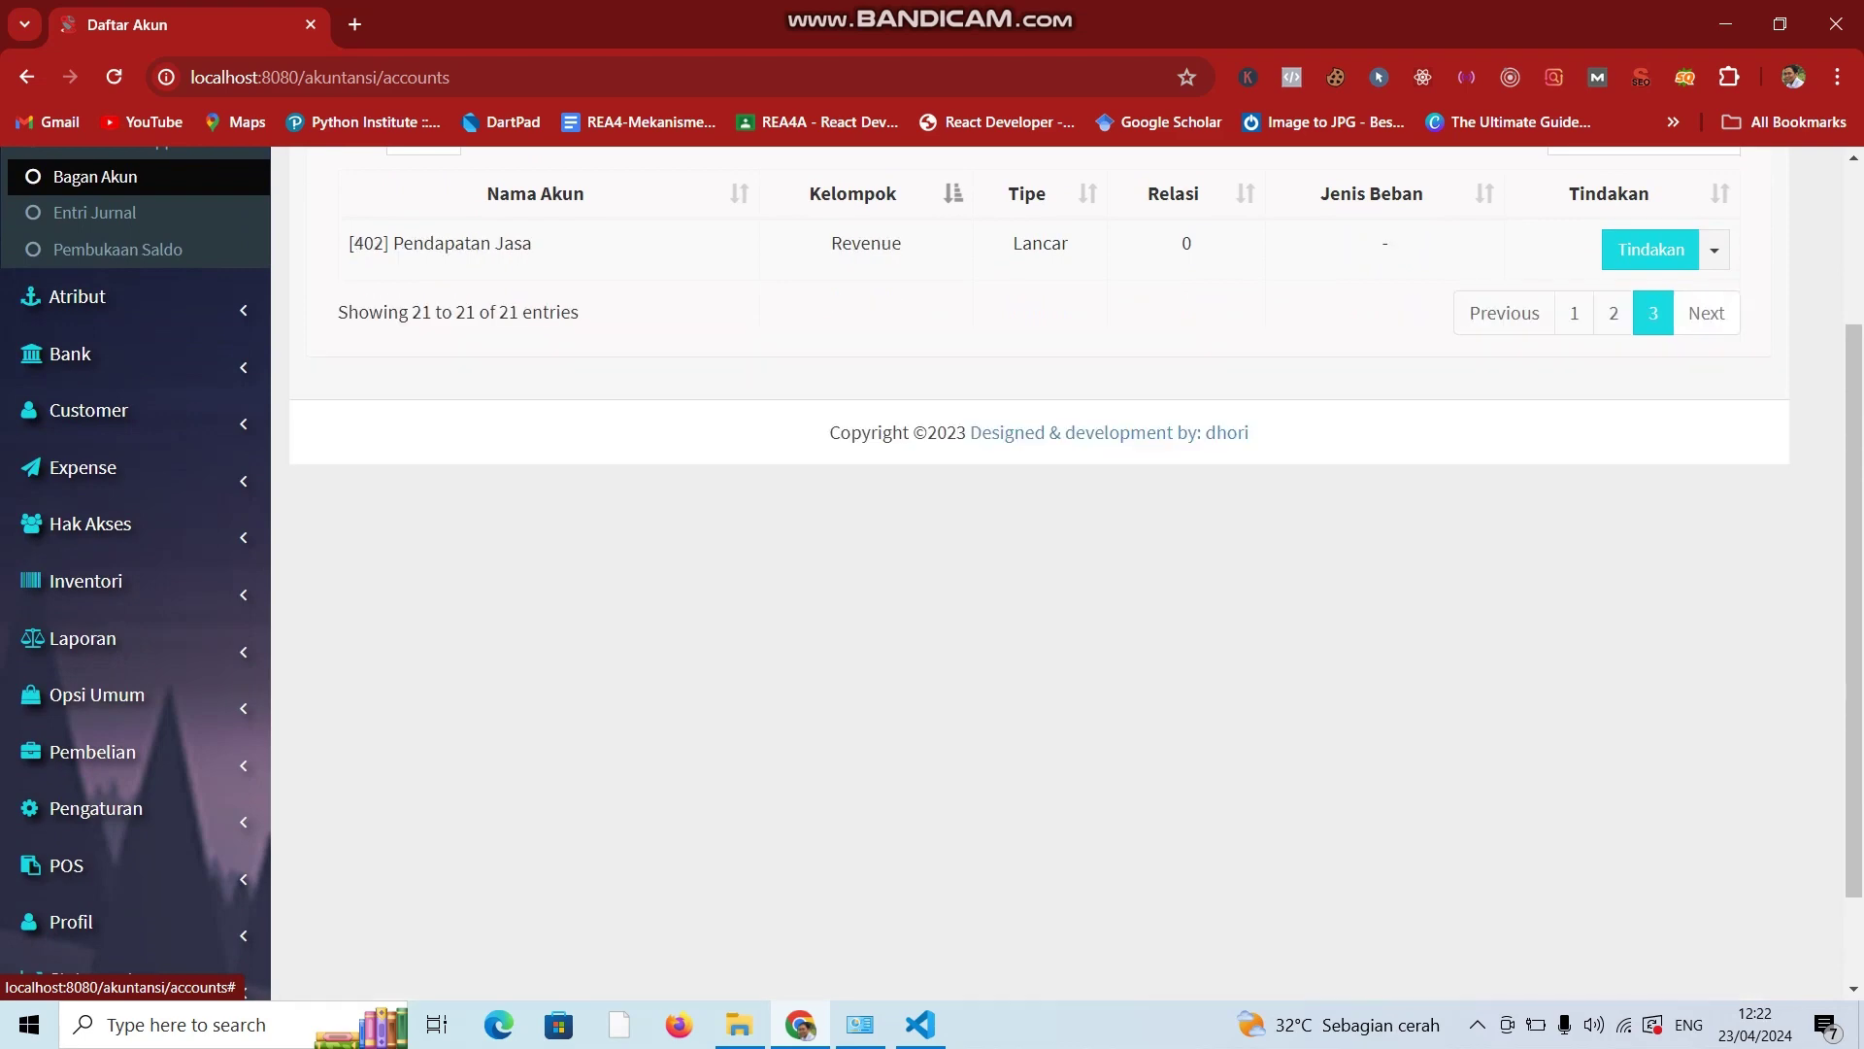
{"action": "scroll", "coordinate": [1068, 564], "scroll_direction": "up", "scroll_amount": 2}
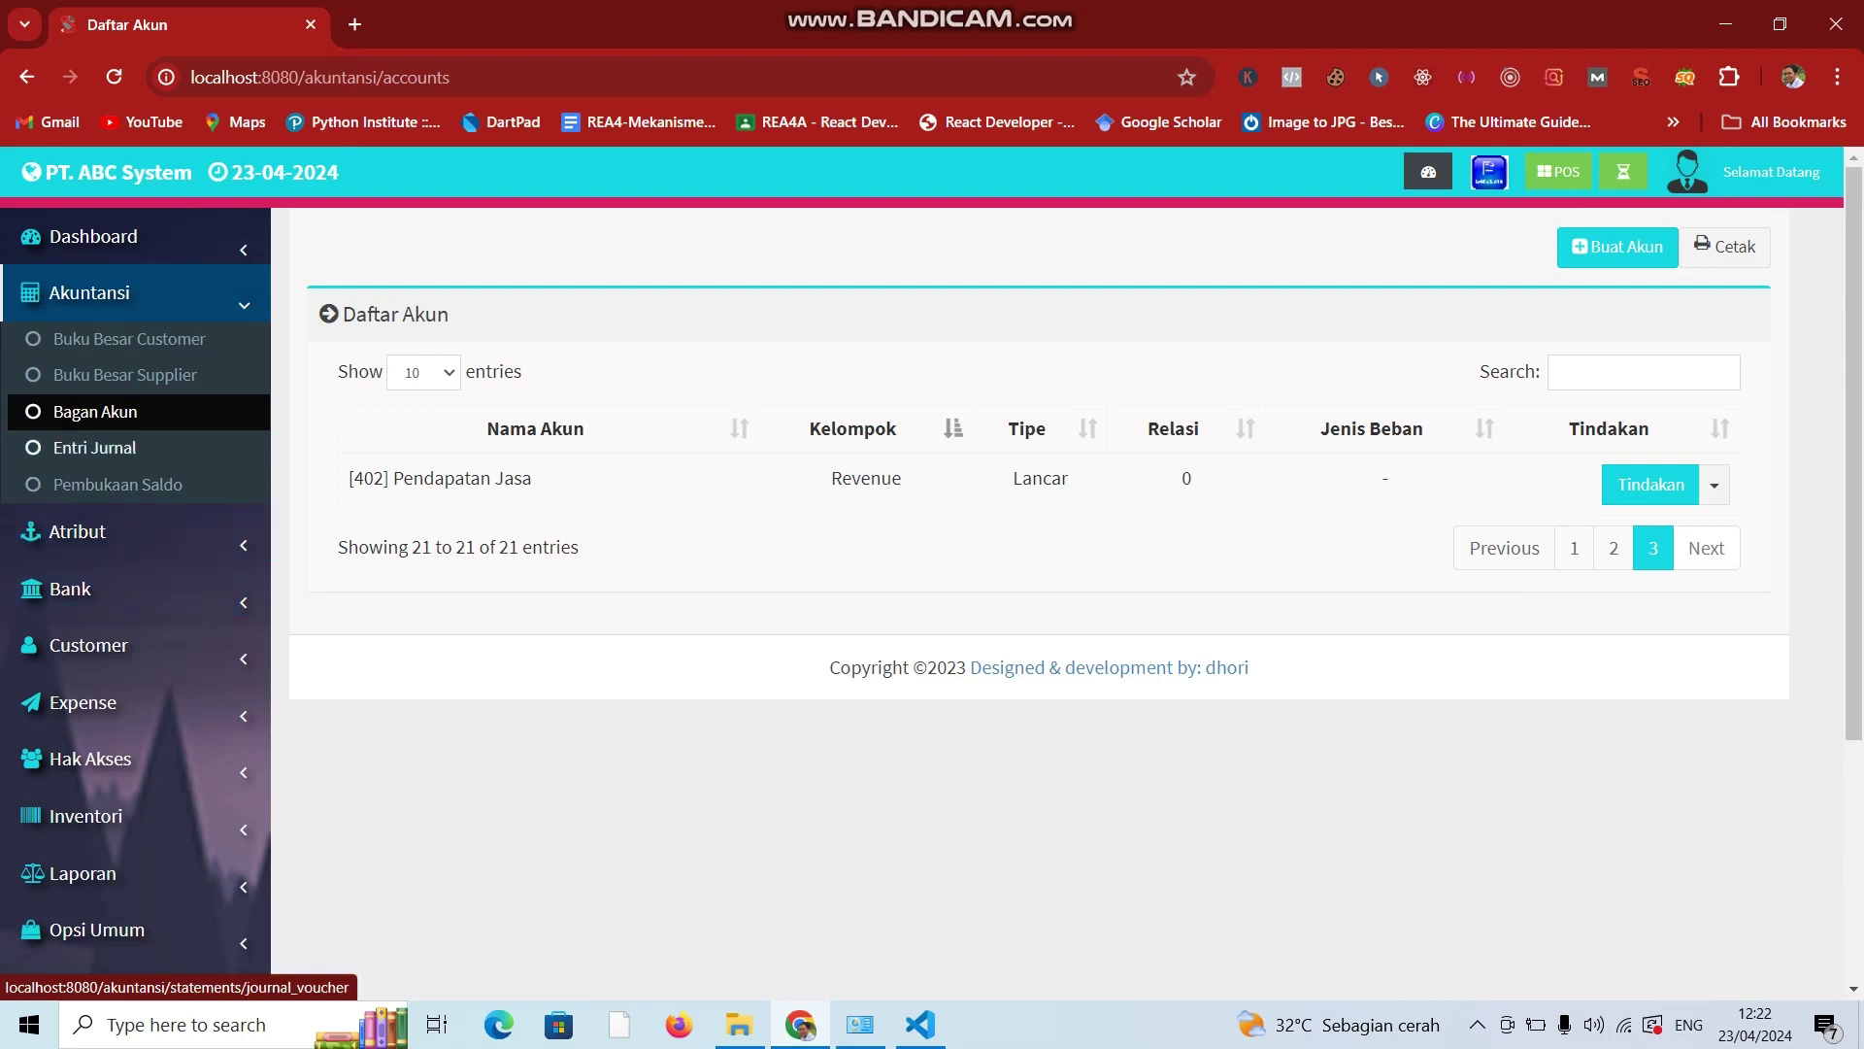
Return to the Entri Jurnal form and examine its transaction details, date, account, debit and credit fields.
{"action": "left_click", "coordinate": [94, 447]}
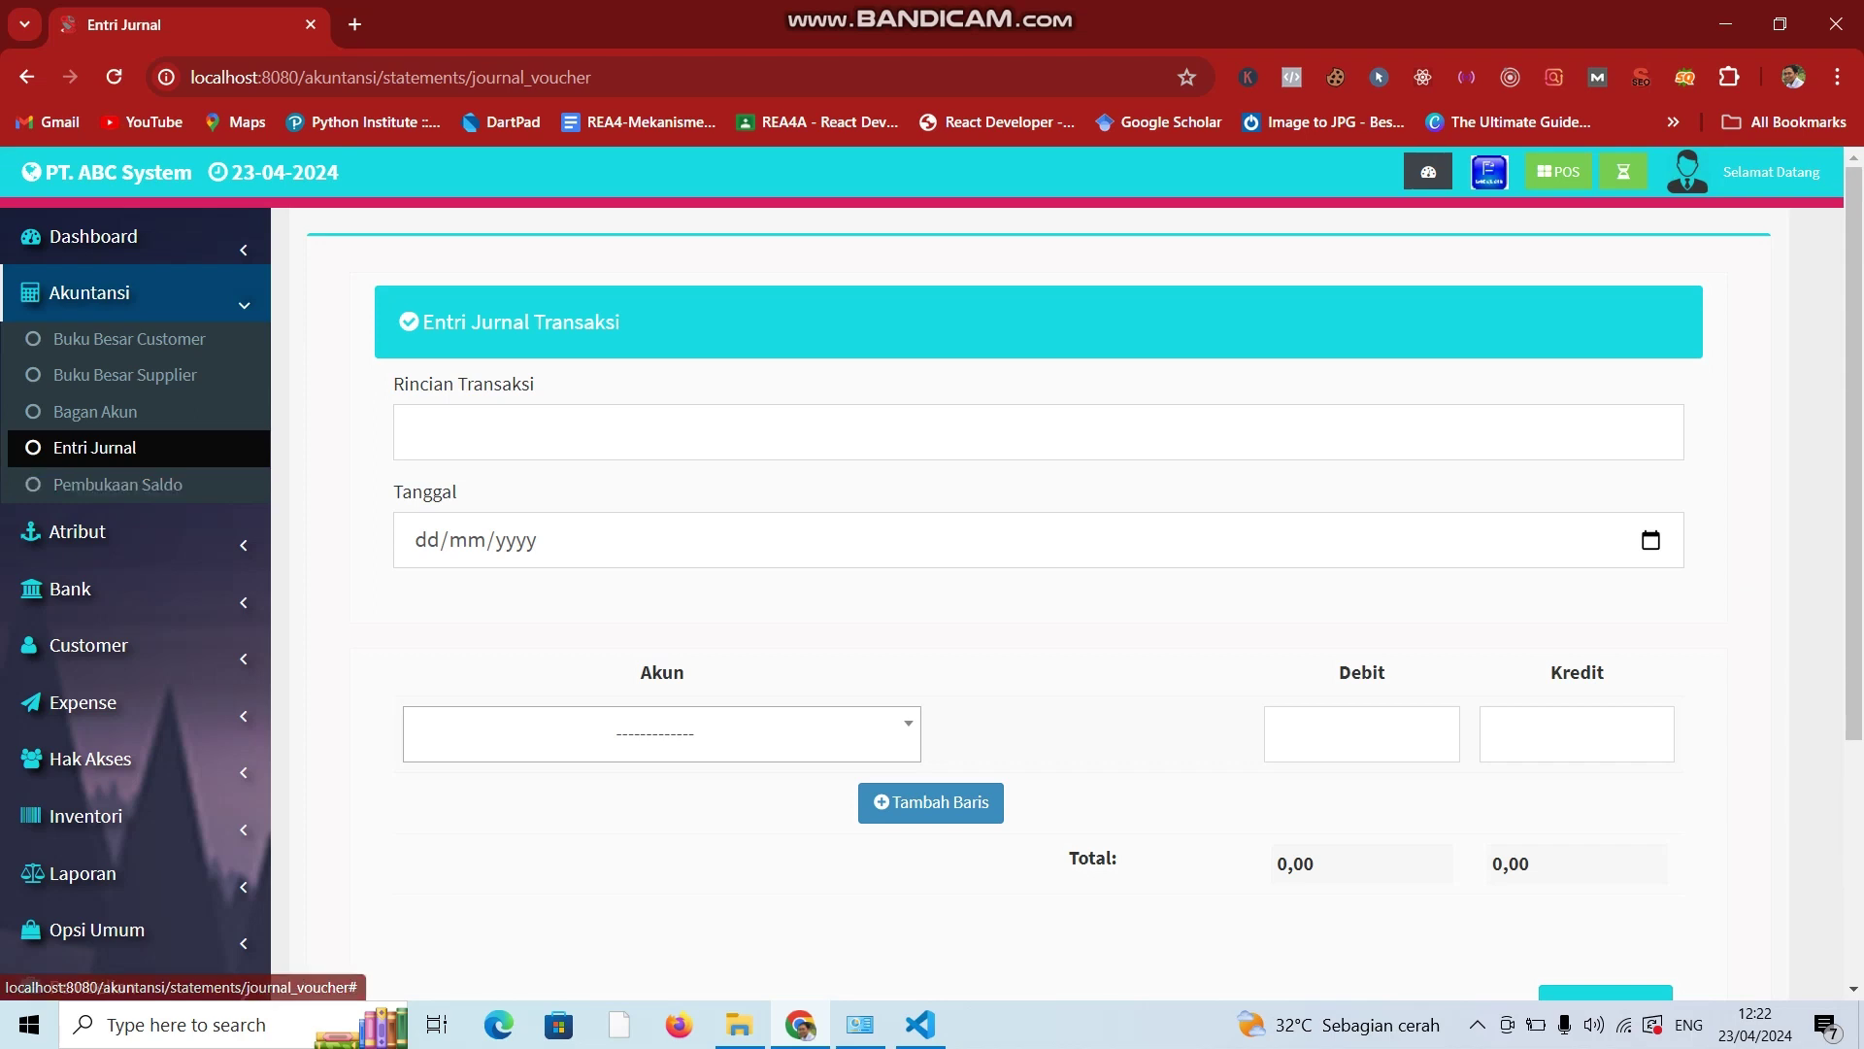
{"action": "left_click", "coordinate": [660, 733]}
{"action": "key", "text": "Escape"}
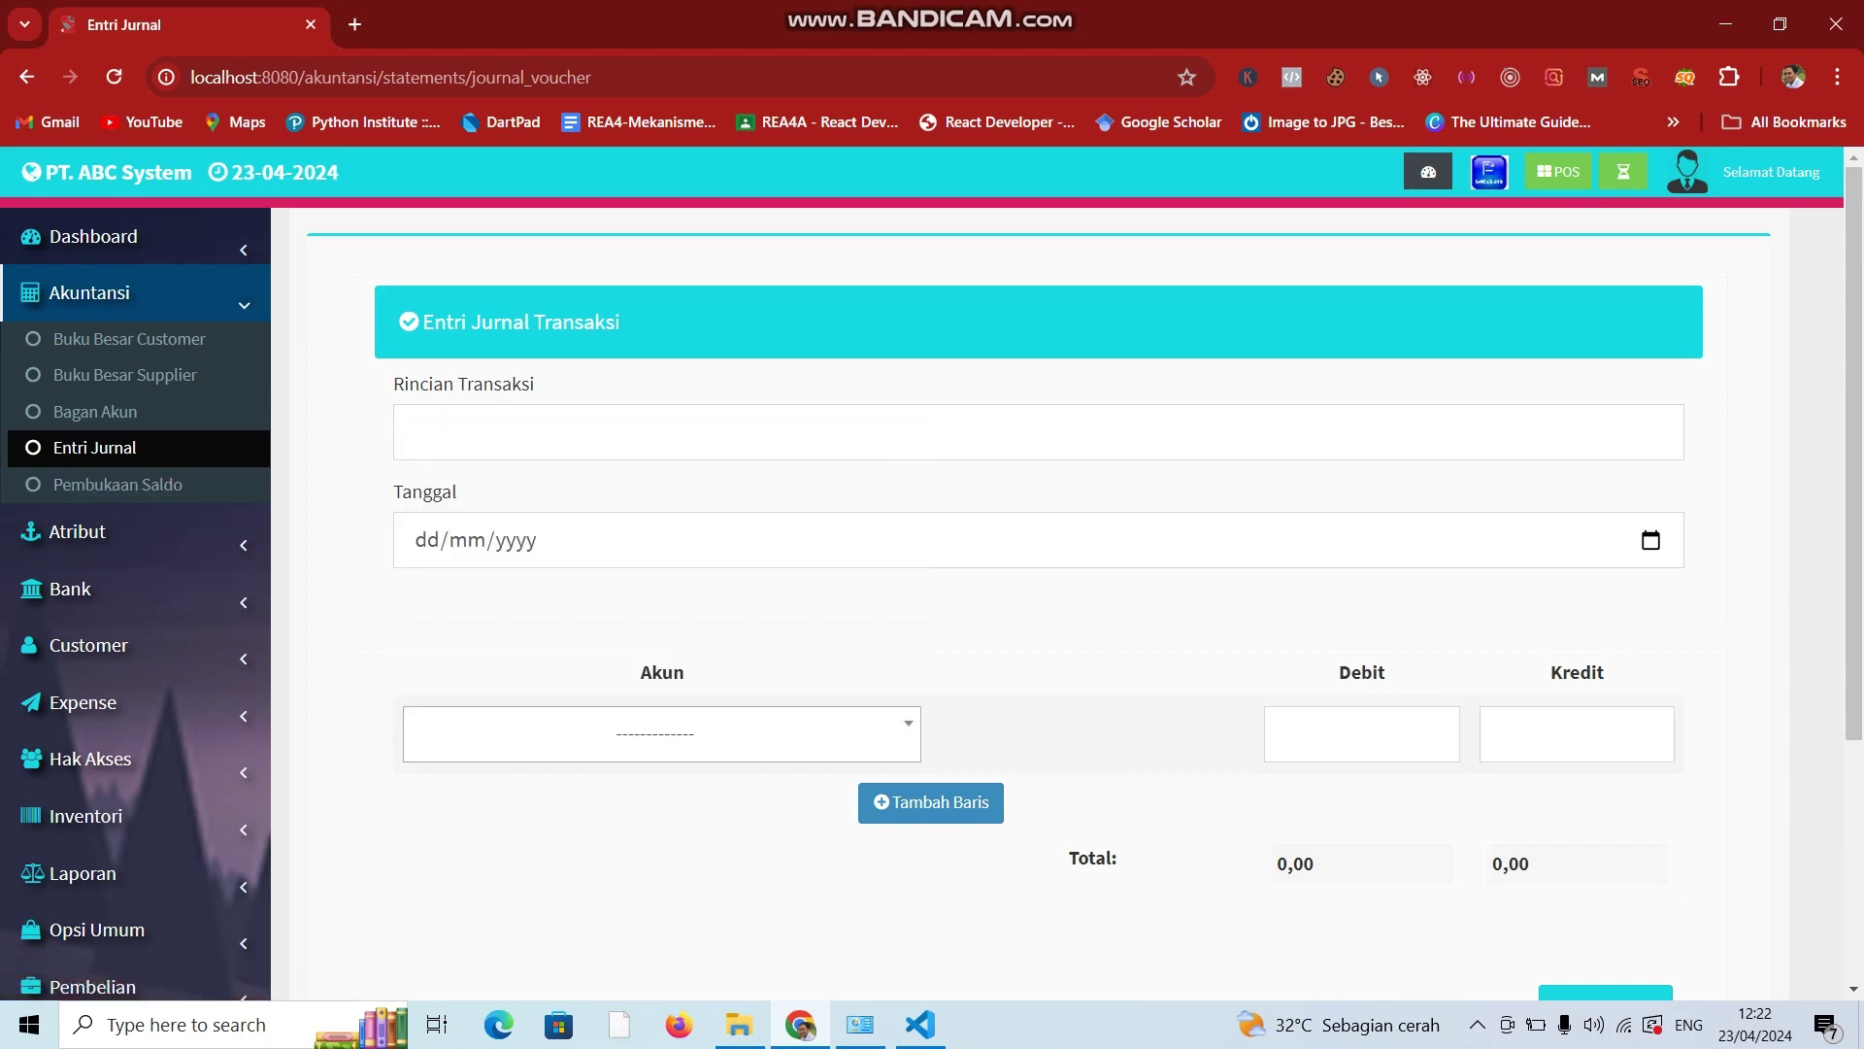
{"action": "scroll", "coordinate": [1069, 573], "scroll_direction": "down", "scroll_amount": 3}
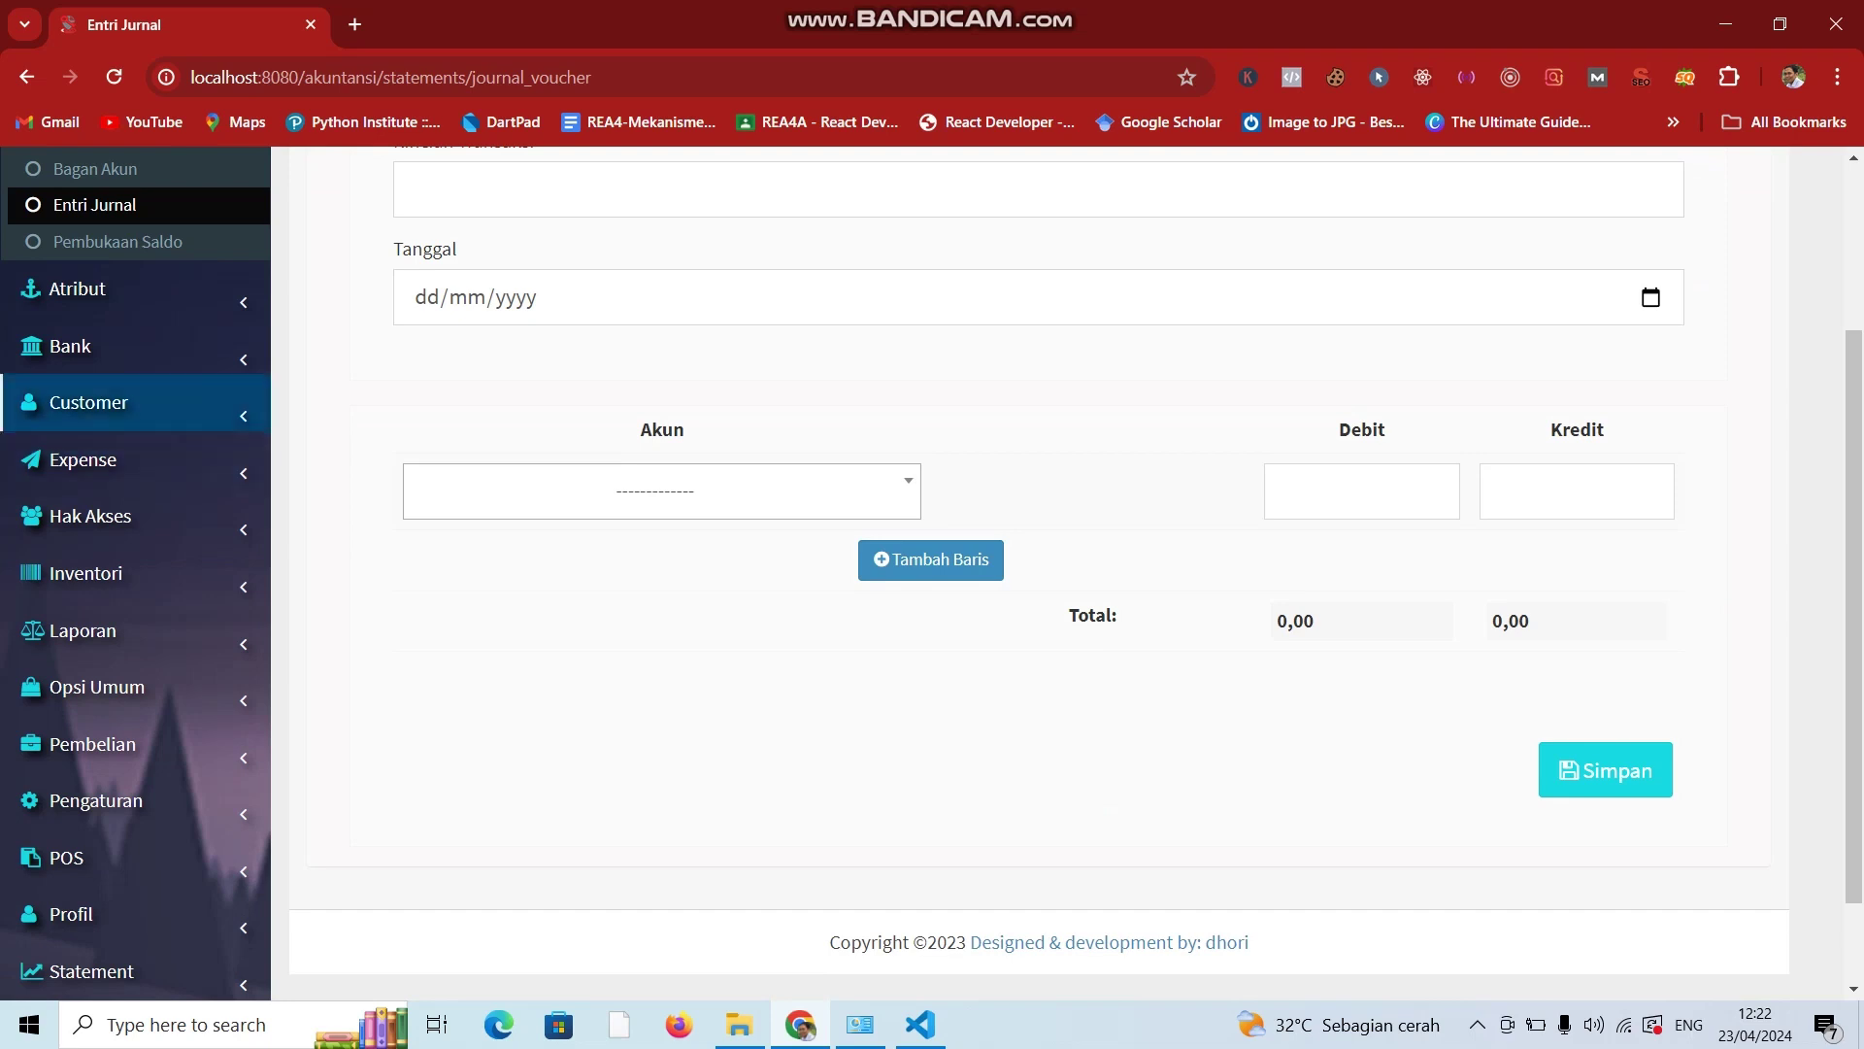
{"action": "scroll", "coordinate": [97, 404], "scroll_direction": "up", "scroll_amount": 1}
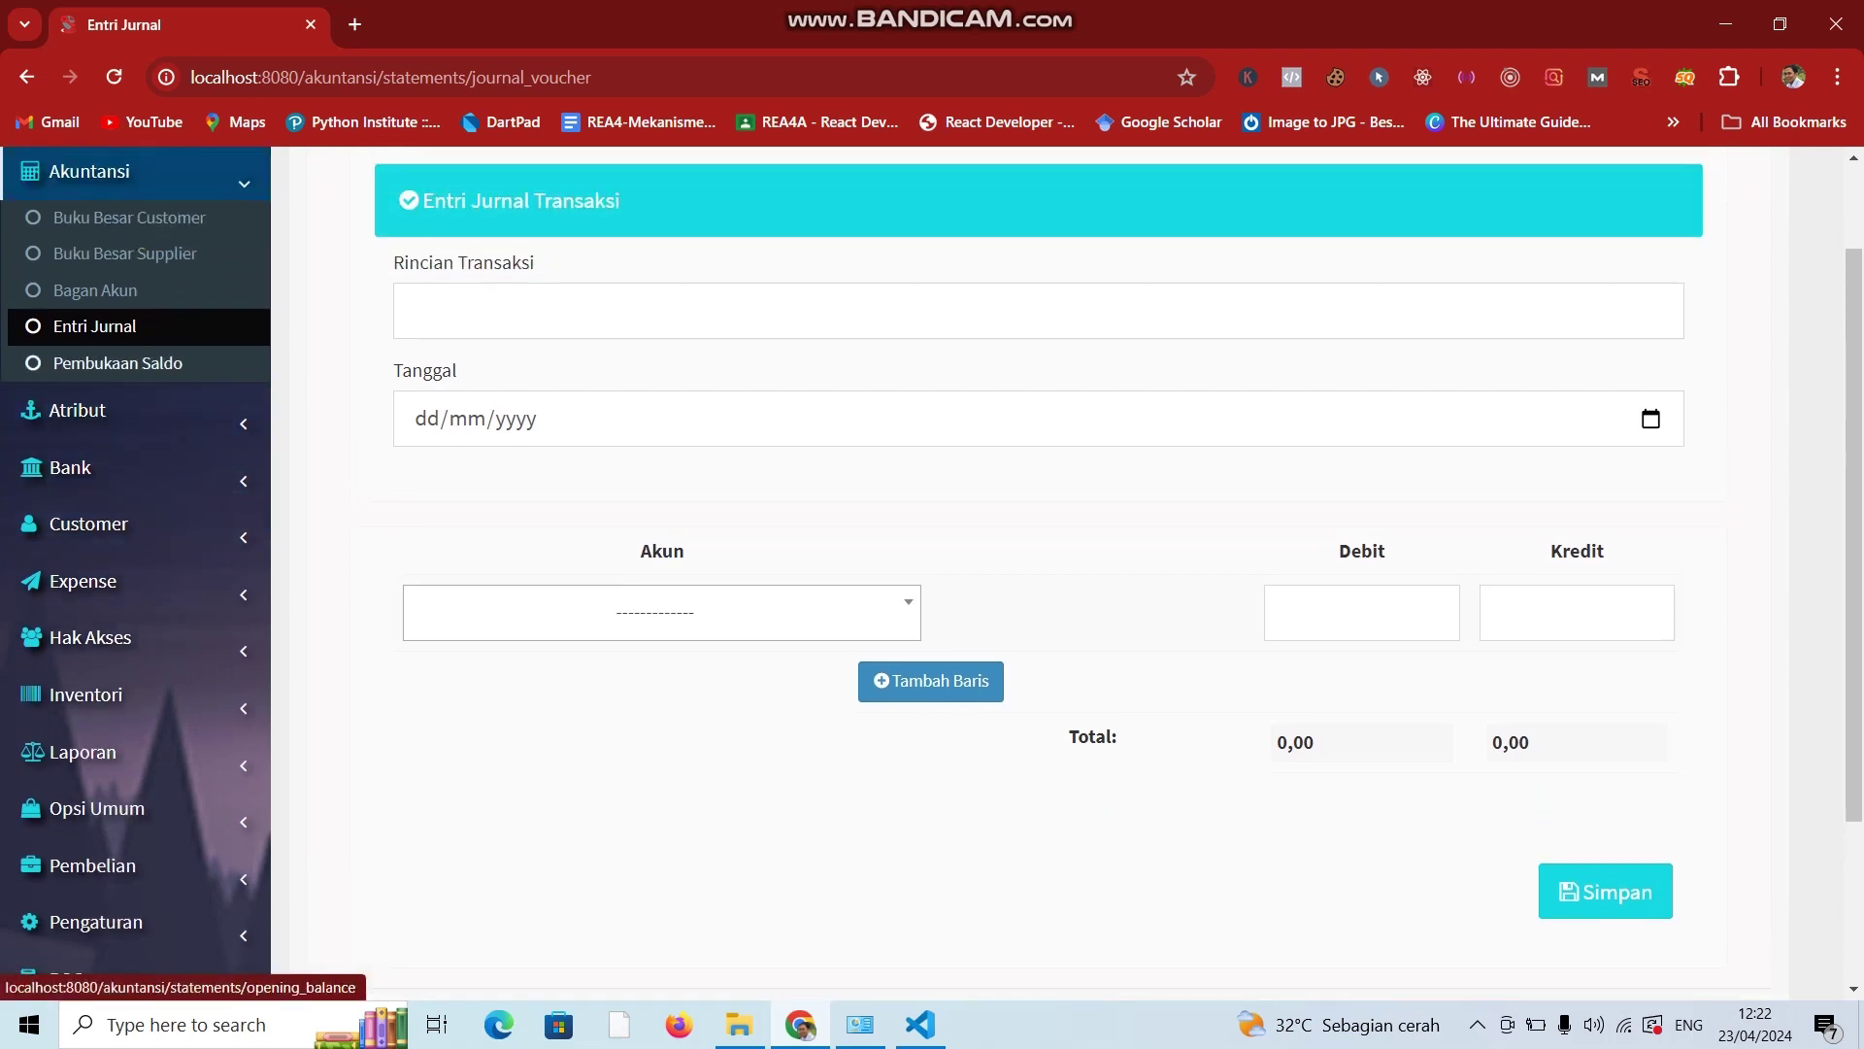
{"action": "scroll", "coordinate": [117, 369], "scroll_direction": "up", "scroll_amount": 1}
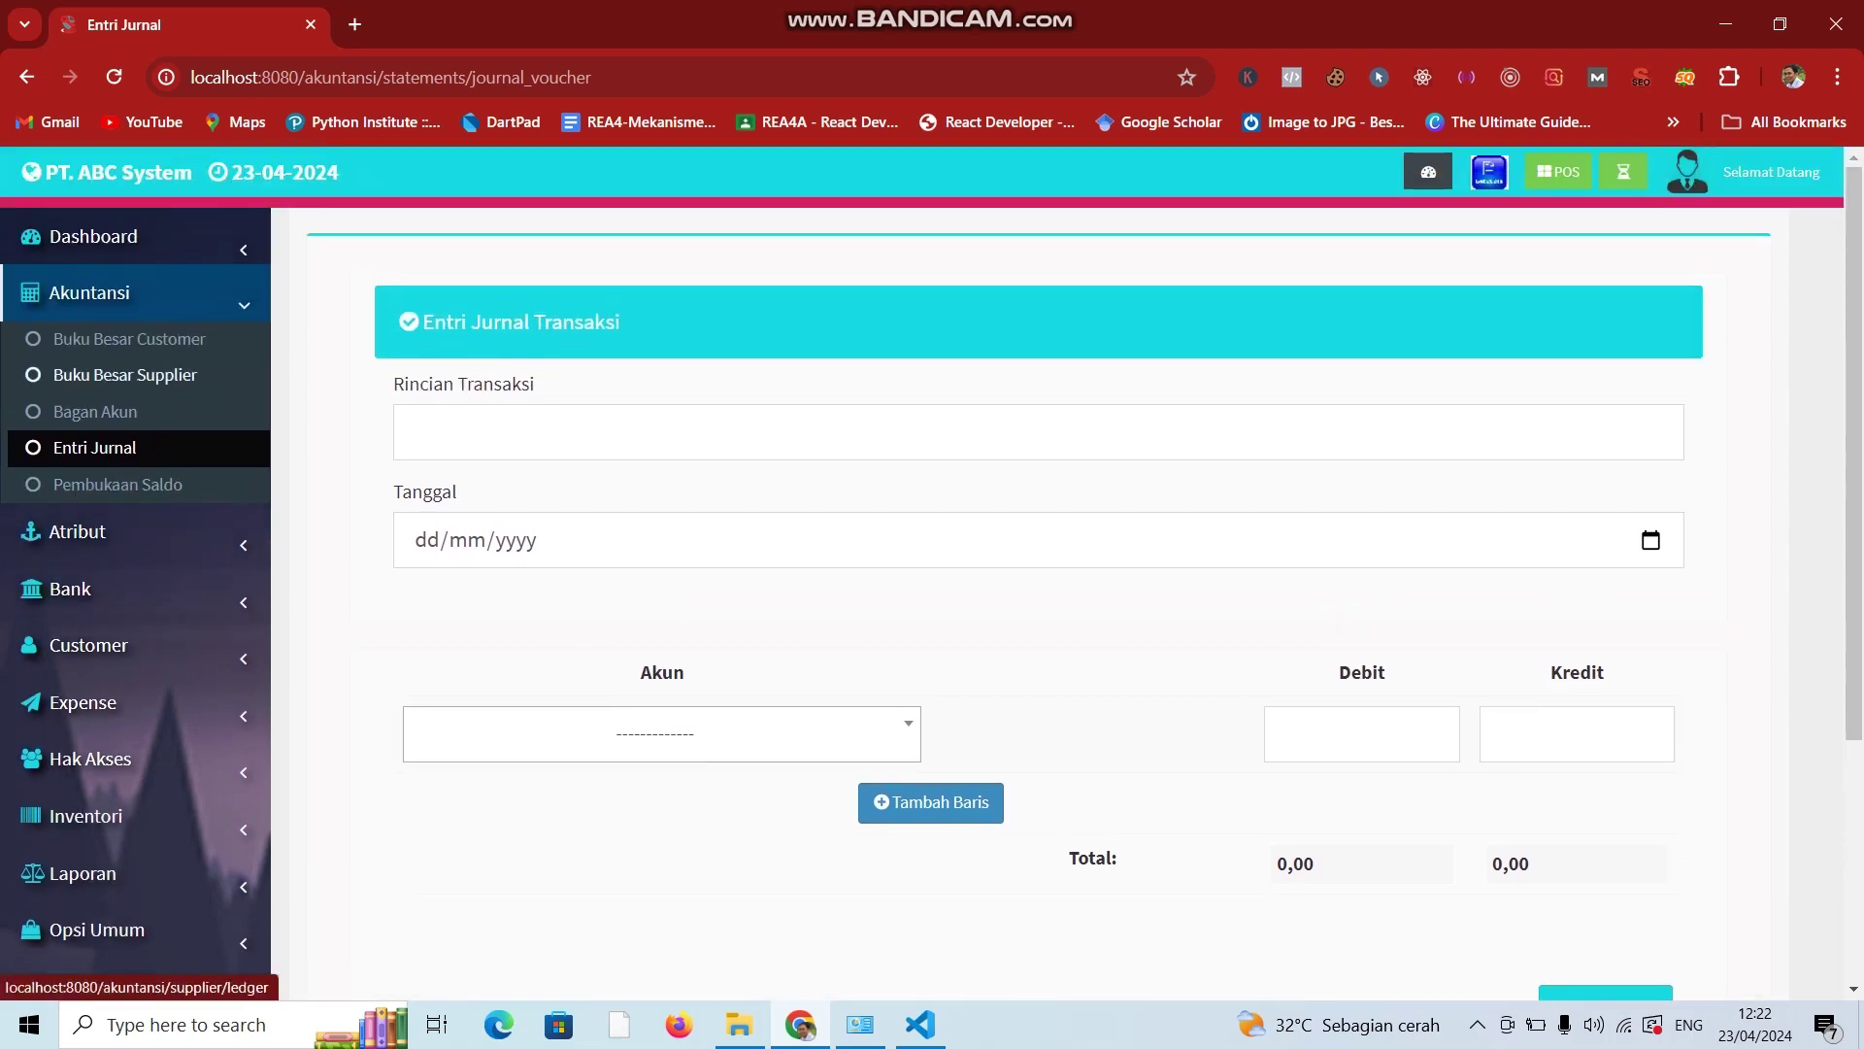
Leave the Akuntansi section and compare the Merk and Sektor Merk lists in the Atribut section.
{"action": "left_click", "coordinate": [146, 293]}
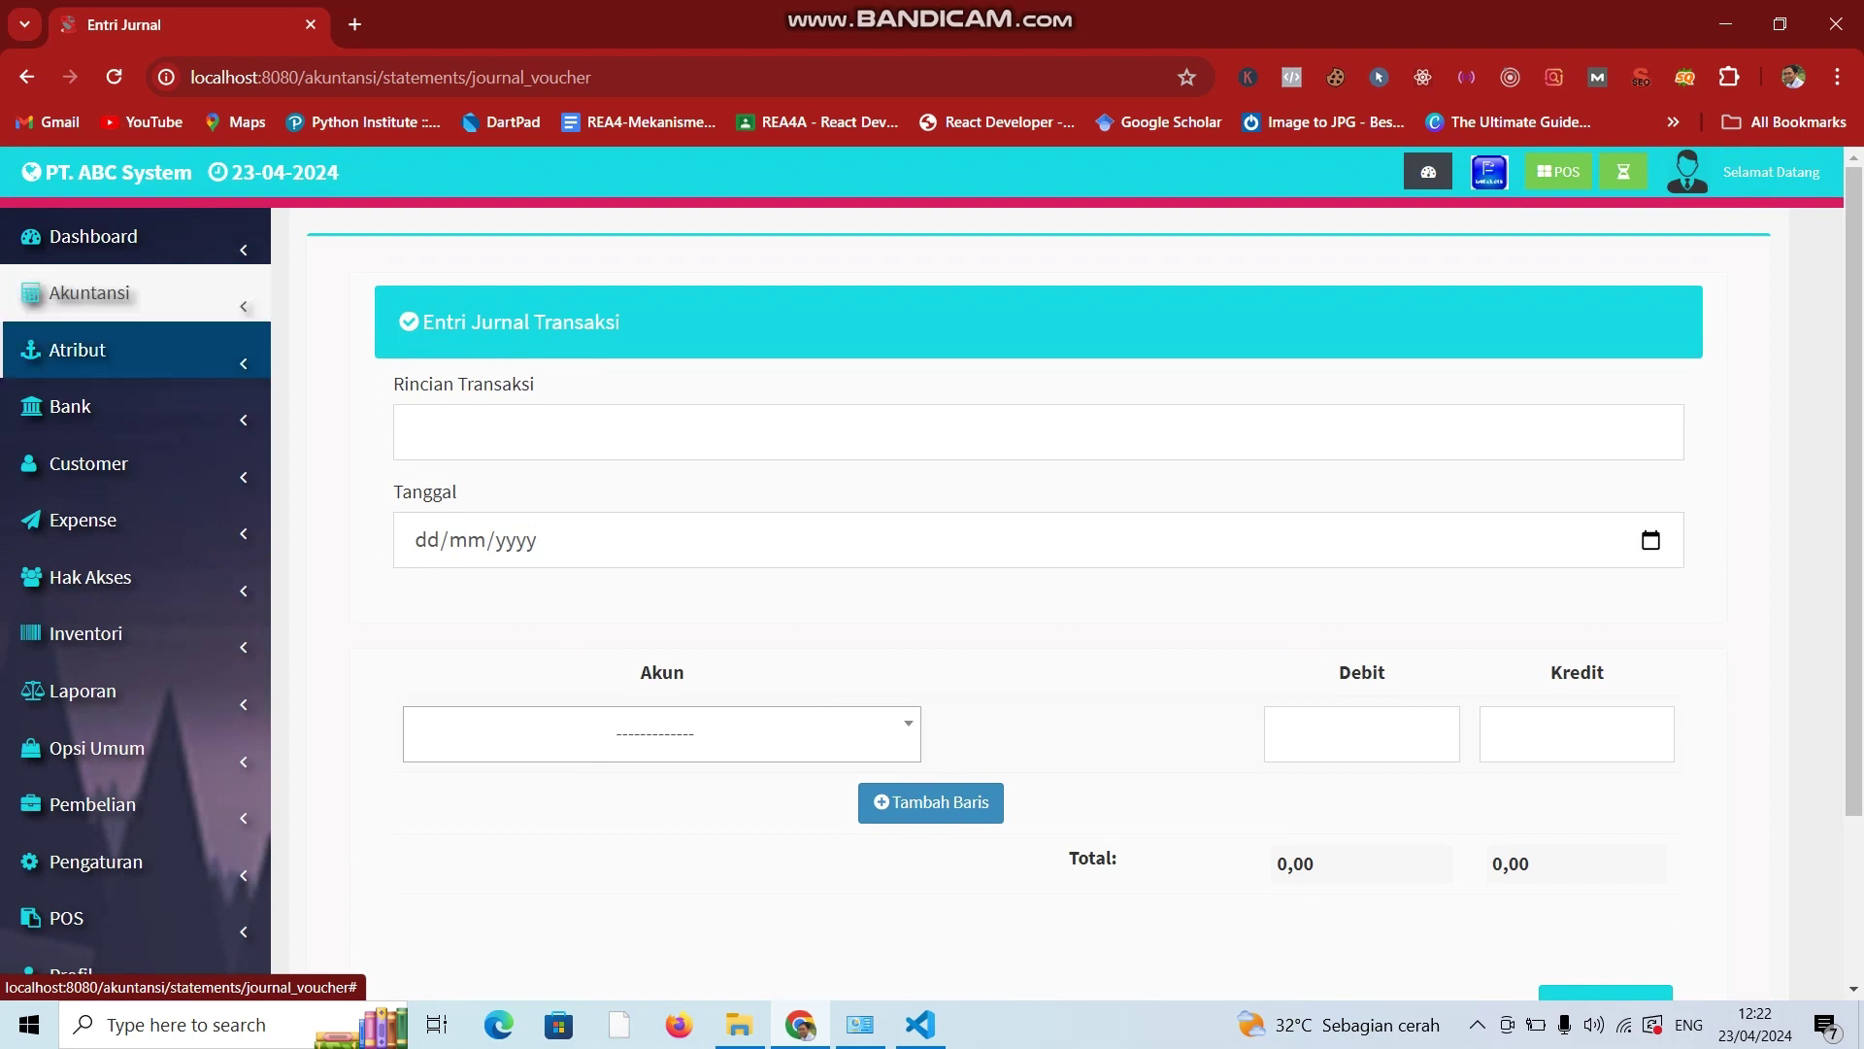
{"action": "left_click", "coordinate": [146, 293]}
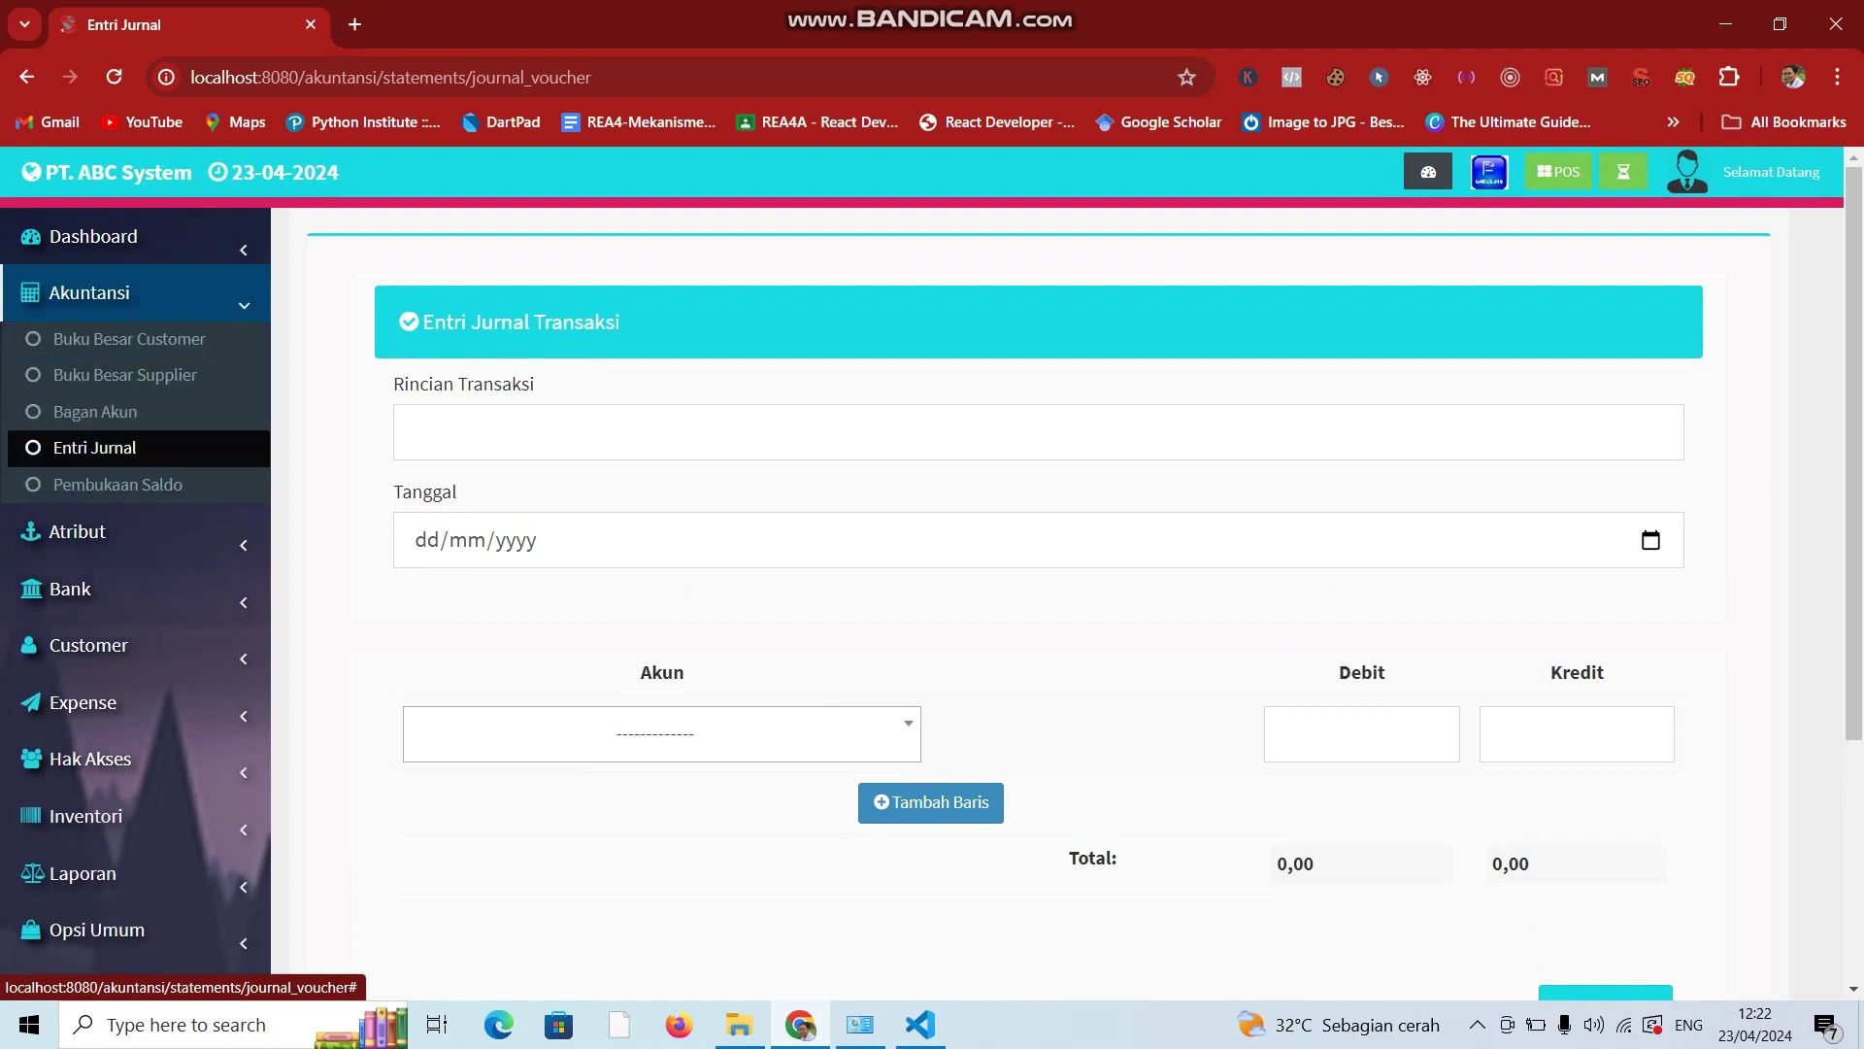
{"action": "left_click", "coordinate": [145, 292]}
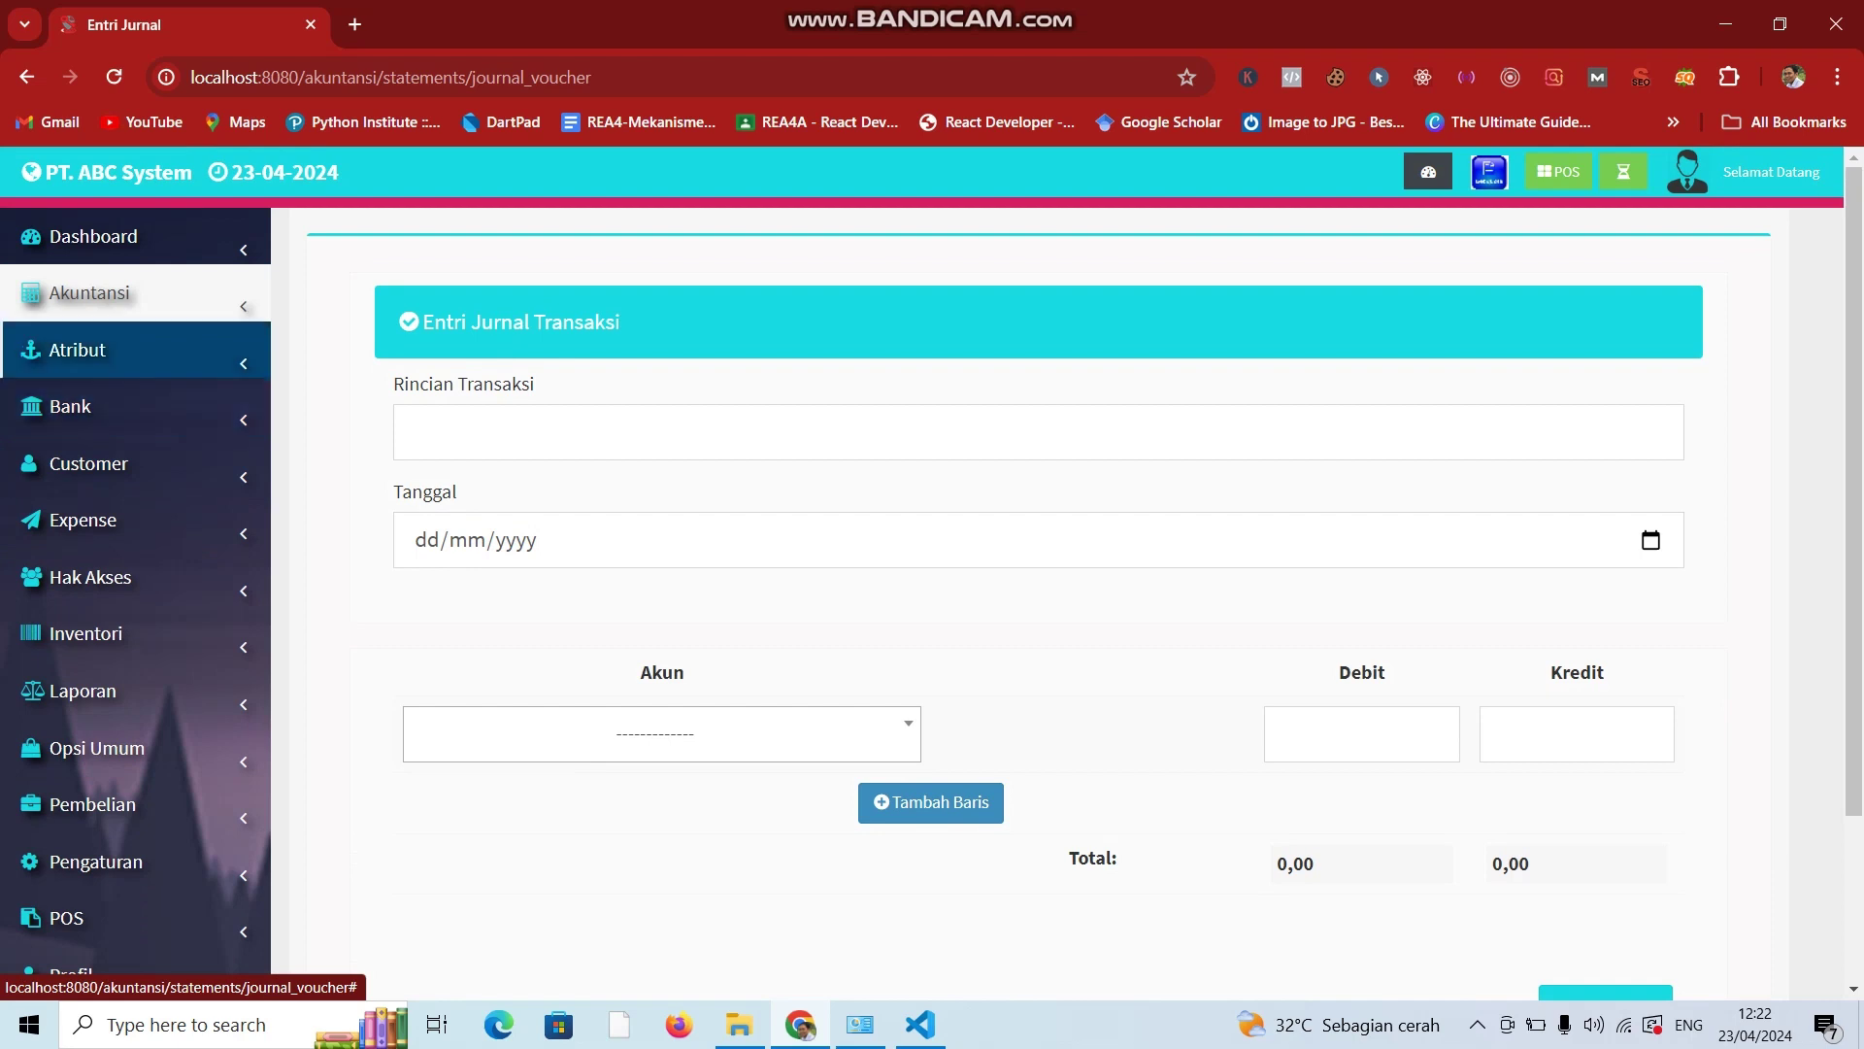
{"action": "left_click", "coordinate": [146, 350]}
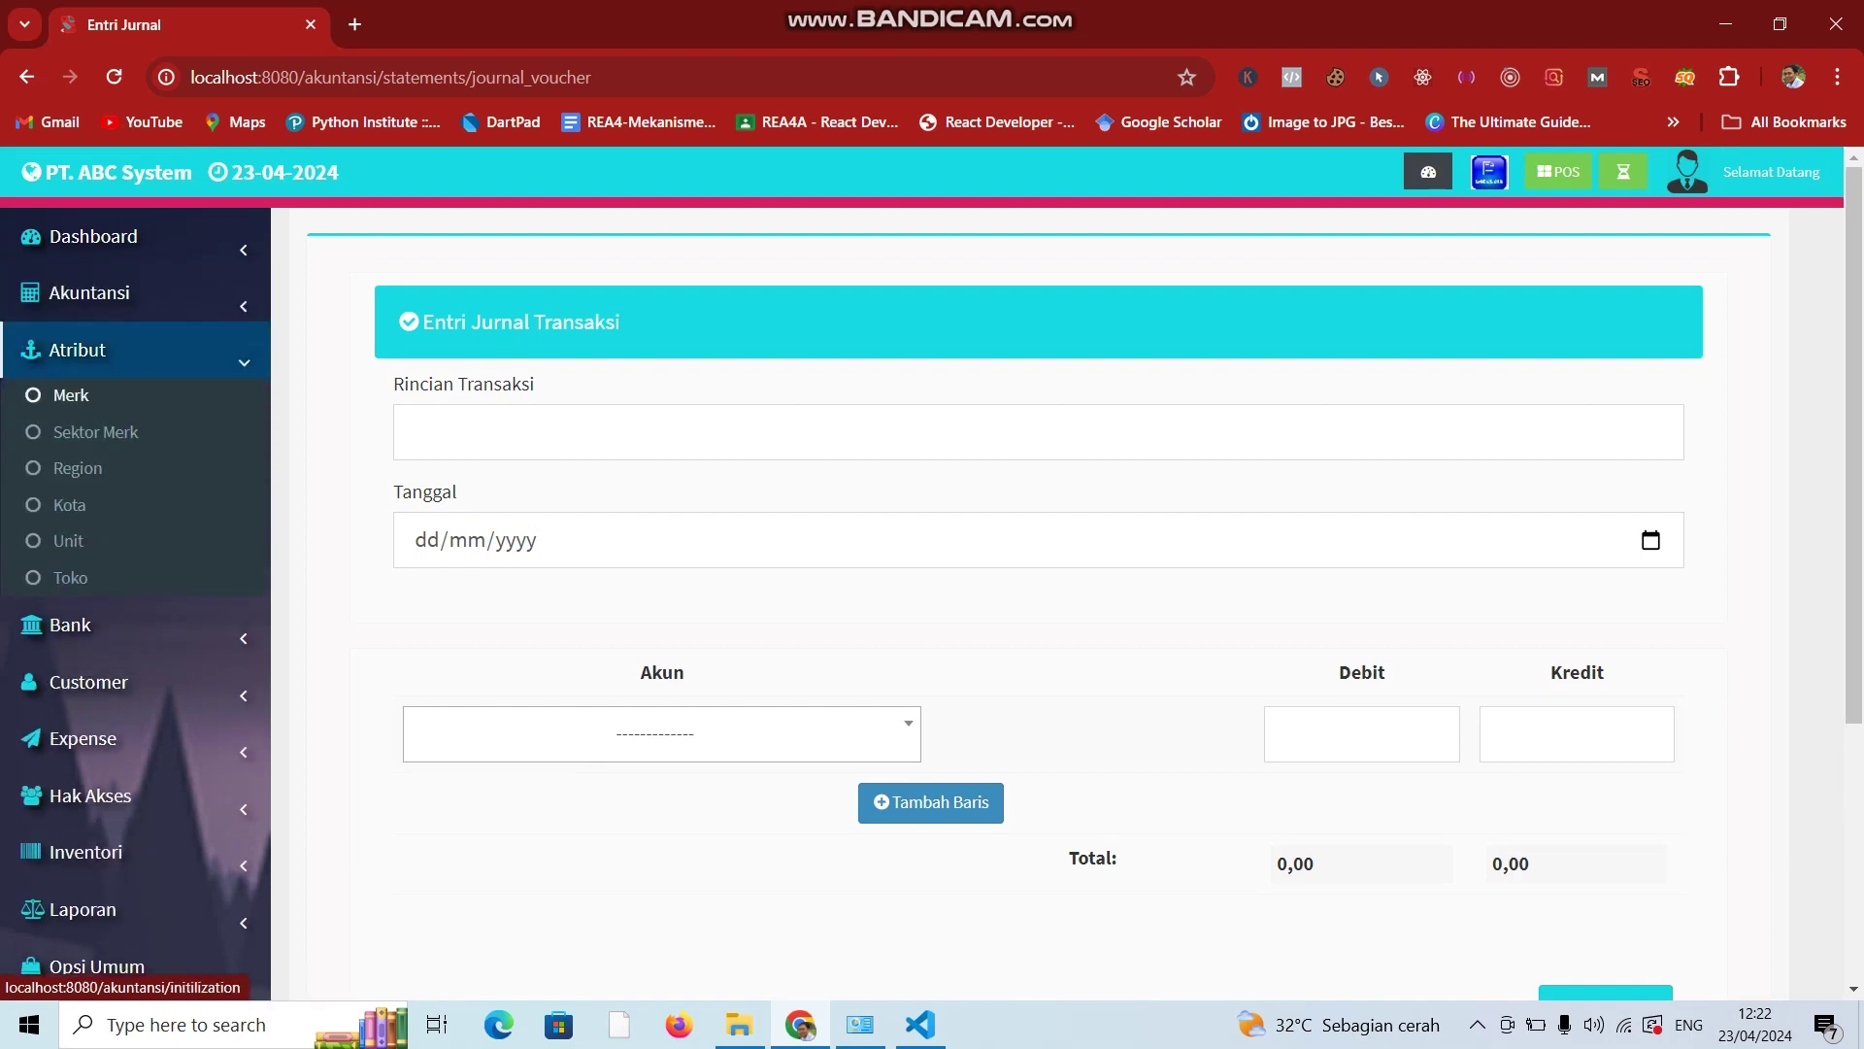
{"action": "left_click", "coordinate": [71, 394]}
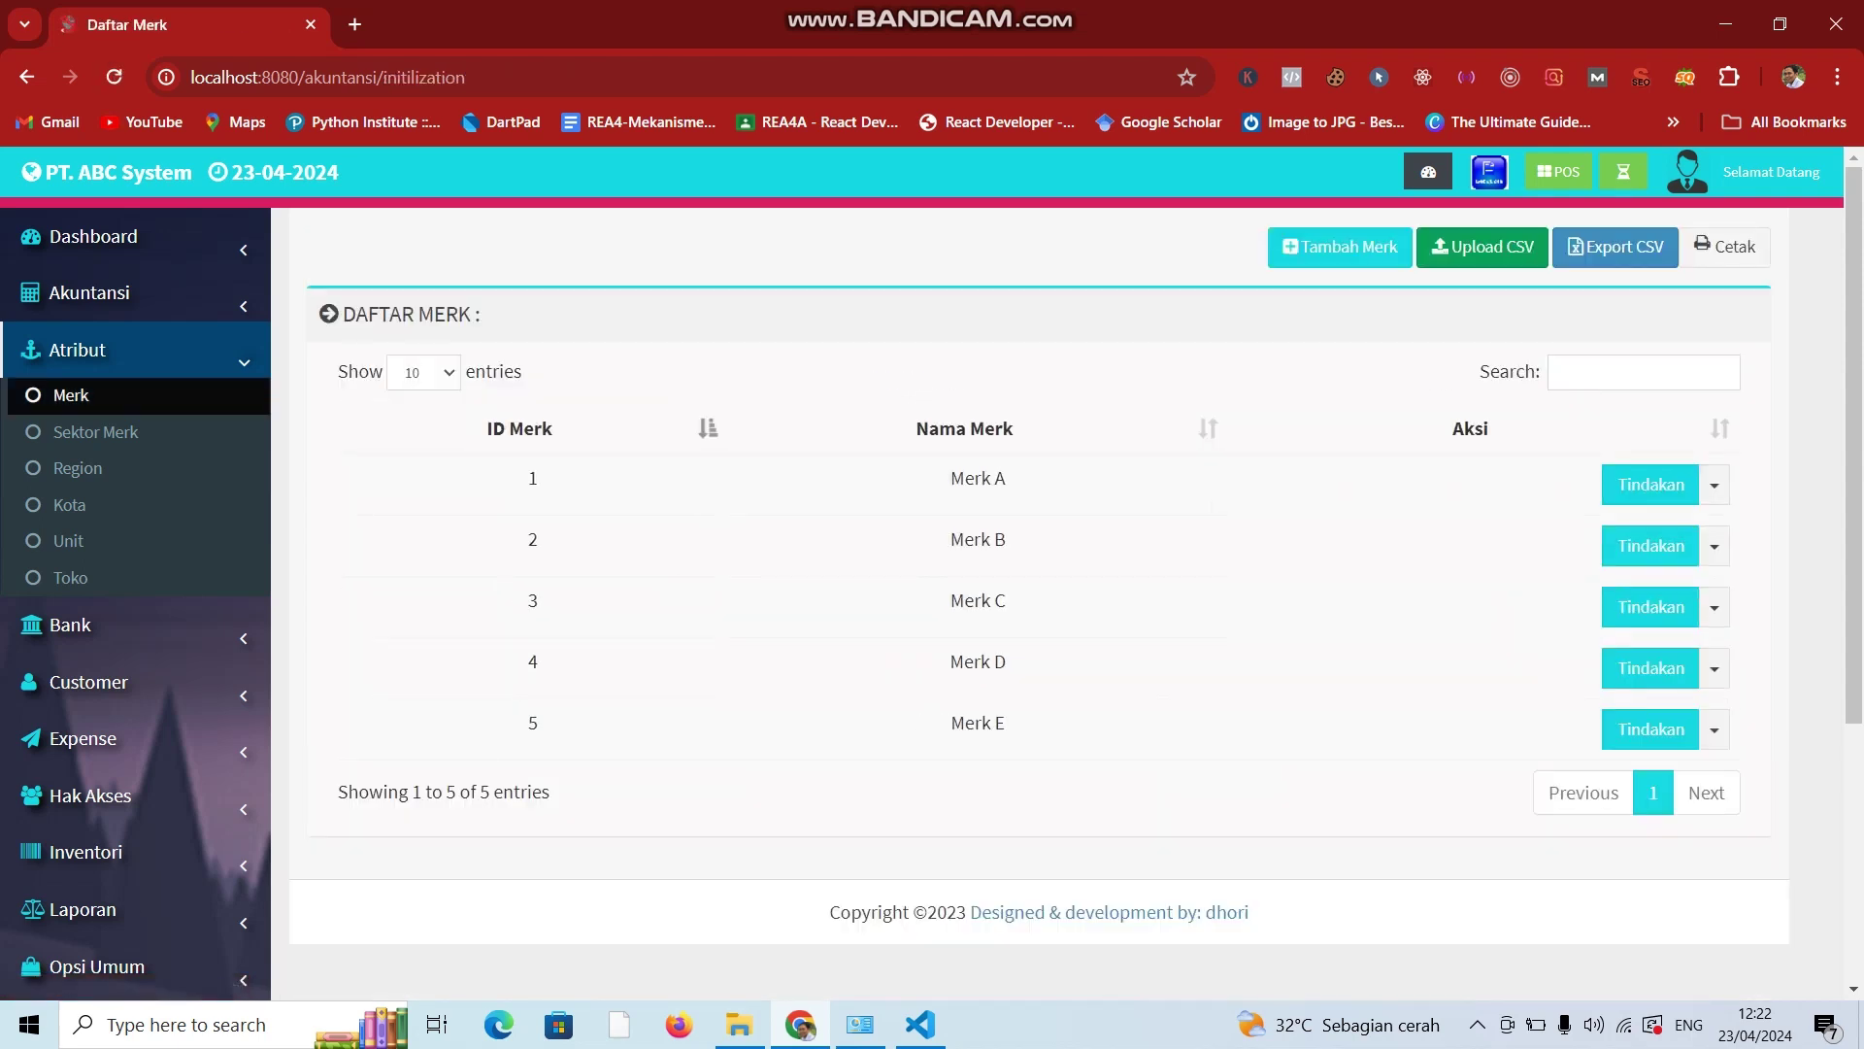
{"action": "left_click", "coordinate": [96, 431]}
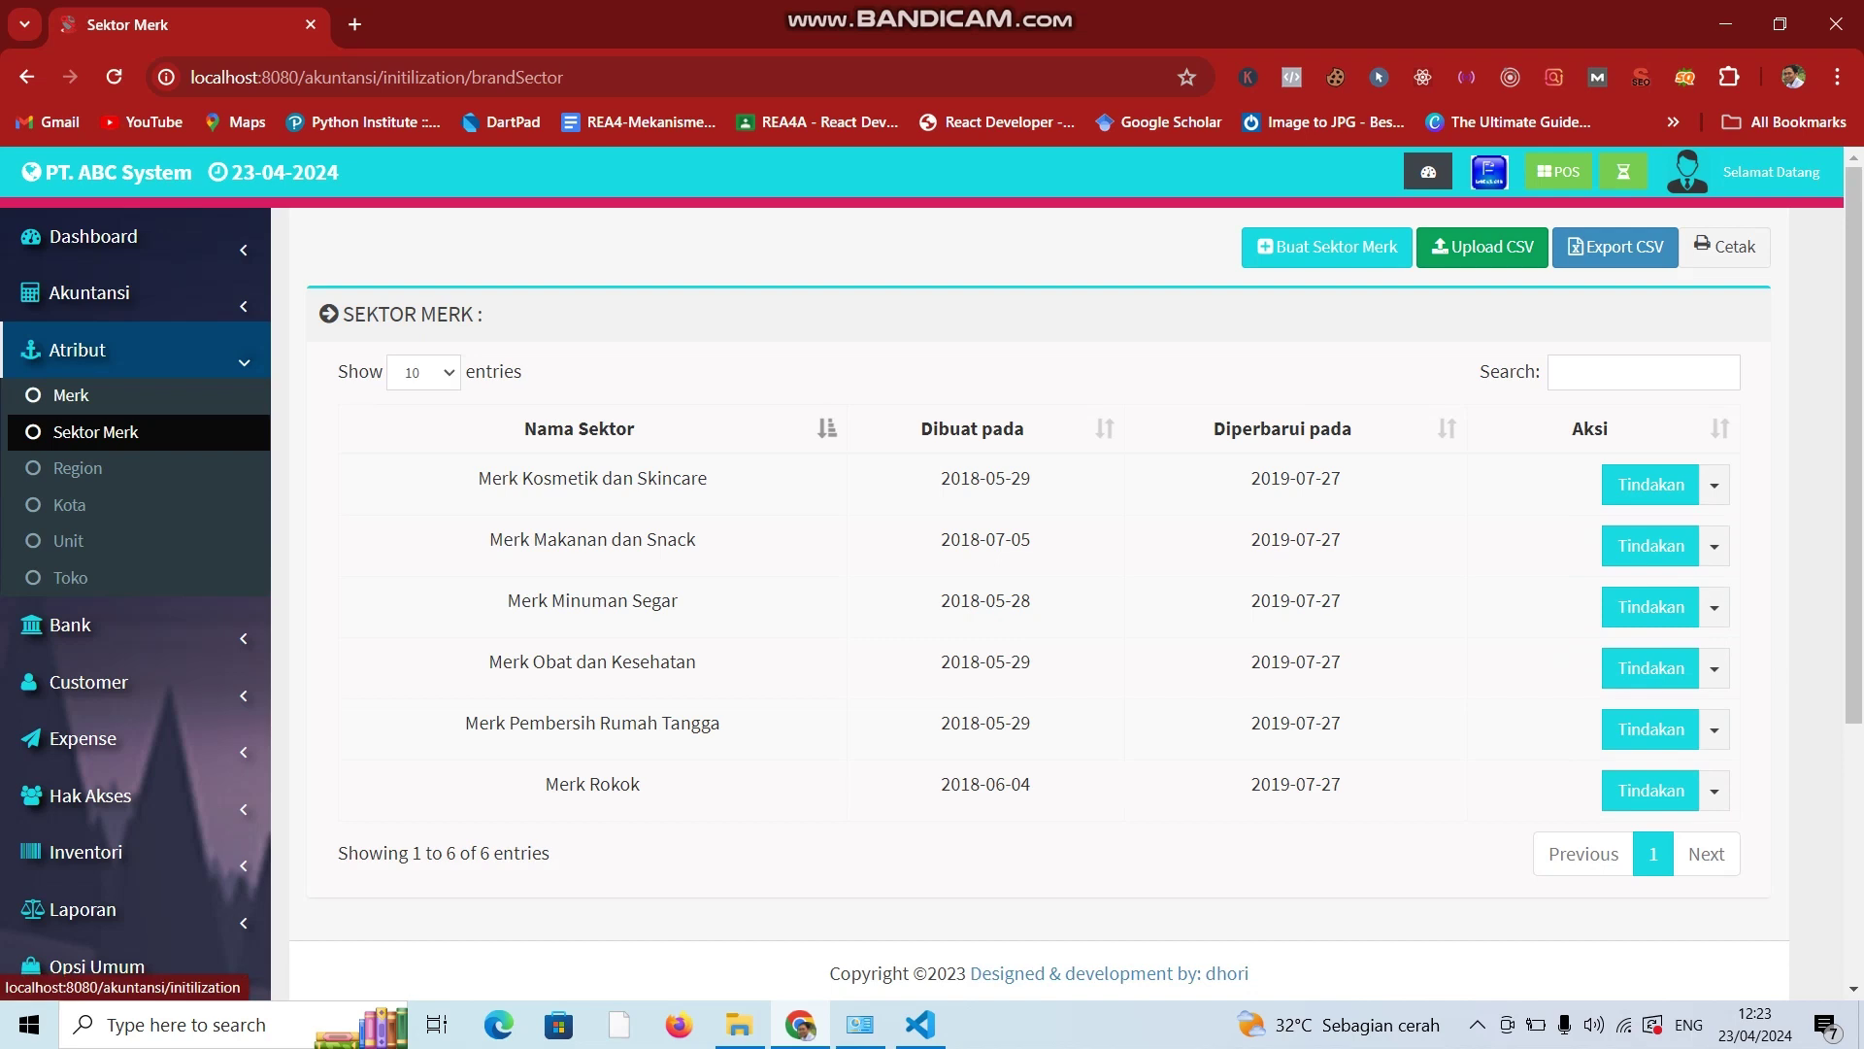
{"action": "left_click", "coordinate": [71, 394]}
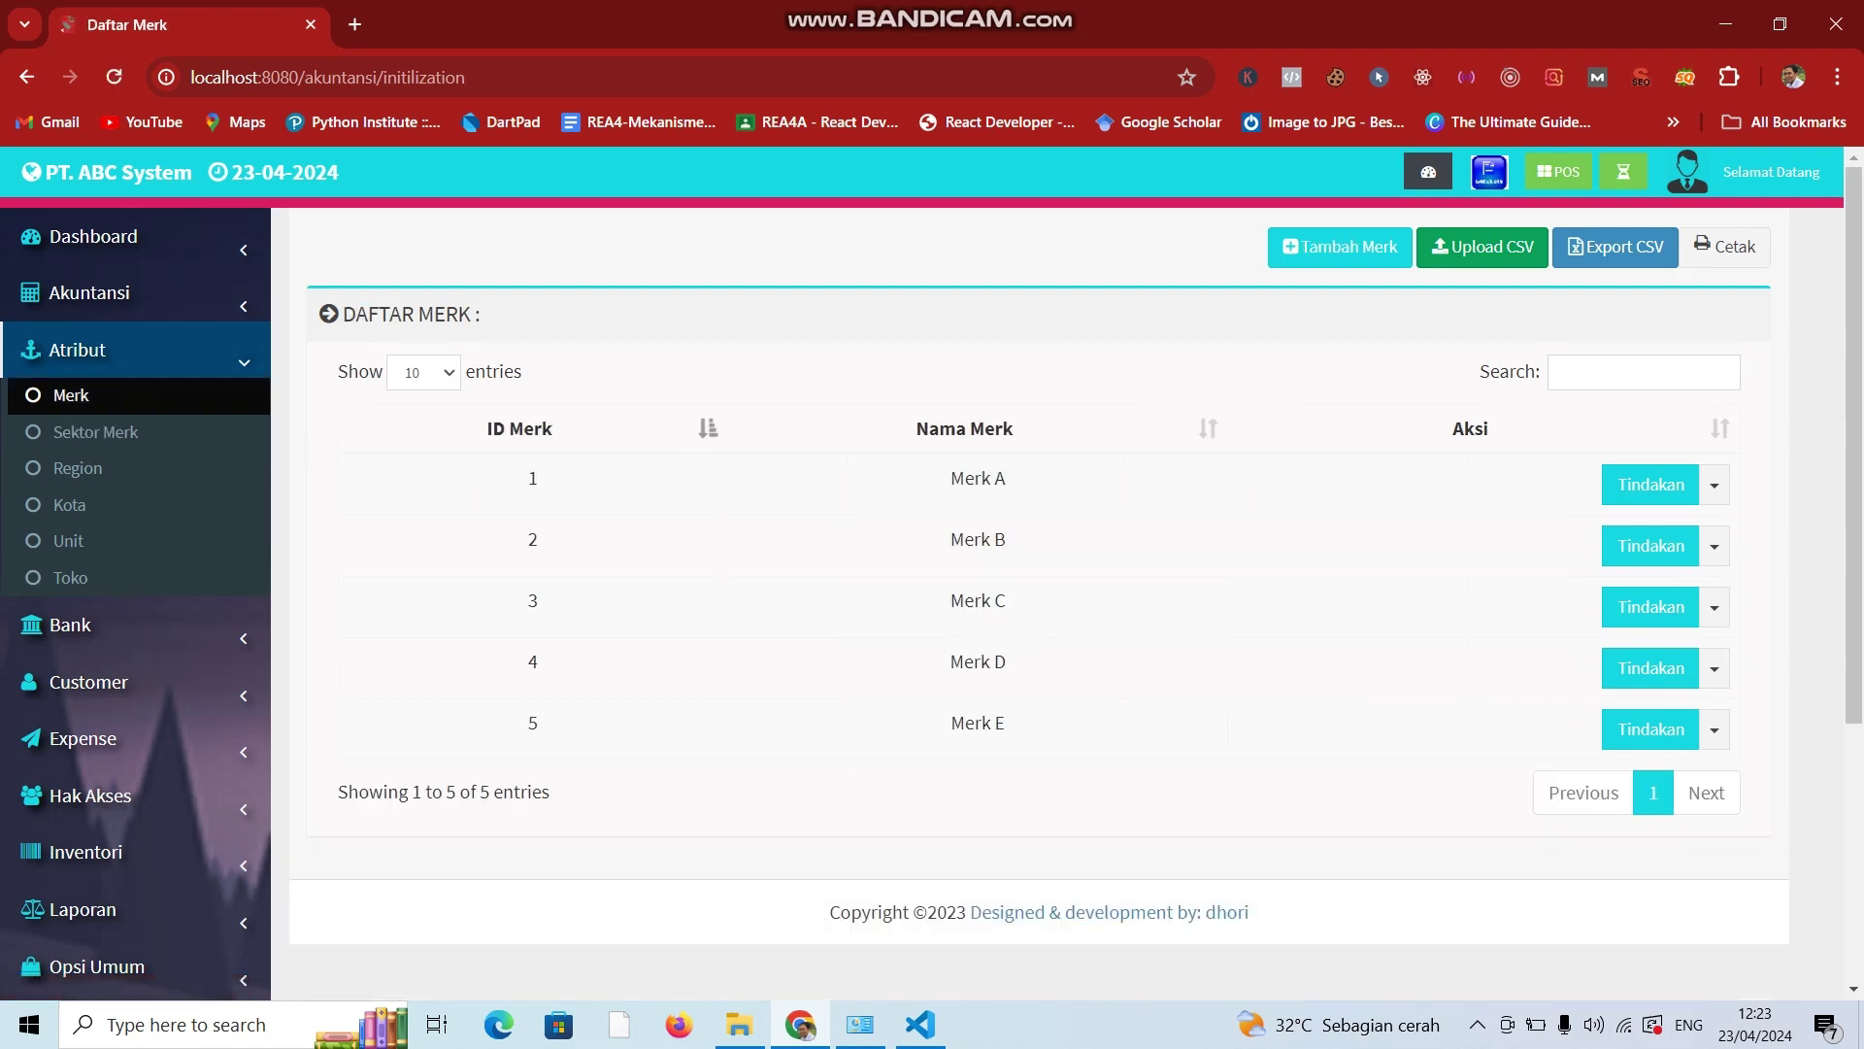
{"action": "left_click", "coordinate": [95, 432]}
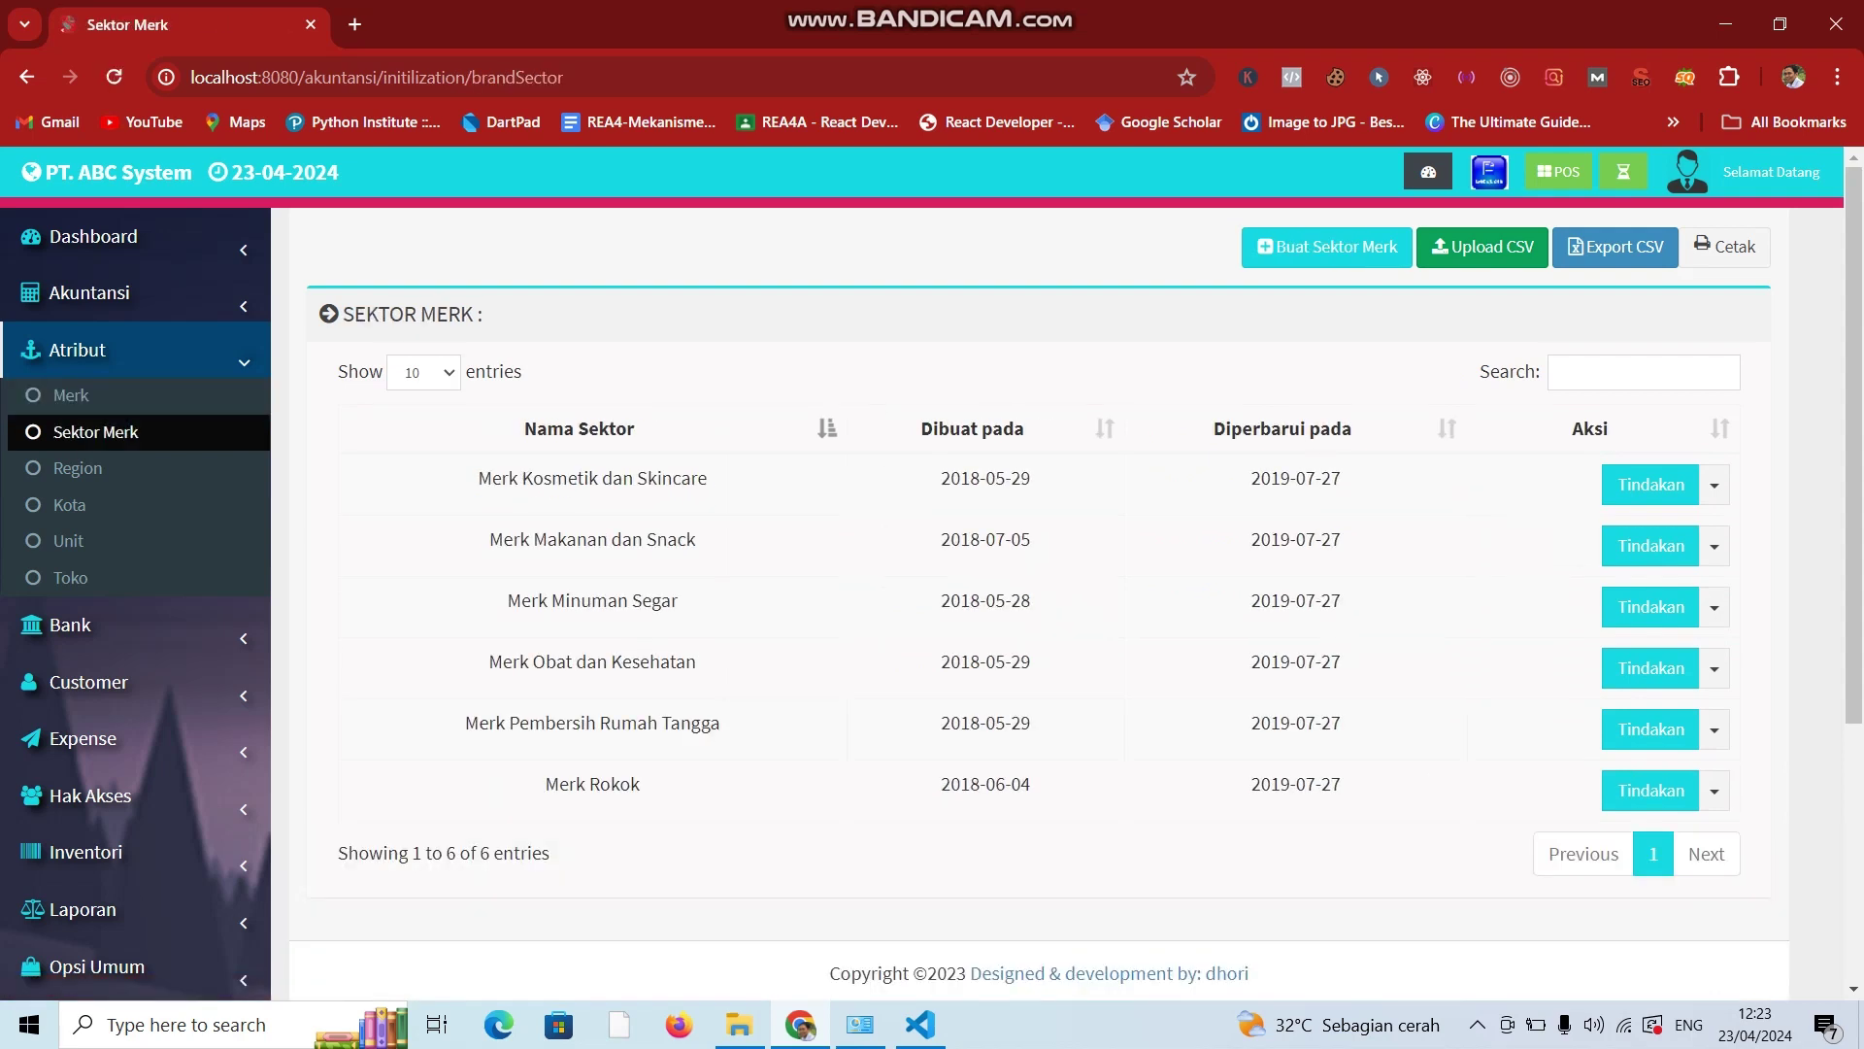
View the Region, Kota, Unit and Toko lists in the Atribut section.
{"action": "left_click", "coordinate": [73, 468]}
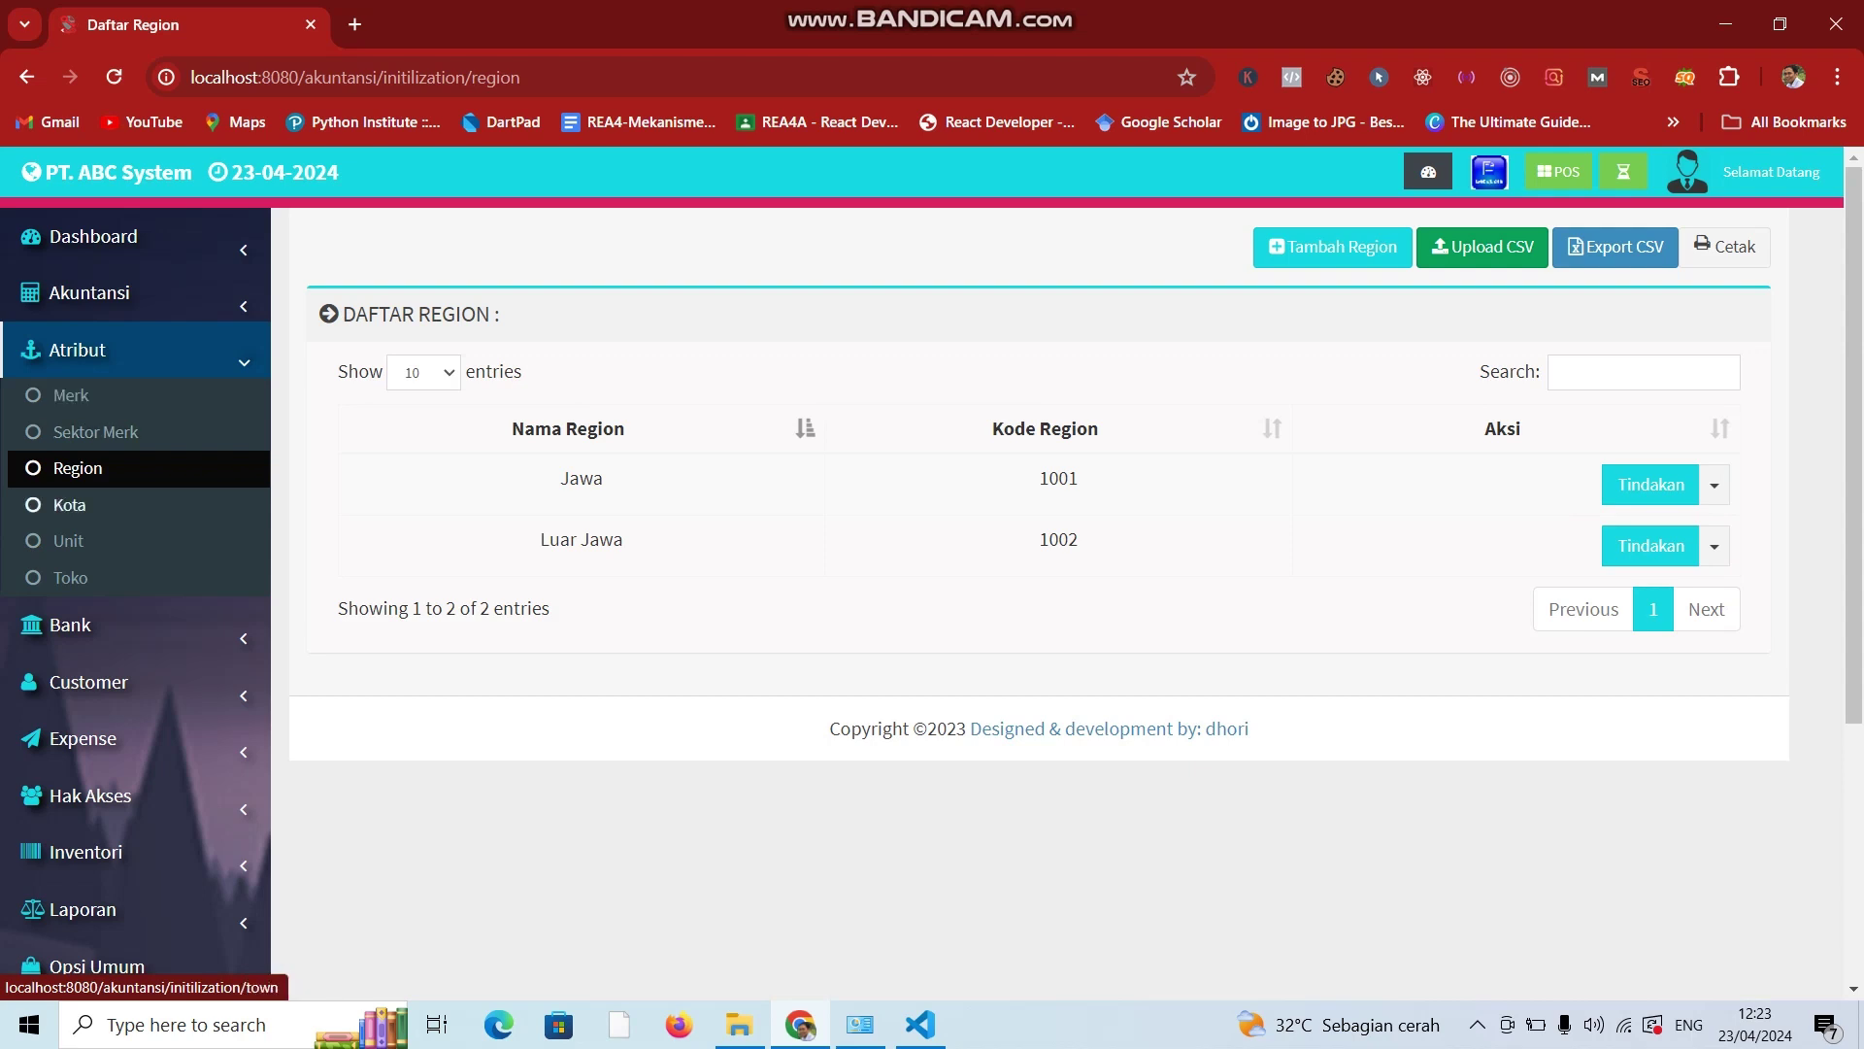
{"action": "left_click", "coordinate": [69, 503]}
{"action": "left_click", "coordinate": [68, 540]}
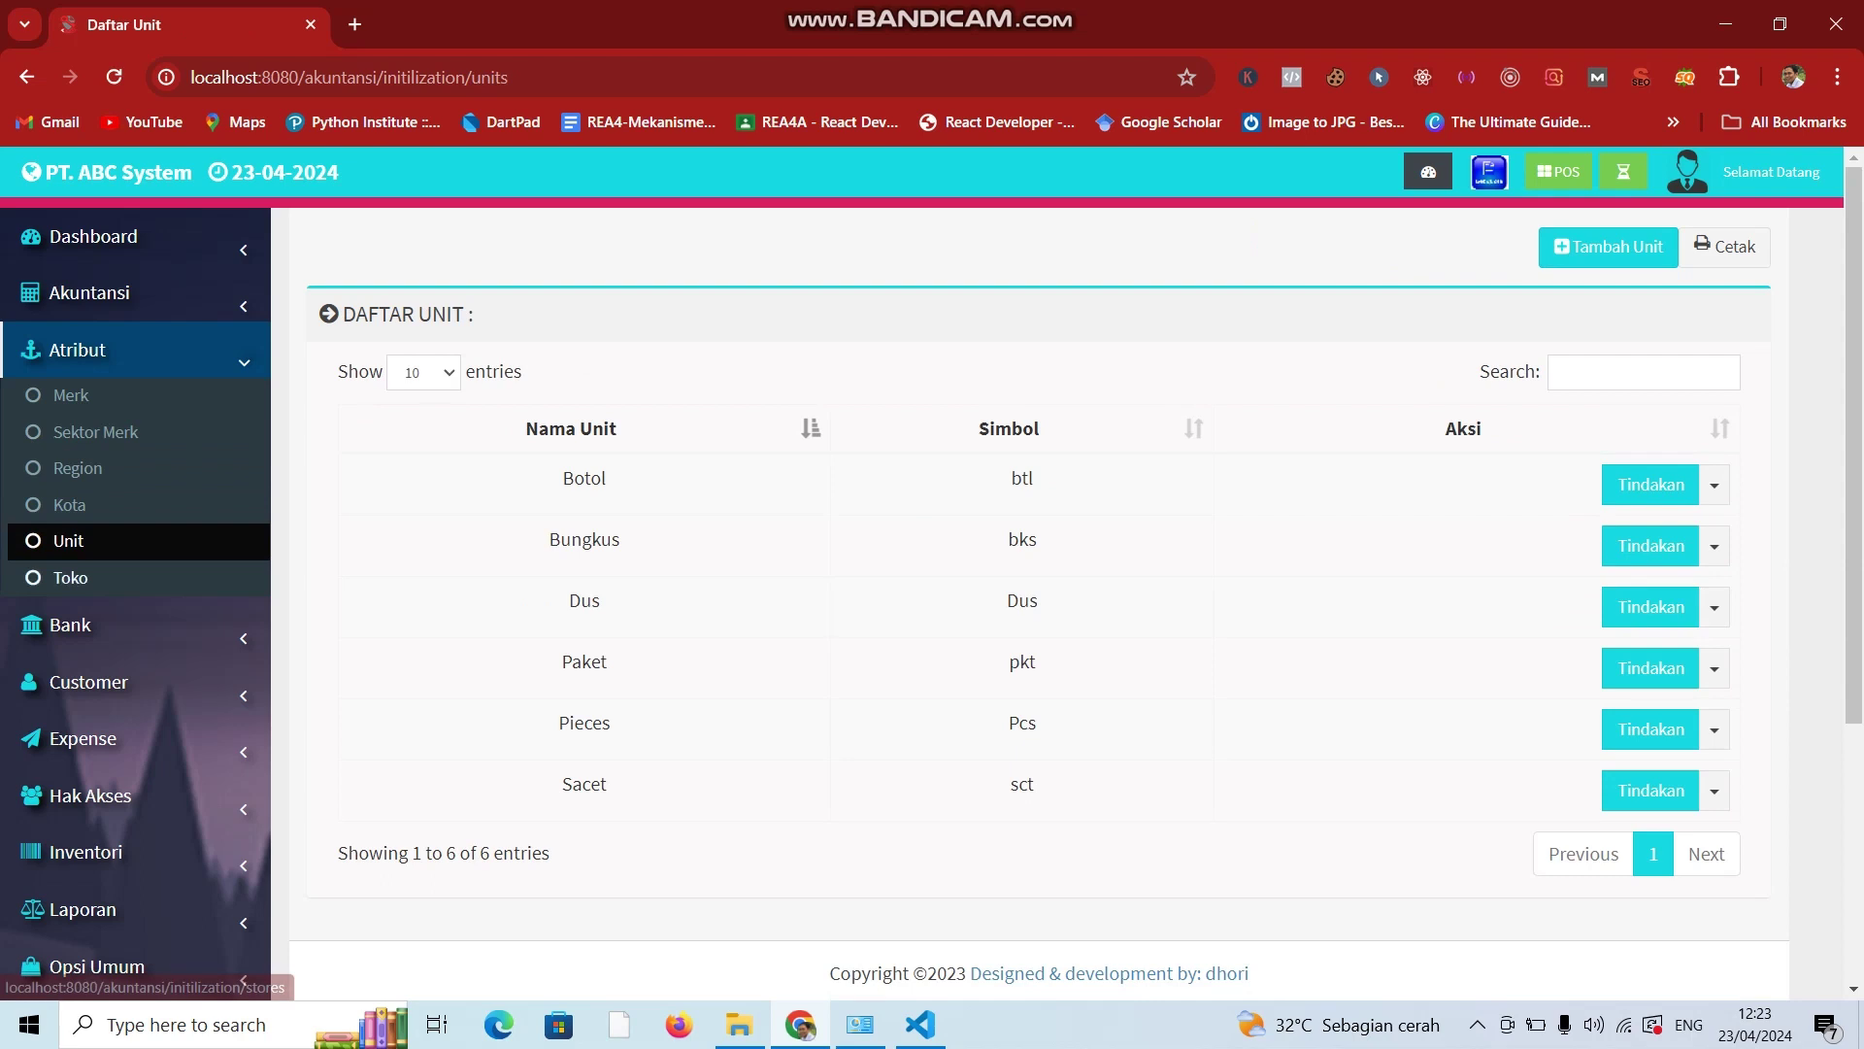
{"action": "left_click", "coordinate": [70, 577]}
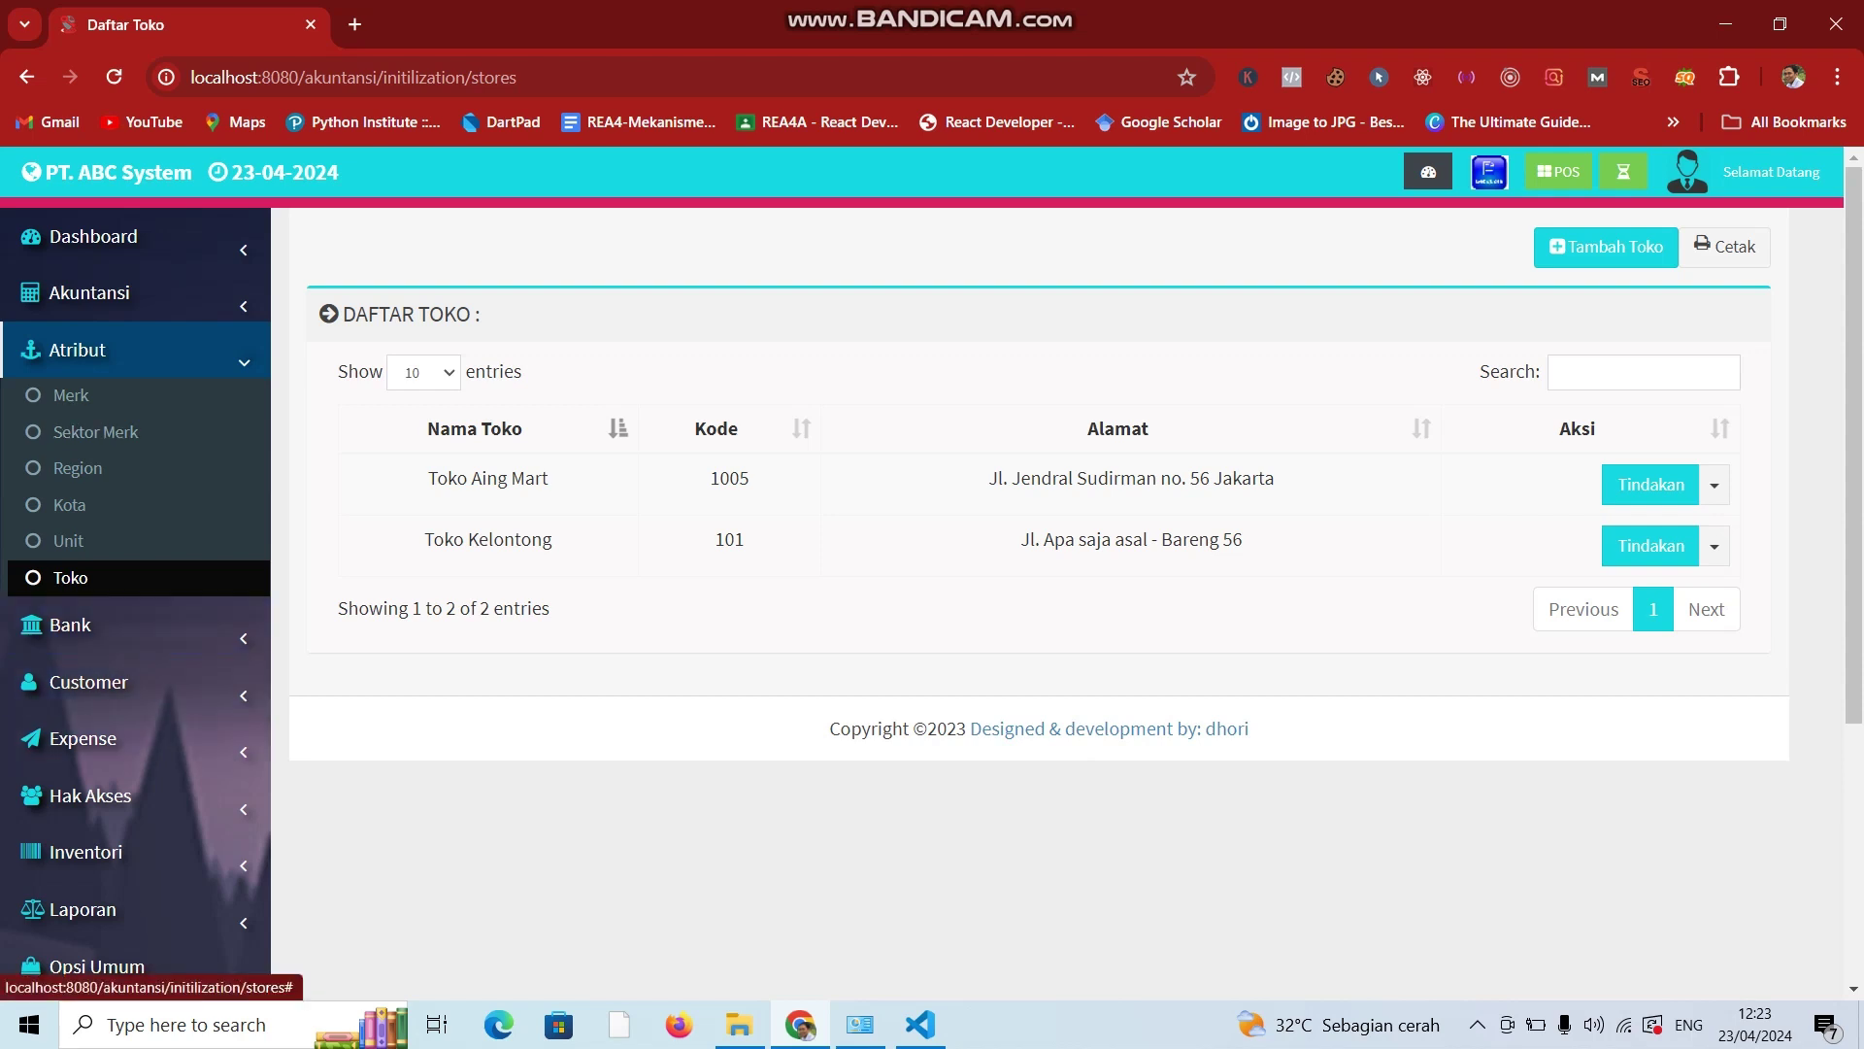
Open the written cheque list (Cek) in the Bank section.
{"action": "left_click", "coordinate": [77, 349]}
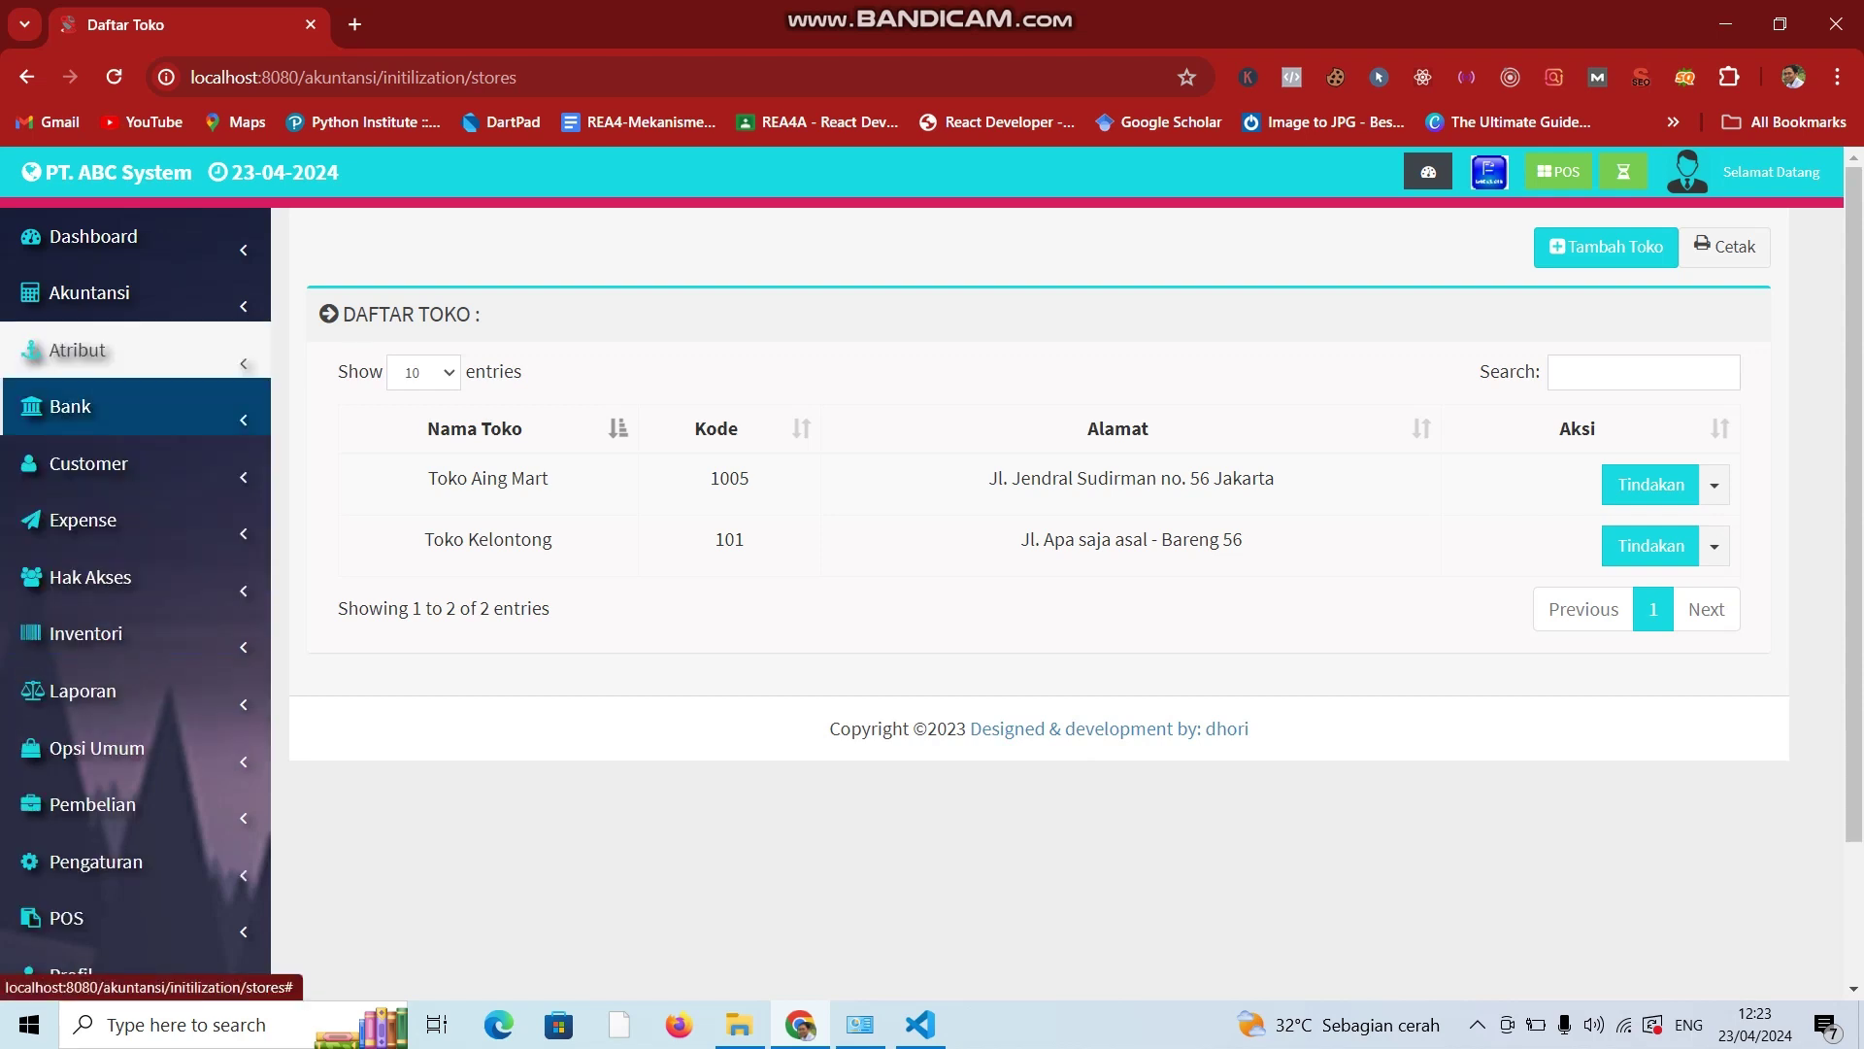
{"action": "left_click", "coordinate": [70, 406]}
{"action": "left_click", "coordinate": [66, 451]}
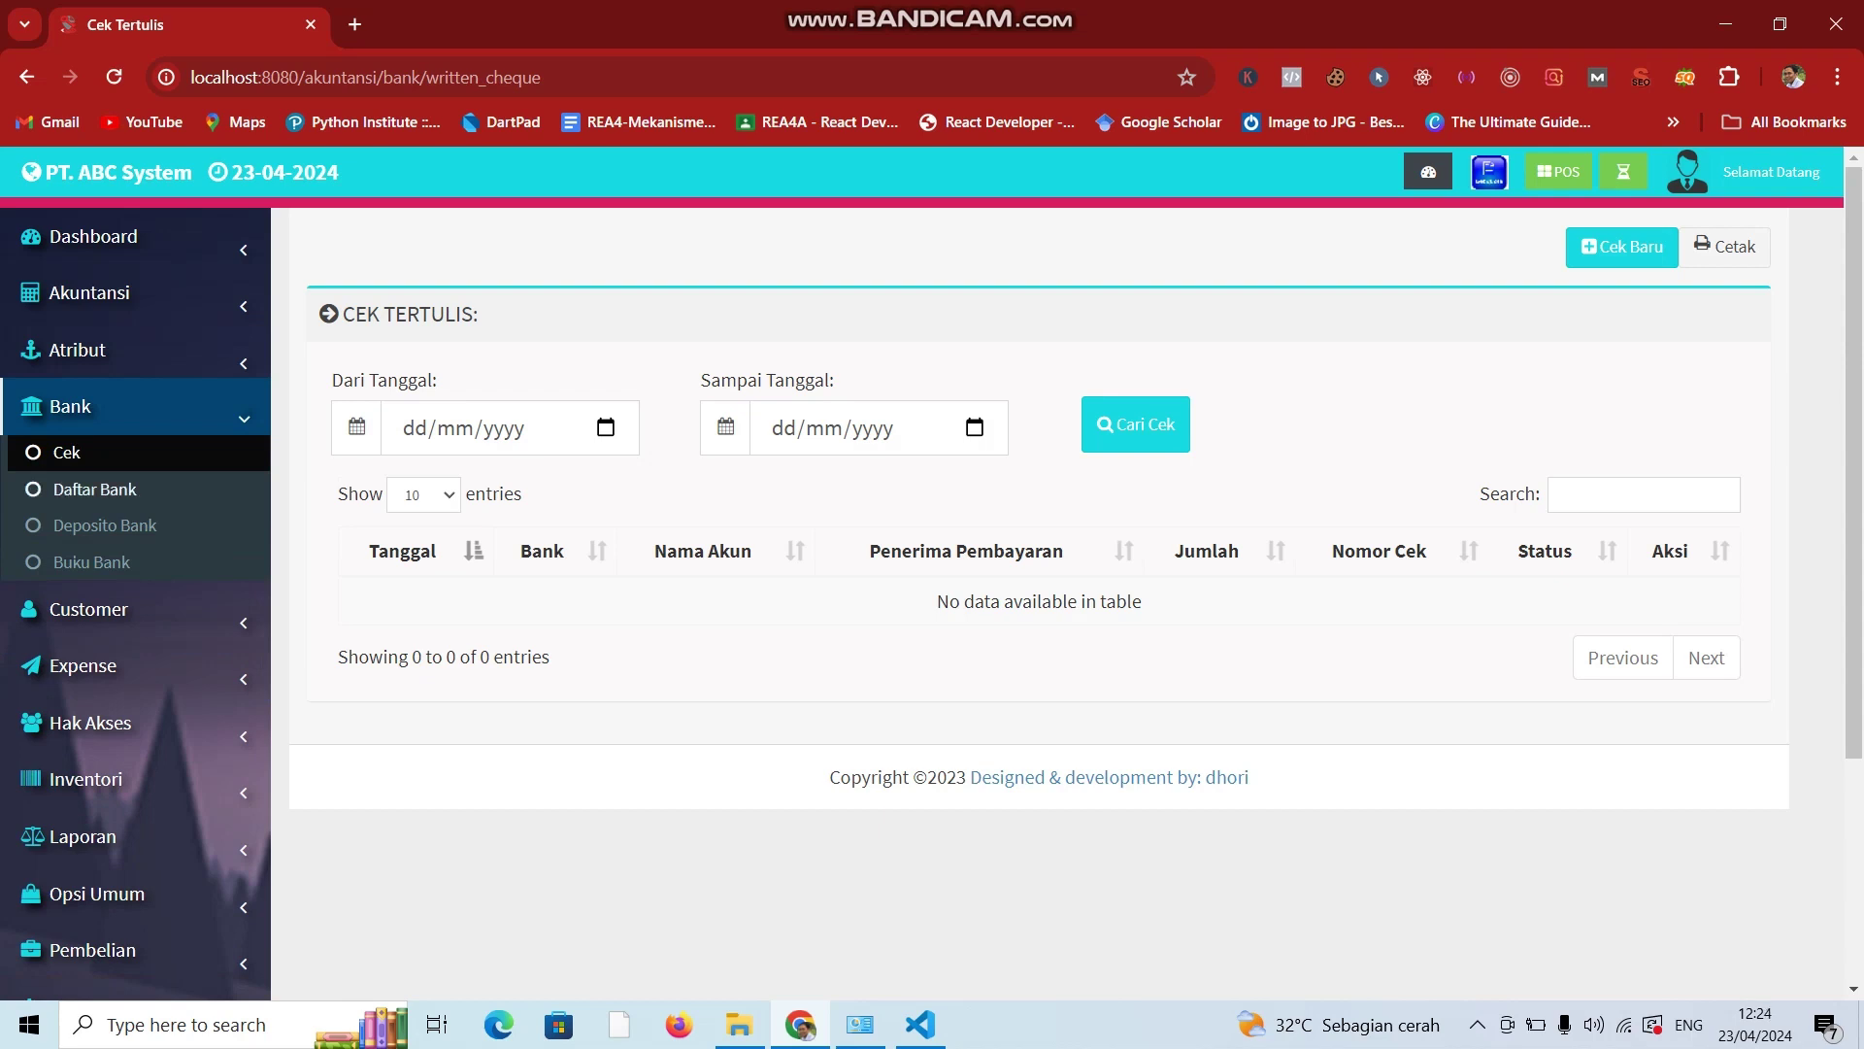
View the Daftar Bank, Deposito Bank and Buku Bank pages in the Bank section.
{"action": "left_click", "coordinate": [94, 488]}
{"action": "left_click", "coordinate": [105, 525]}
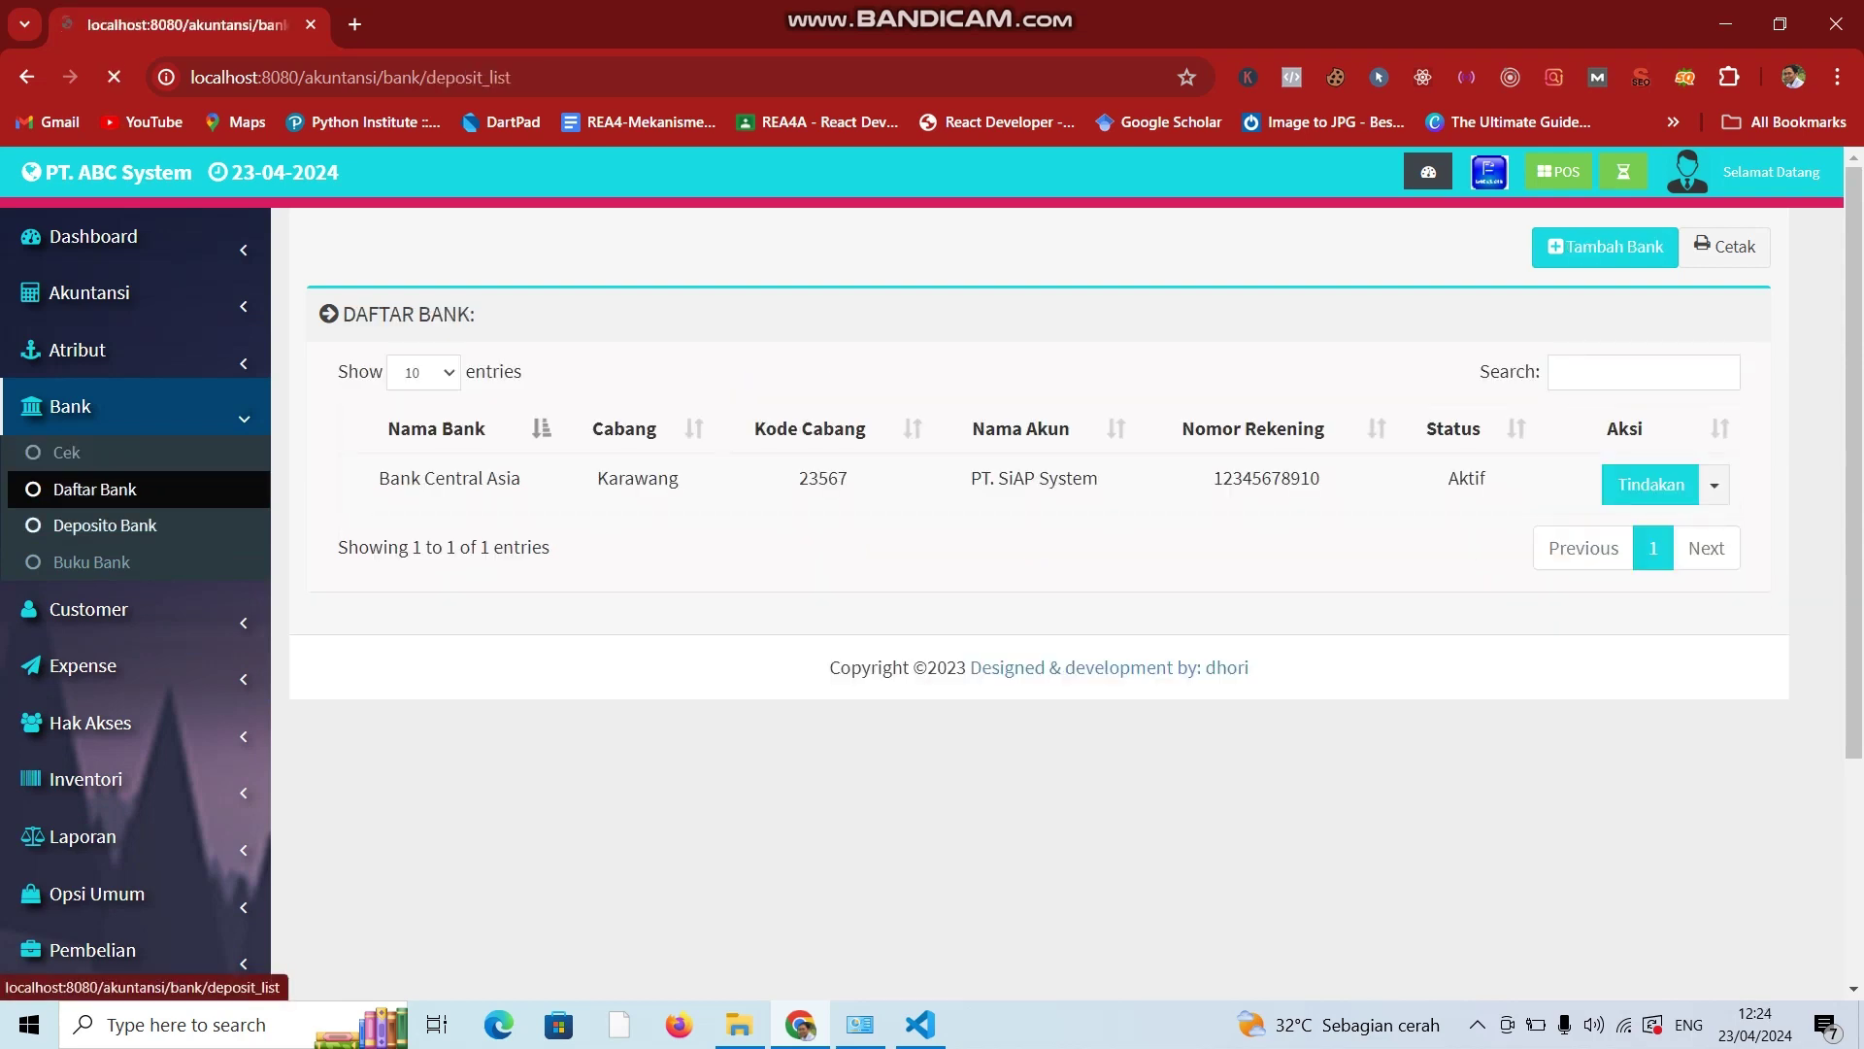
{"action": "left_click", "coordinate": [91, 561]}
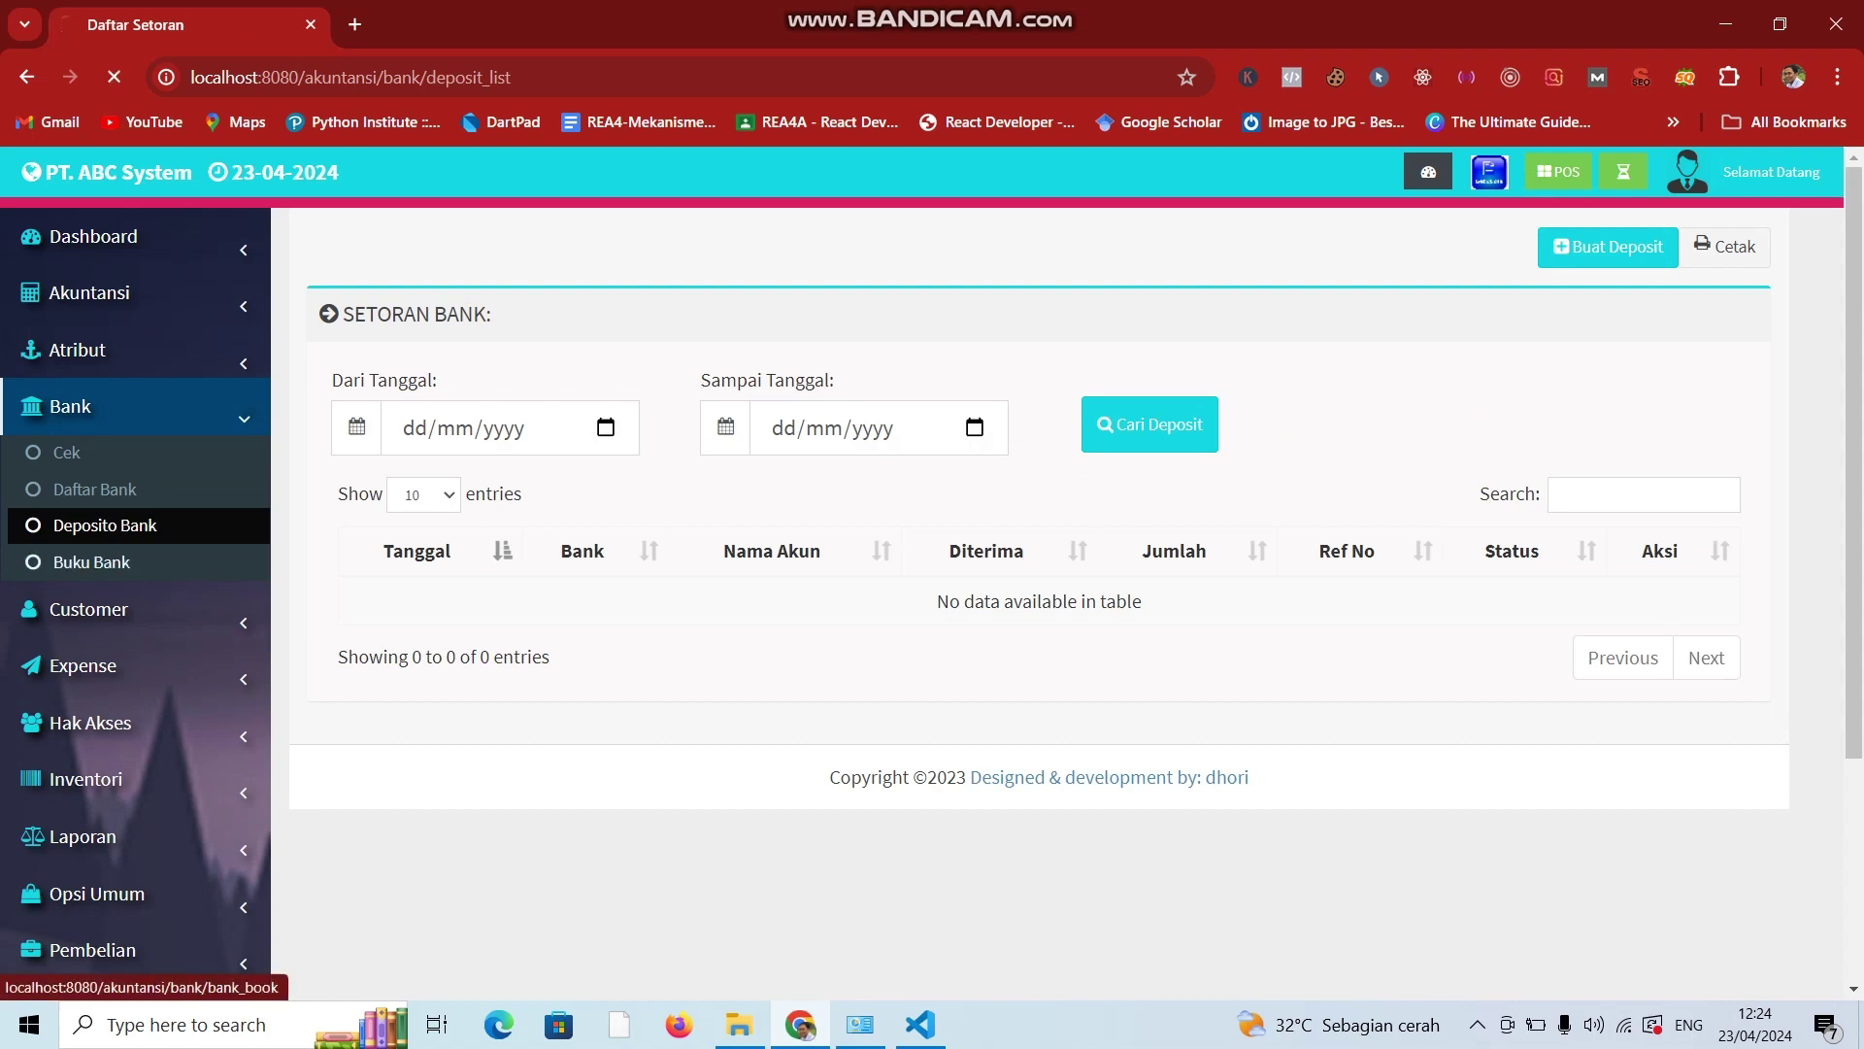
{"action": "left_click", "coordinate": [97, 406]}
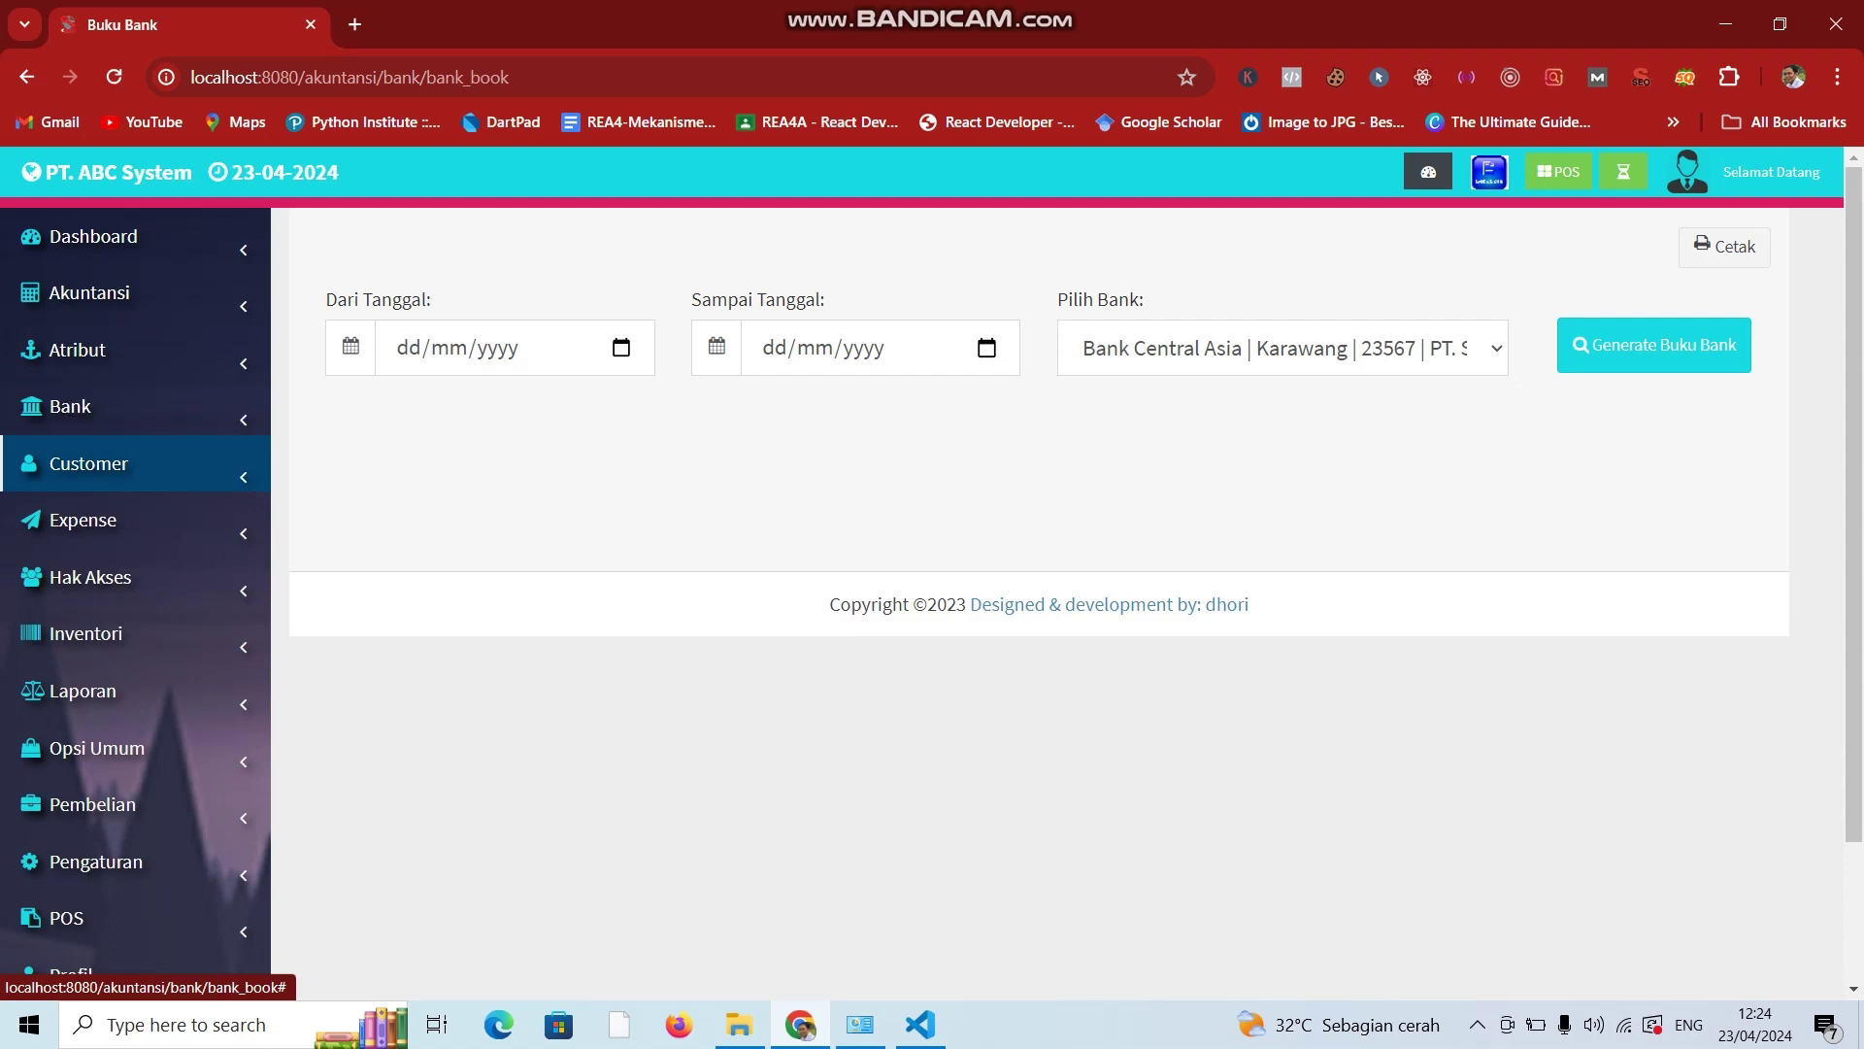
View the customer list and the Pembayaran Customer page in the Customer section.
{"action": "left_click", "coordinate": [88, 463]}
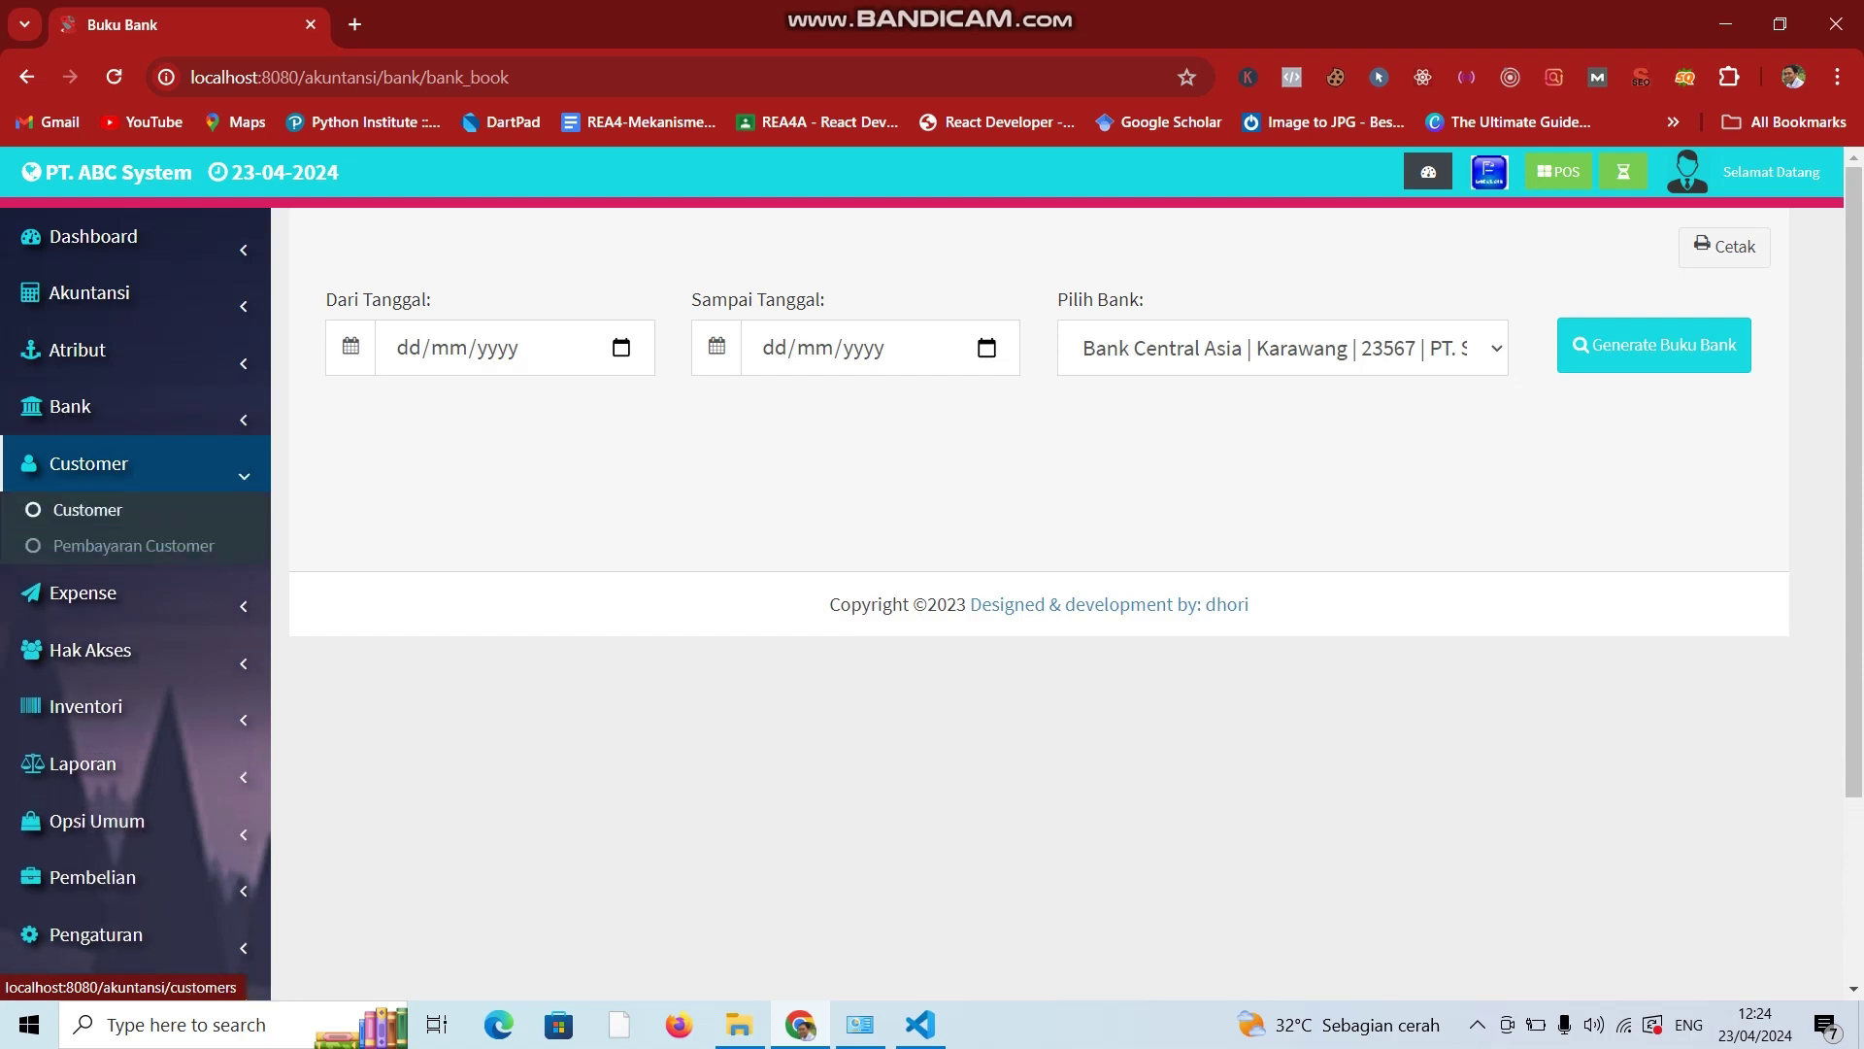
{"action": "left_click", "coordinate": [87, 509]}
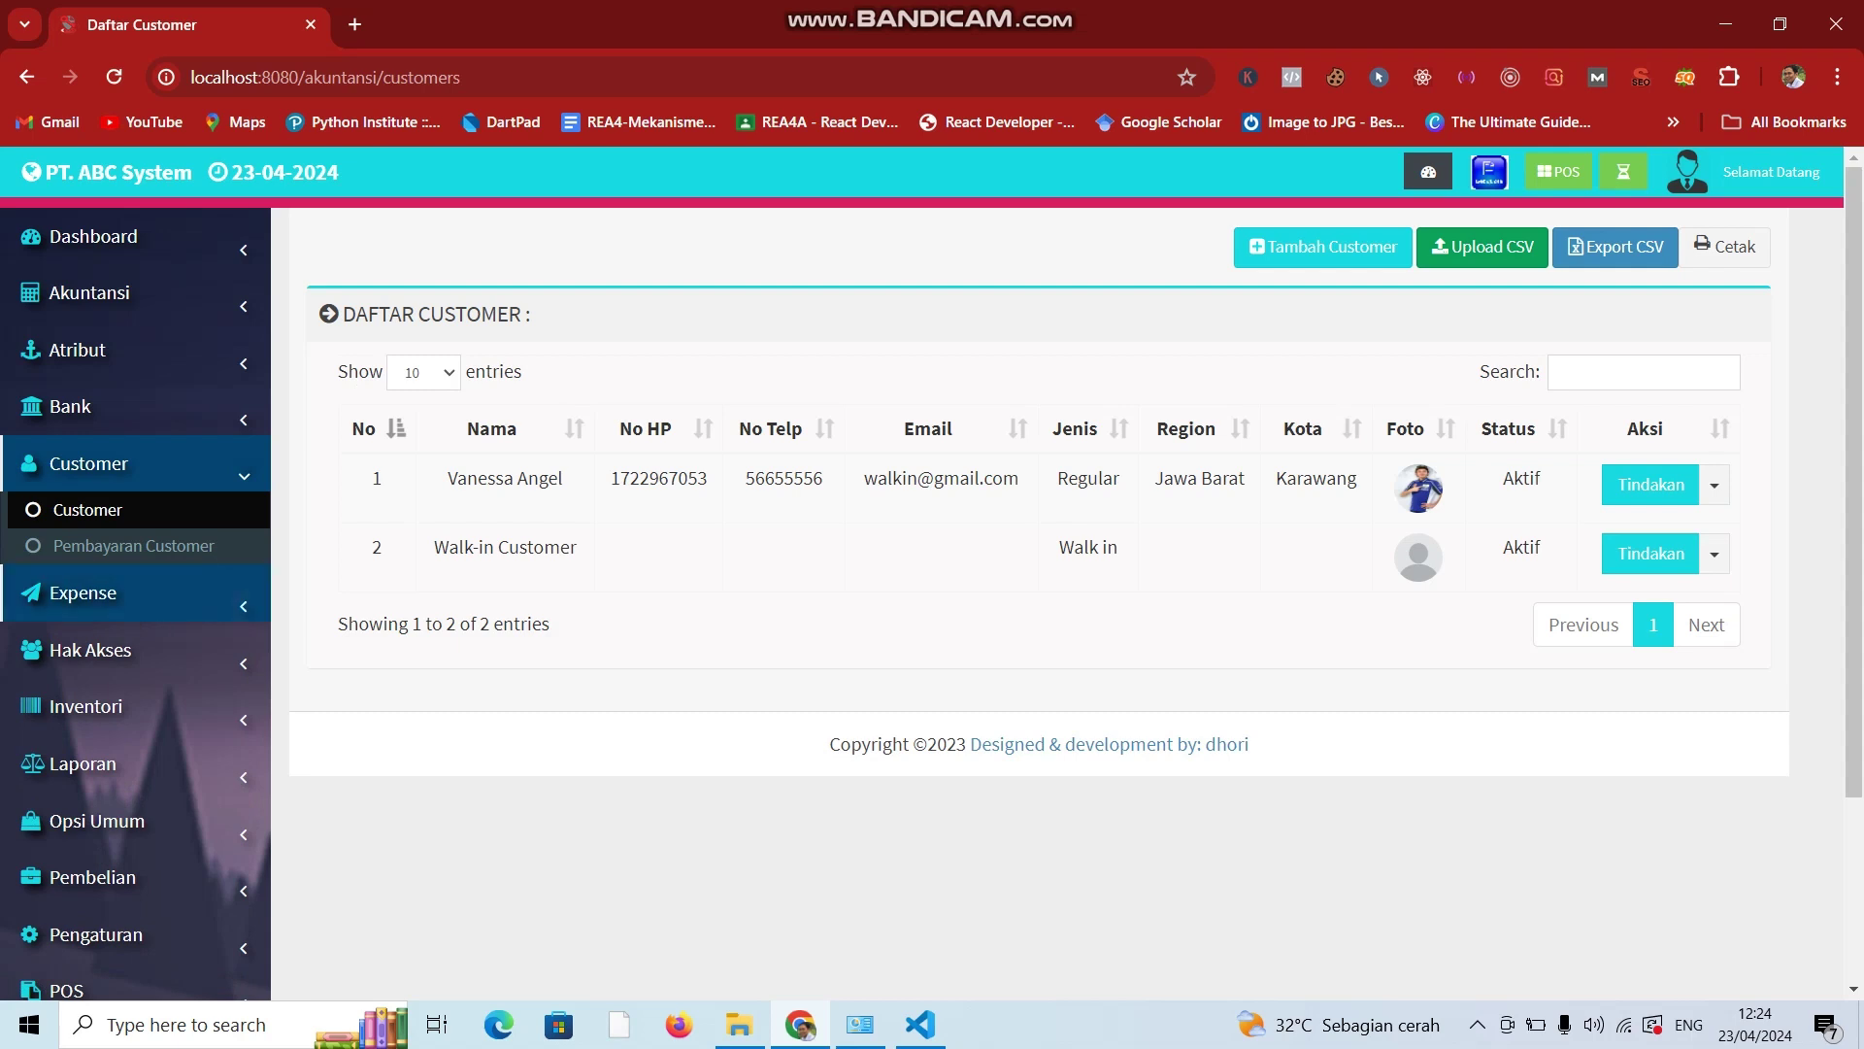
{"action": "left_click", "coordinate": [133, 546]}
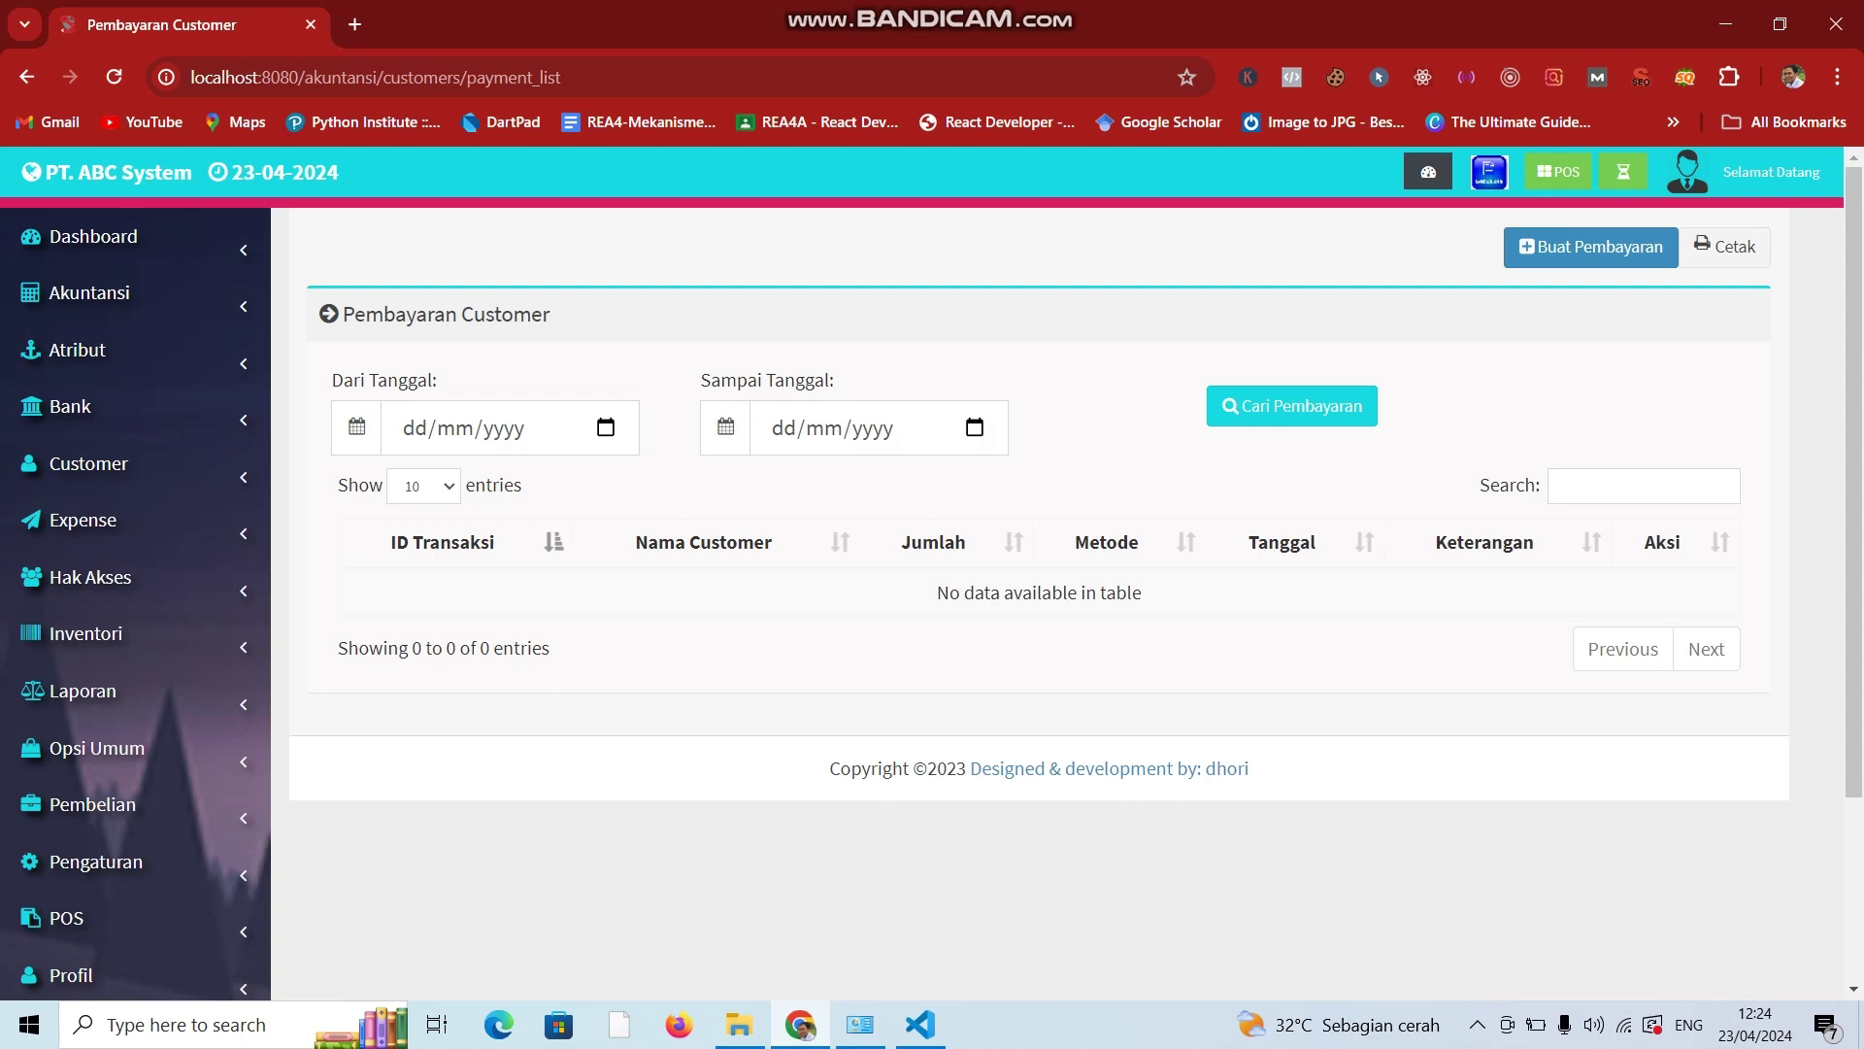
{"action": "left_click", "coordinate": [88, 463]}
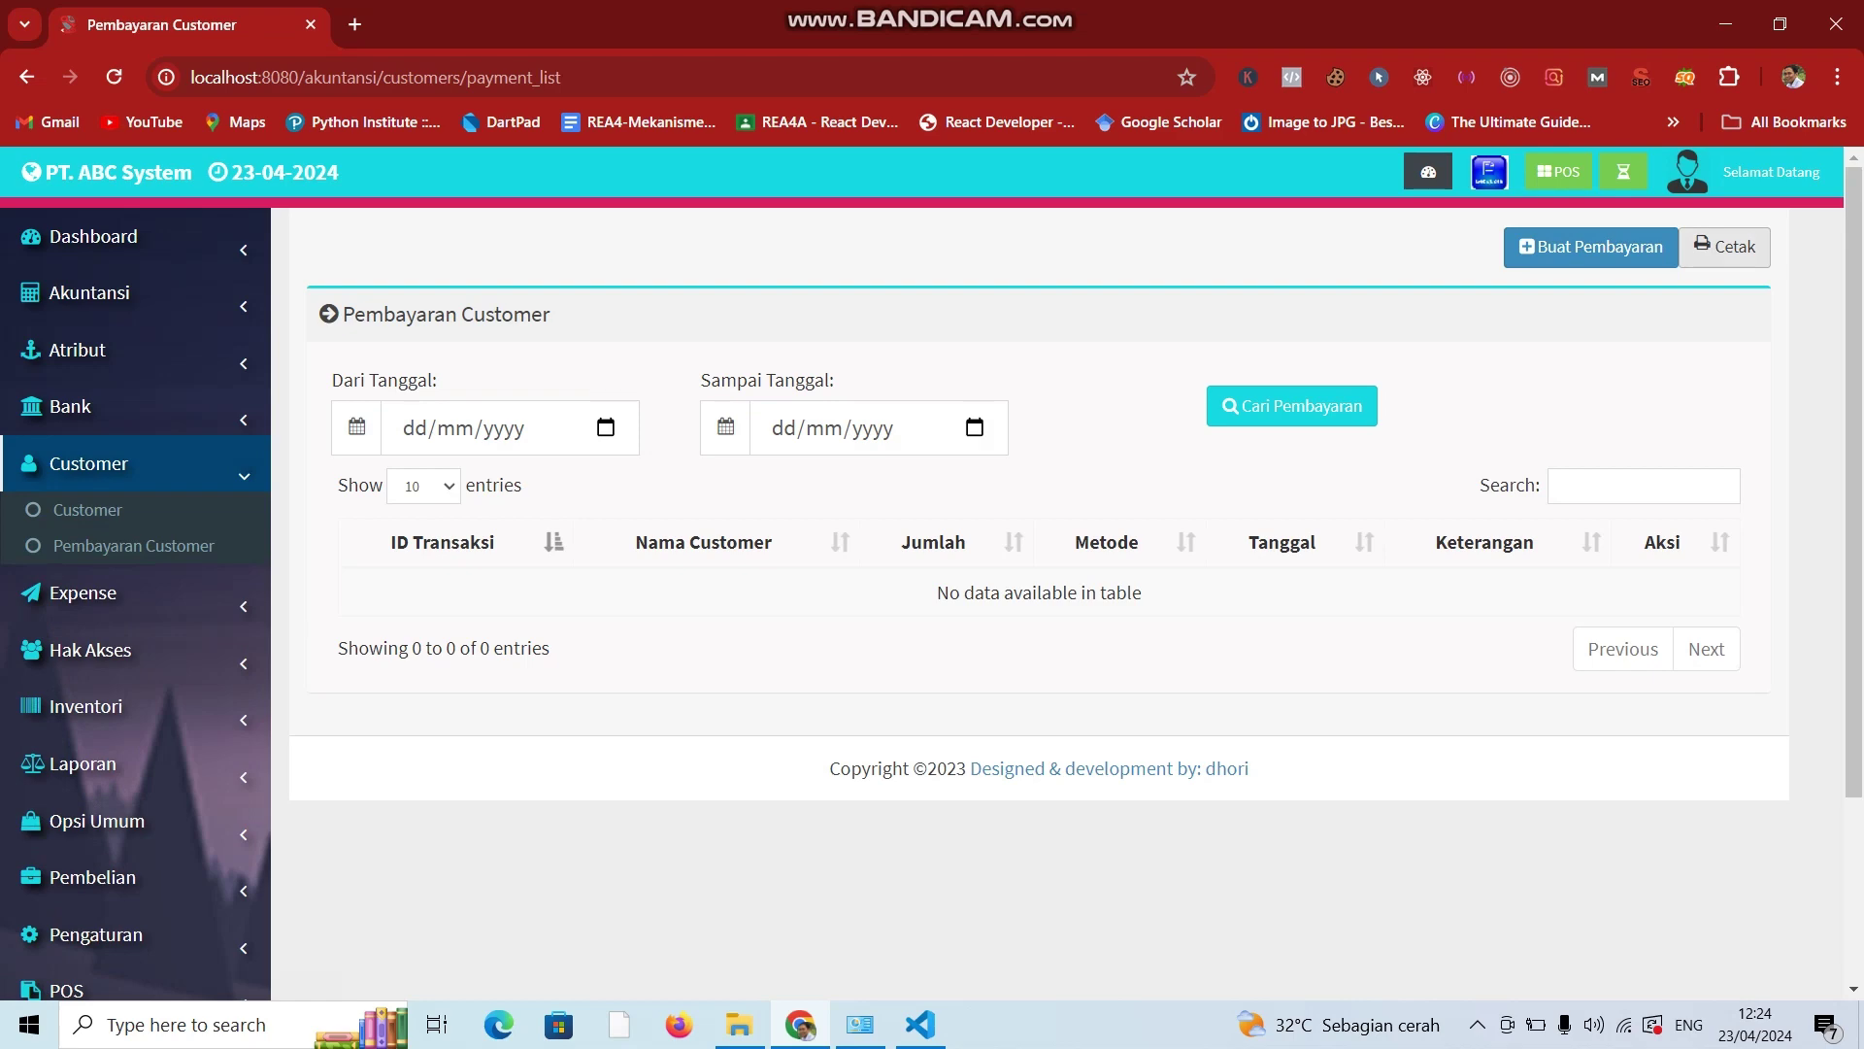
Examine the new customer payment form and its payment method options, closing it without saving.
{"action": "left_click", "coordinate": [1590, 247]}
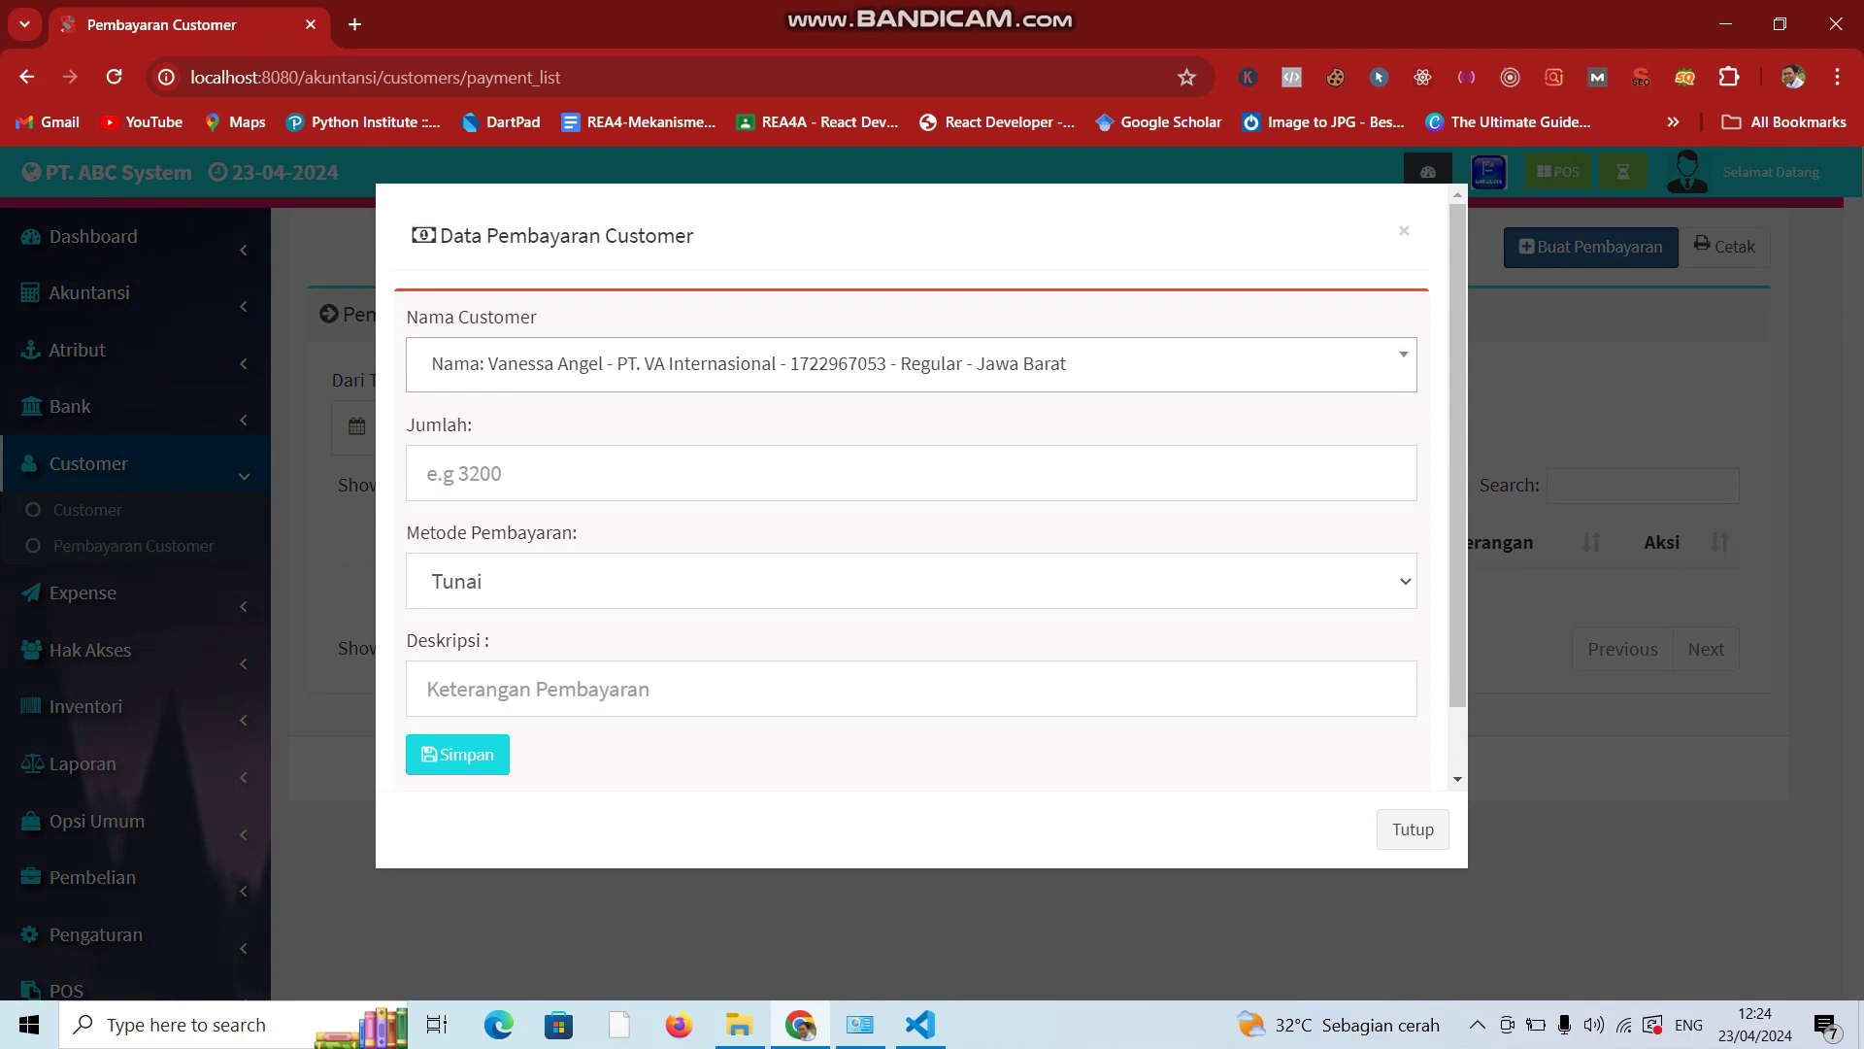
{"action": "left_click", "coordinate": [911, 580]}
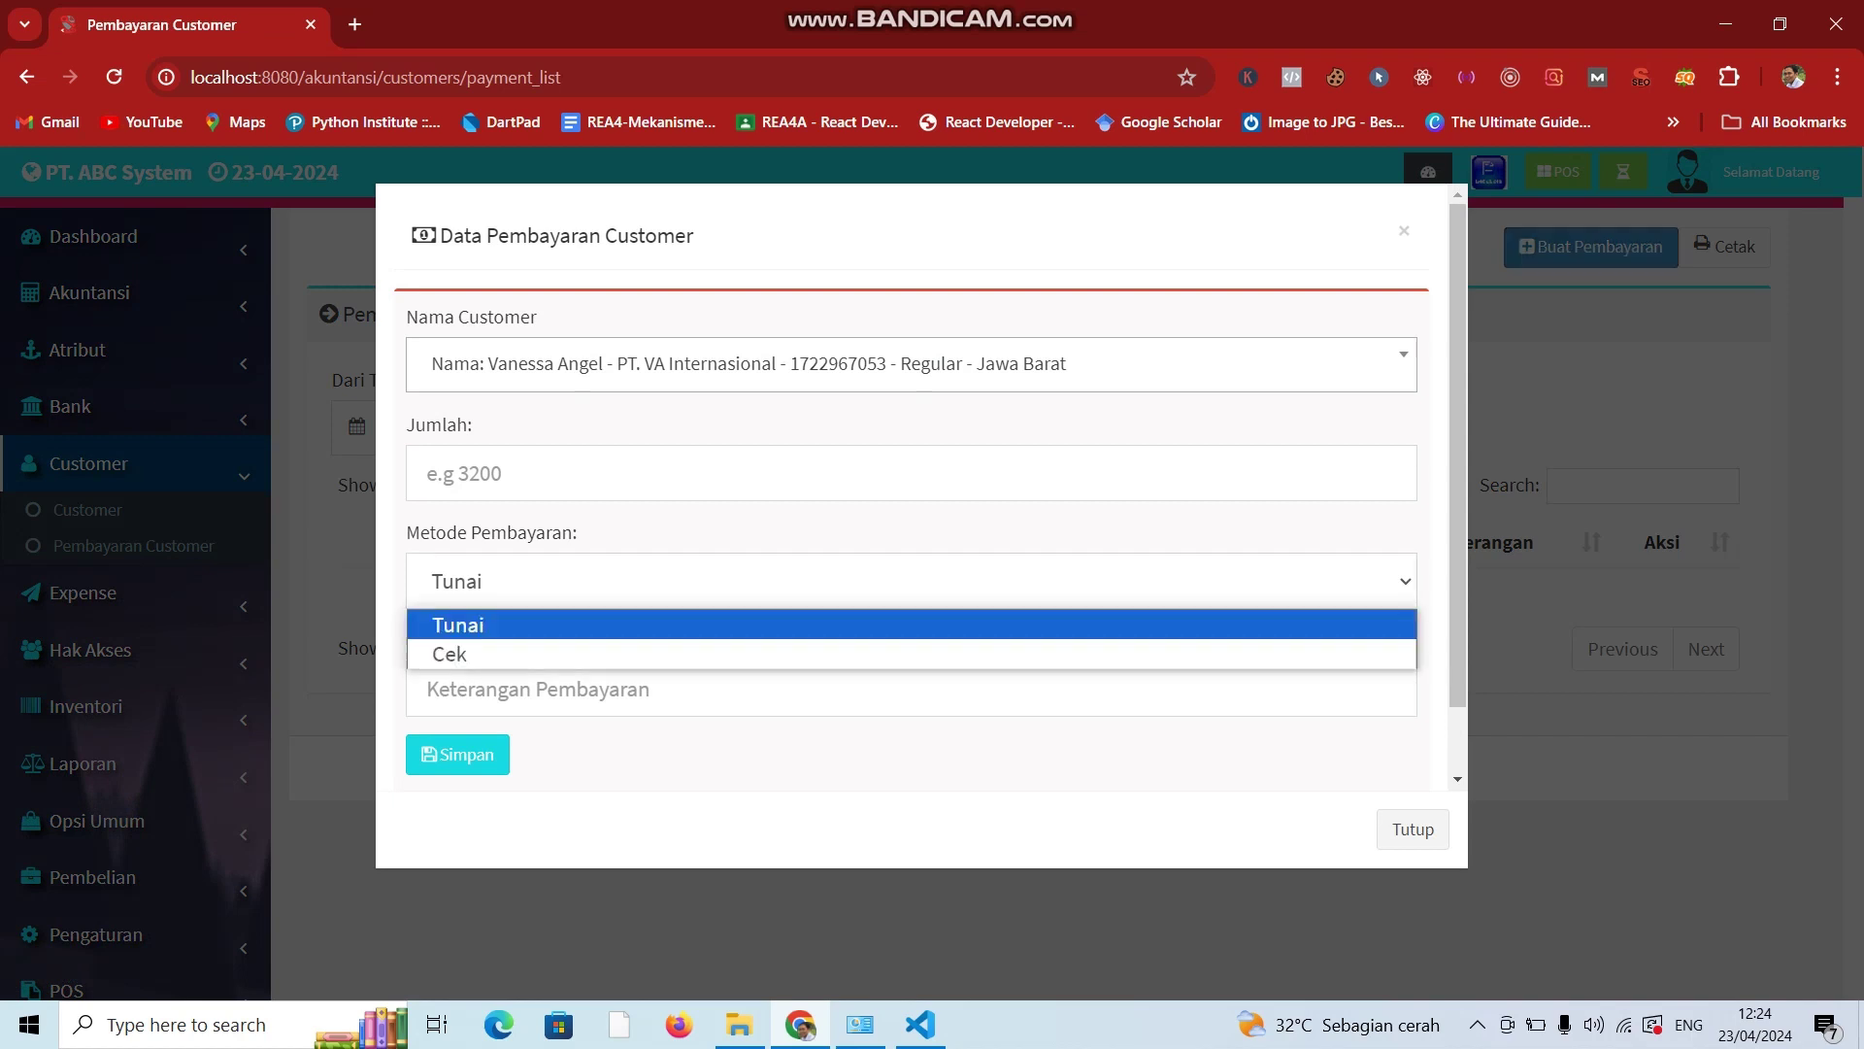
{"action": "key", "text": "Escape"}
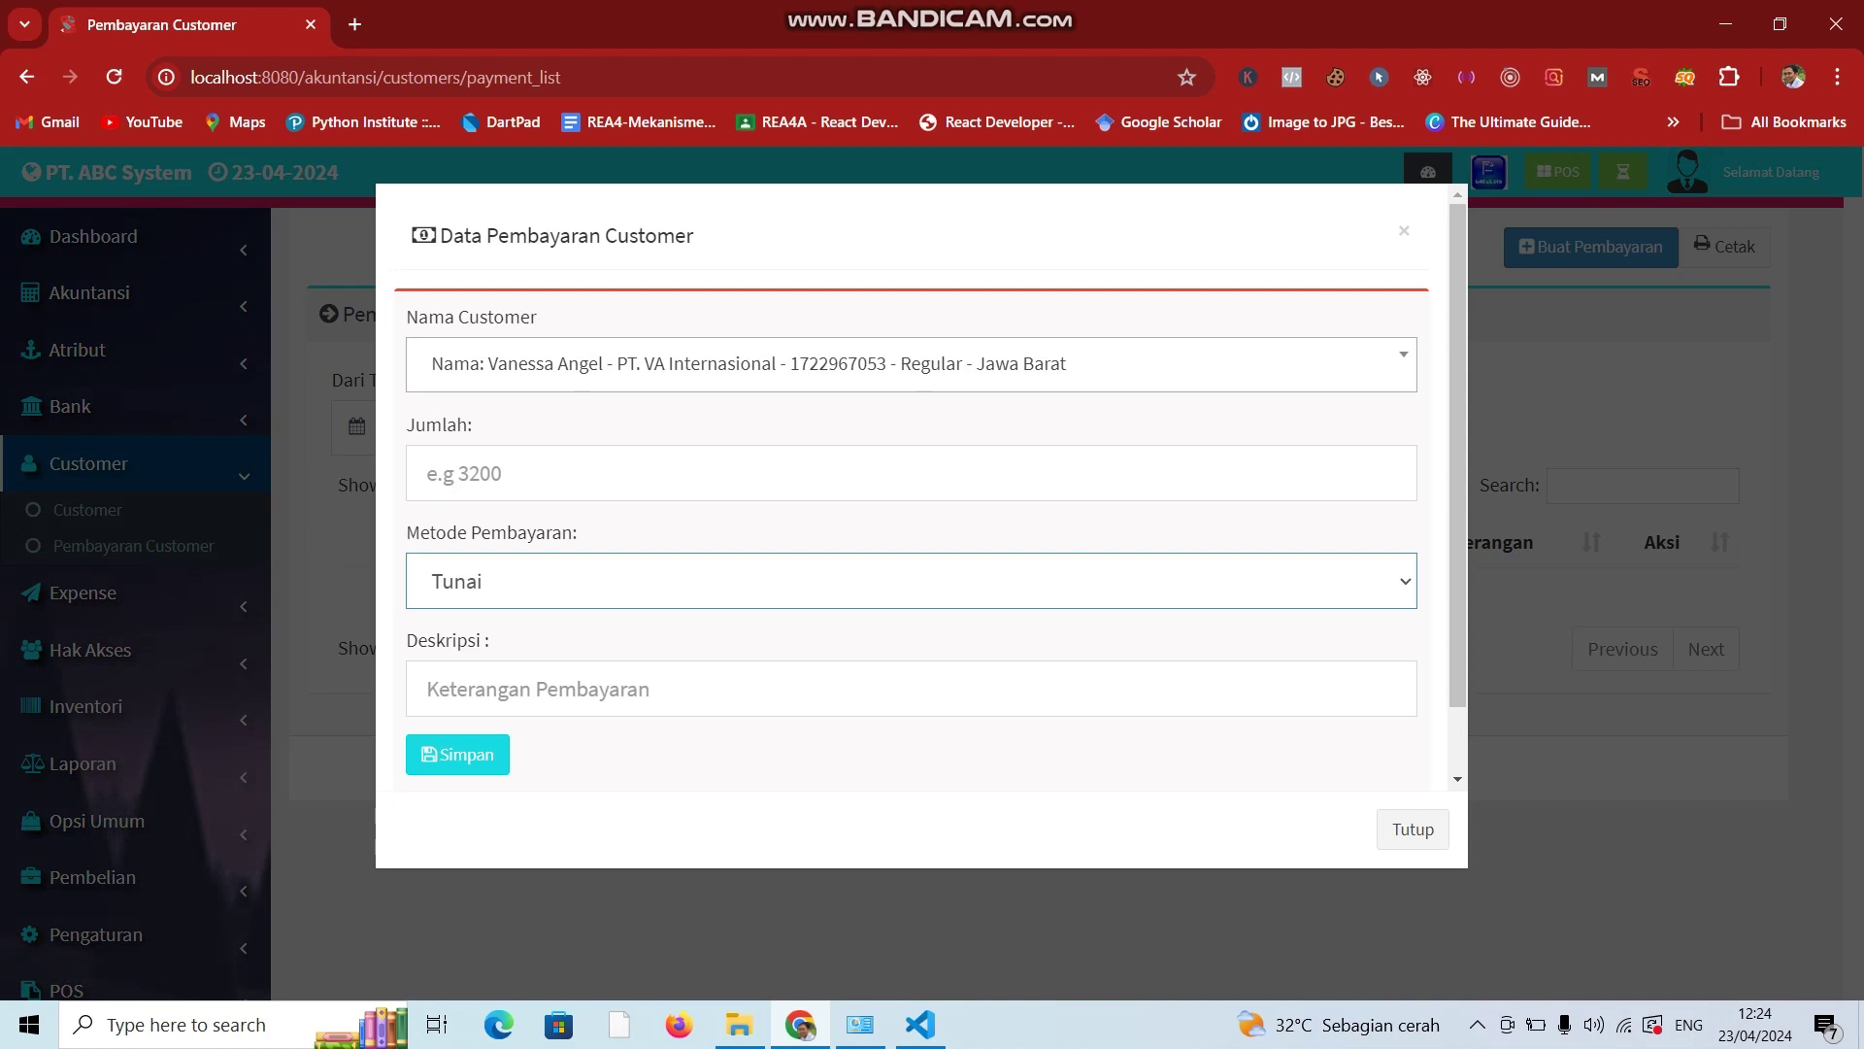
{"action": "key", "text": "Escape"}
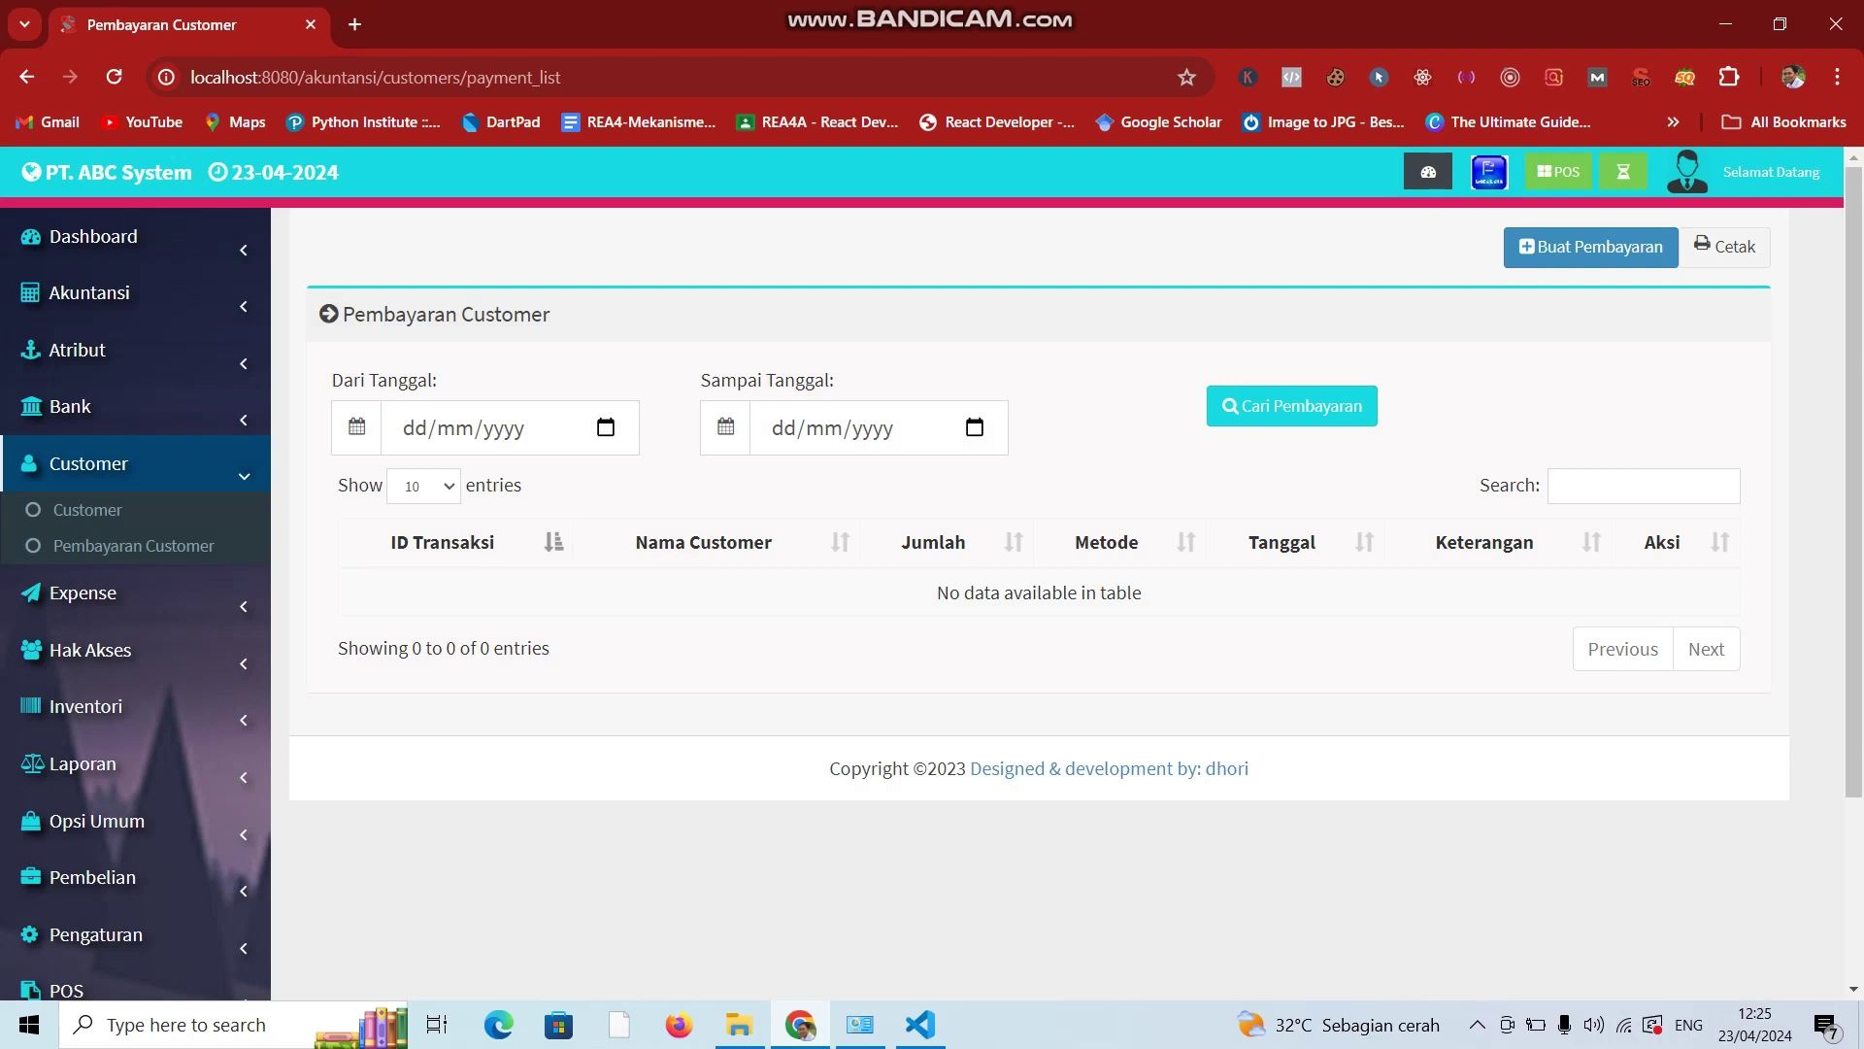
Leave the Customer section and open the expense report page in the Expense section.
{"action": "left_click", "coordinate": [88, 464]}
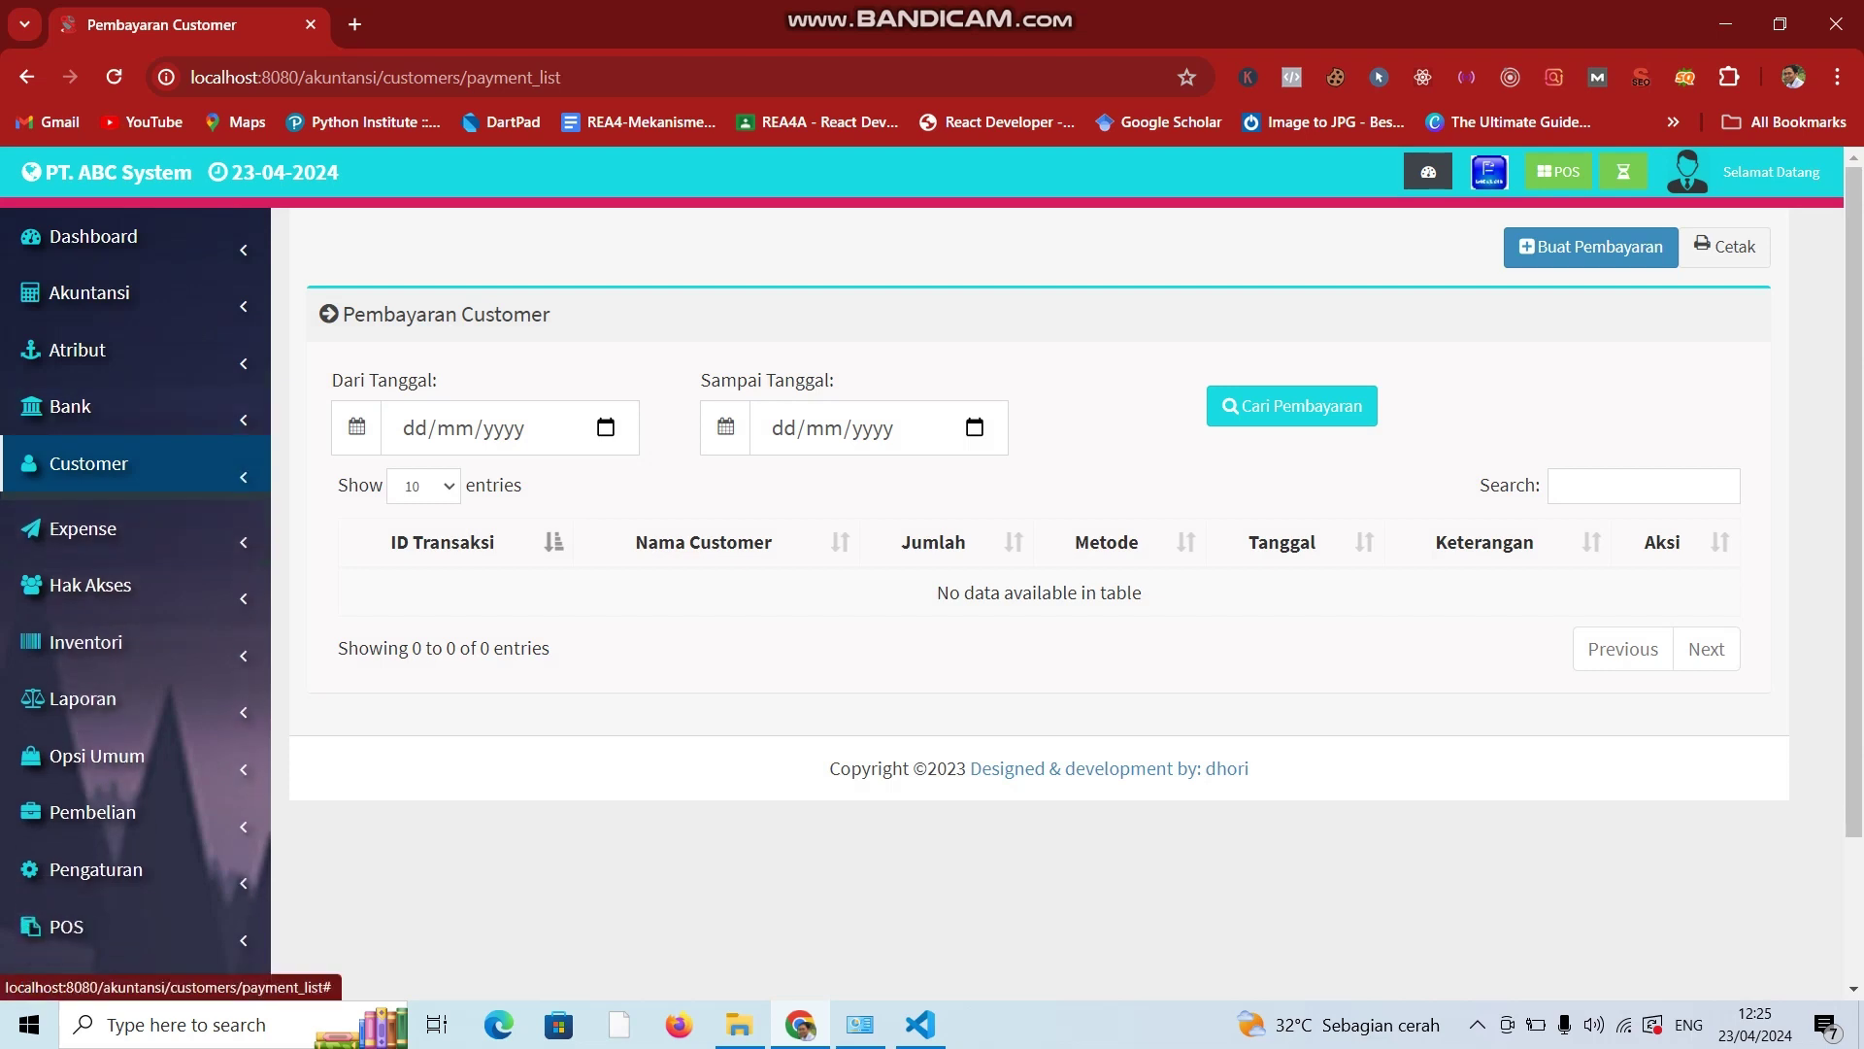
{"action": "left_click", "coordinate": [82, 520]}
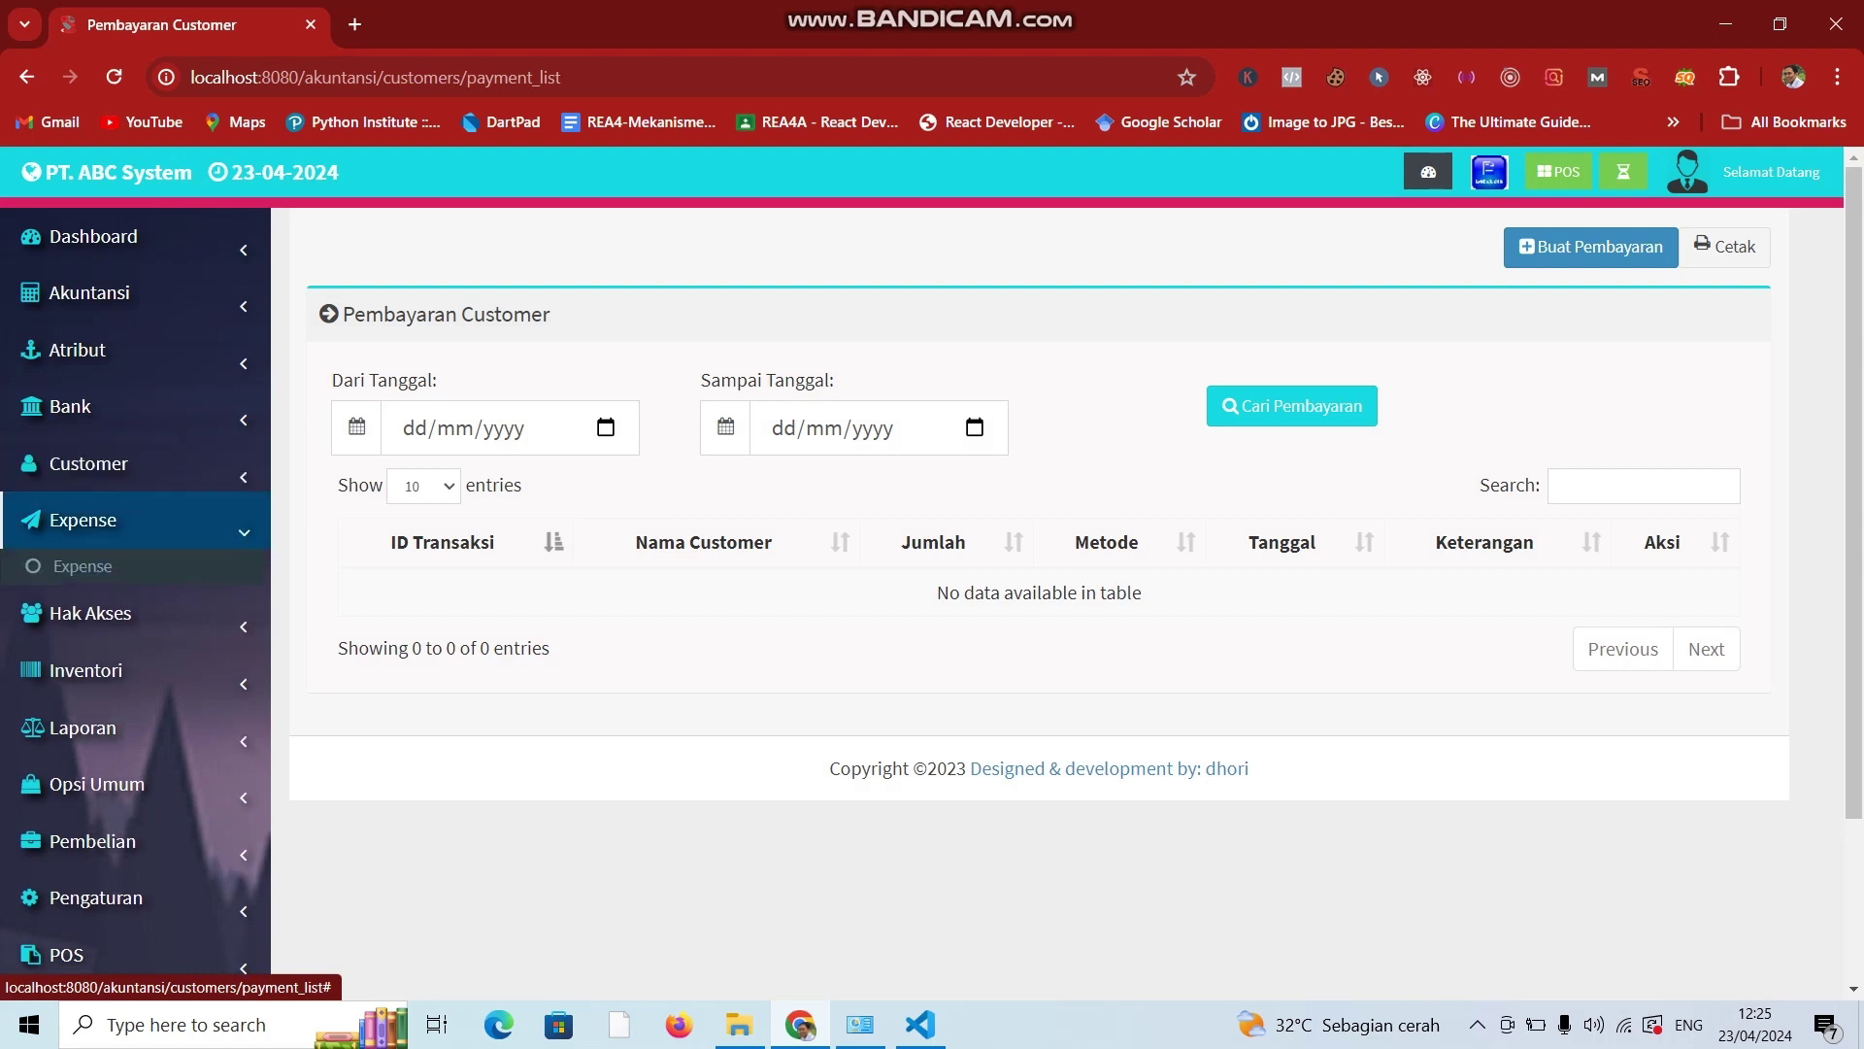
{"action": "left_click", "coordinate": [82, 566]}
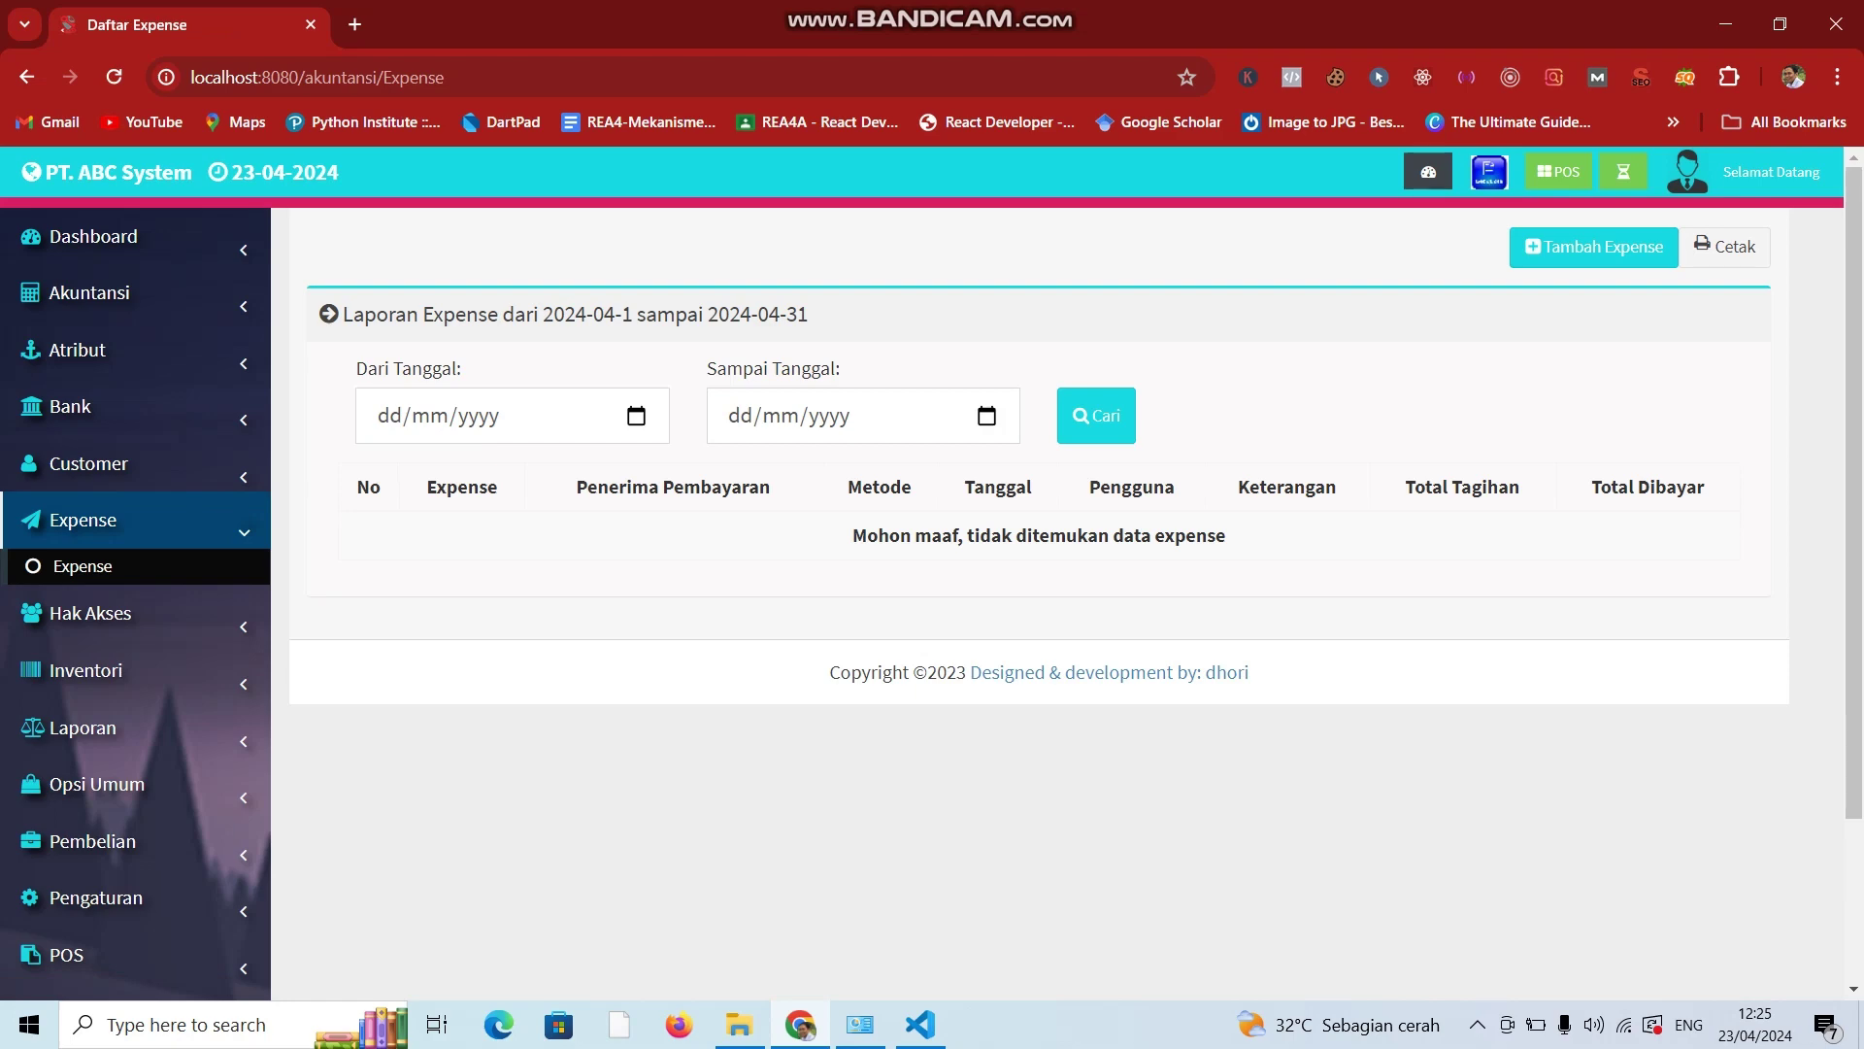
Examine all fields of the Tambah Expense form without saving, and preview the expense report's printout without printing it.
{"action": "left_click", "coordinate": [1594, 247]}
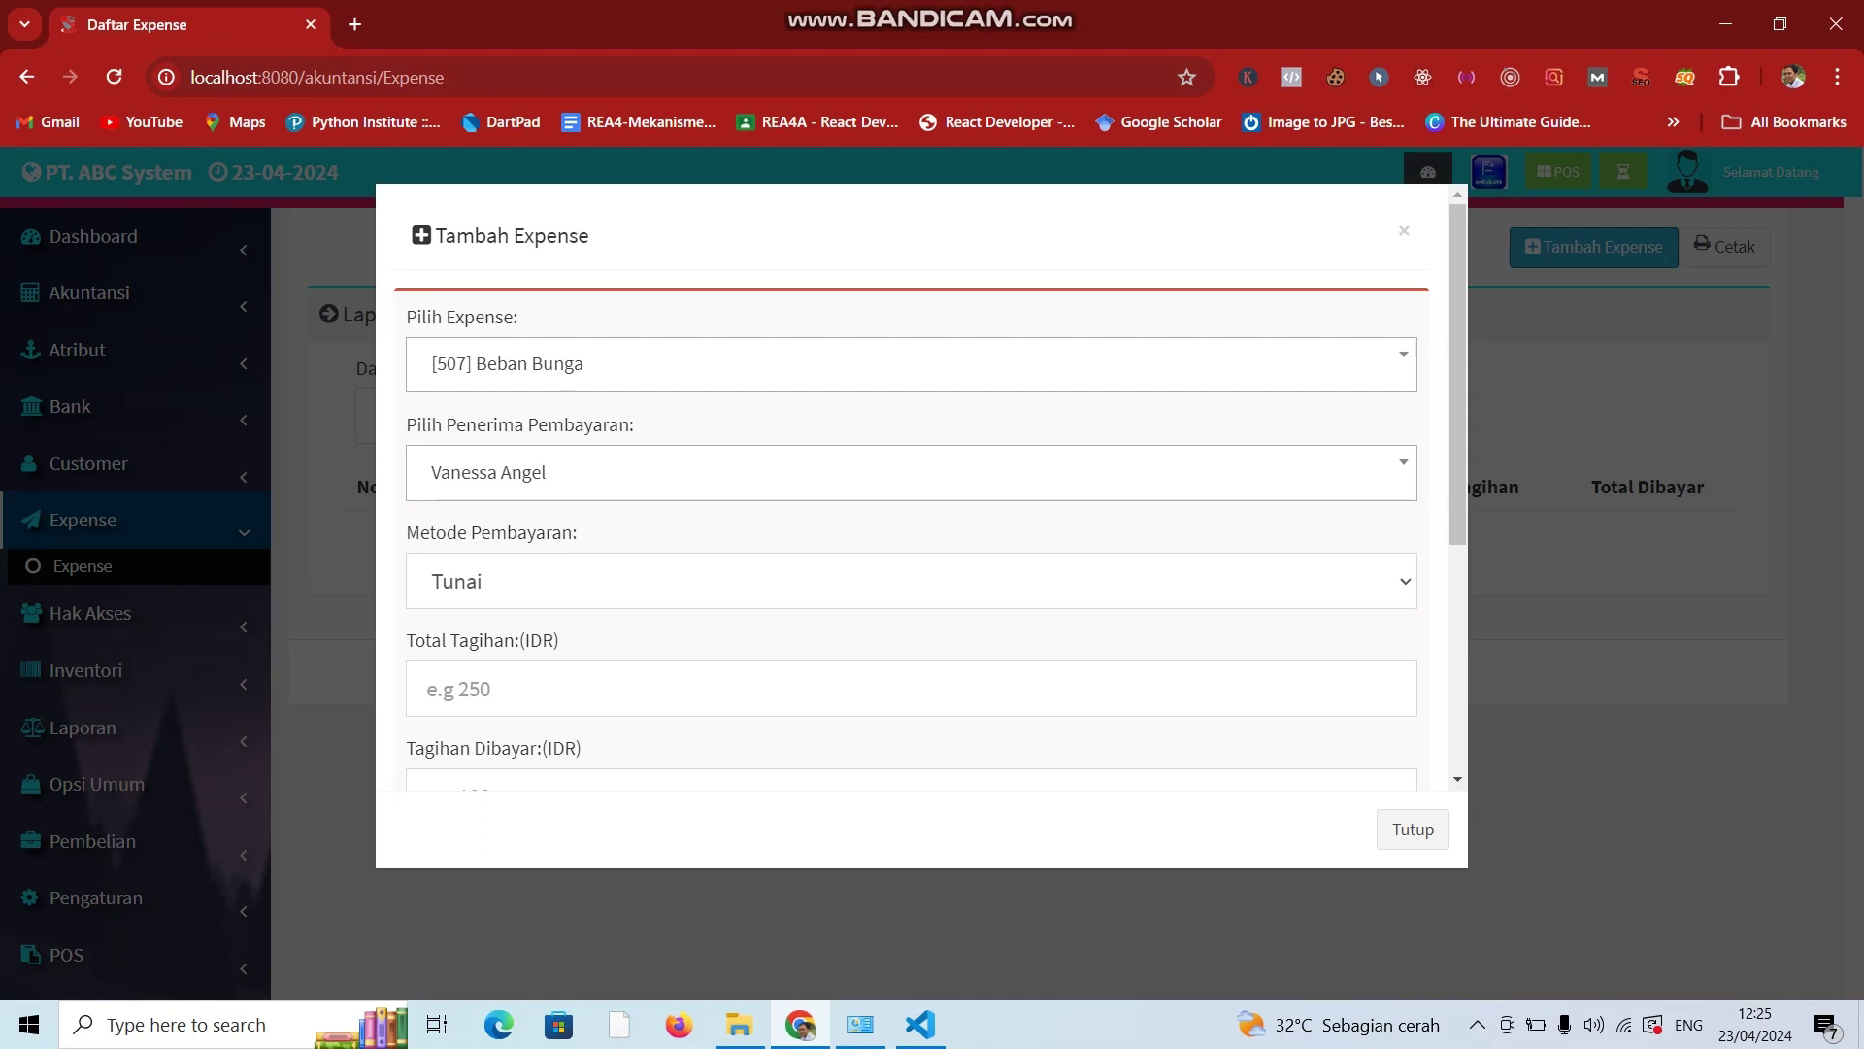
{"action": "scroll", "coordinate": [910, 486], "scroll_direction": "down", "scroll_amount": 4}
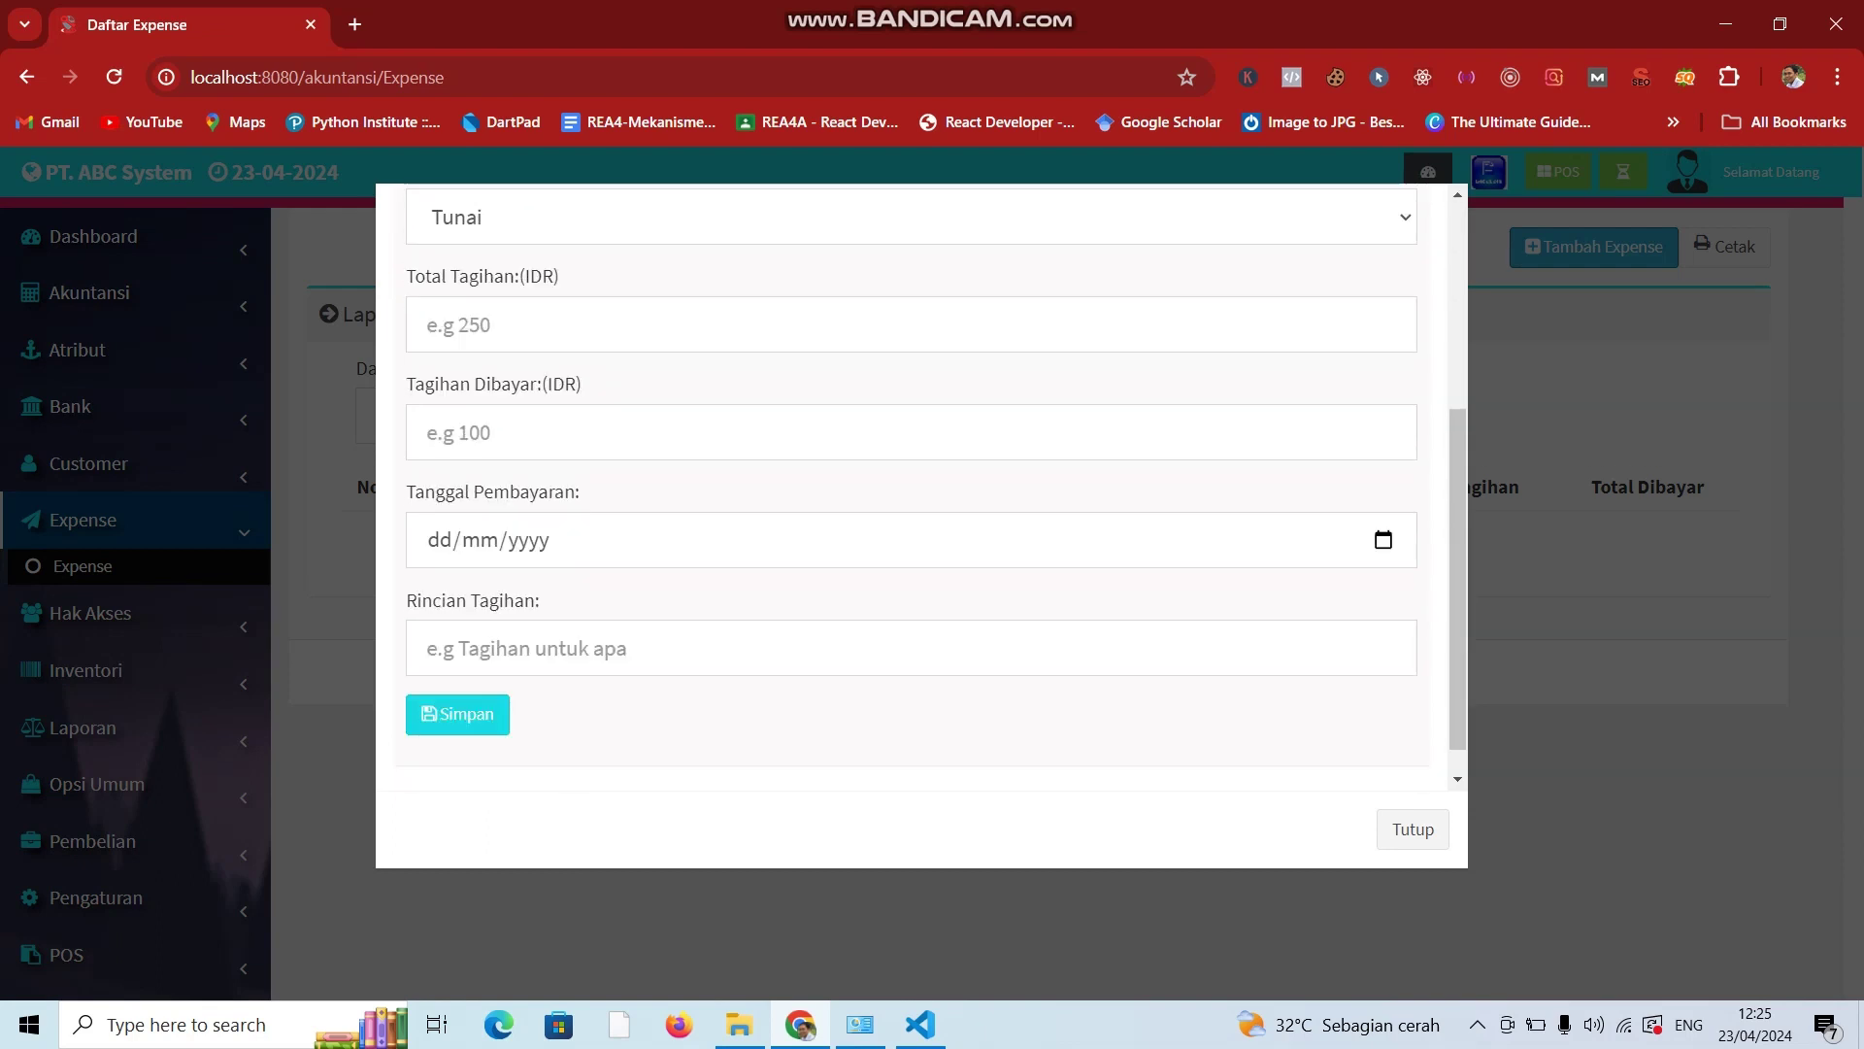
{"action": "scroll", "coordinate": [910, 486], "scroll_direction": "up", "scroll_amount": 4}
{"action": "scroll", "coordinate": [910, 485], "scroll_direction": "down", "scroll_amount": 4}
{"action": "scroll", "coordinate": [911, 485], "scroll_direction": "up", "scroll_amount": 4}
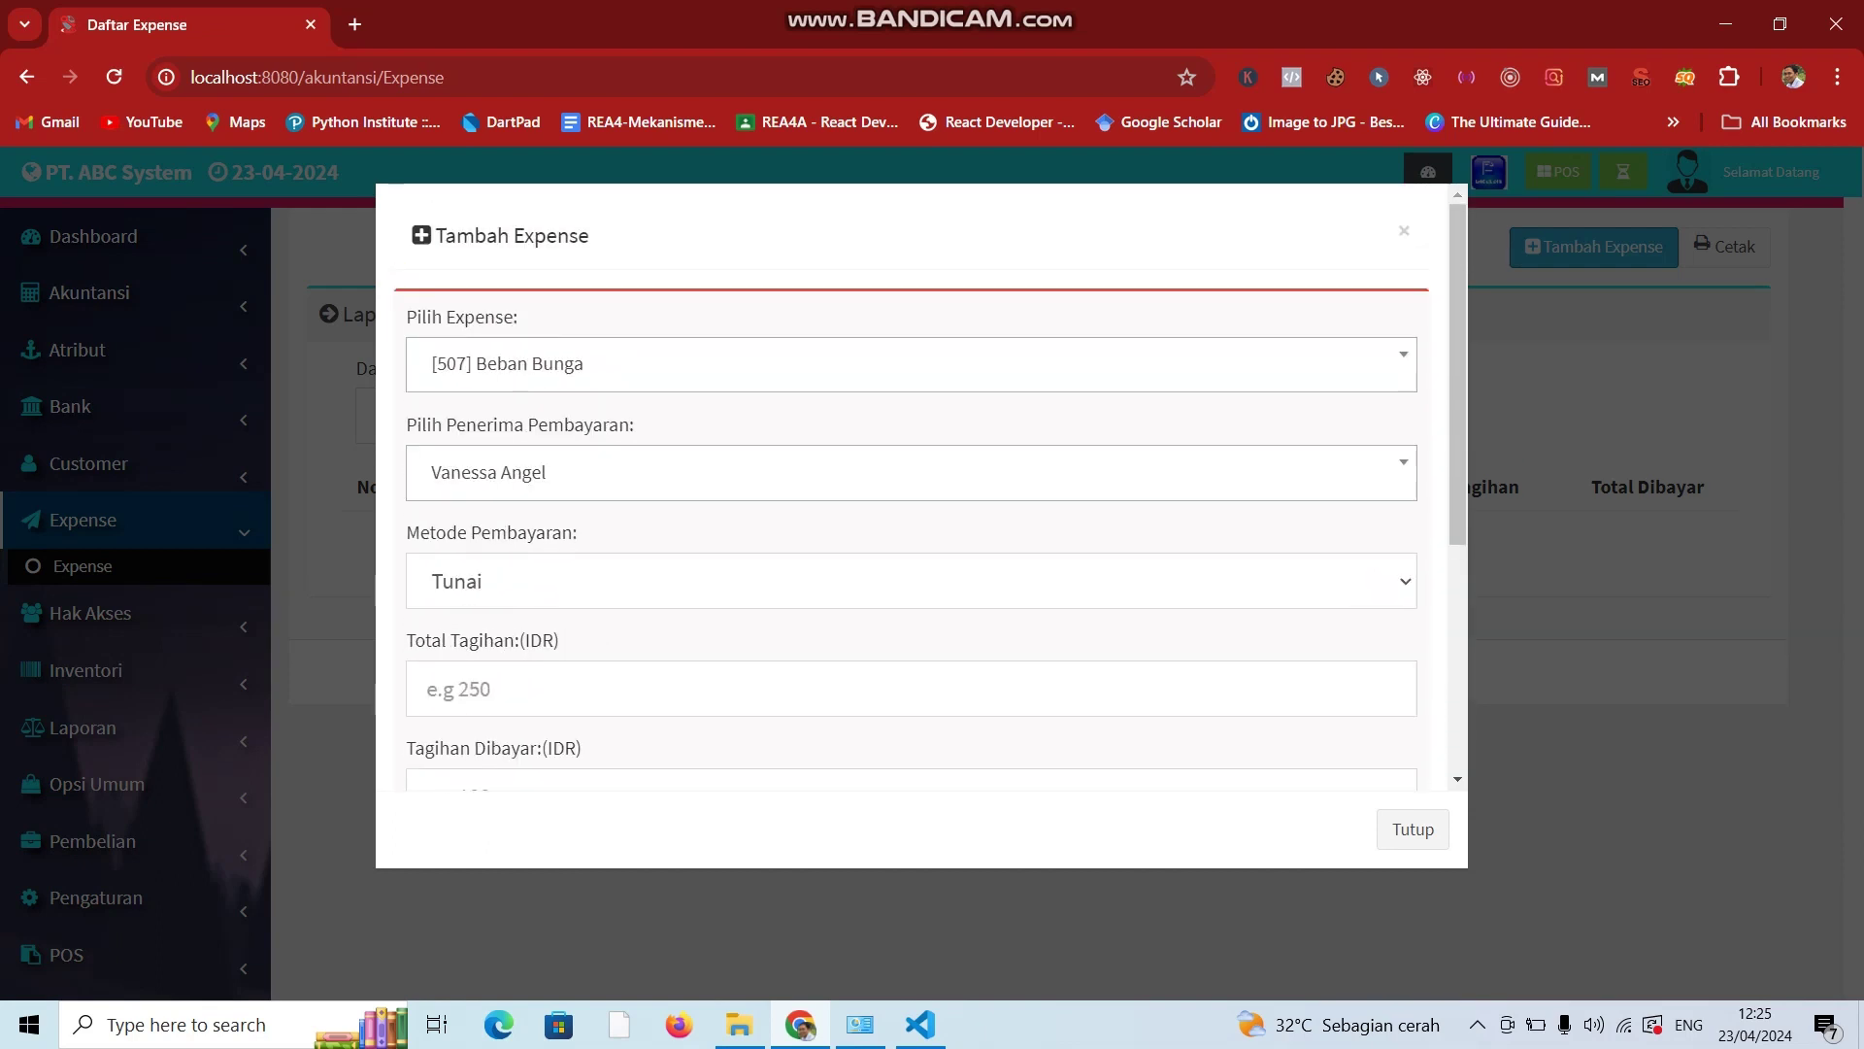
{"action": "key", "text": "Escape"}
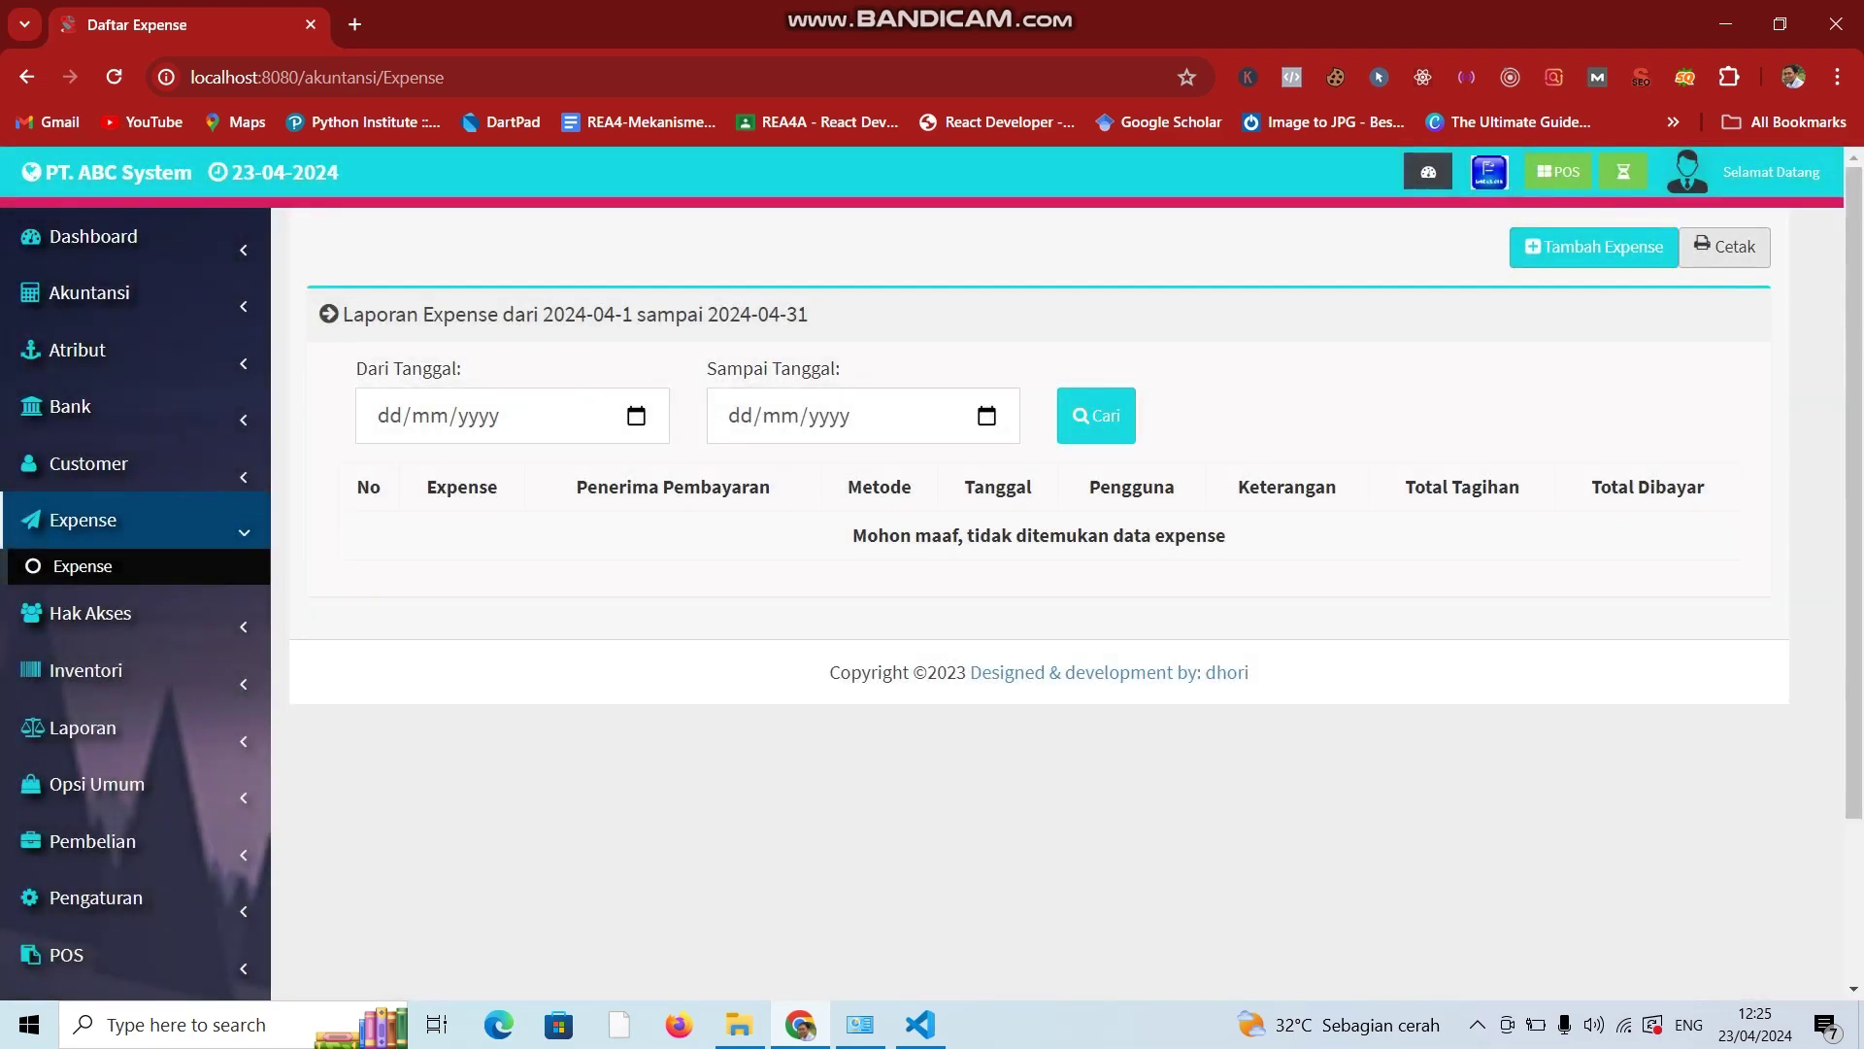
{"action": "left_click", "coordinate": [1724, 246]}
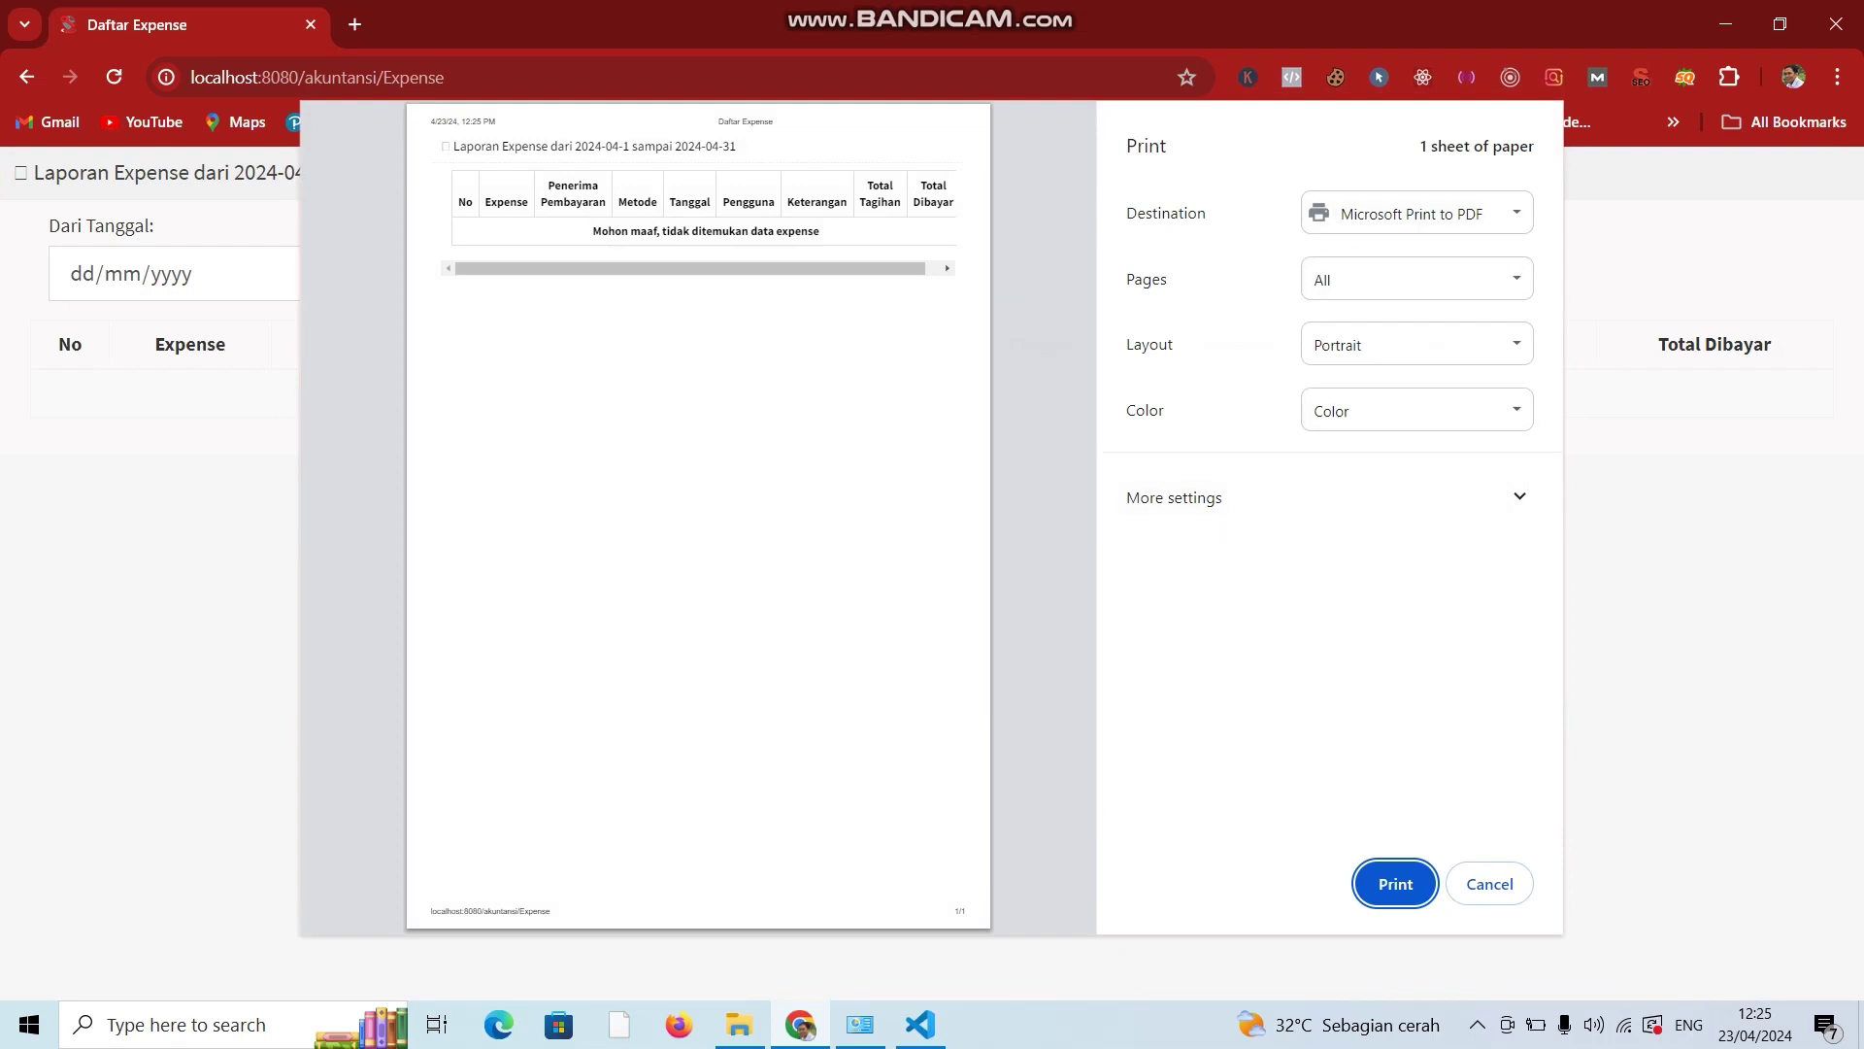
{"action": "left_click", "coordinate": [1490, 884]}
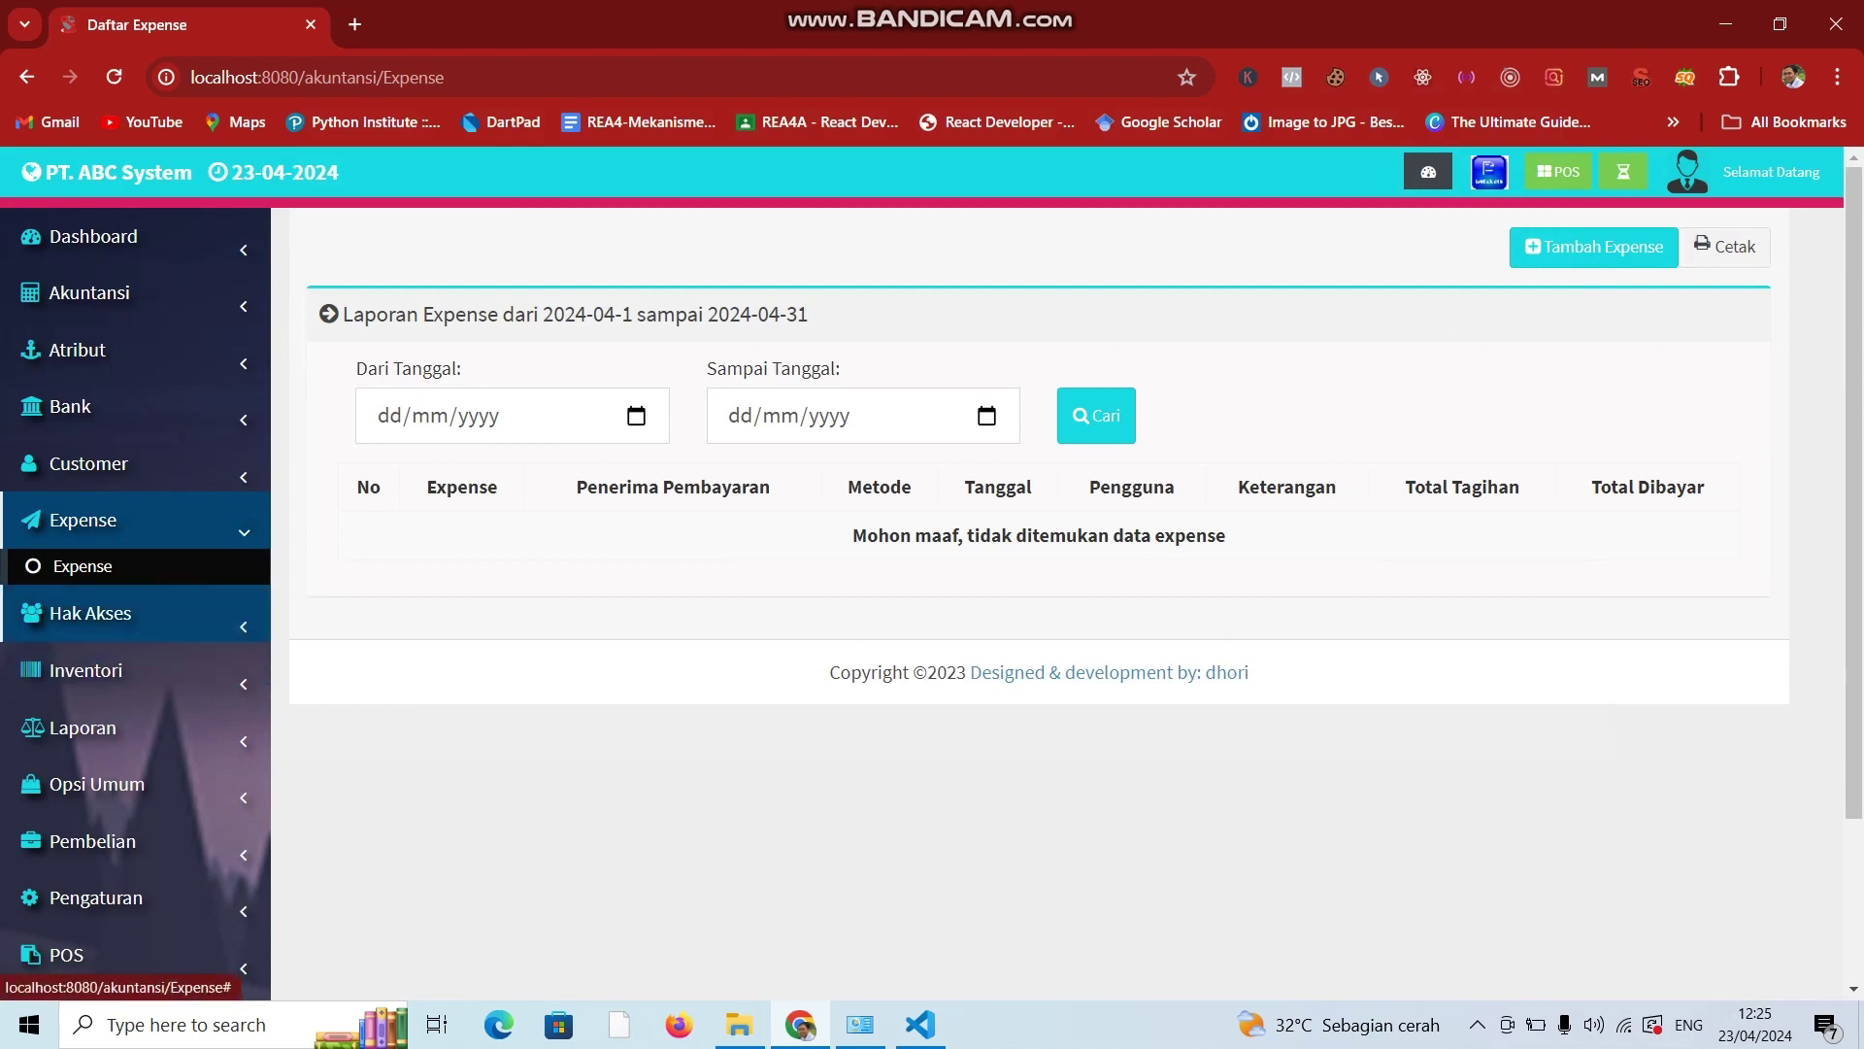
Try to expand the Hak Akses and Inventori sections from the expense report page.
{"action": "left_click", "coordinate": [91, 612]}
{"action": "scroll", "coordinate": [91, 613], "scroll_direction": "down", "scroll_amount": 1}
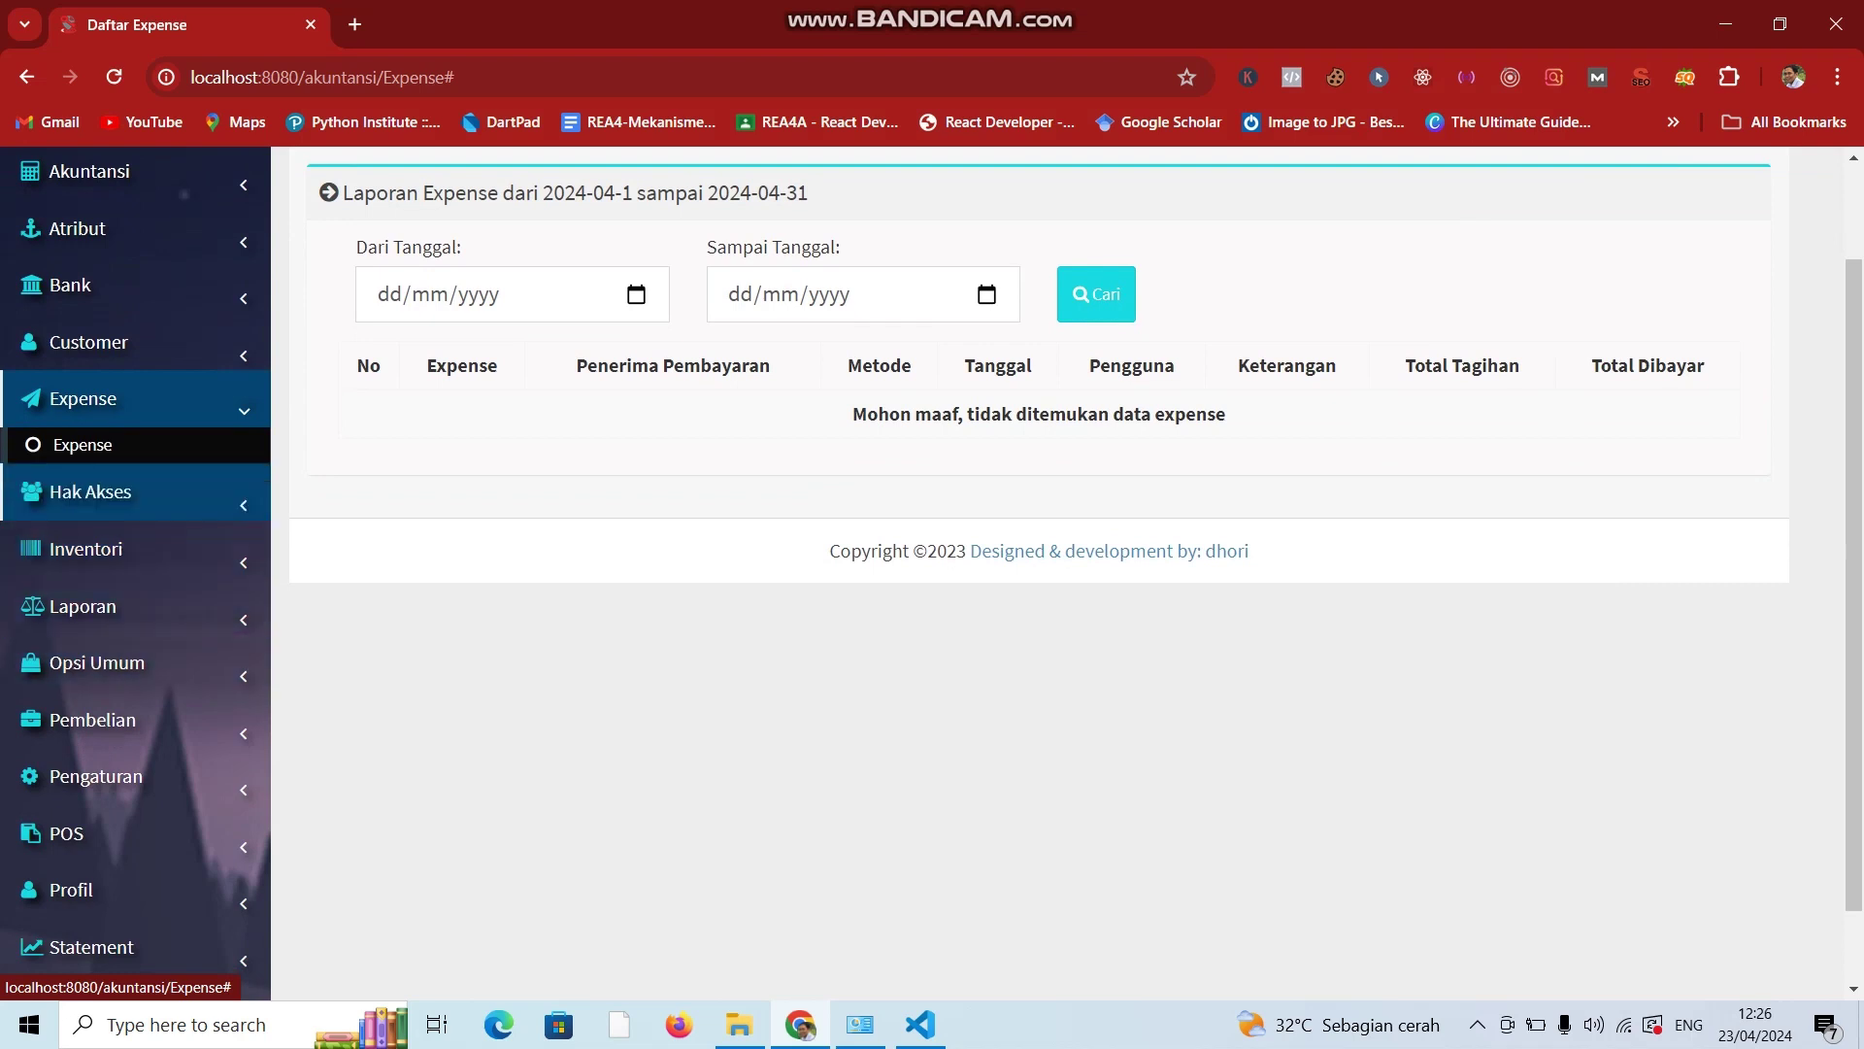
{"action": "scroll", "coordinate": [90, 613], "scroll_direction": "up", "scroll_amount": 1}
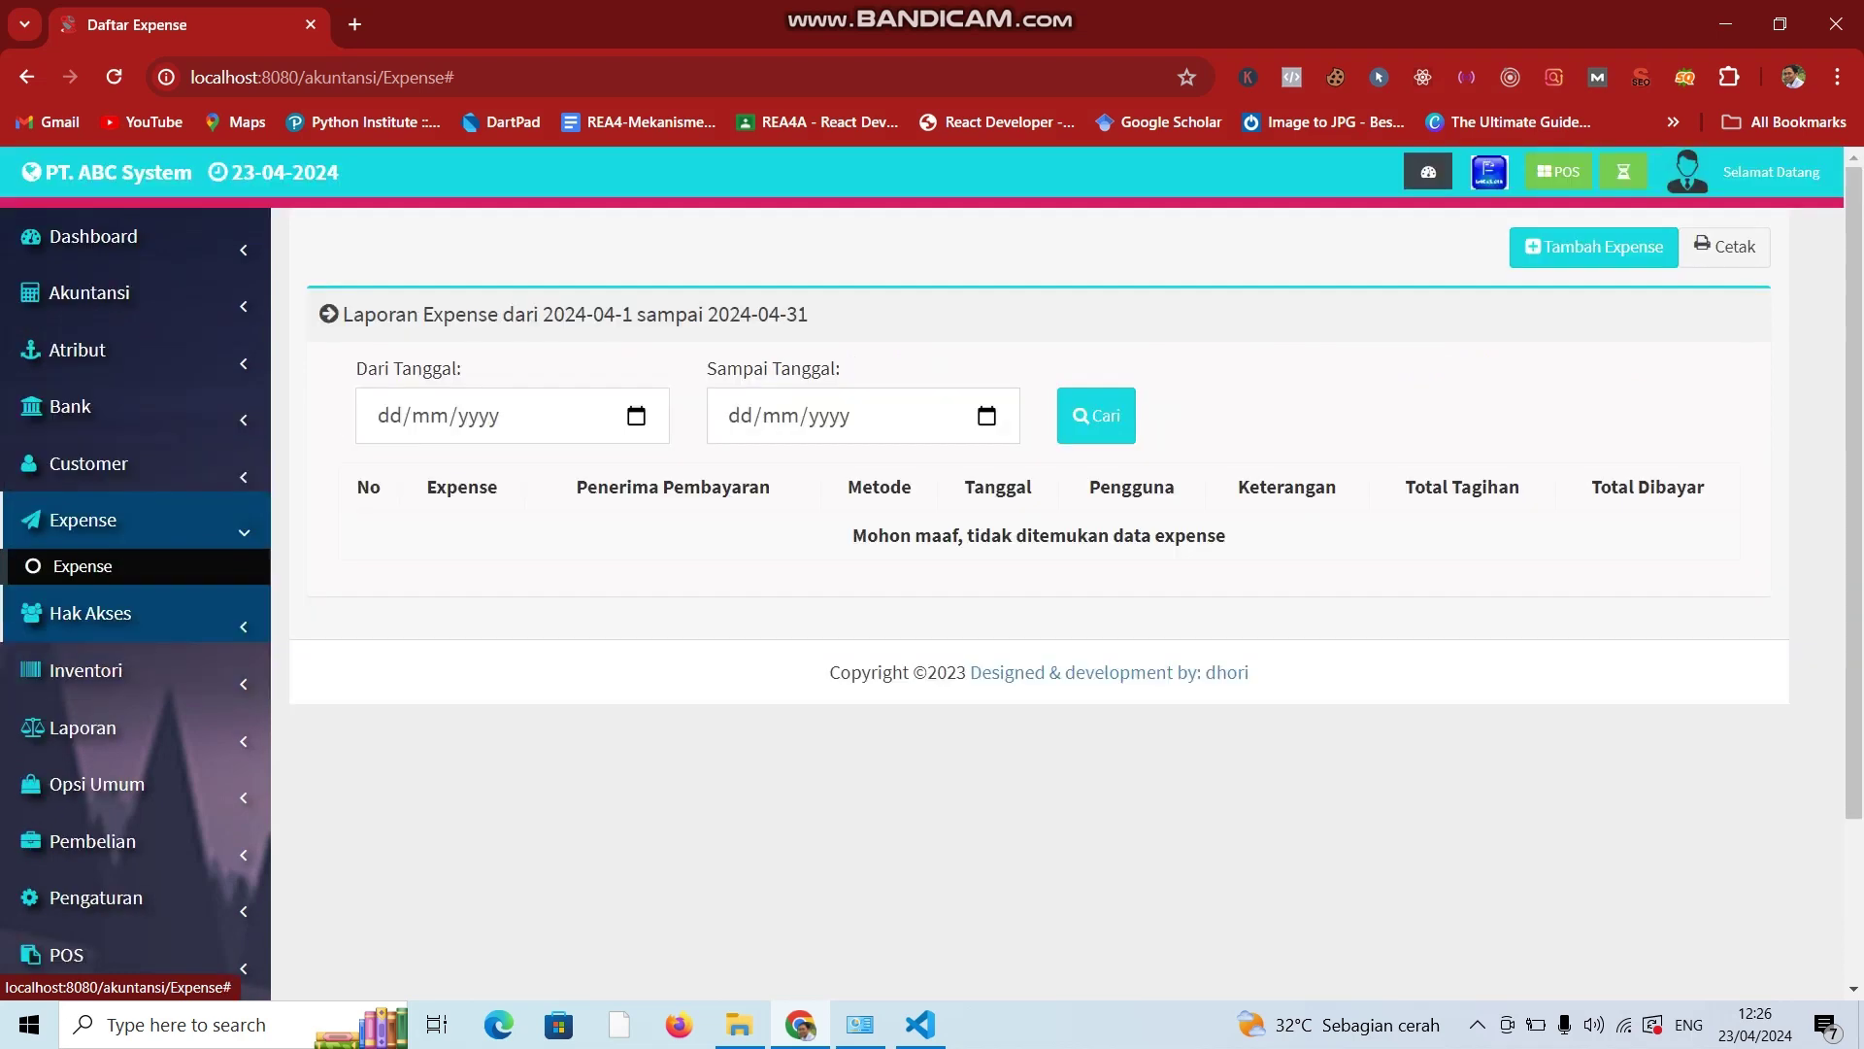
{"action": "scroll", "coordinate": [90, 612], "scroll_direction": "down", "scroll_amount": 2}
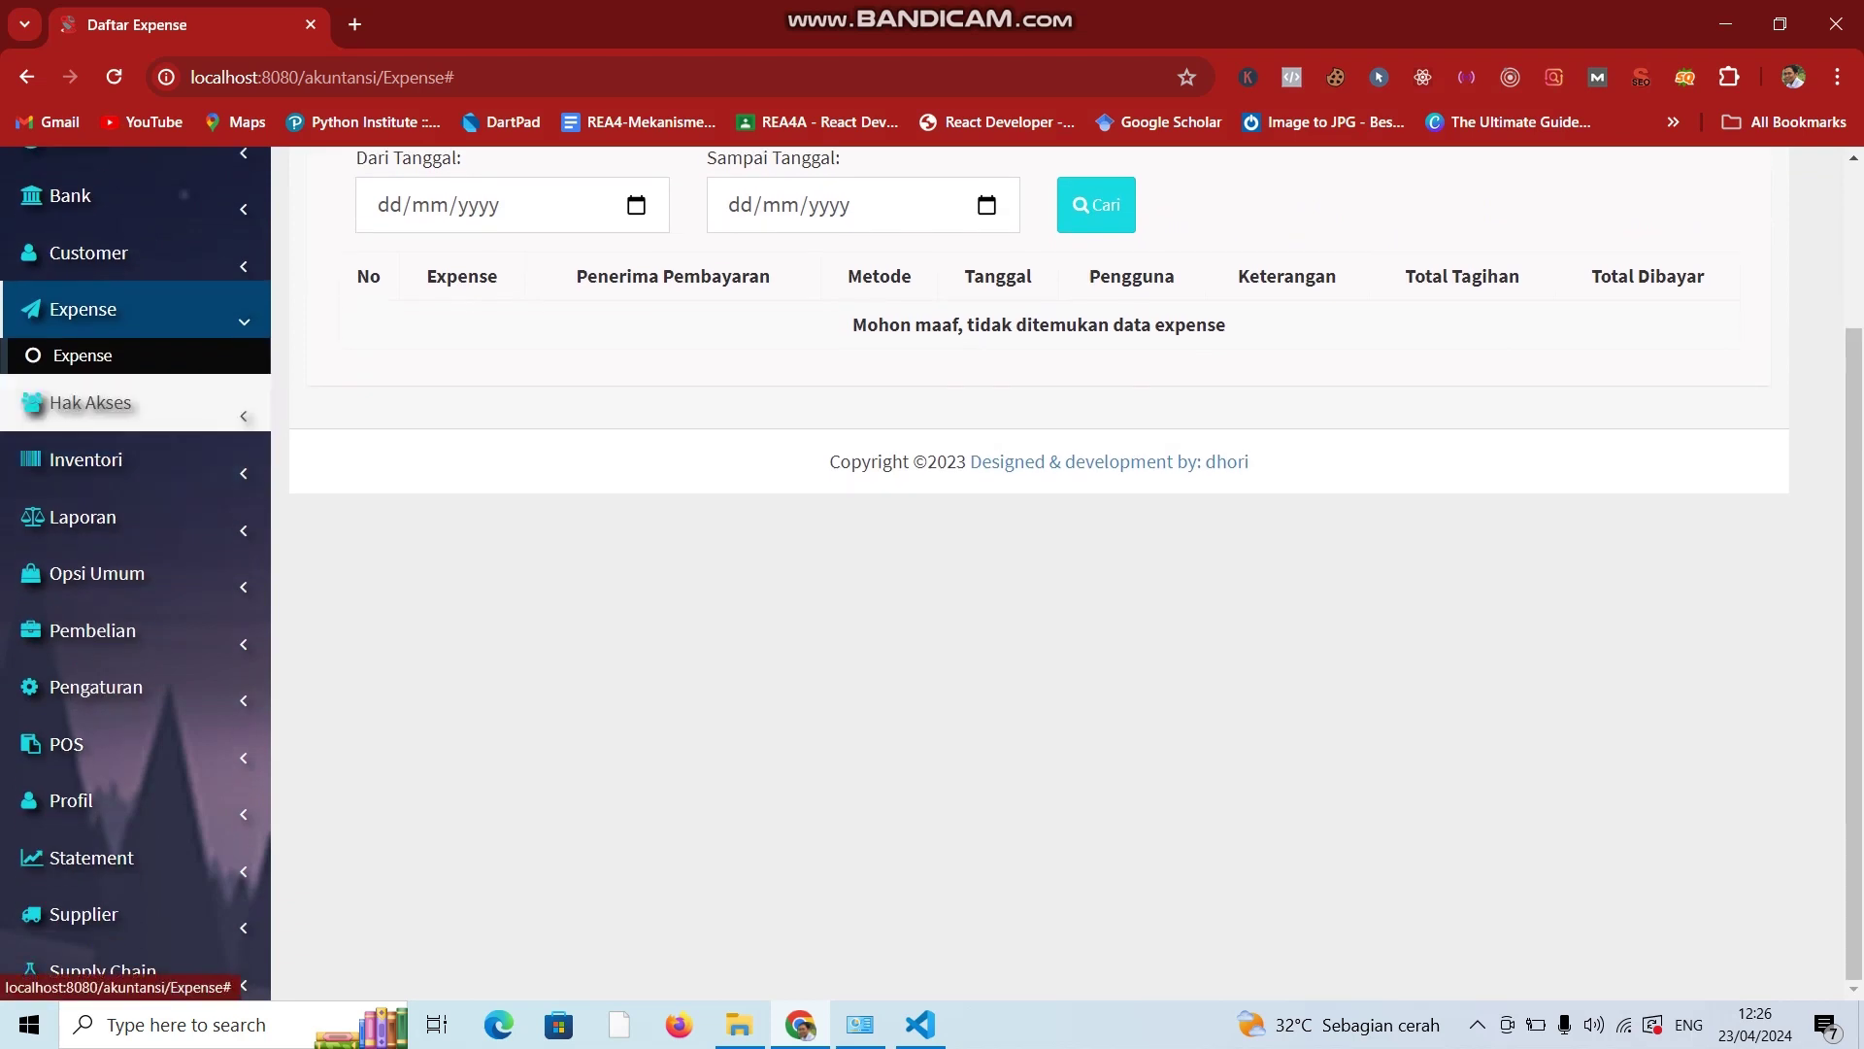
{"action": "scroll", "coordinate": [91, 460], "scroll_direction": "up", "scroll_amount": 2}
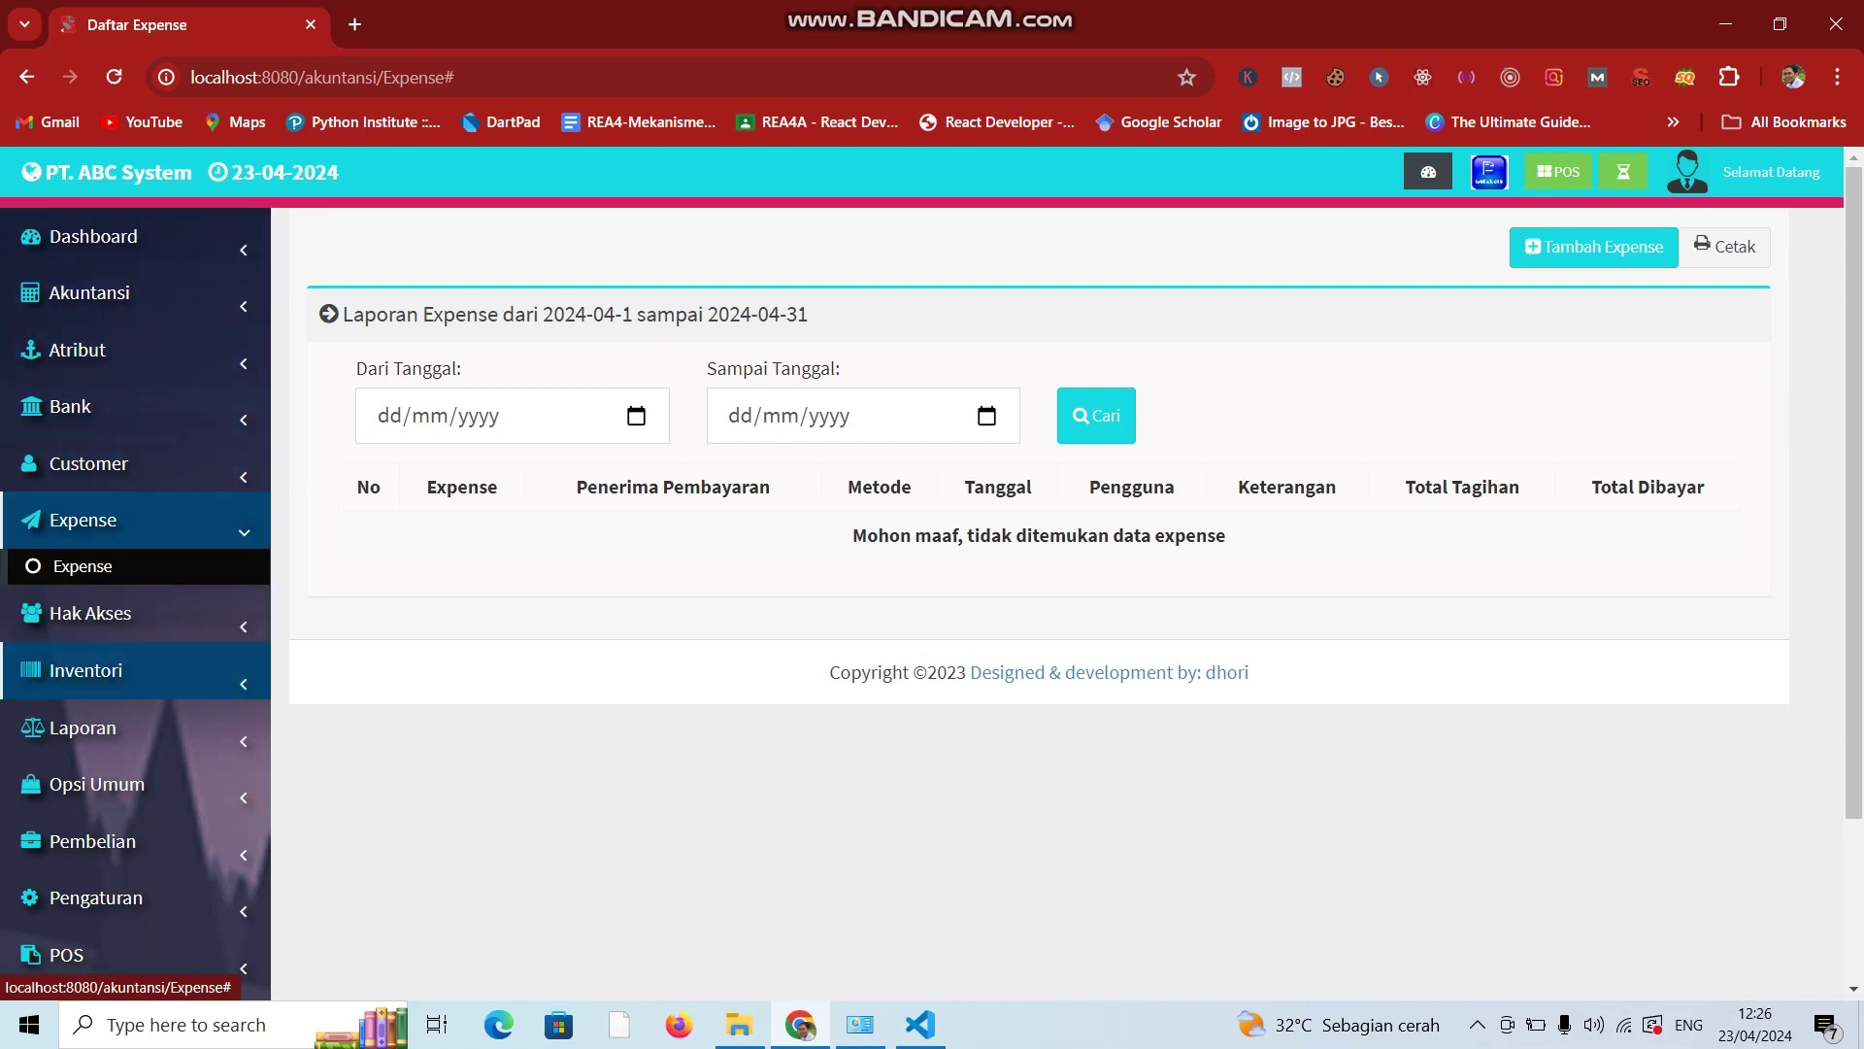
{"action": "left_click", "coordinate": [87, 670]}
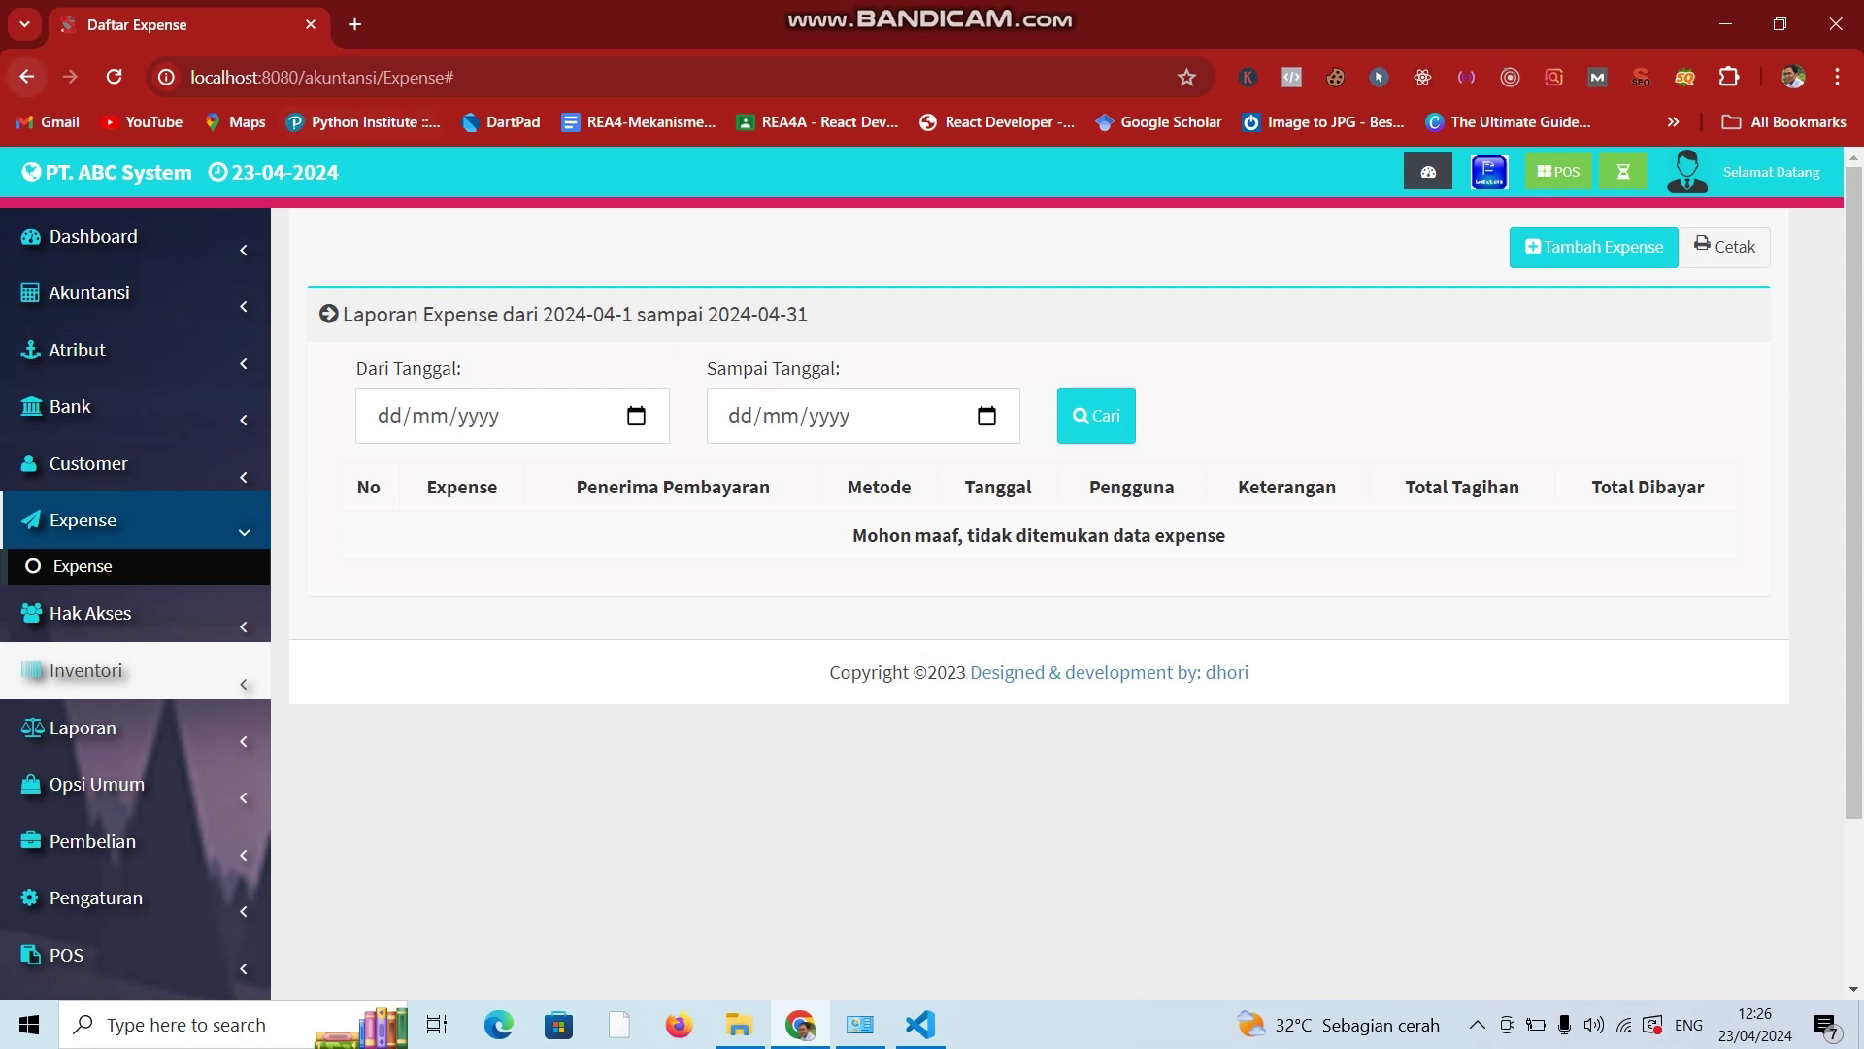
Go back to the Pembayaran Customer page and open the Atur Hak Akses list from there.
{"action": "left_click", "coordinate": [26, 77]}
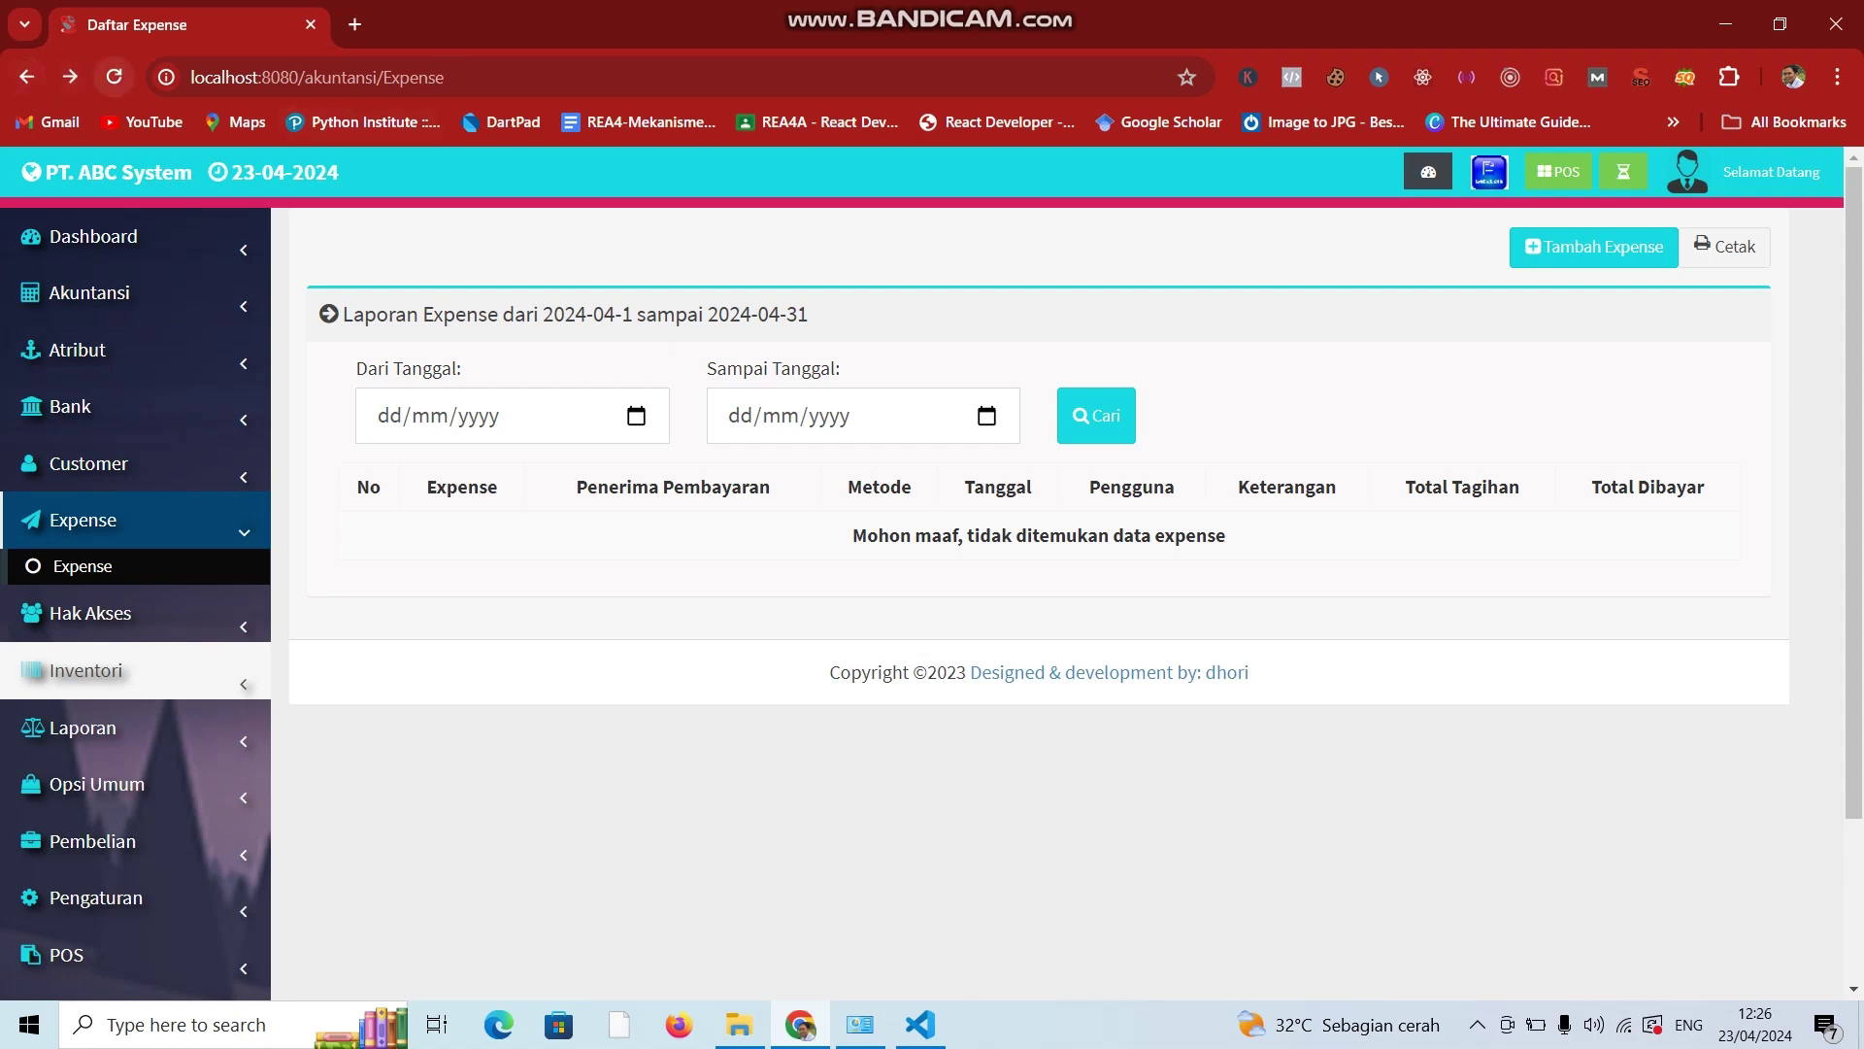
{"action": "left_click", "coordinate": [27, 77]}
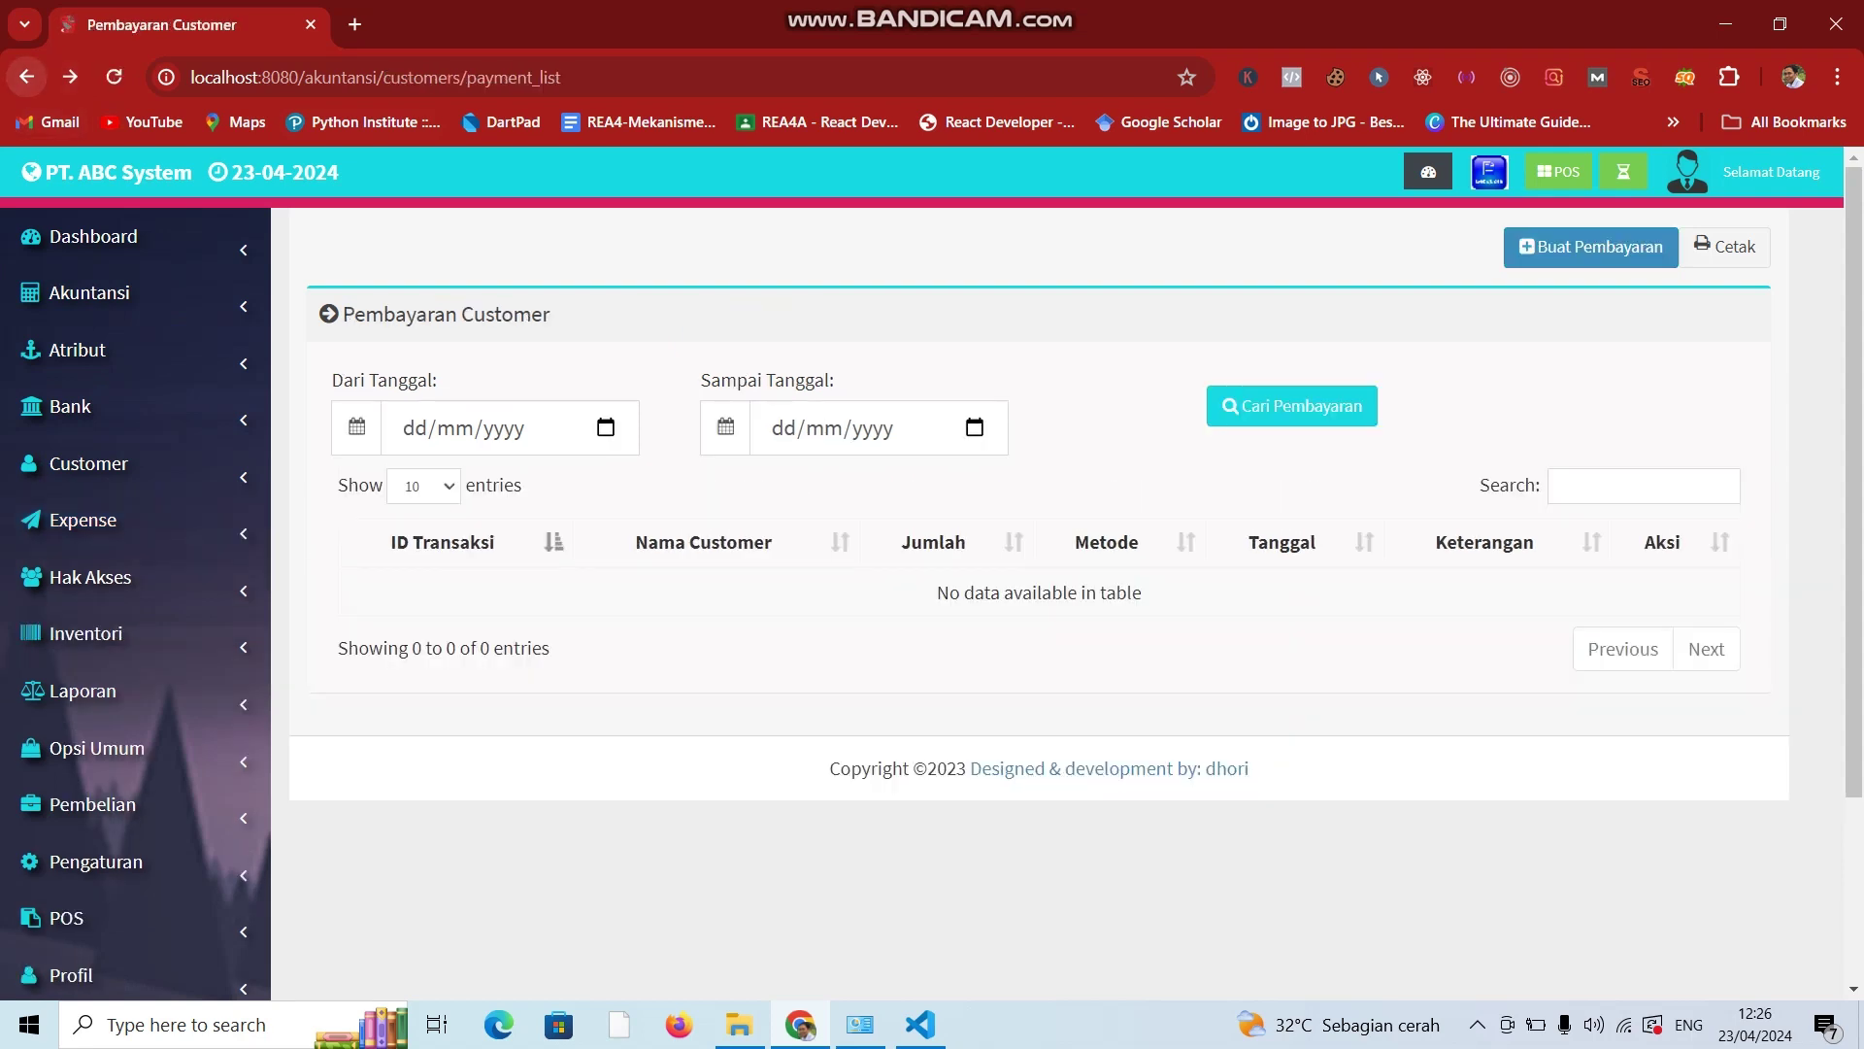
{"action": "left_click", "coordinate": [91, 577]}
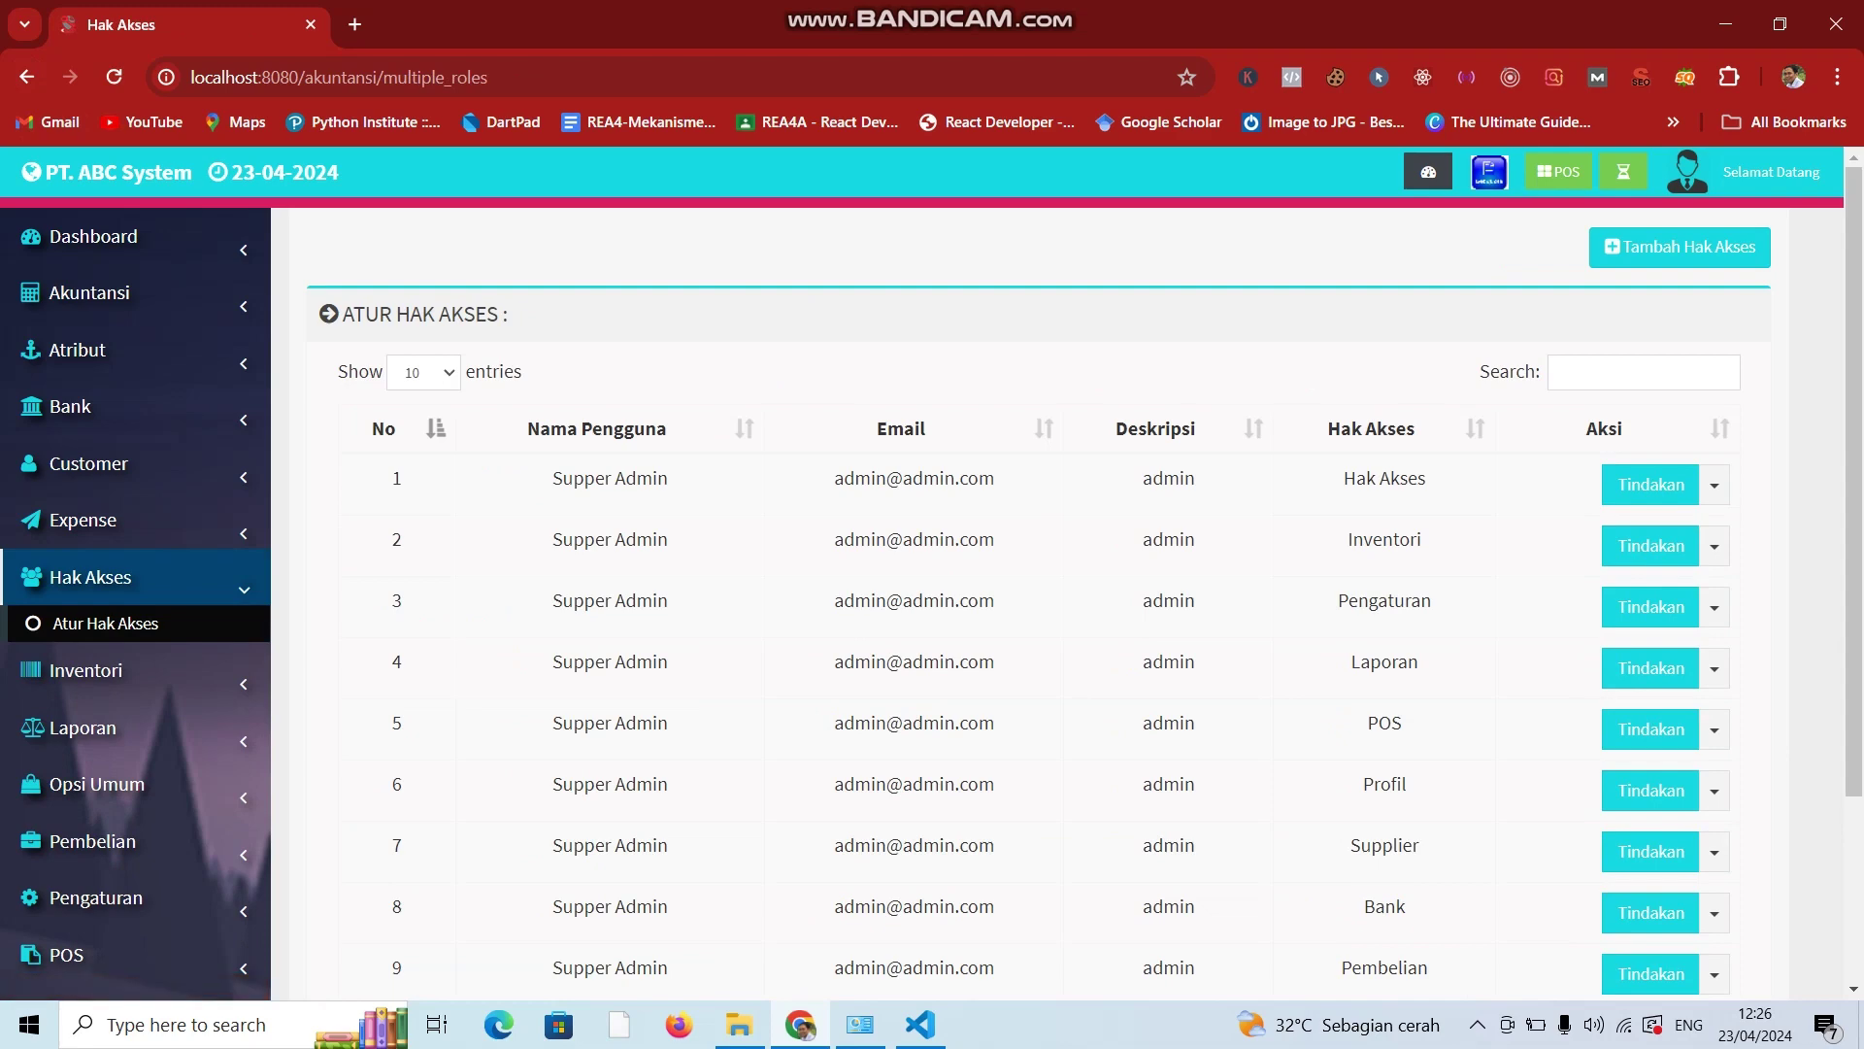
Examine the user access rights list and the actions available for its first entry.
{"action": "scroll", "coordinate": [933, 573], "scroll_direction": "down", "scroll_amount": 3}
{"action": "scroll", "coordinate": [932, 573], "scroll_direction": "up", "scroll_amount": 1}
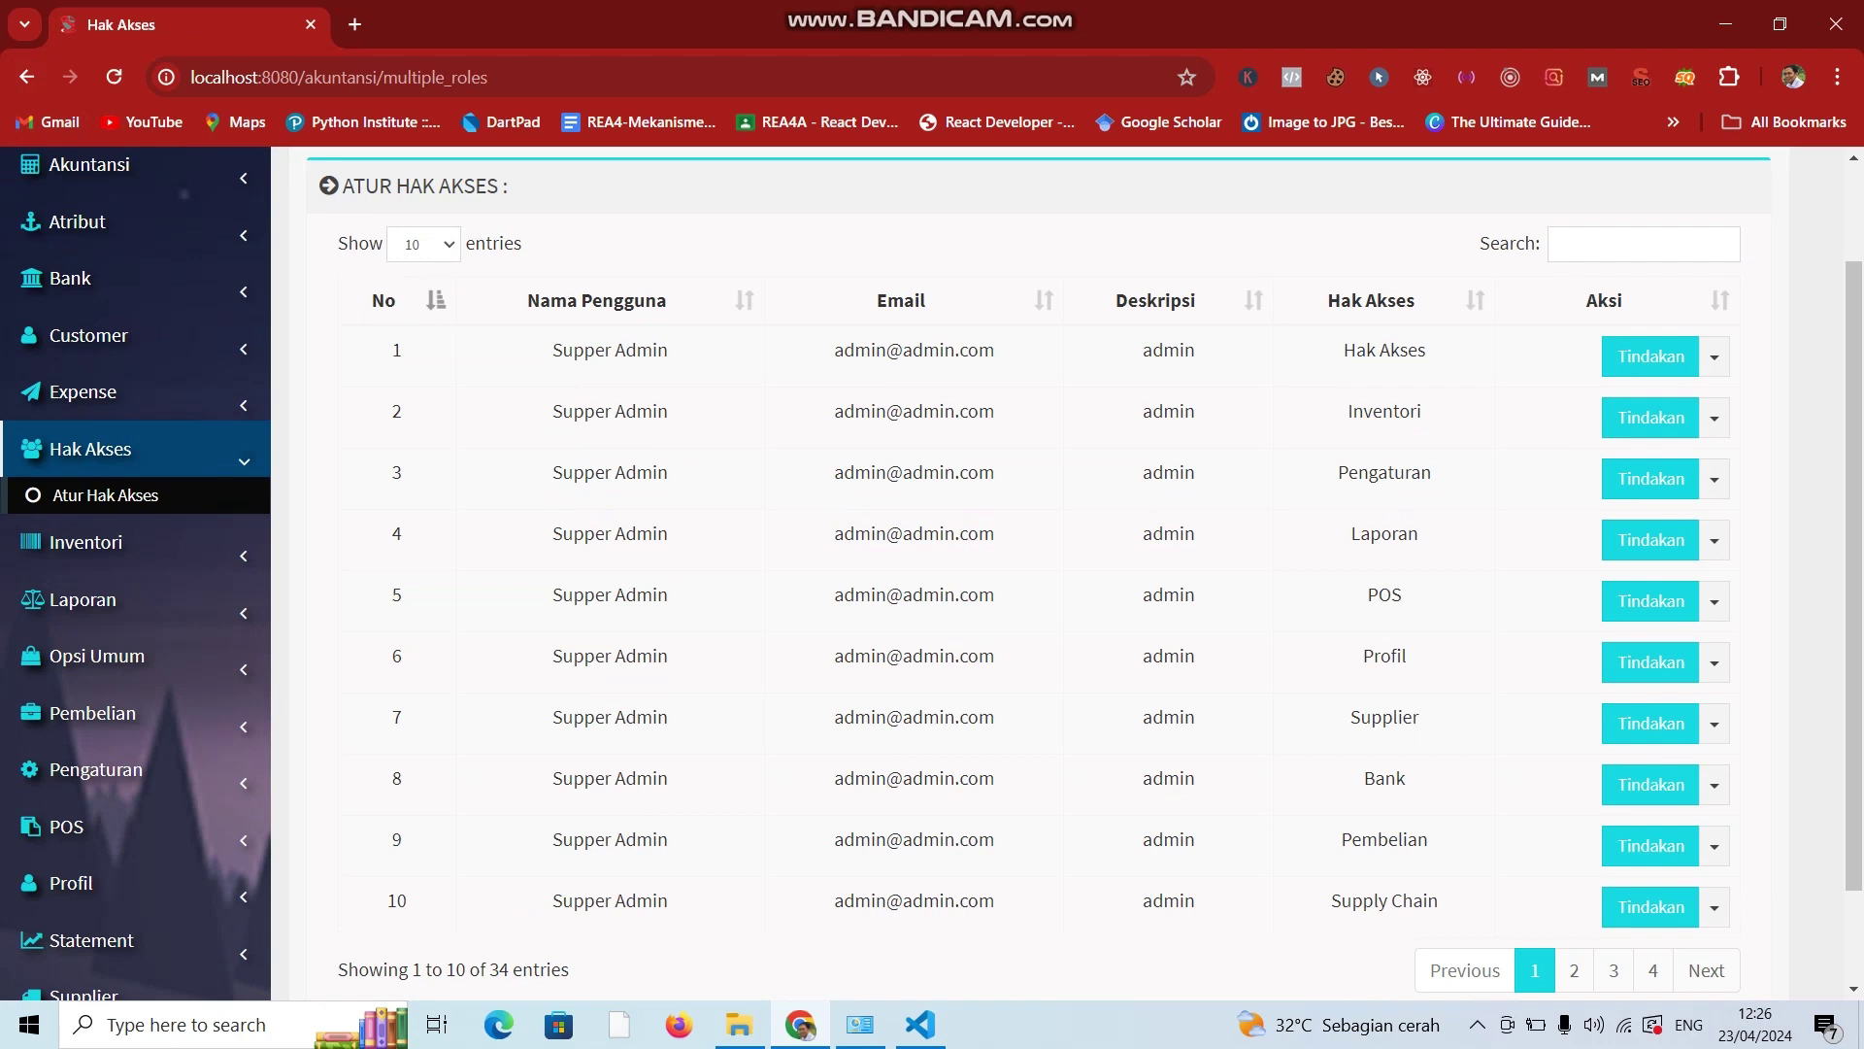
{"action": "scroll", "coordinate": [932, 573], "scroll_direction": "down", "scroll_amount": 1}
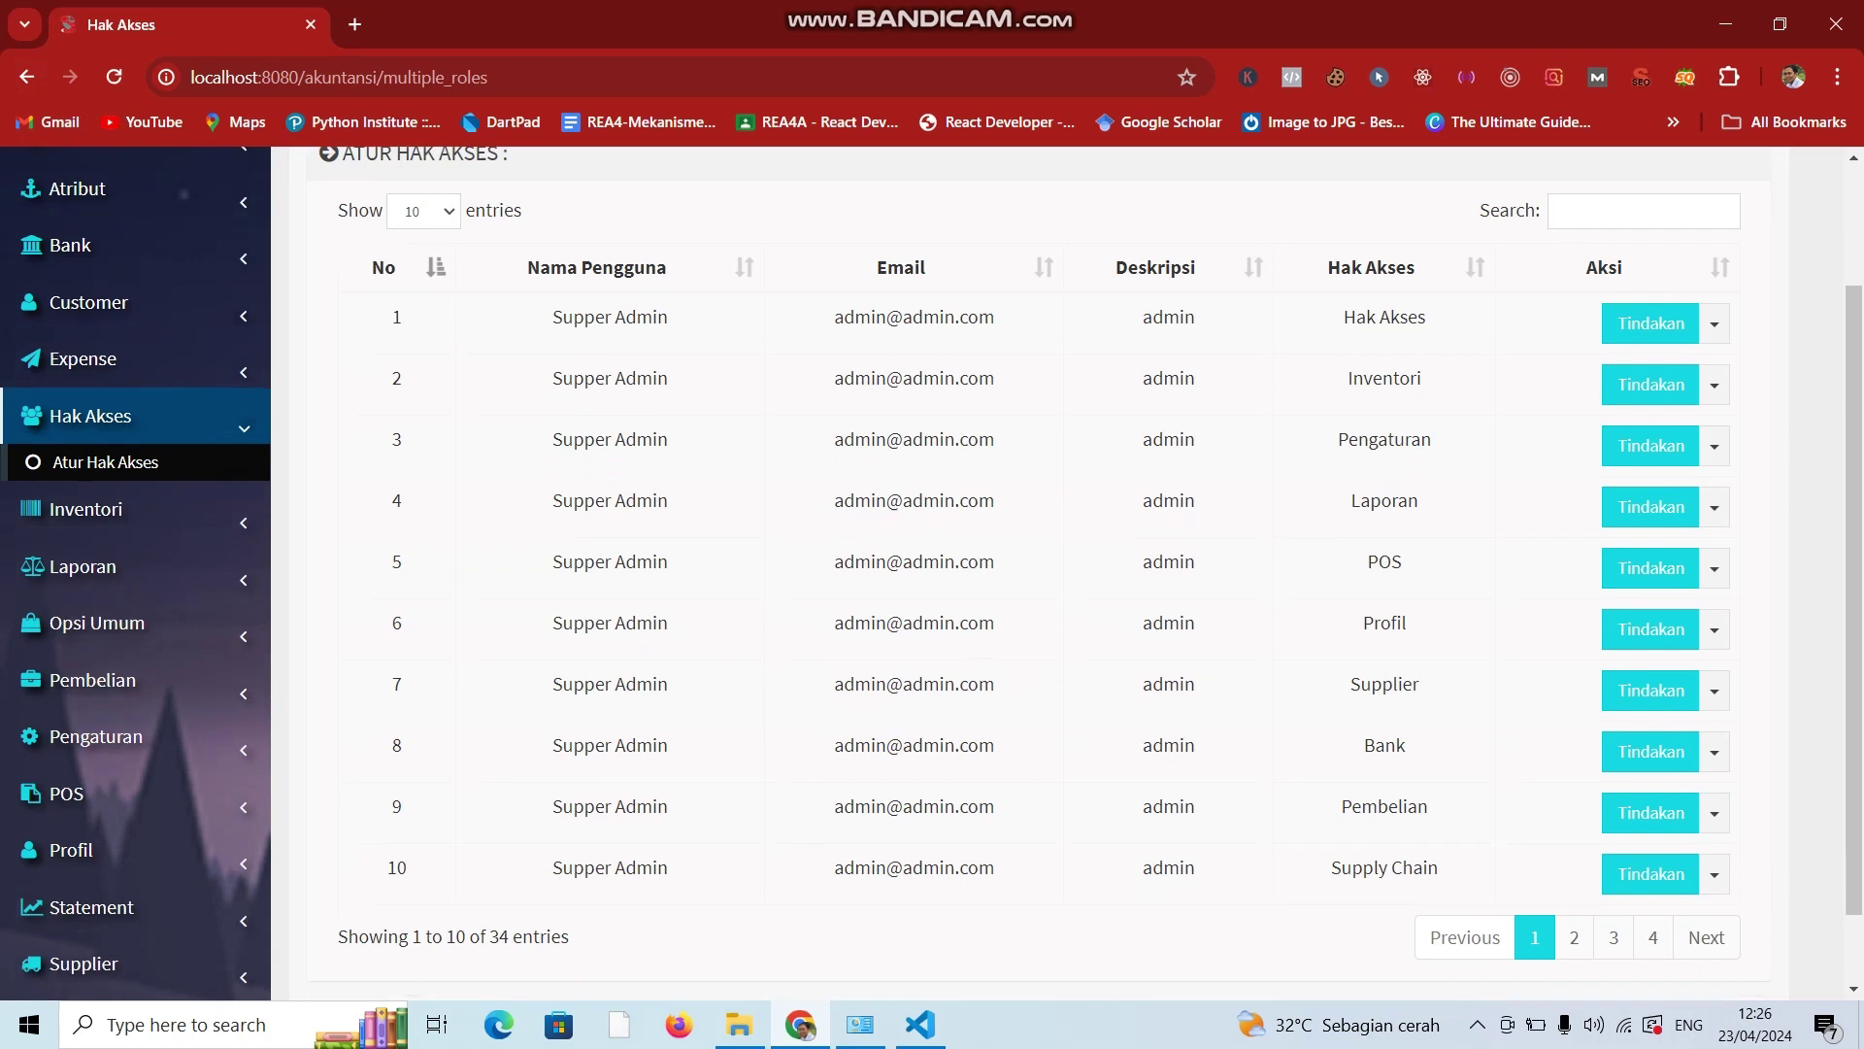
{"action": "scroll", "coordinate": [932, 572], "scroll_direction": "up", "scroll_amount": 1}
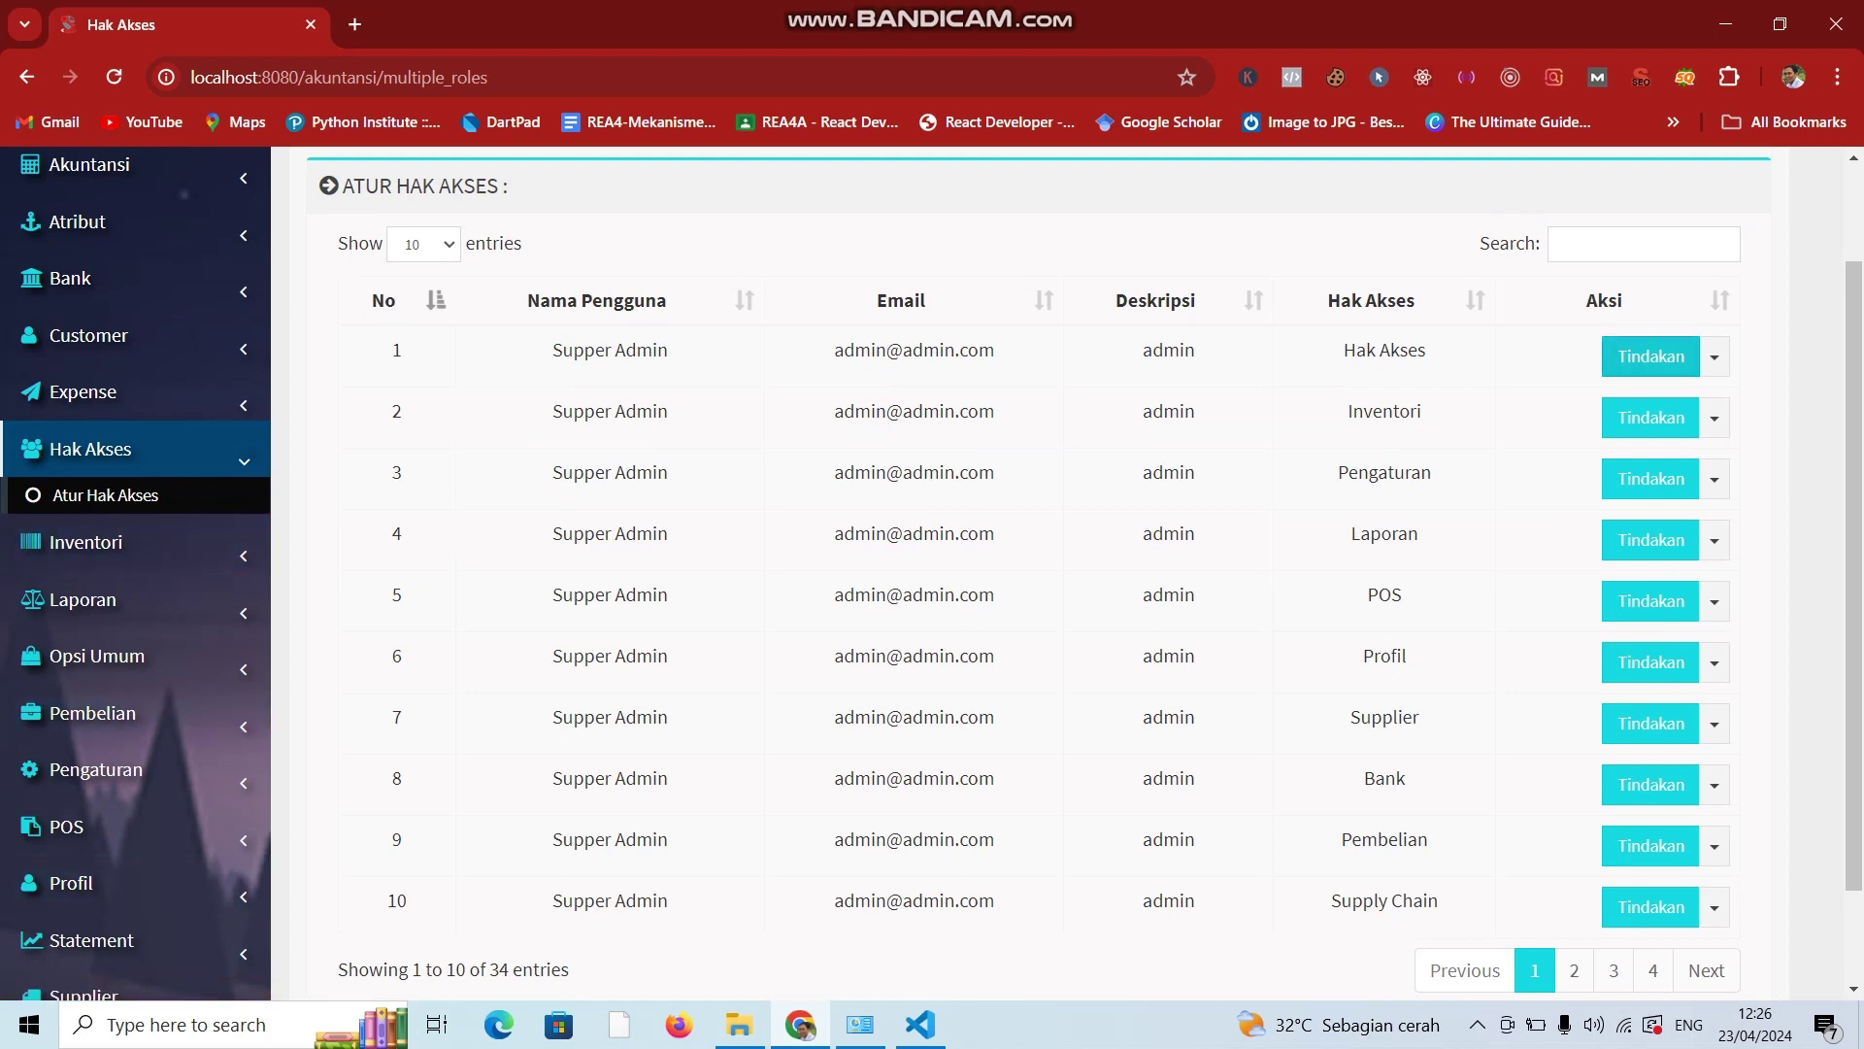
{"action": "left_click", "coordinate": [1714, 356]}
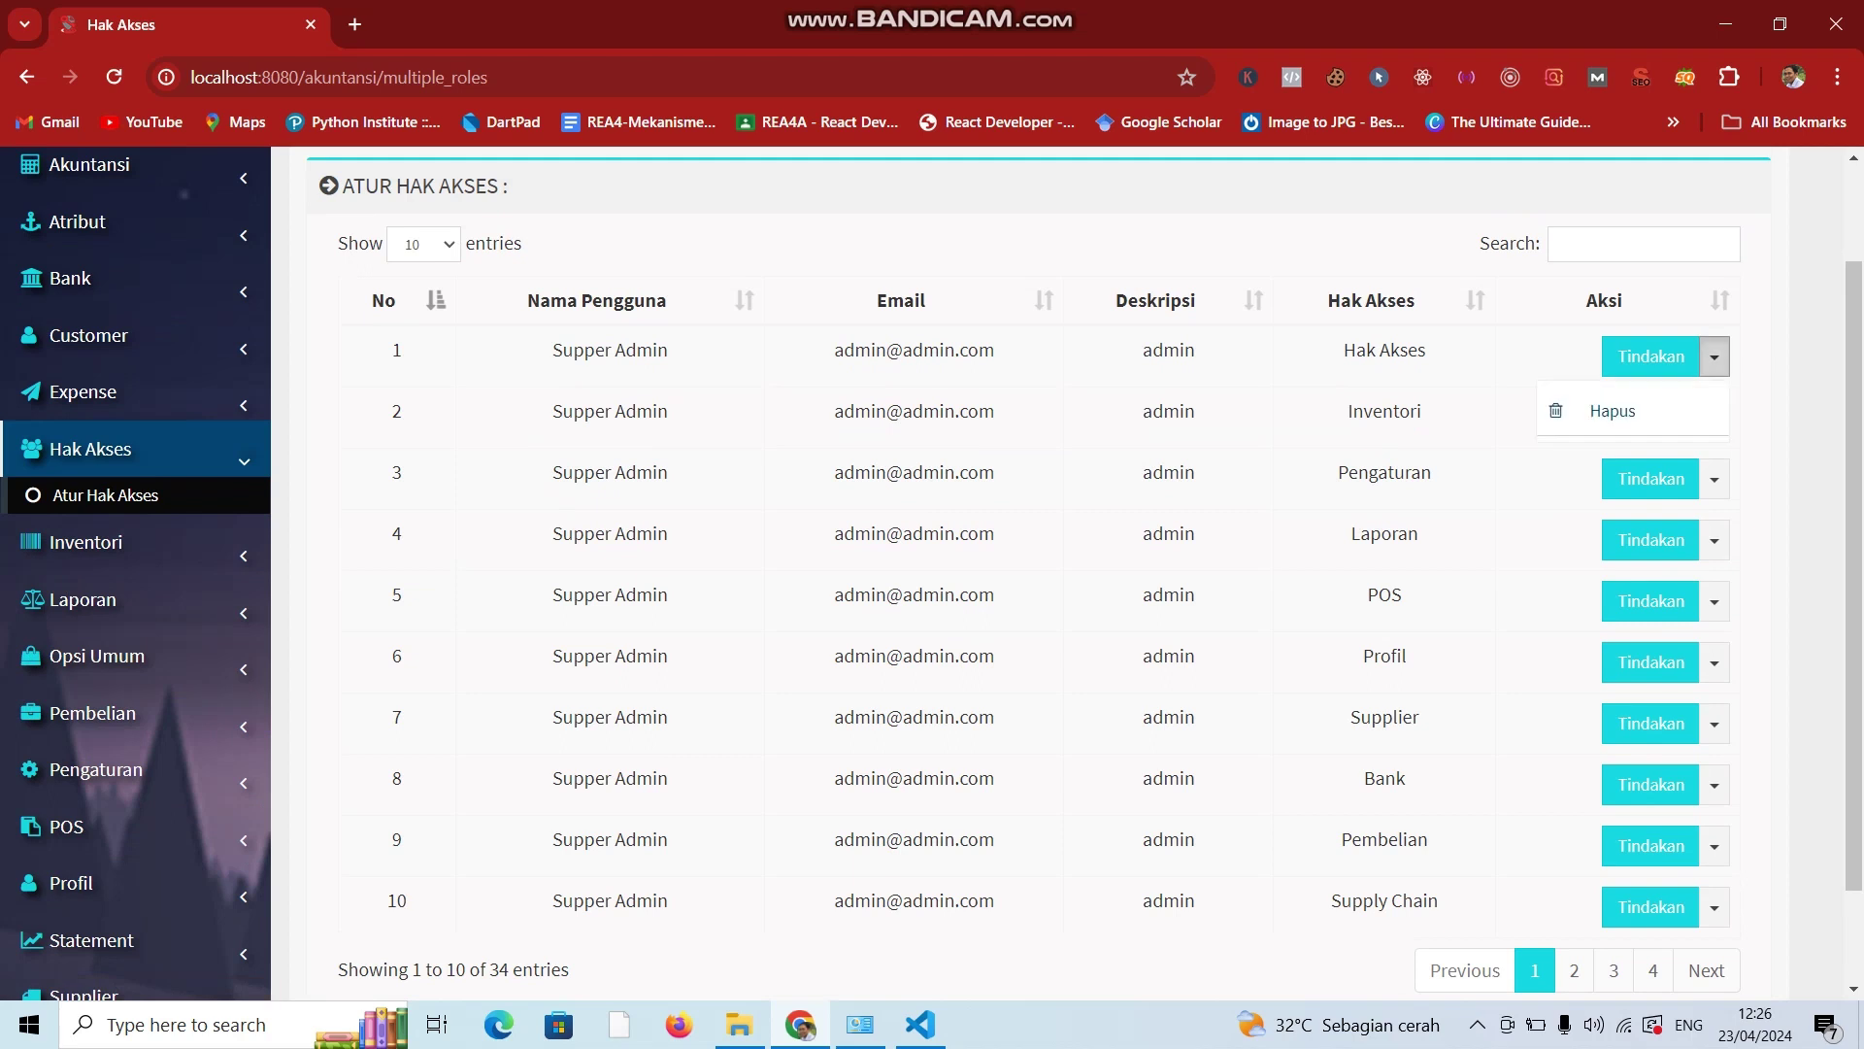
{"action": "key", "text": "Escape"}
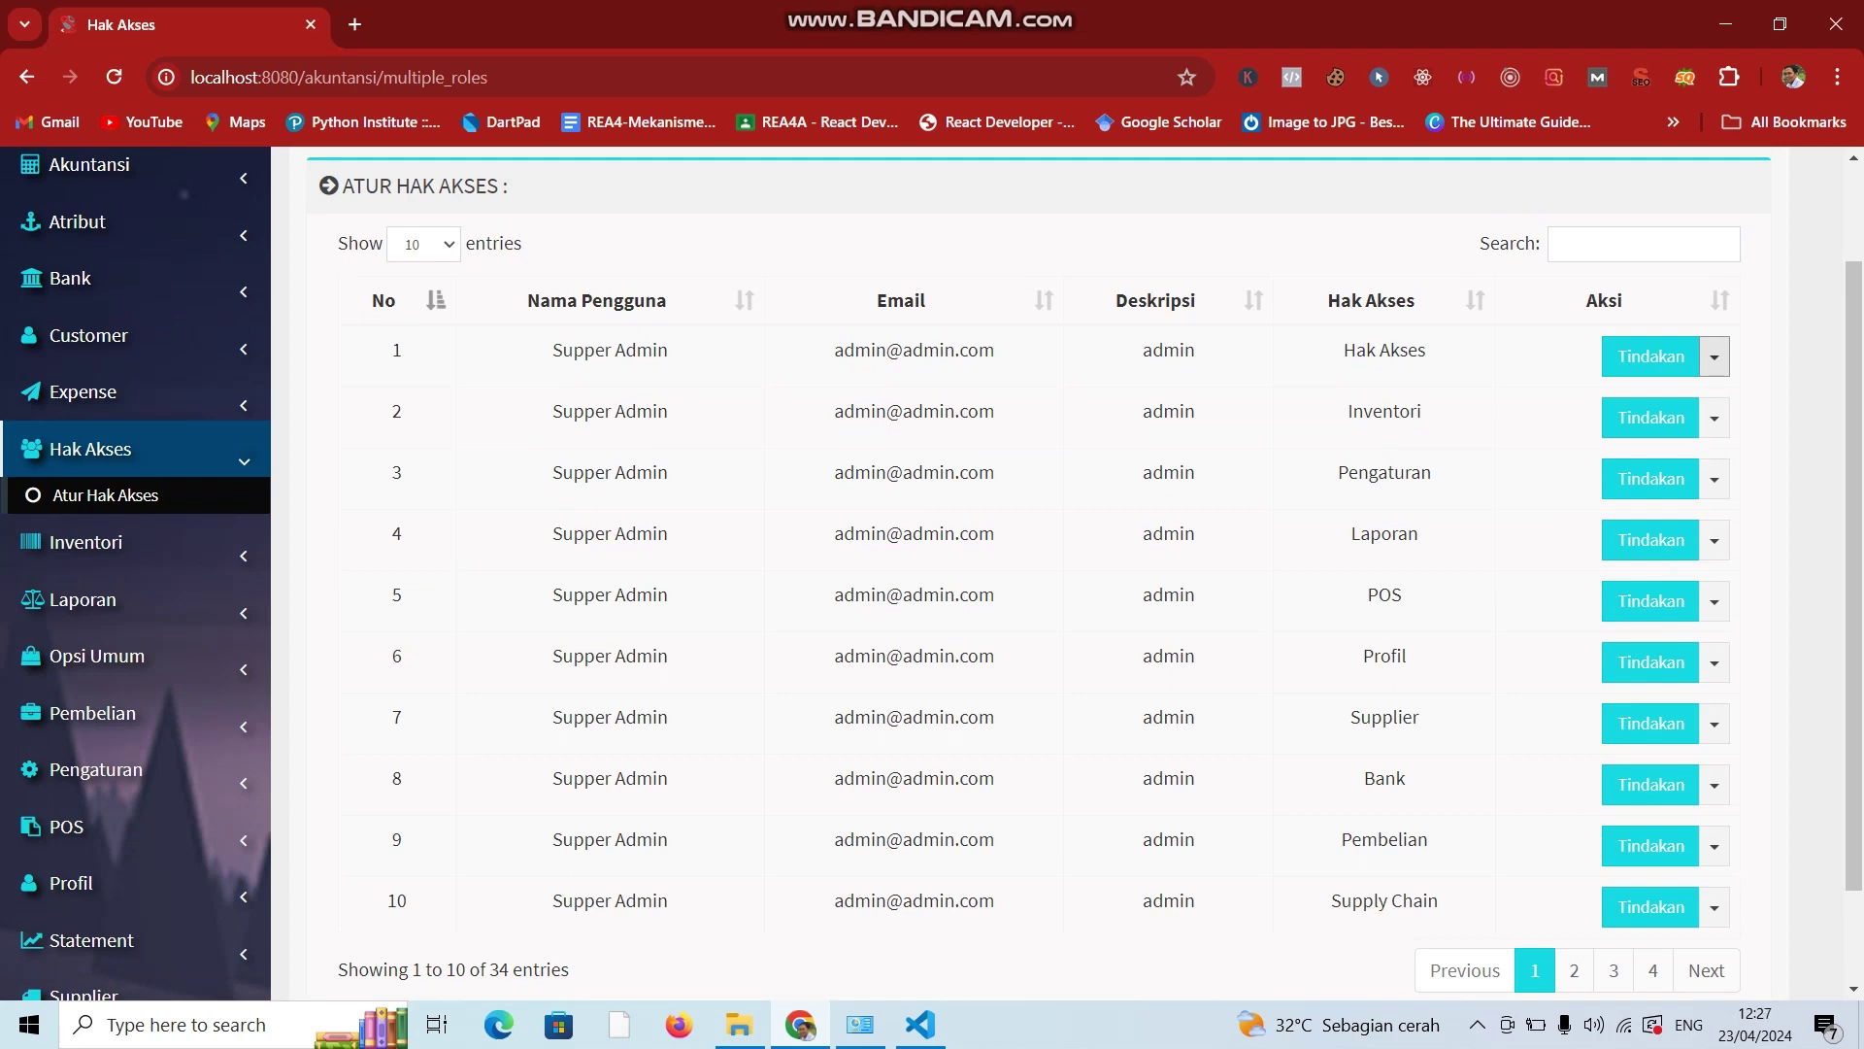
Open the product list (Produk) in the Inventori section.
{"action": "left_click", "coordinate": [85, 541]}
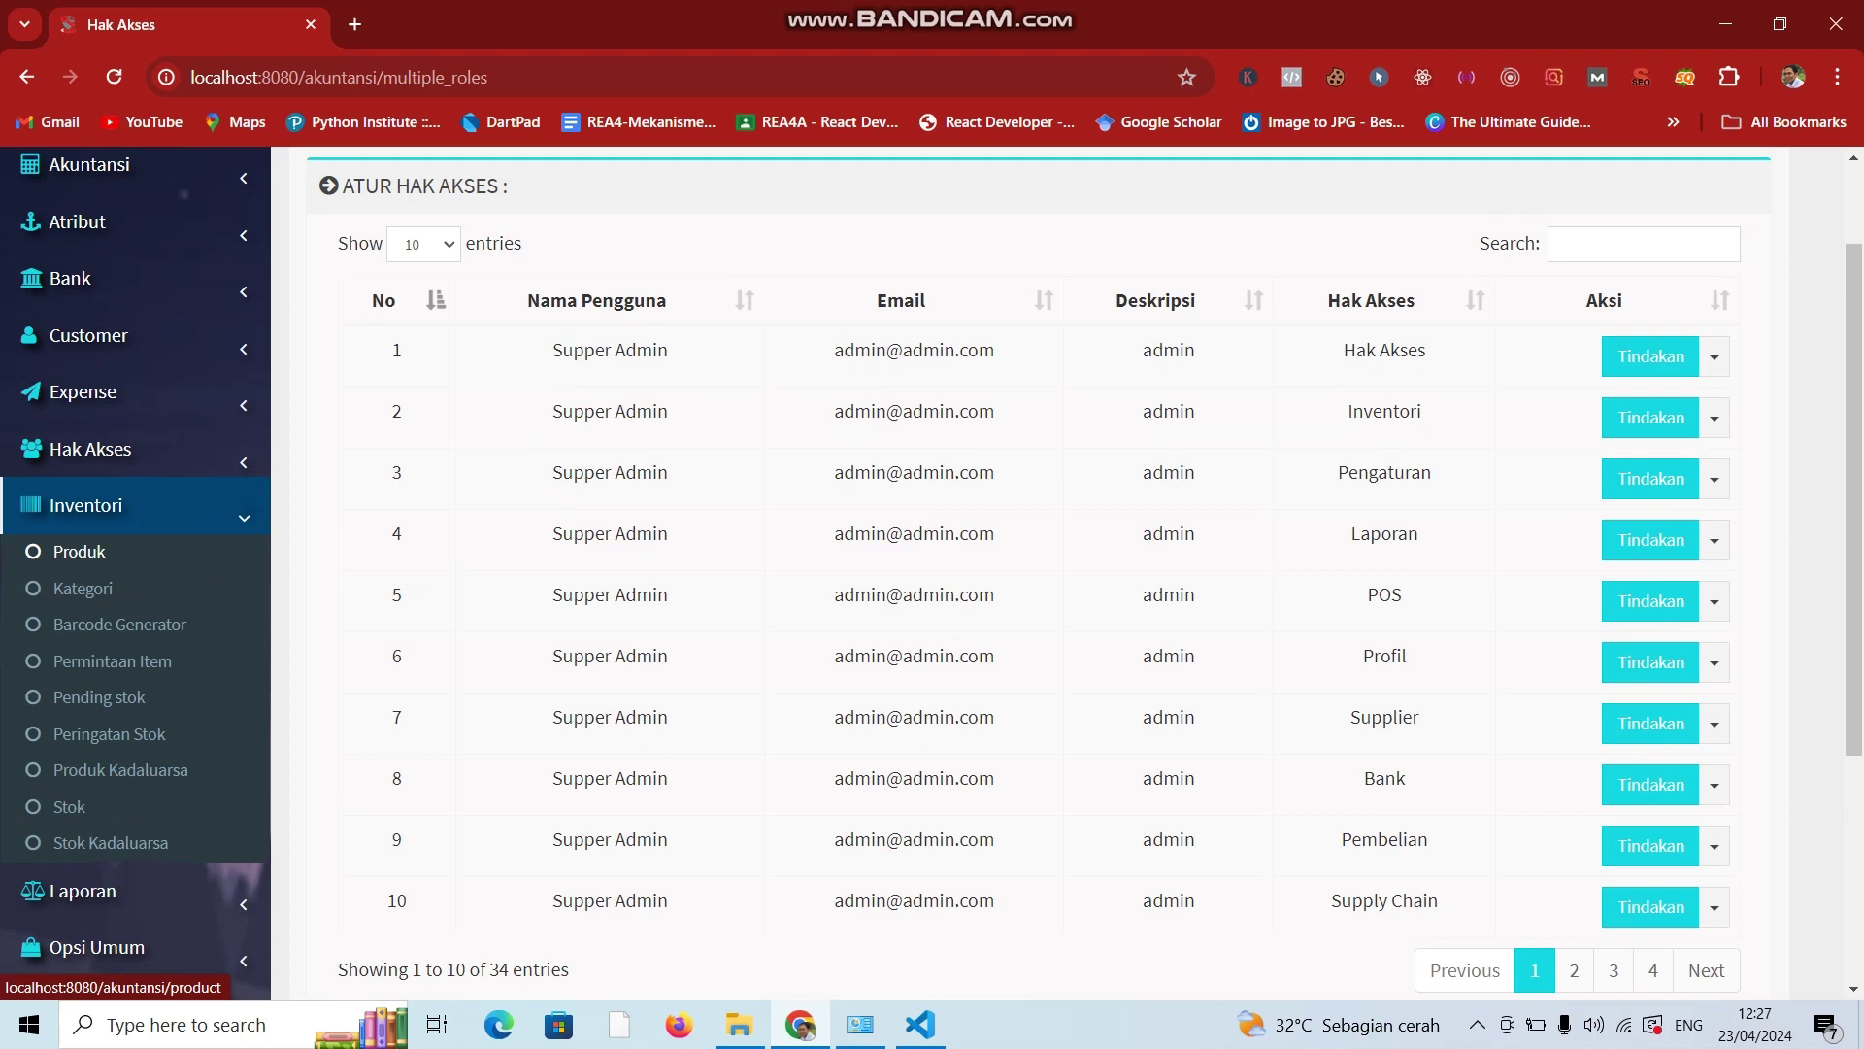
{"action": "left_click", "coordinate": [78, 551]}
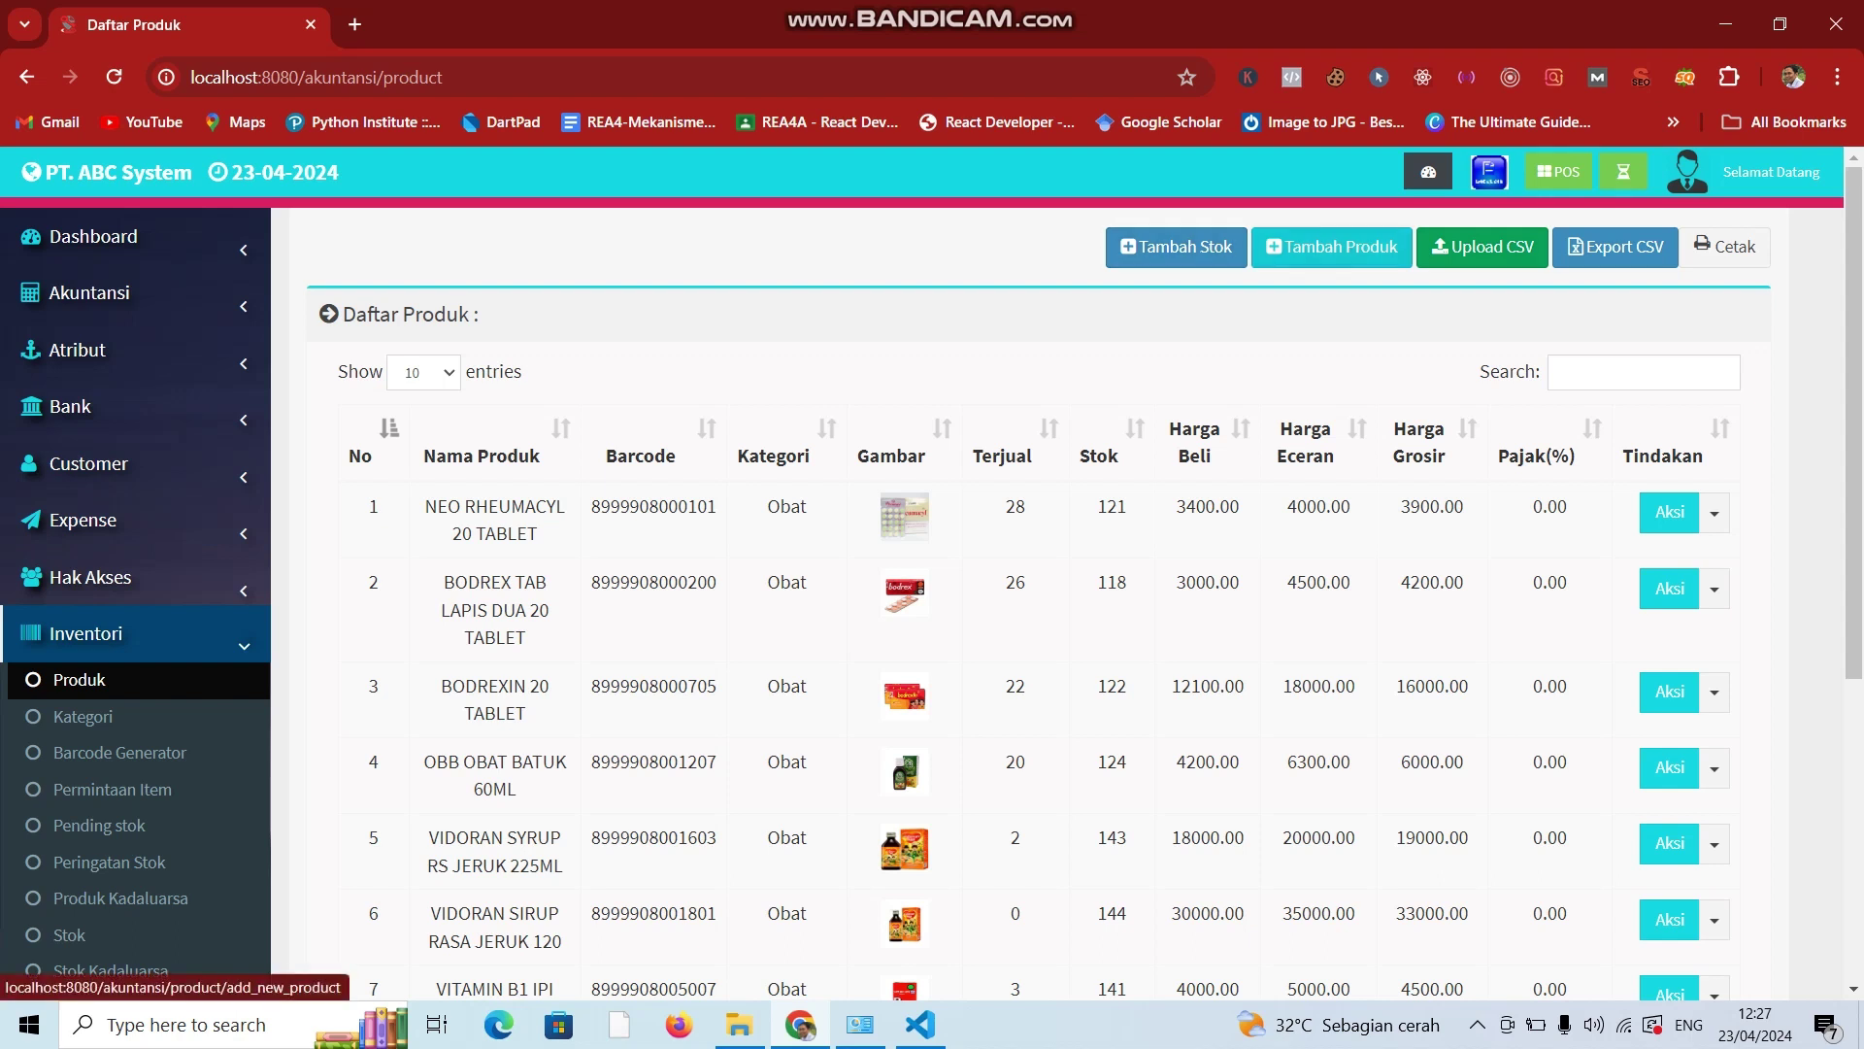
Open the new product form (Tambah Produk) and examine its sections from product information to prices and costs.
{"action": "left_click", "coordinate": [1331, 246]}
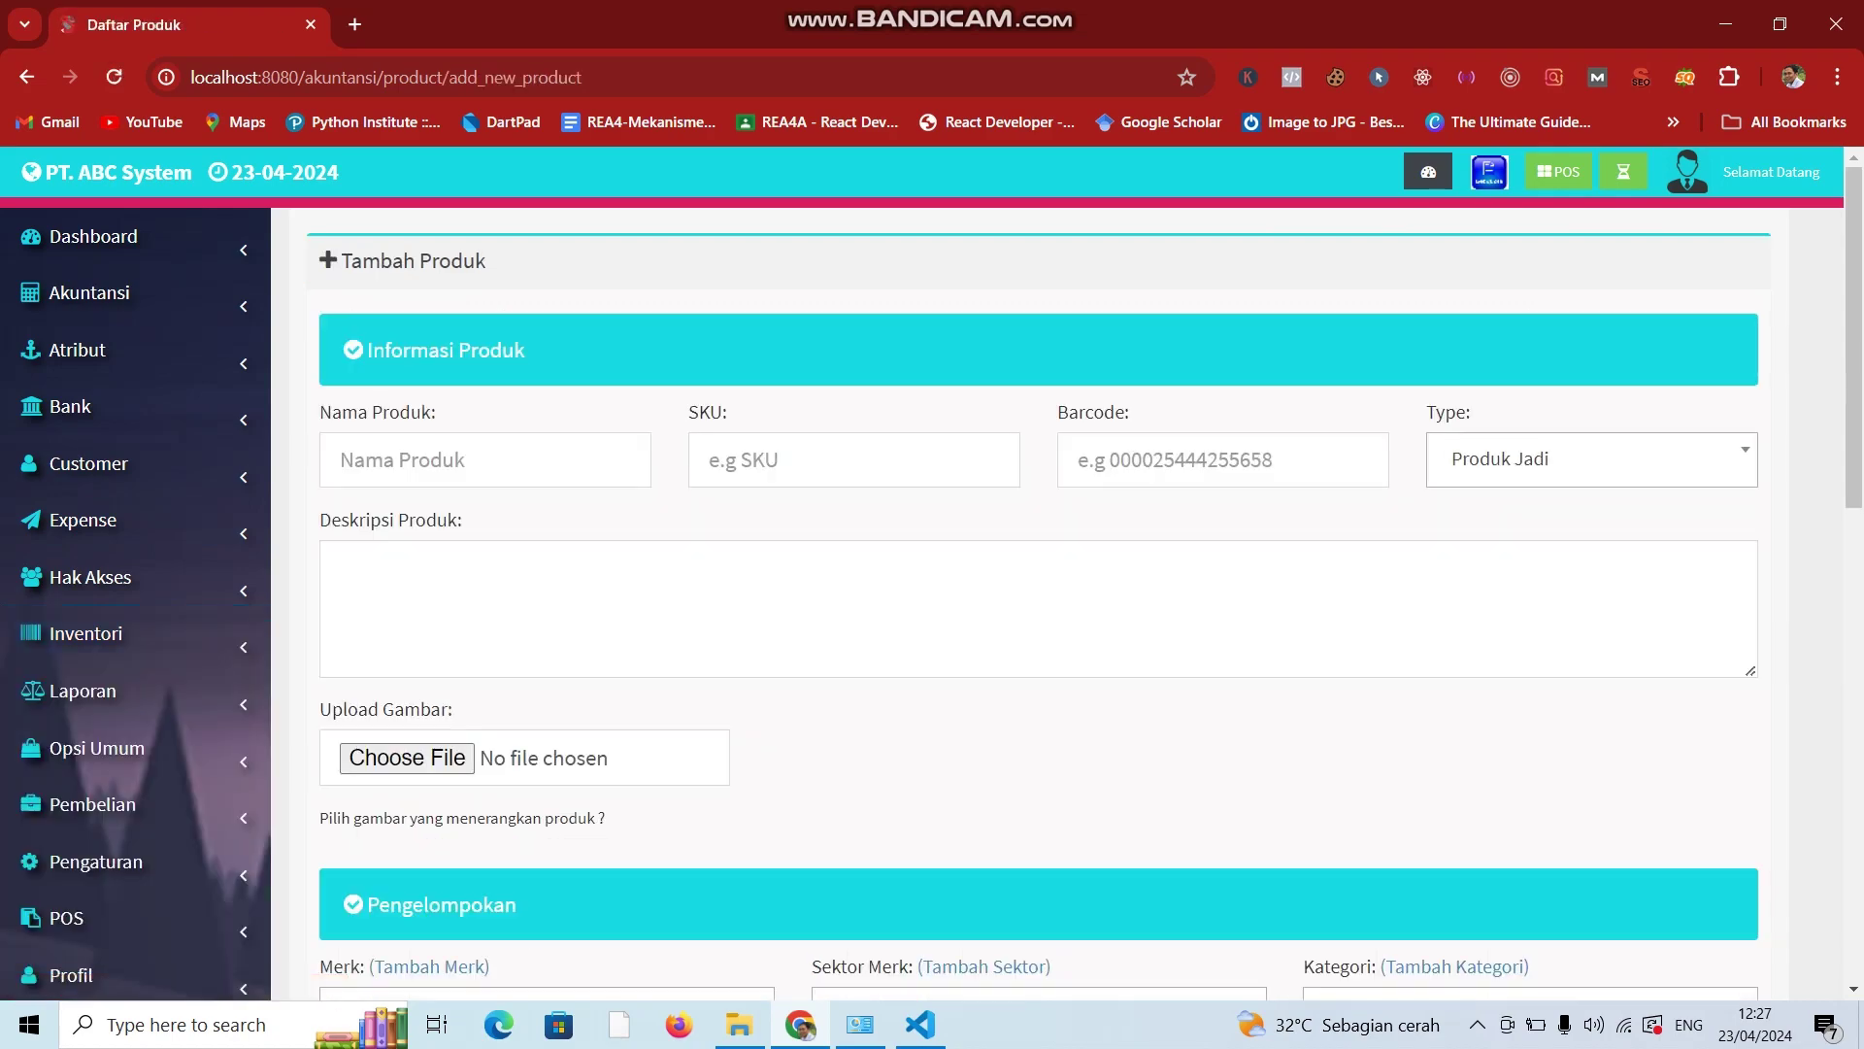
{"action": "scroll", "coordinate": [1039, 573], "scroll_direction": "down", "scroll_amount": 5}
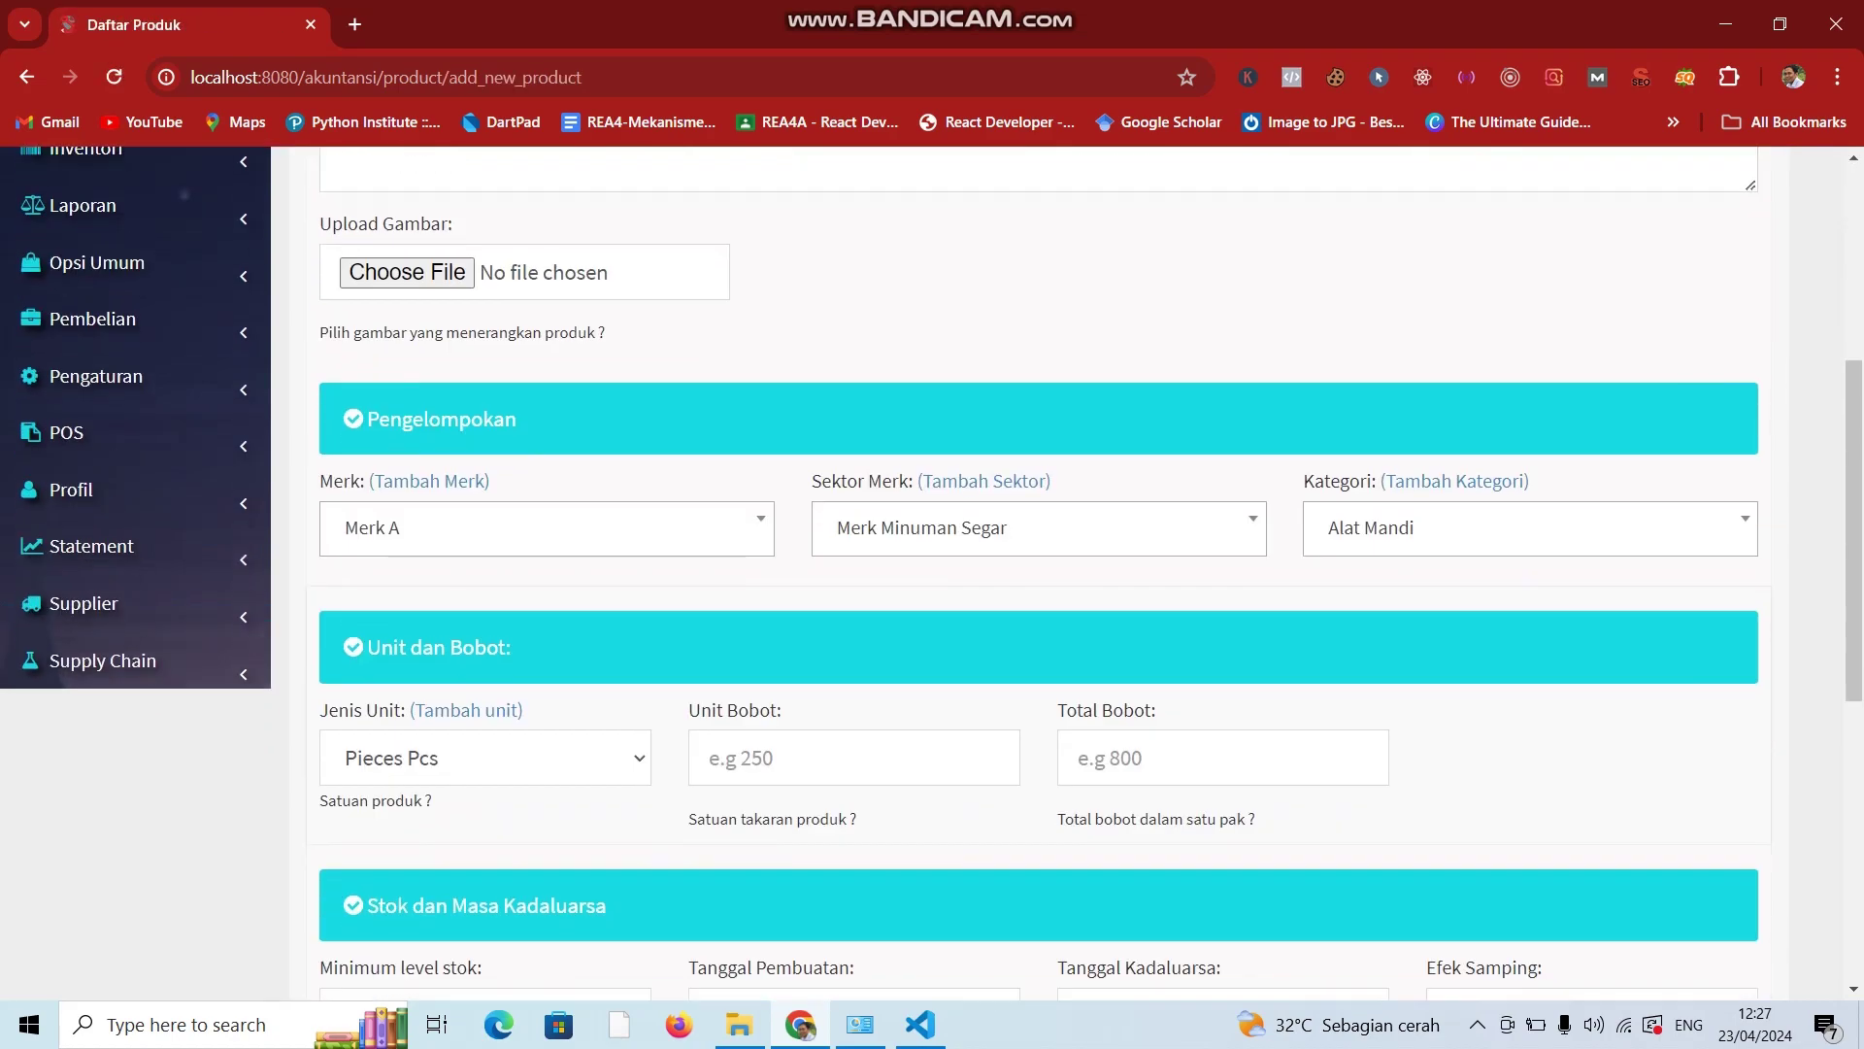
{"action": "scroll", "coordinate": [1039, 573], "scroll_direction": "down", "scroll_amount": 7}
{"action": "scroll", "coordinate": [1039, 573], "scroll_direction": "up", "scroll_amount": 12}
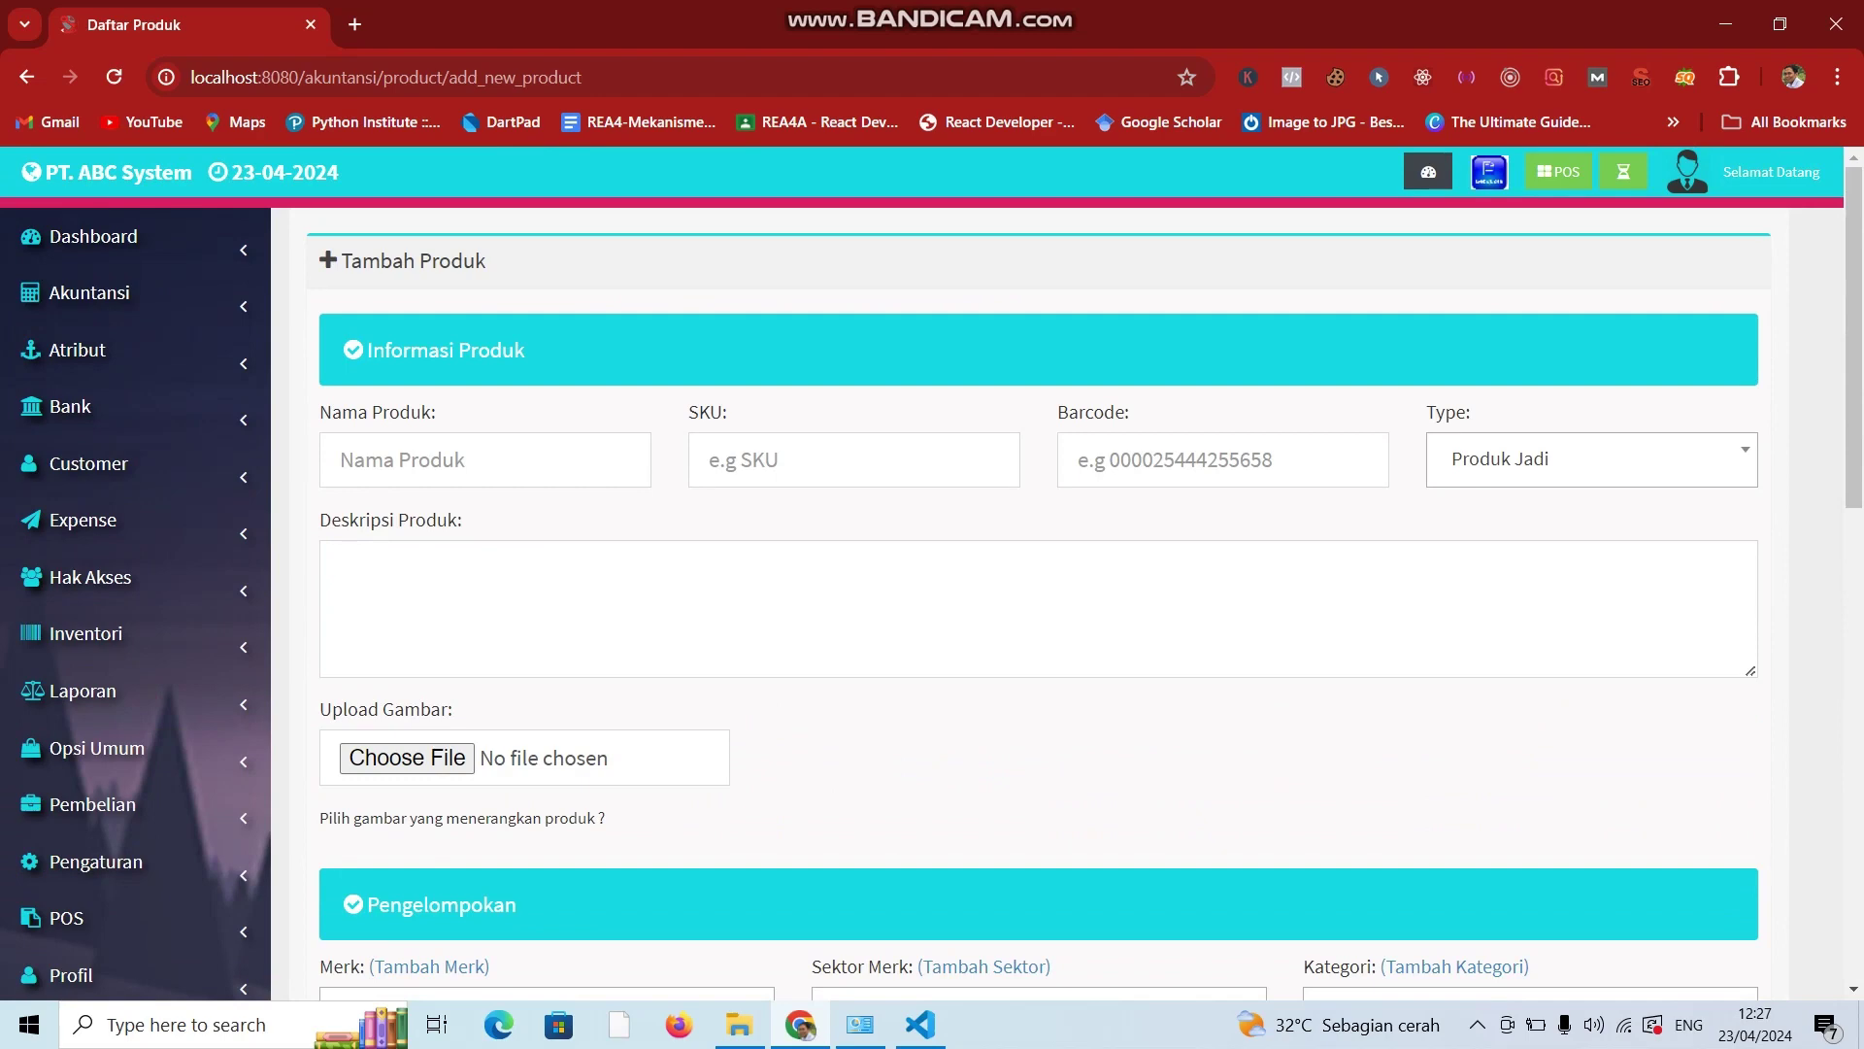
{"action": "scroll", "coordinate": [1039, 573], "scroll_direction": "down", "scroll_amount": 12}
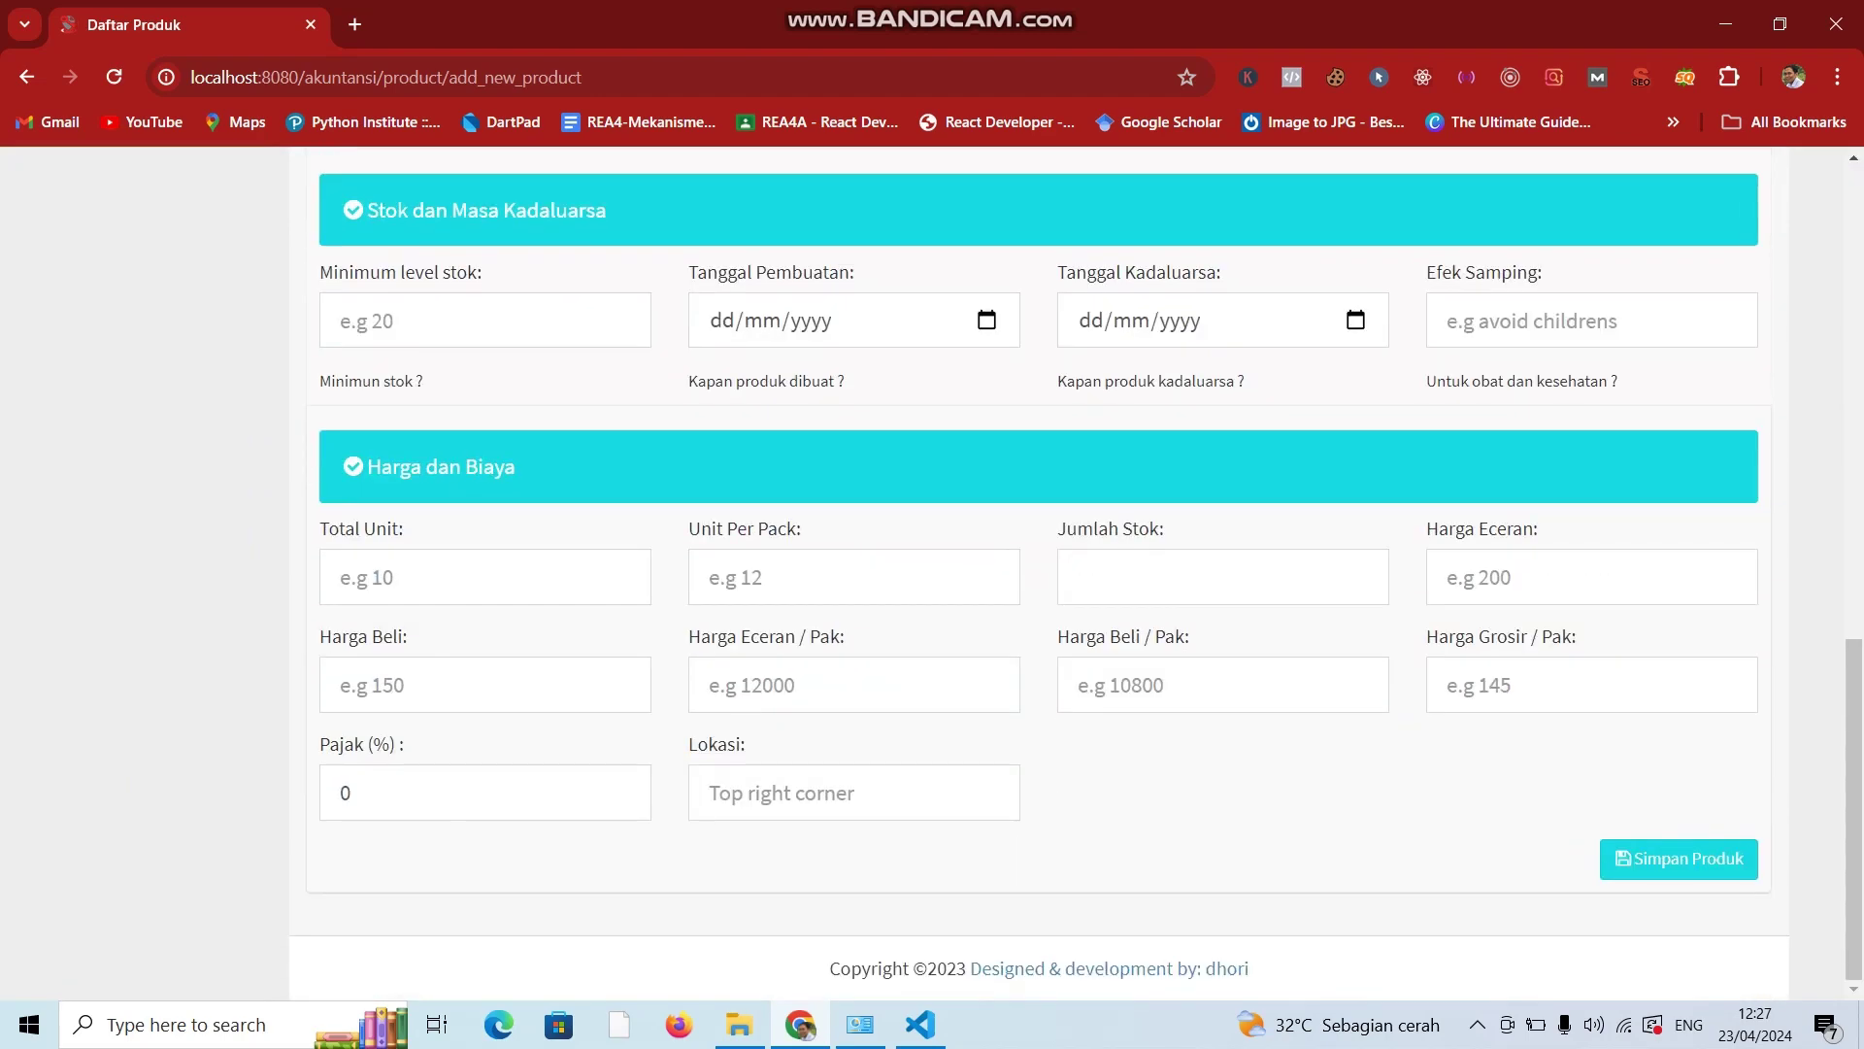
{"action": "scroll", "coordinate": [1039, 573], "scroll_direction": "up", "scroll_amount": 12}
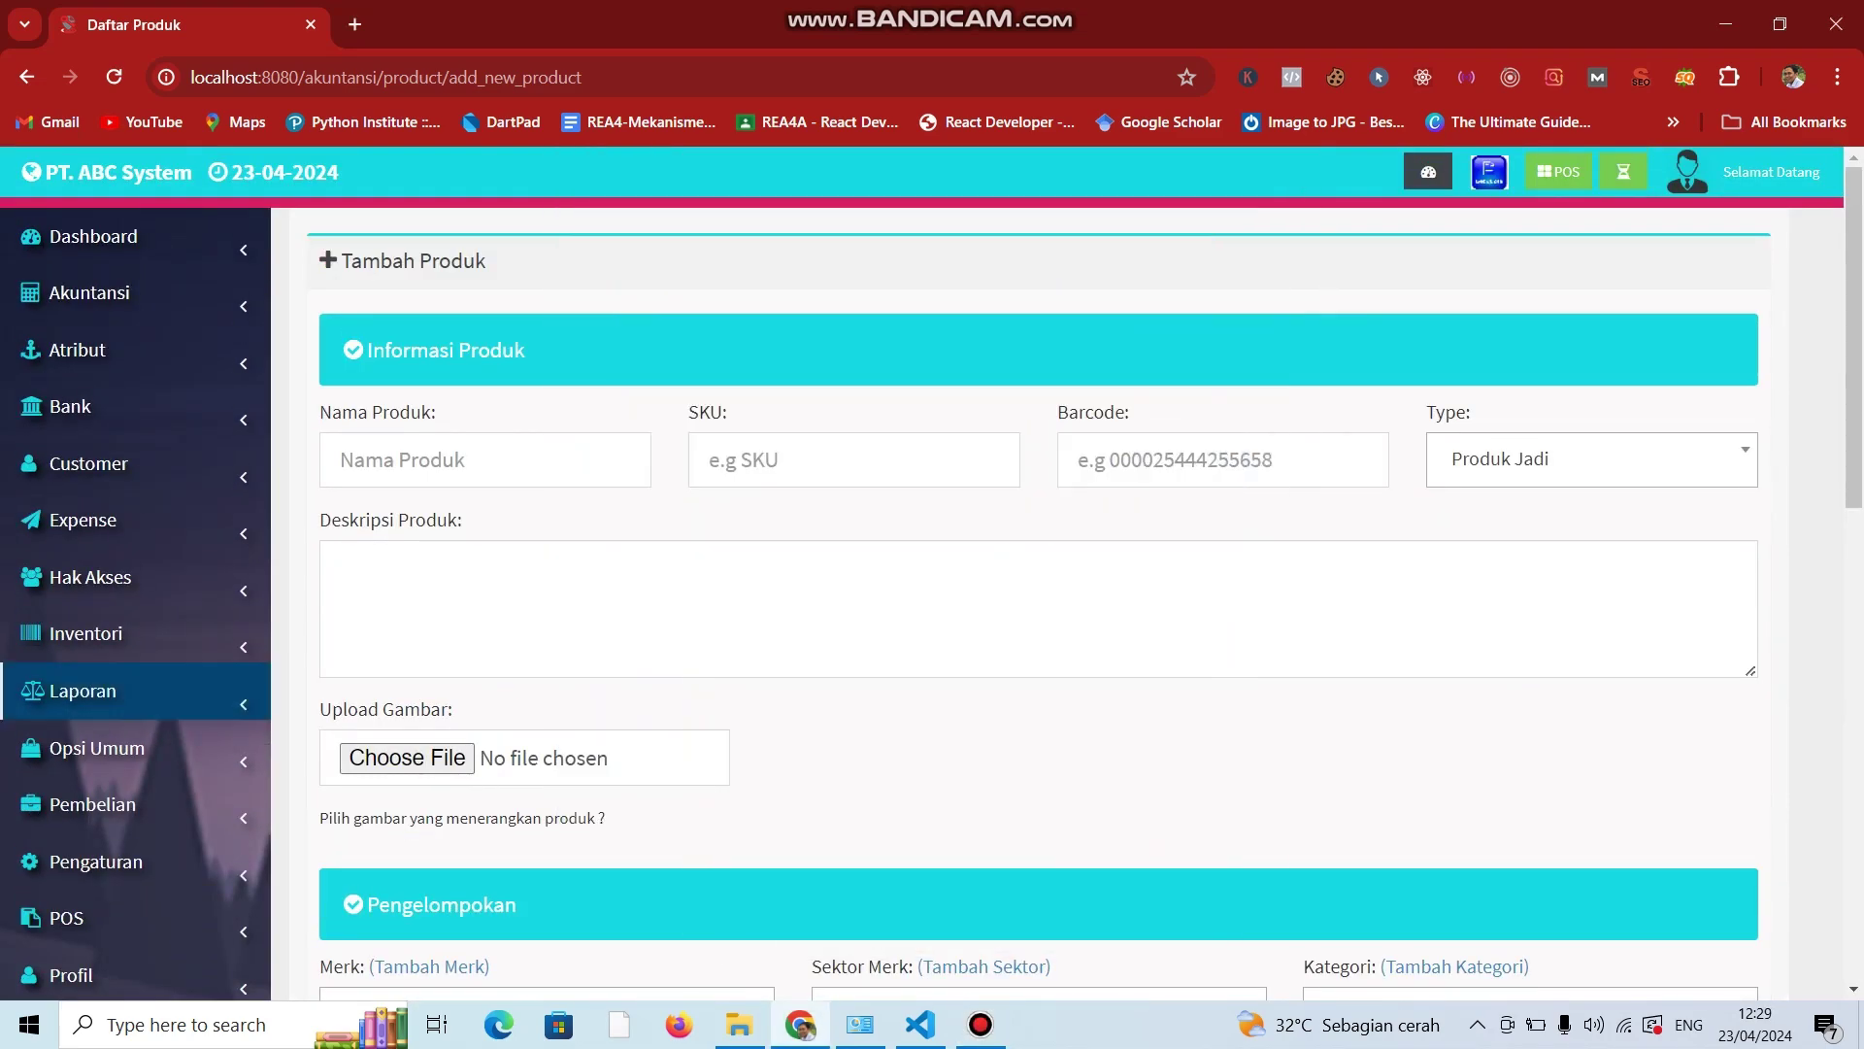
Leave the new product form and return to the product list (Produk) in the Inventori section.
{"action": "left_click", "coordinate": [97, 633]}
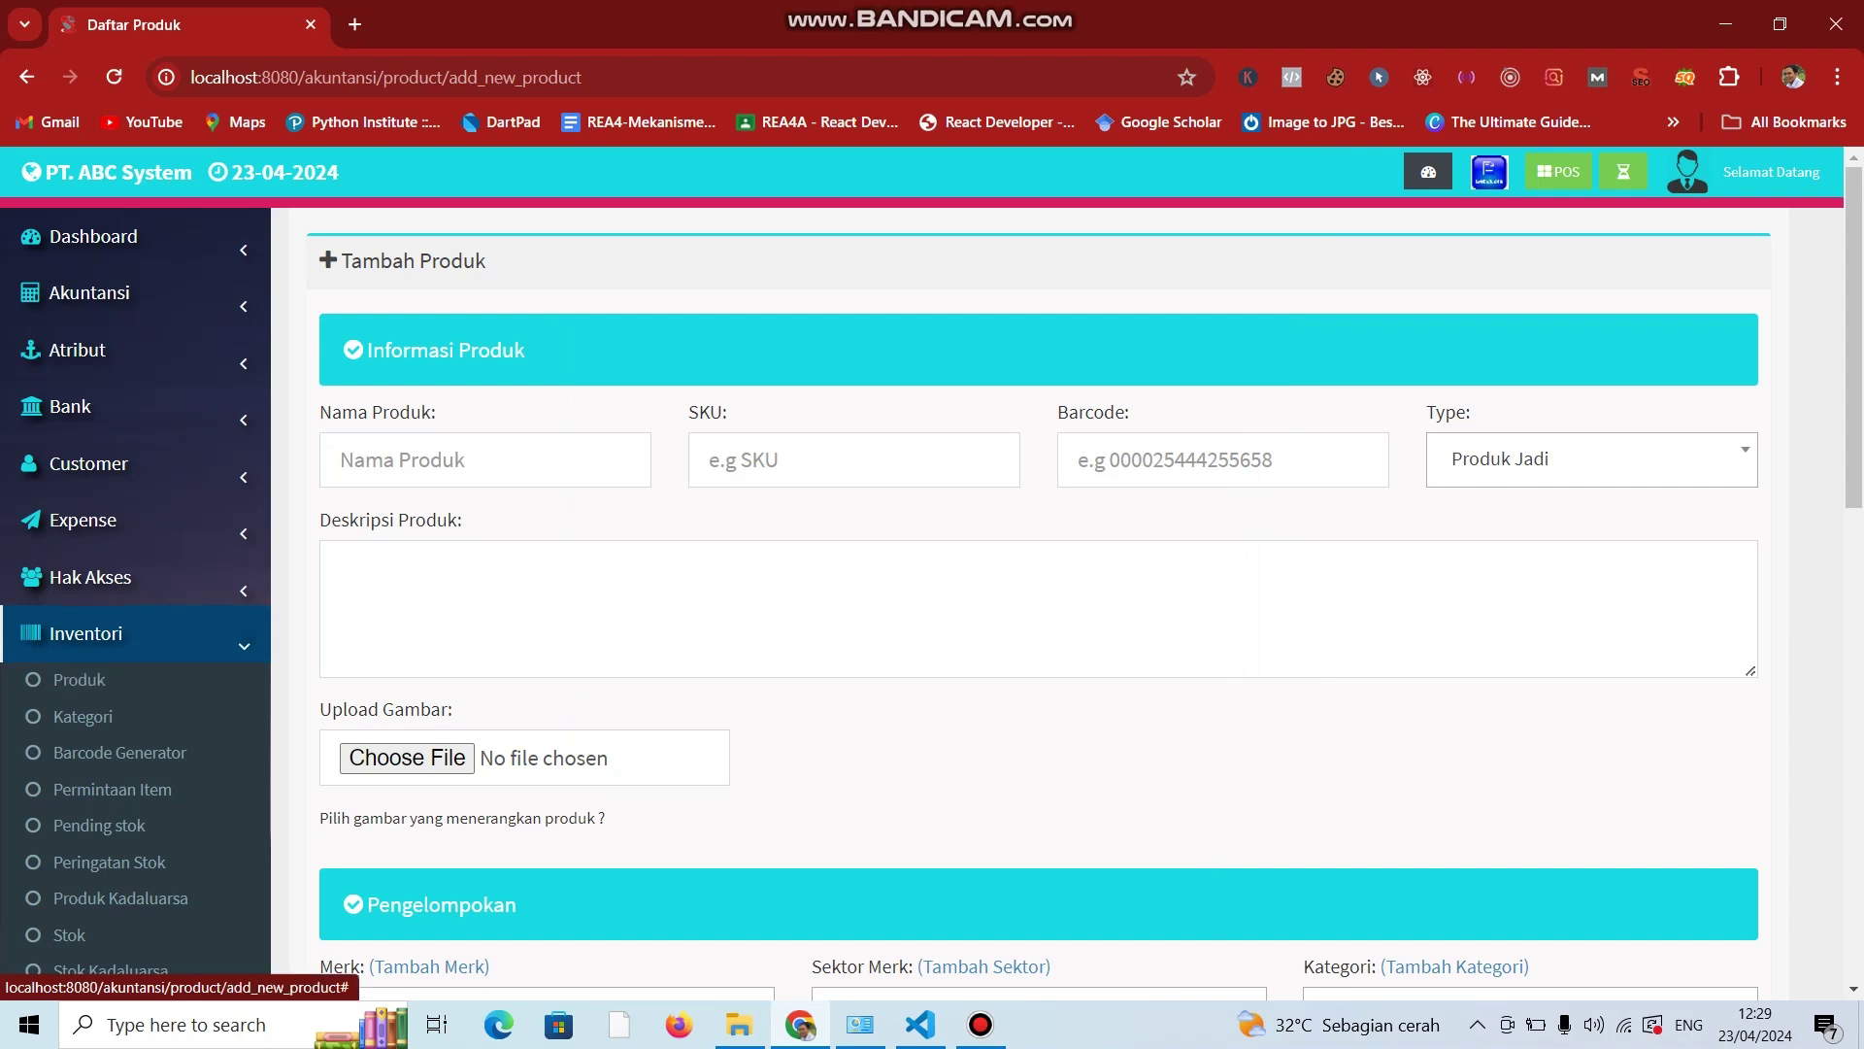
{"action": "left_click", "coordinate": [98, 633]}
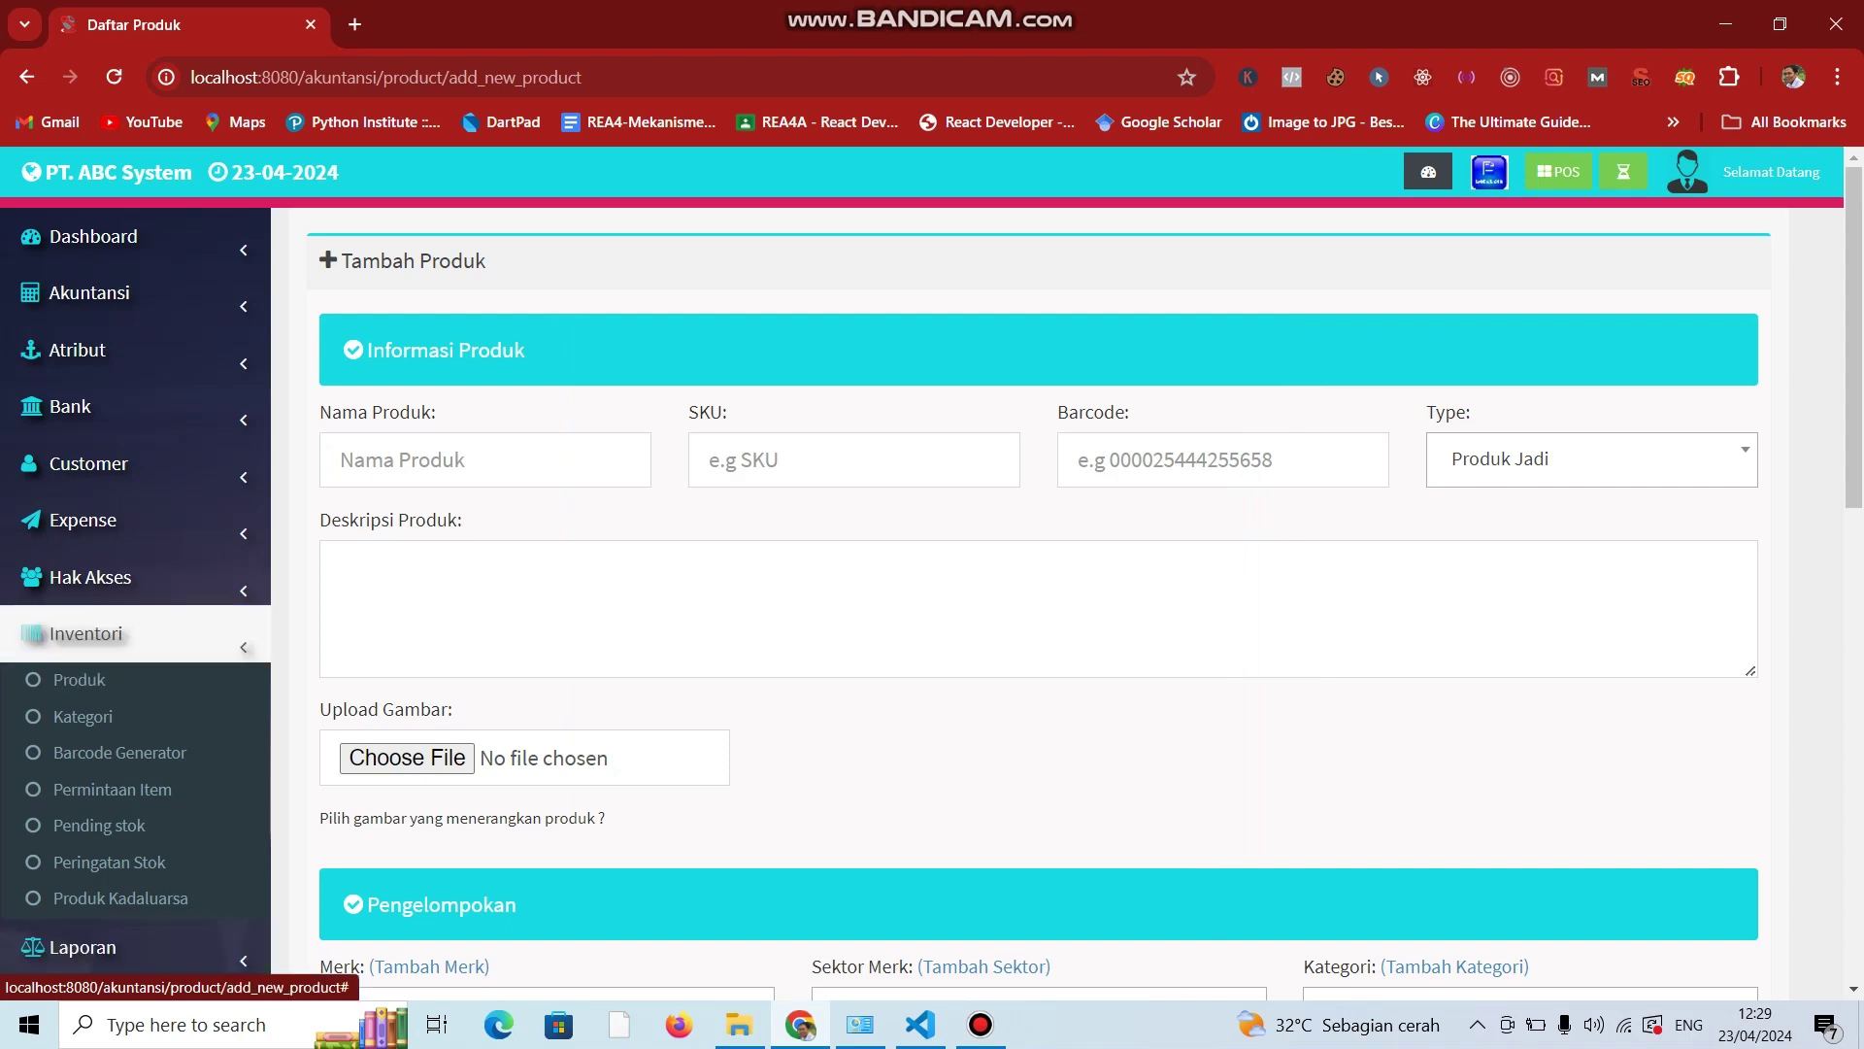
{"action": "left_click", "coordinate": [97, 633]}
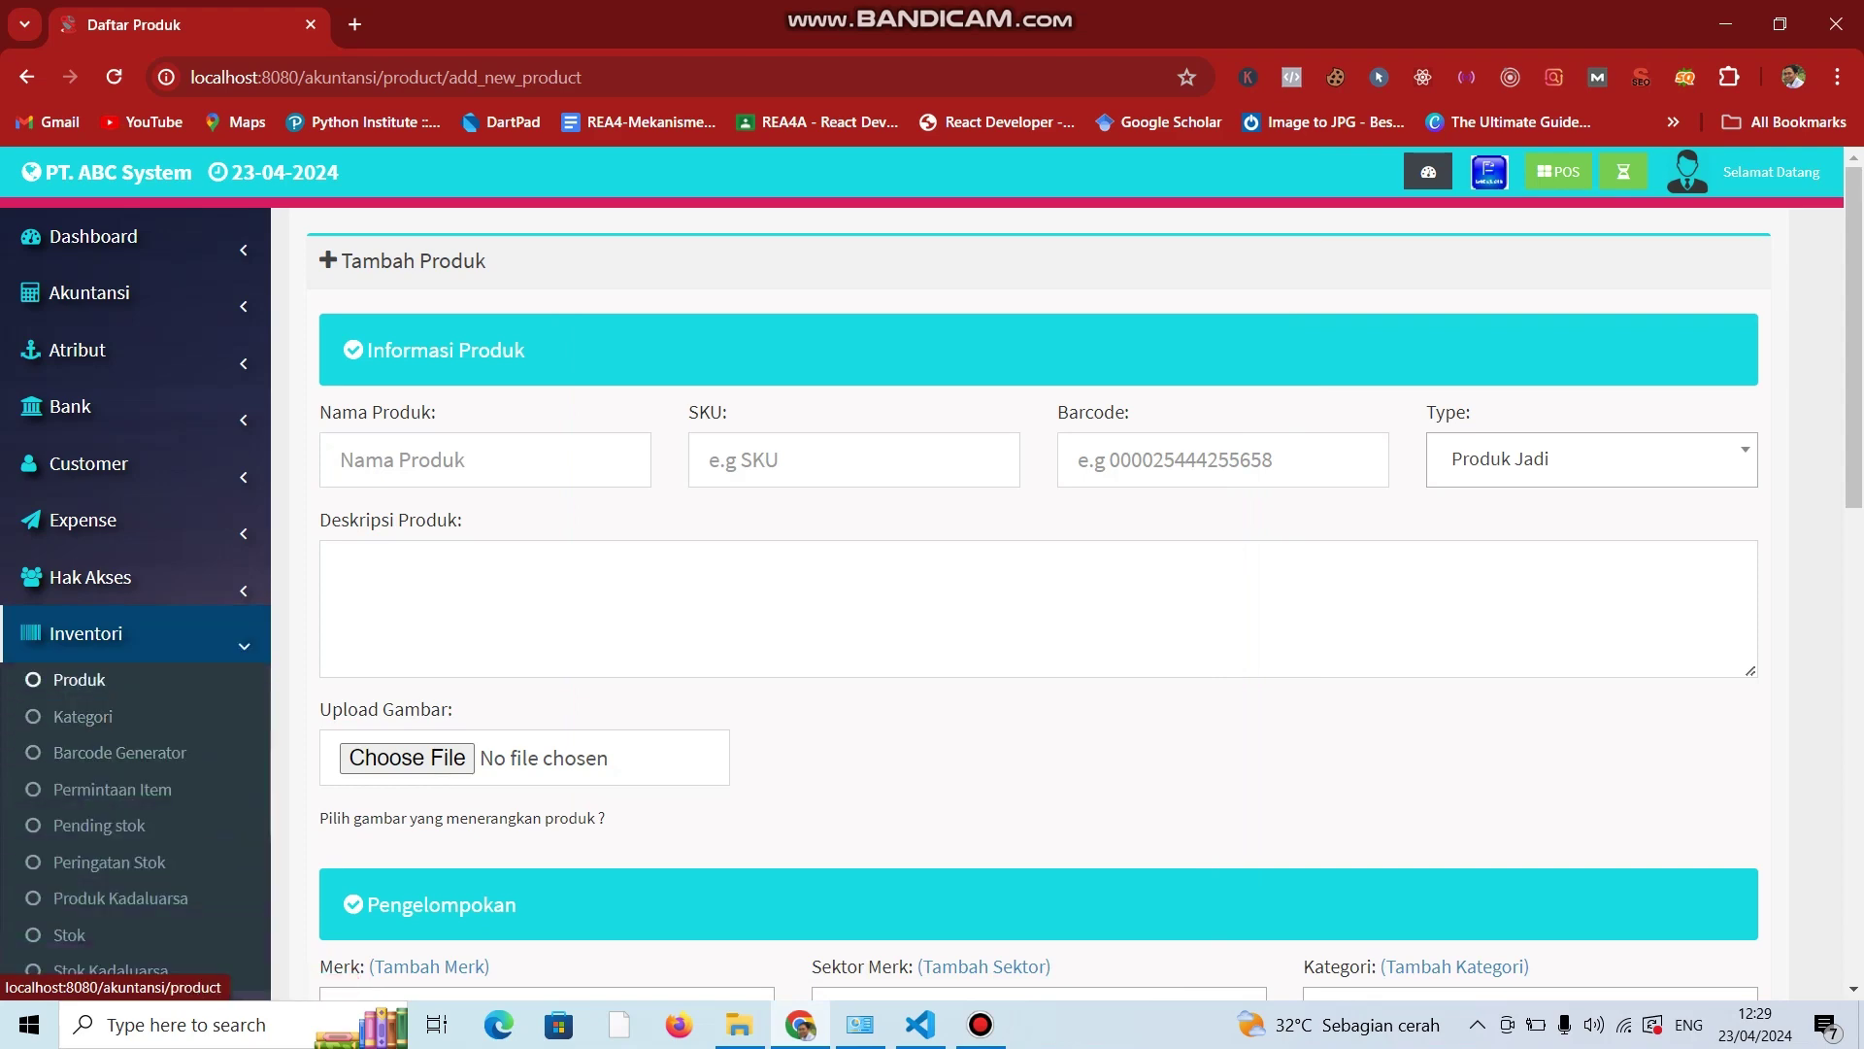
{"action": "left_click", "coordinate": [79, 679]}
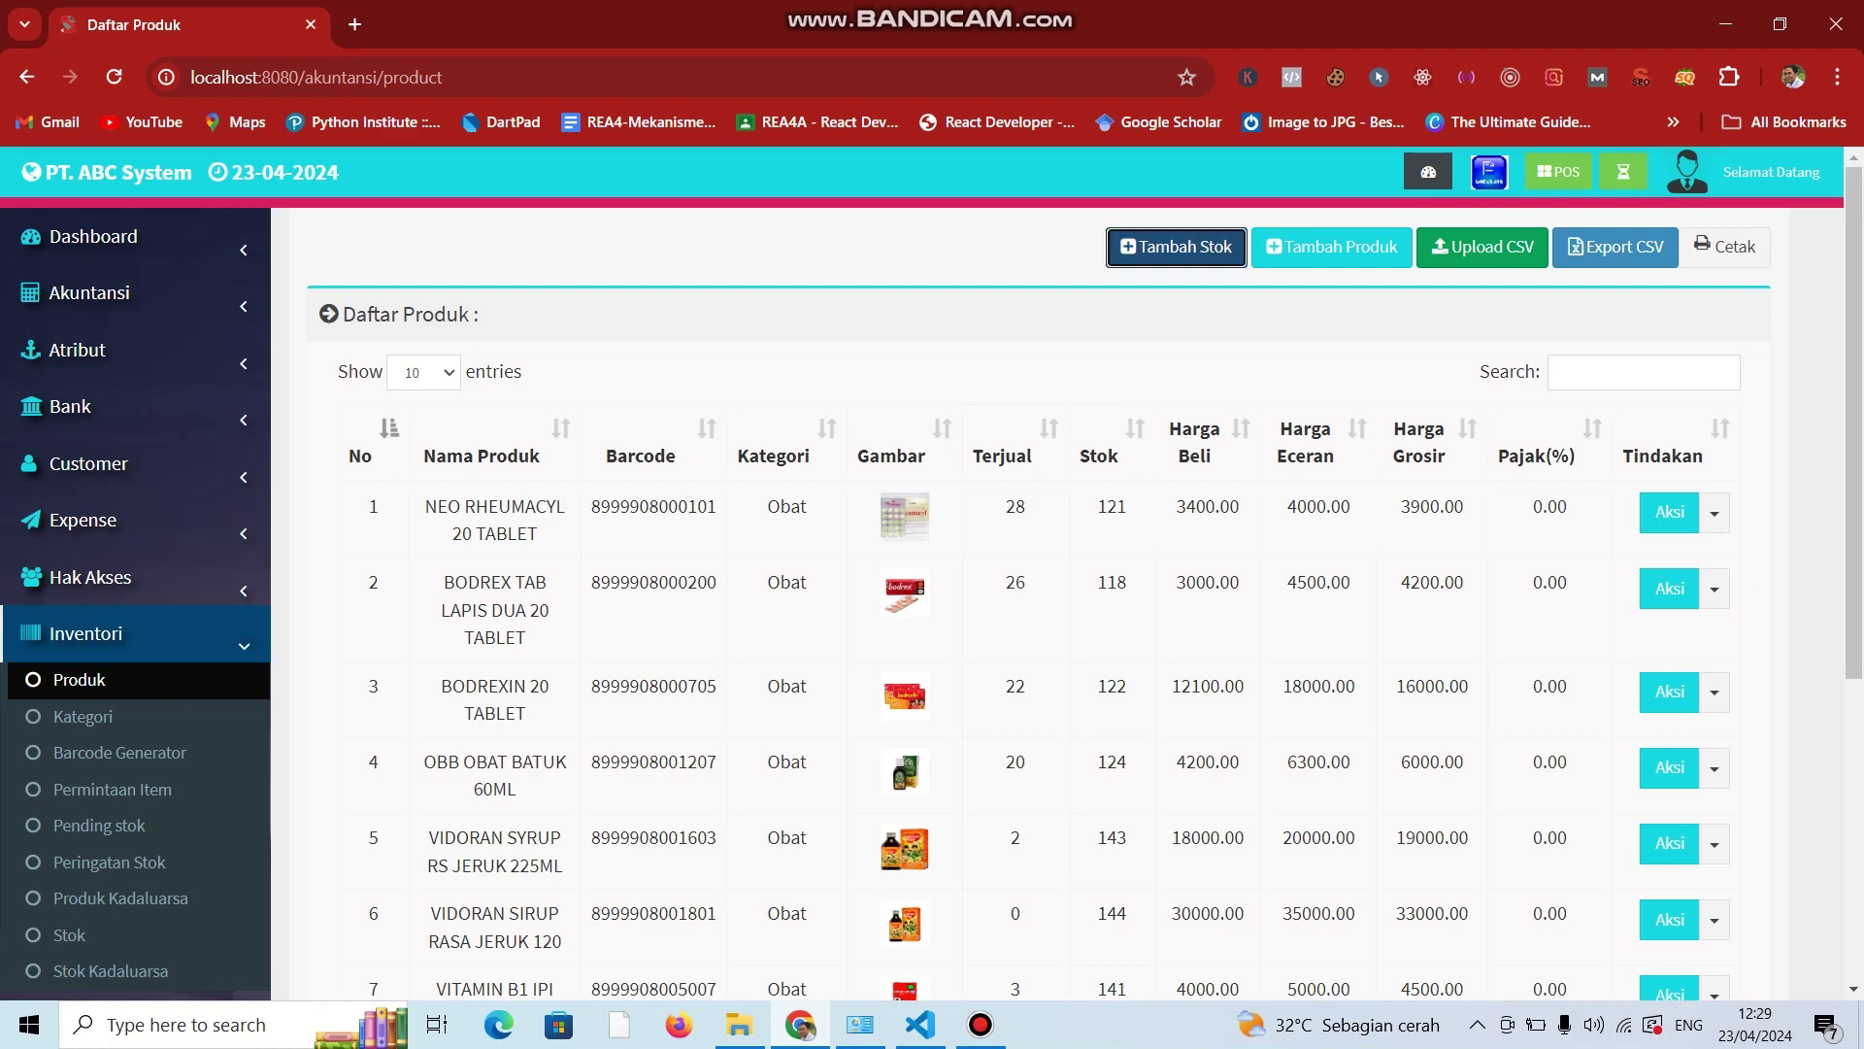
Open the Tambah Stok form from the product list, examine its fields and close it without saving.
{"action": "left_click", "coordinate": [1176, 247]}
{"action": "scroll", "coordinate": [911, 485], "scroll_direction": "down", "scroll_amount": 4}
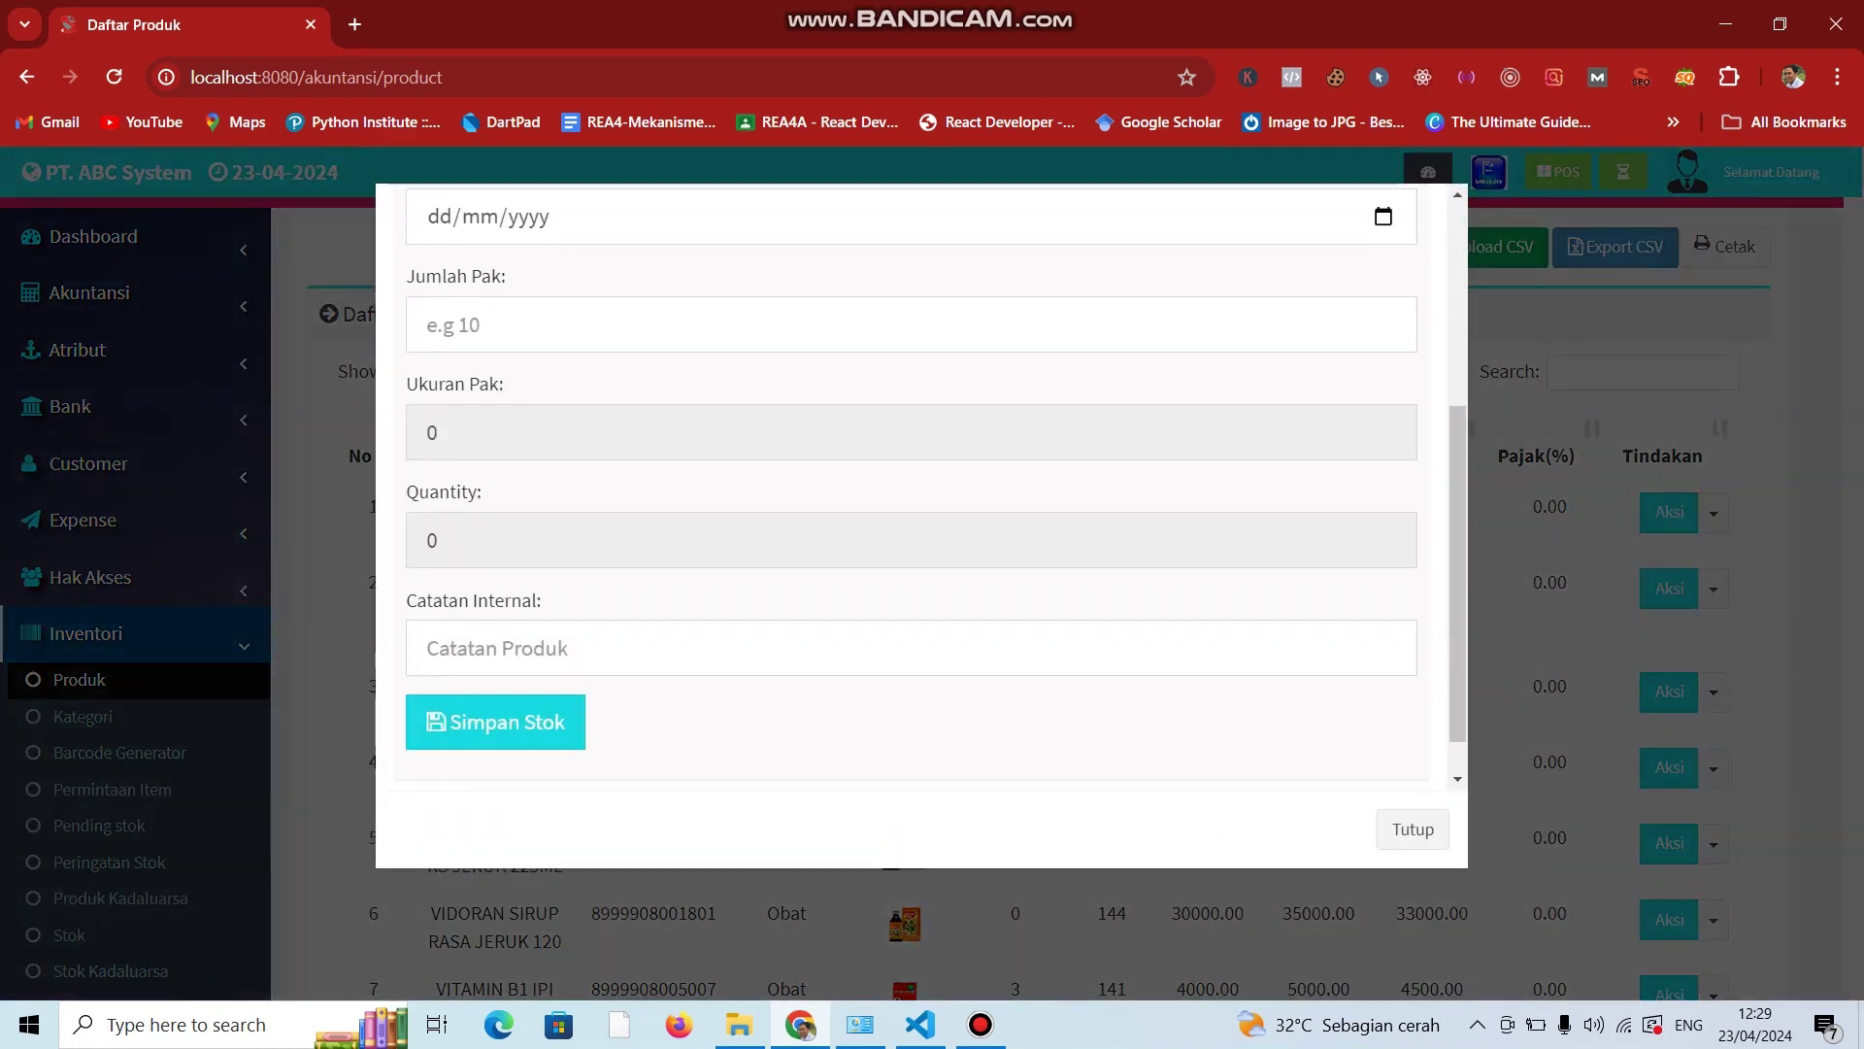
{"action": "scroll", "coordinate": [911, 485], "scroll_direction": "up", "scroll_amount": 5}
{"action": "scroll", "coordinate": [911, 485], "scroll_direction": "down", "scroll_amount": 6}
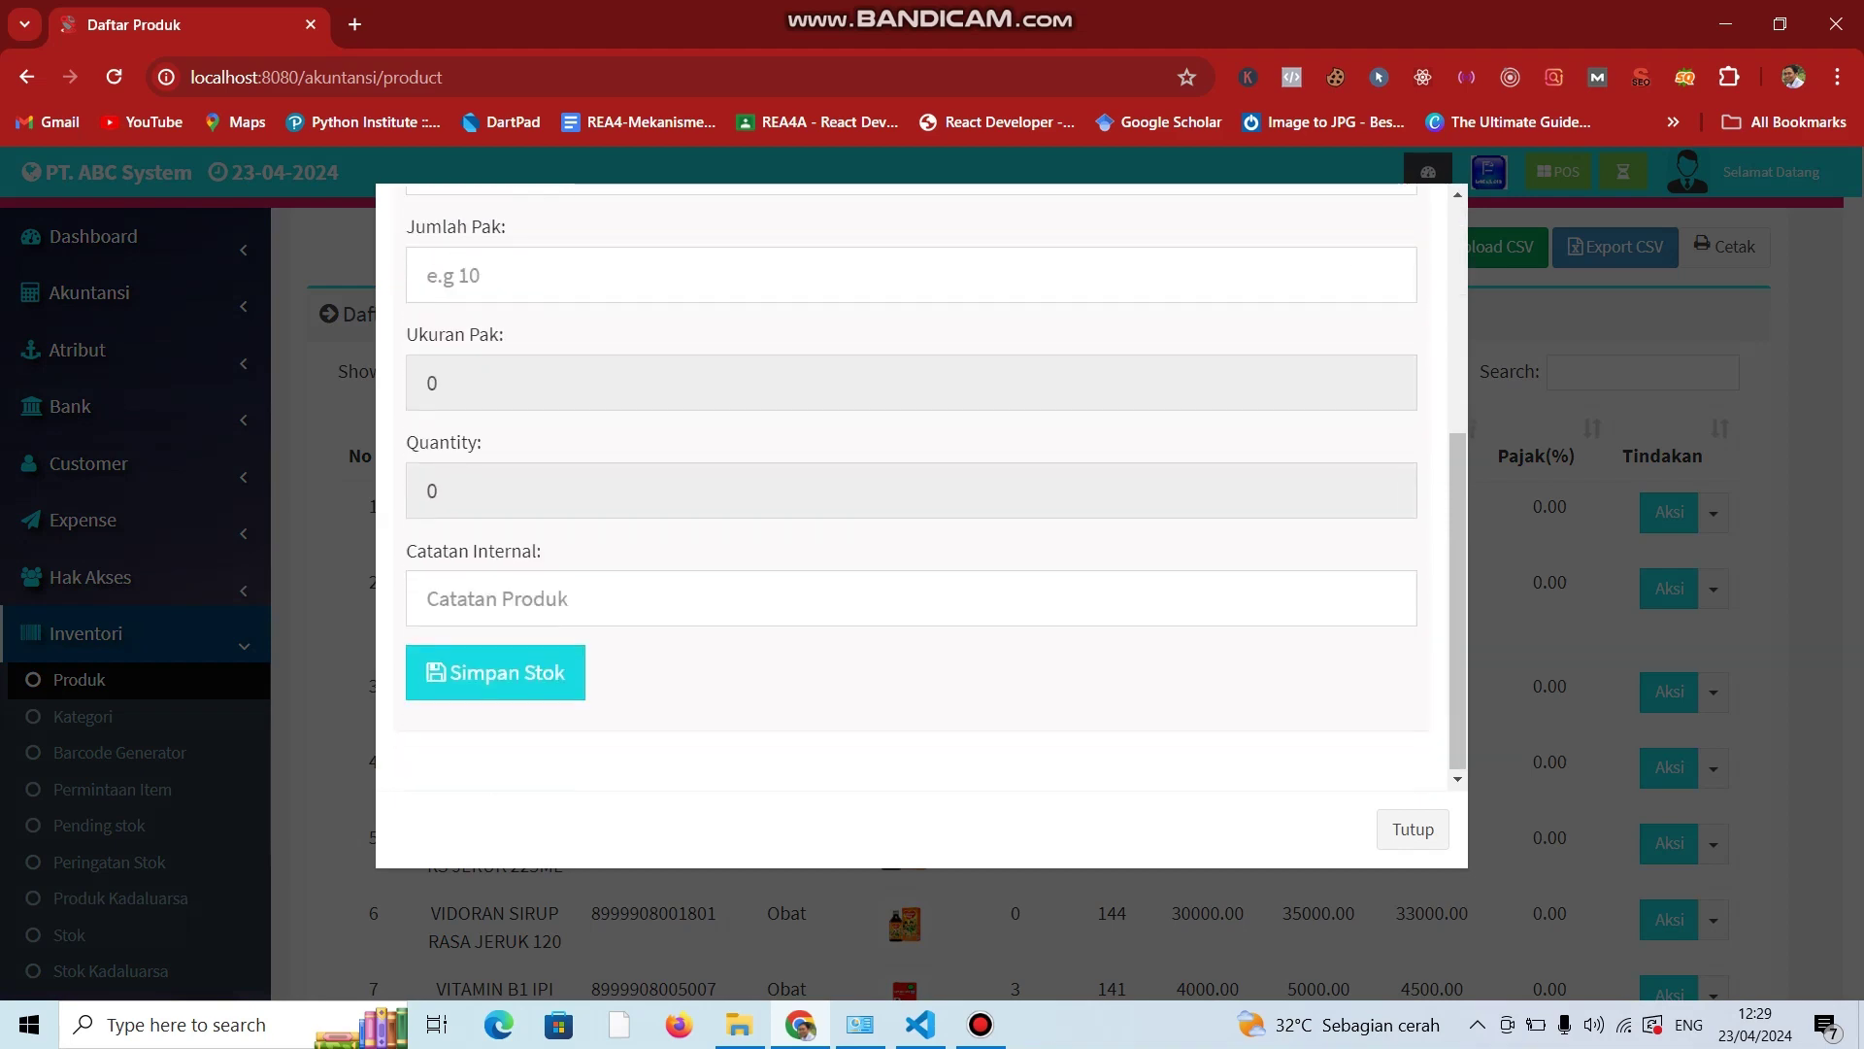
{"action": "scroll", "coordinate": [911, 485], "scroll_direction": "up", "scroll_amount": 4}
{"action": "left_click", "coordinate": [1404, 230]}
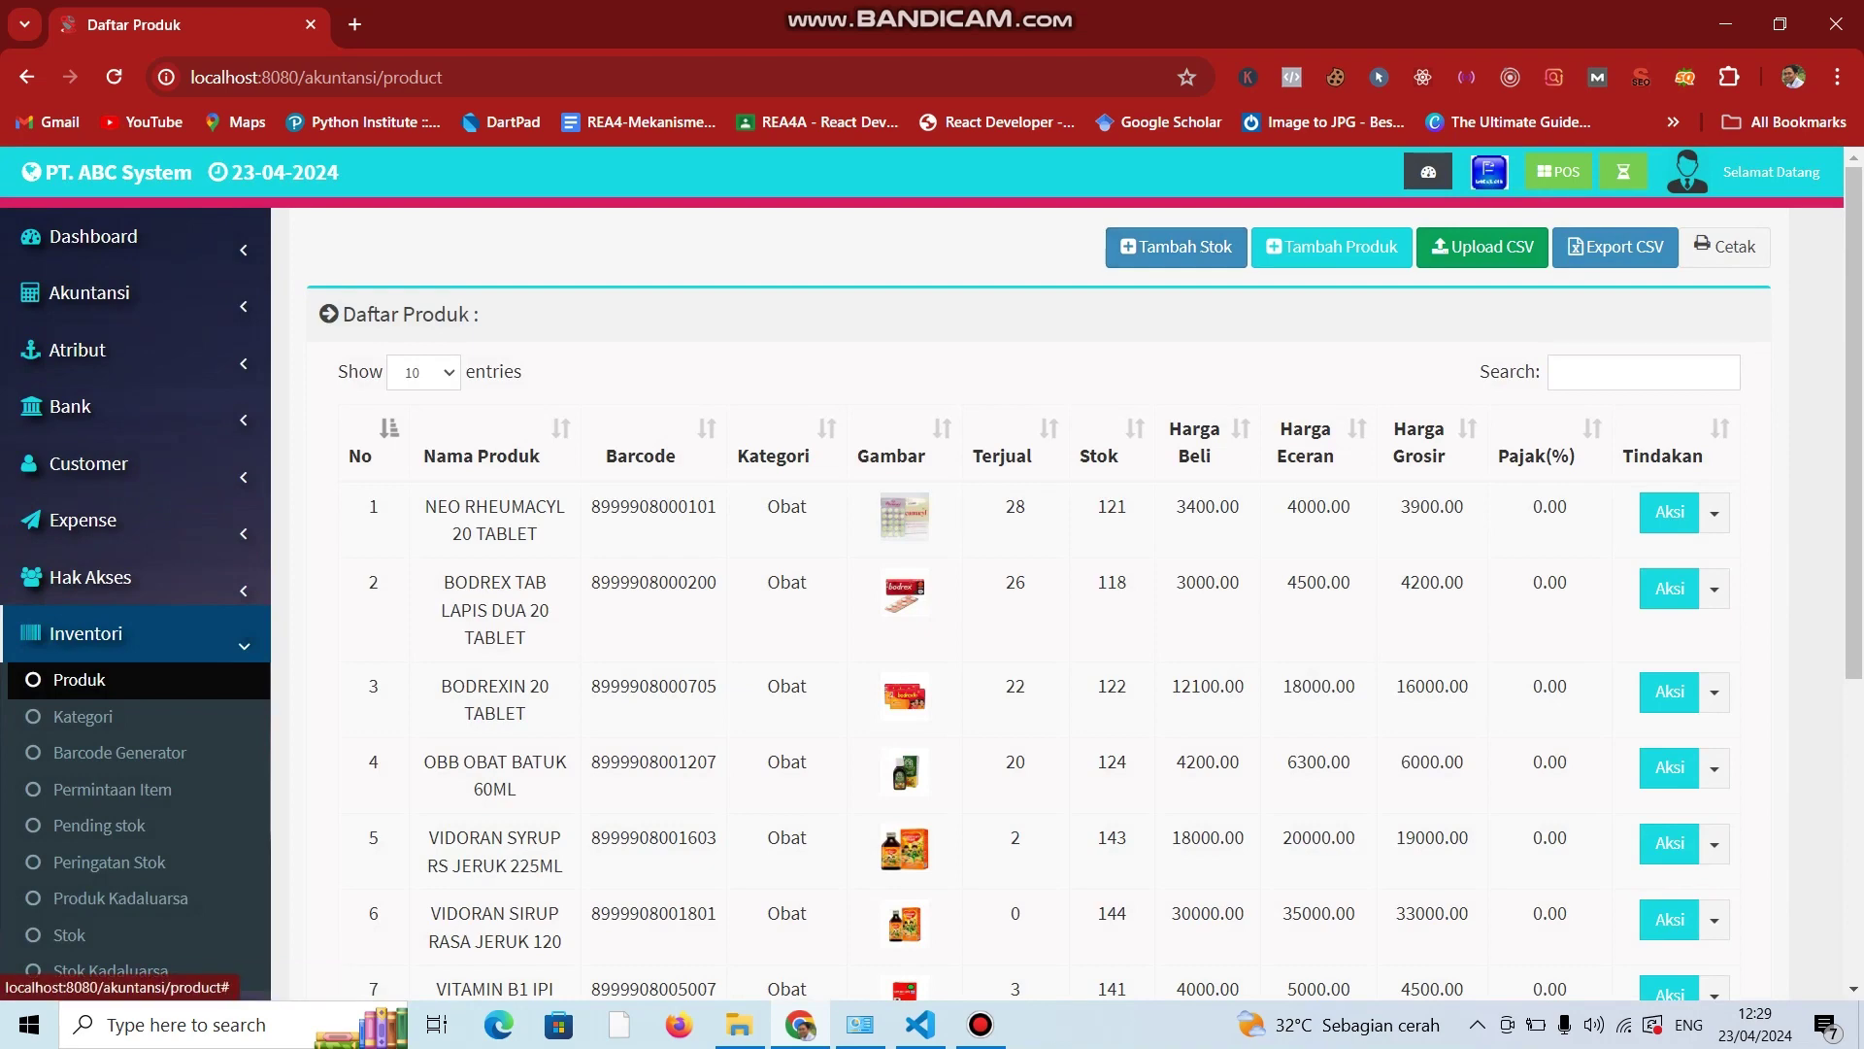
Look over the product list, and open and view the category list (Kategori) in Inventori.
{"action": "scroll", "coordinate": [121, 533], "scroll_direction": "down", "scroll_amount": 4}
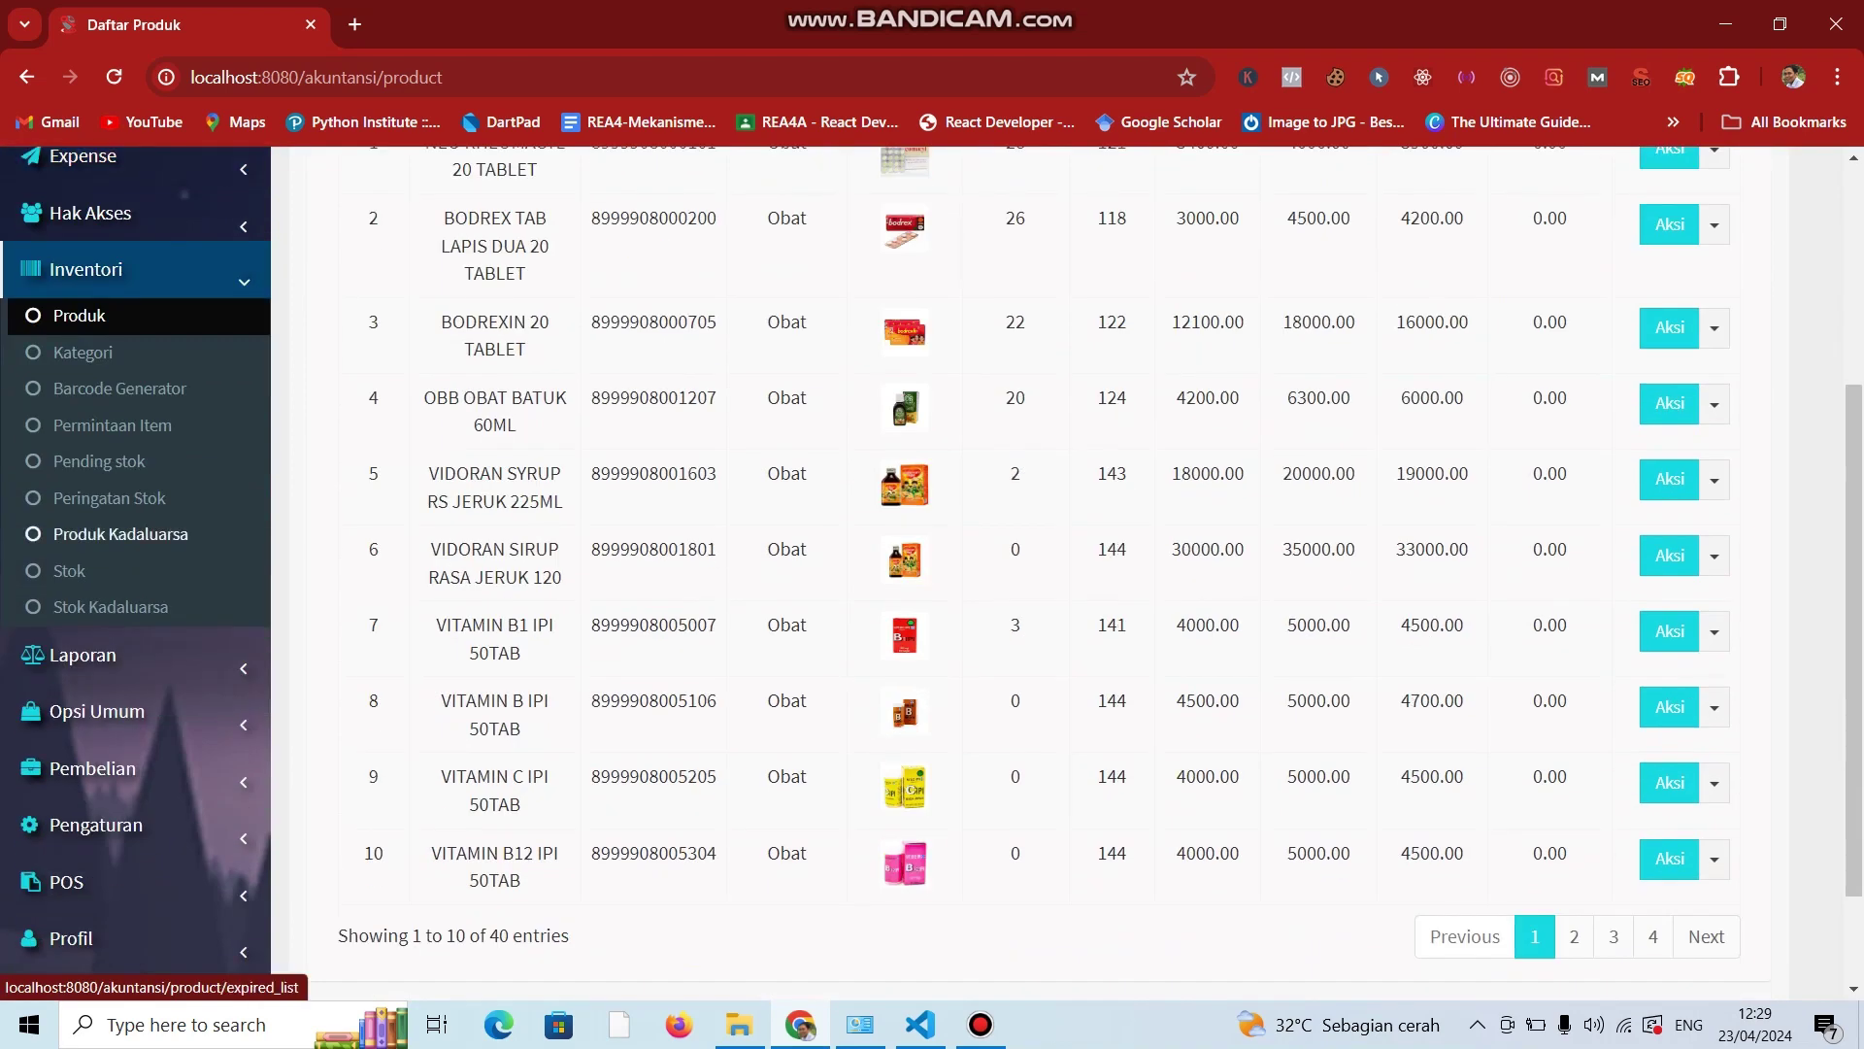
{"action": "scroll", "coordinate": [120, 521], "scroll_direction": "up", "scroll_amount": 1}
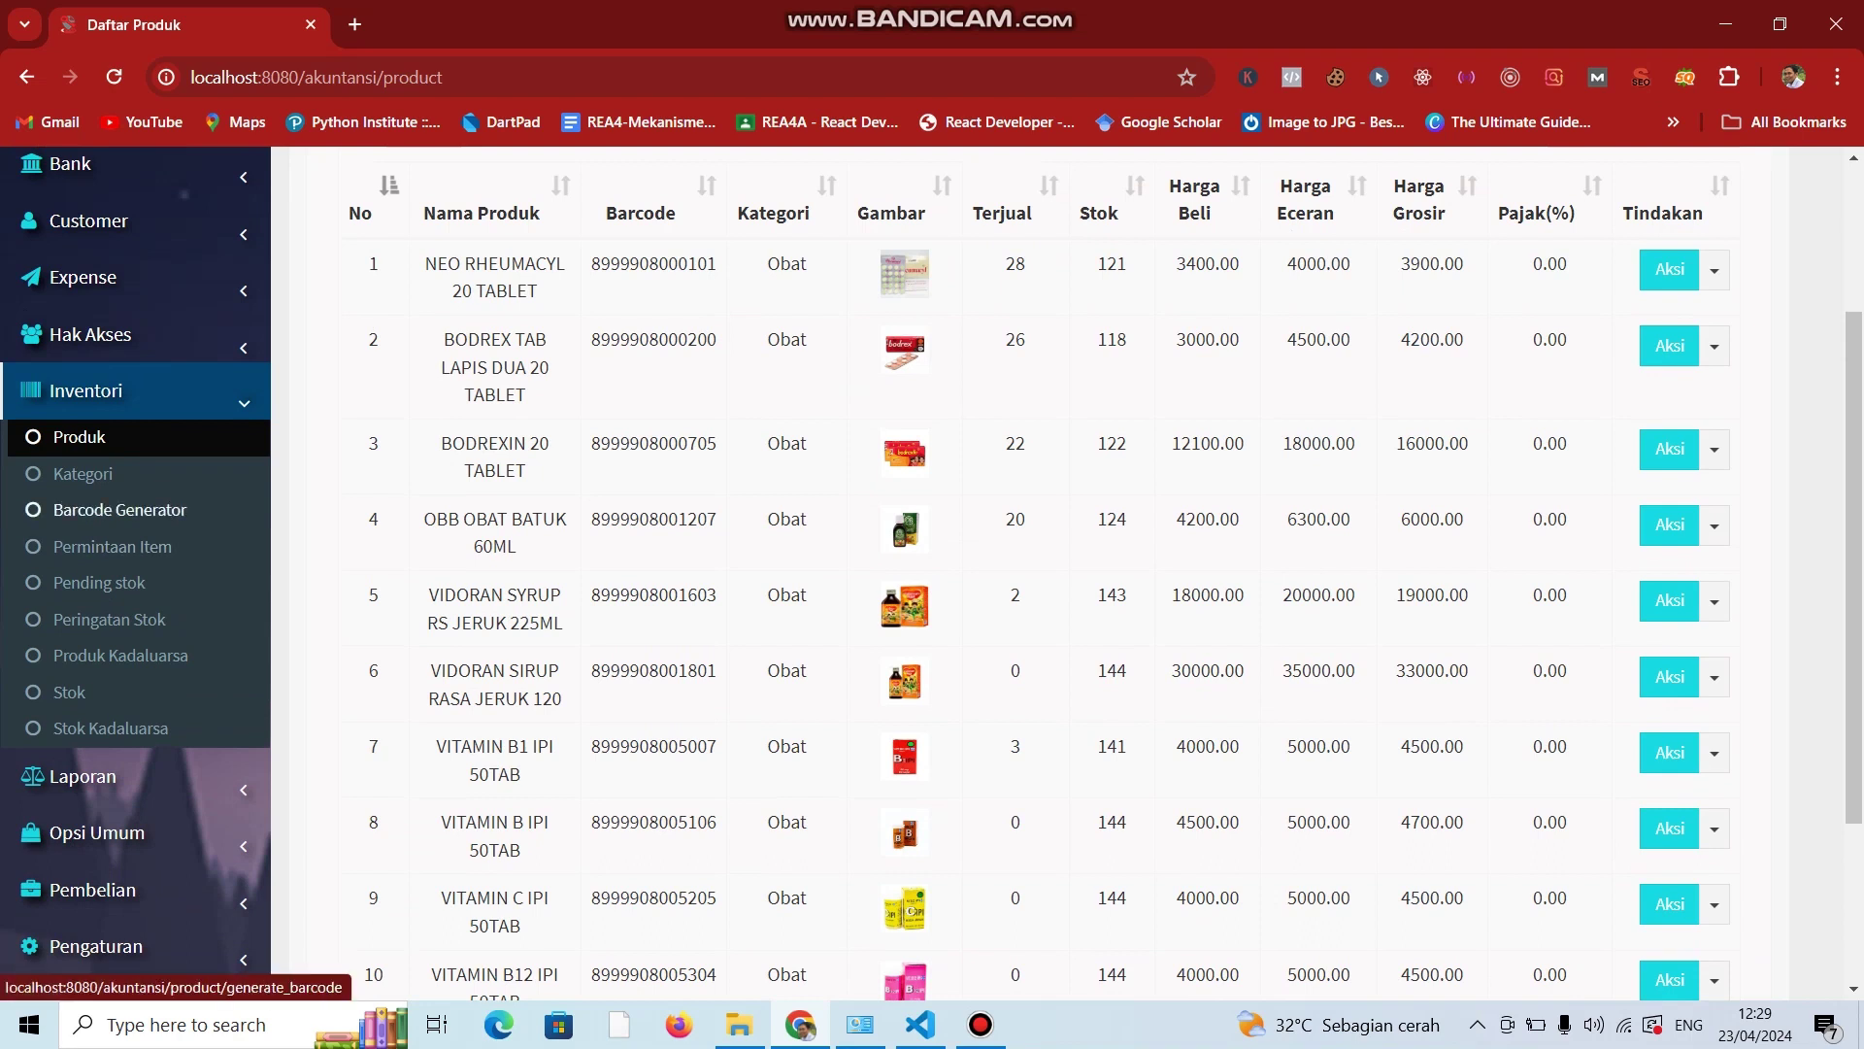
{"action": "scroll", "coordinate": [120, 510], "scroll_direction": "up", "scroll_amount": 1}
{"action": "scroll", "coordinate": [121, 510], "scroll_direction": "up", "scroll_amount": 1}
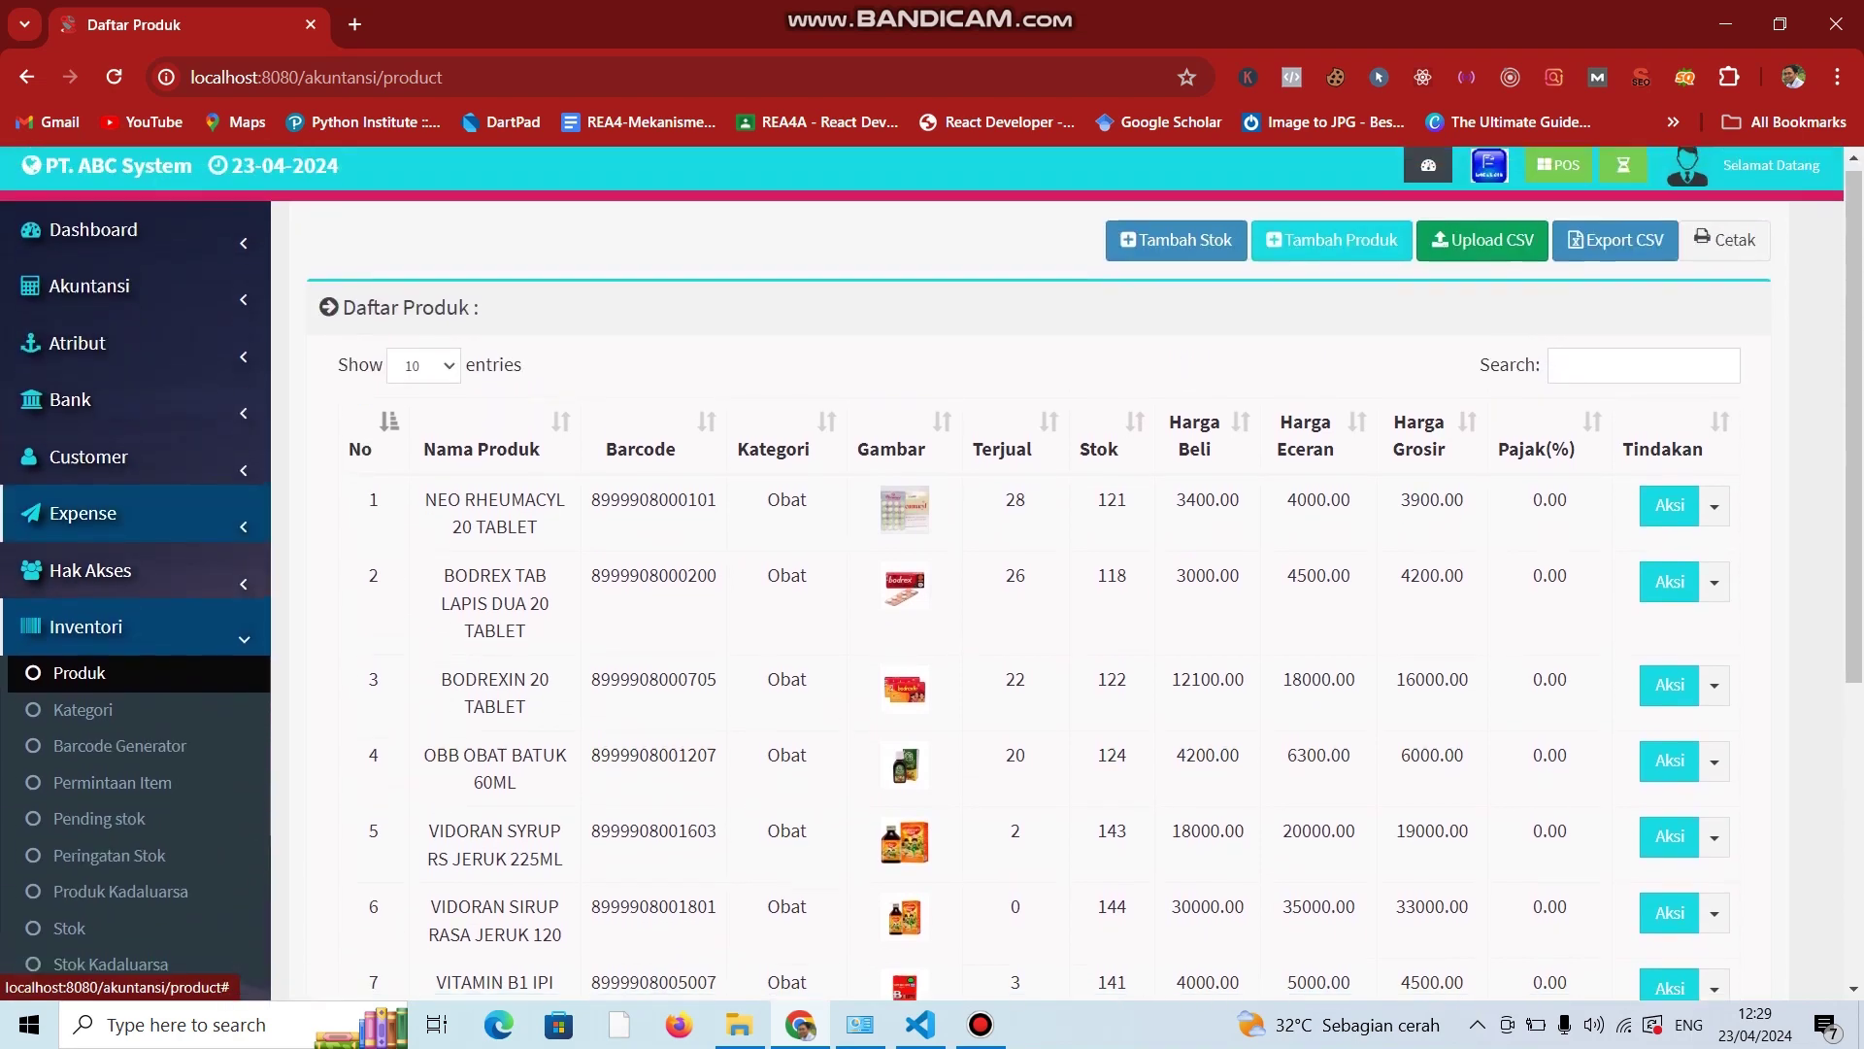
{"action": "scroll", "coordinate": [121, 524], "scroll_direction": "down", "scroll_amount": 2}
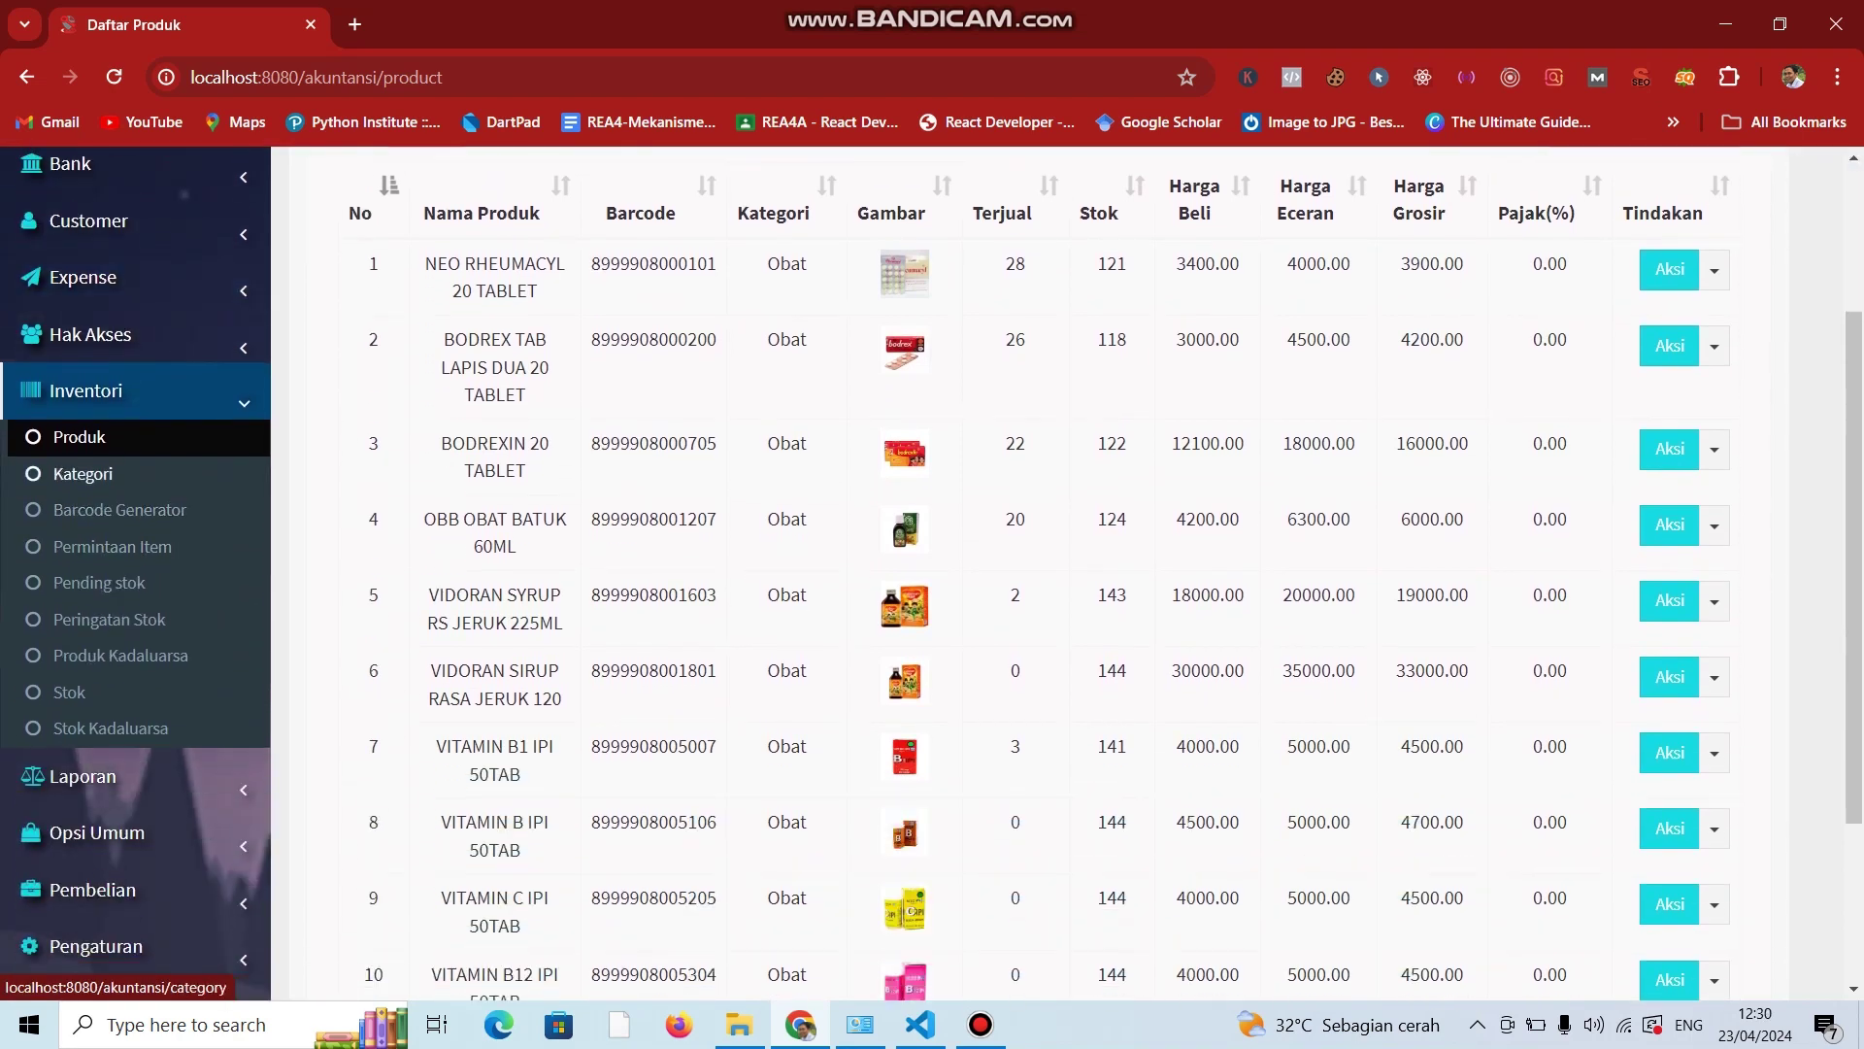
{"action": "left_click", "coordinate": [82, 473]}
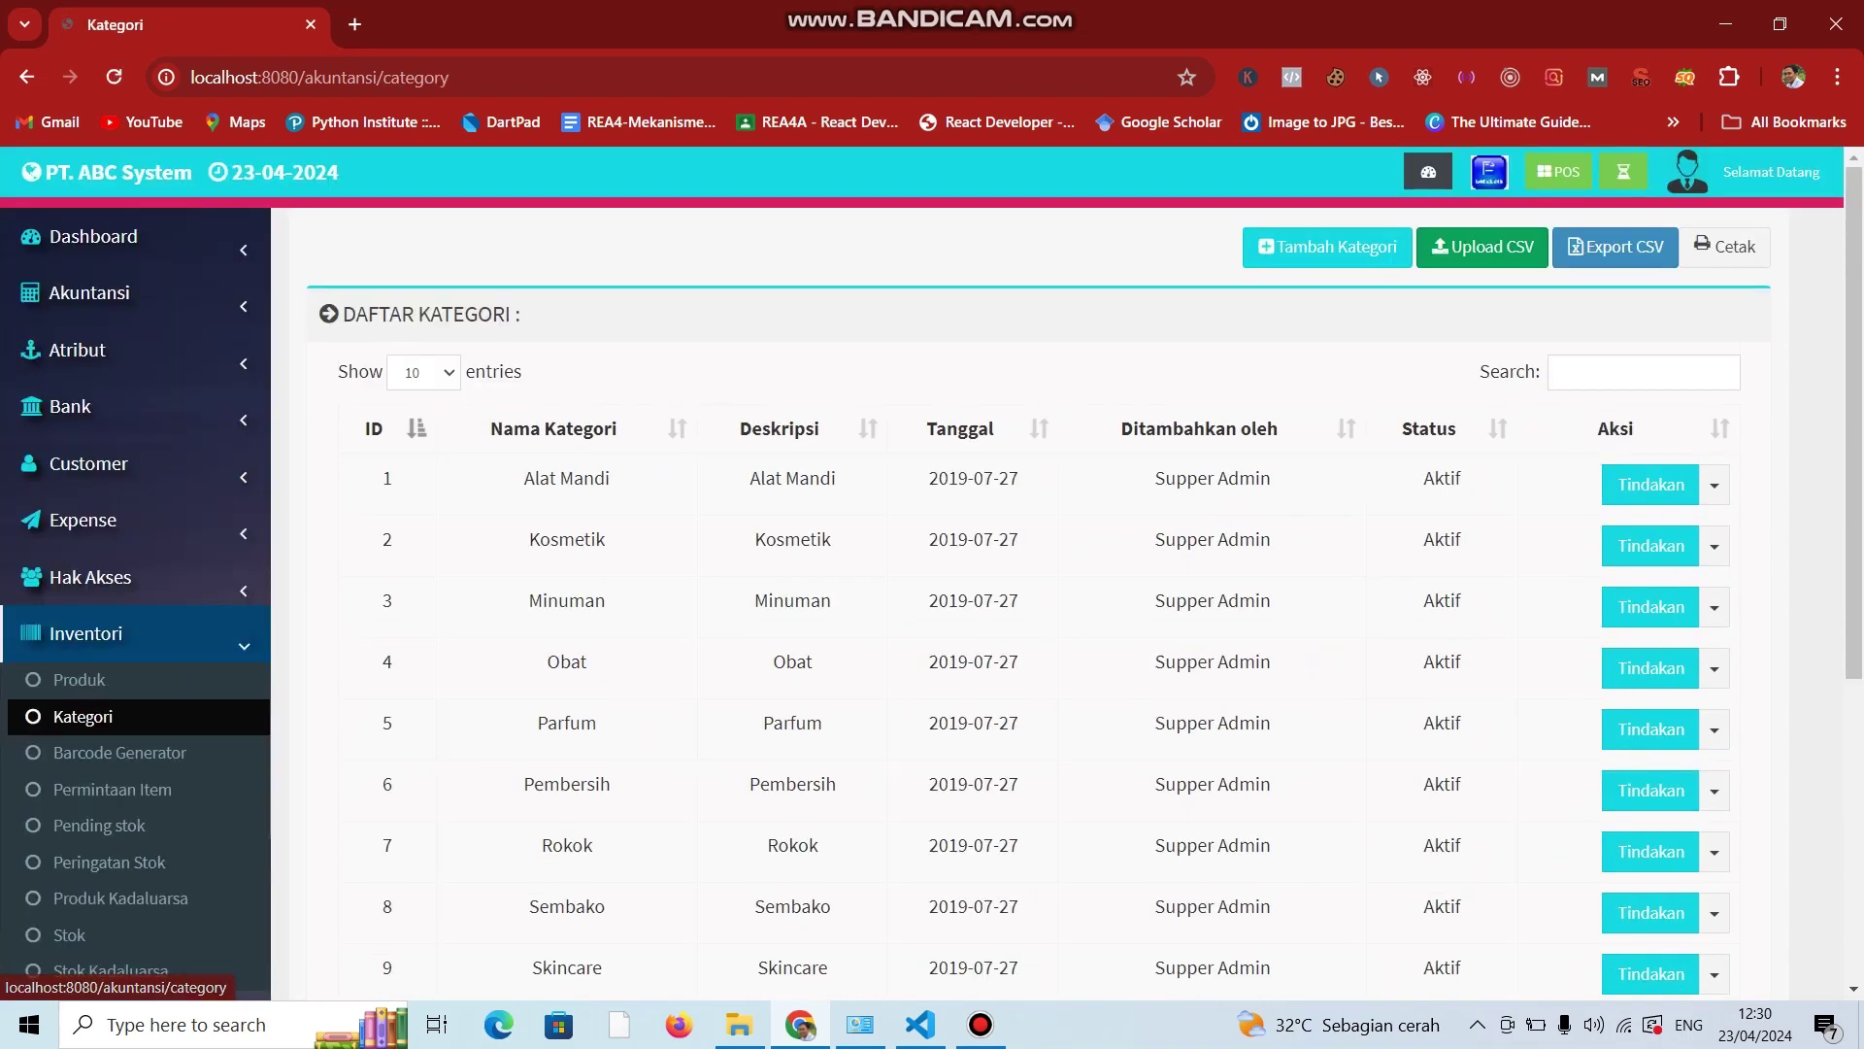
{"action": "scroll", "coordinate": [82, 473], "scroll_direction": "down", "scroll_amount": 1}
{"action": "scroll", "coordinate": [119, 509], "scroll_direction": "down", "scroll_amount": 1}
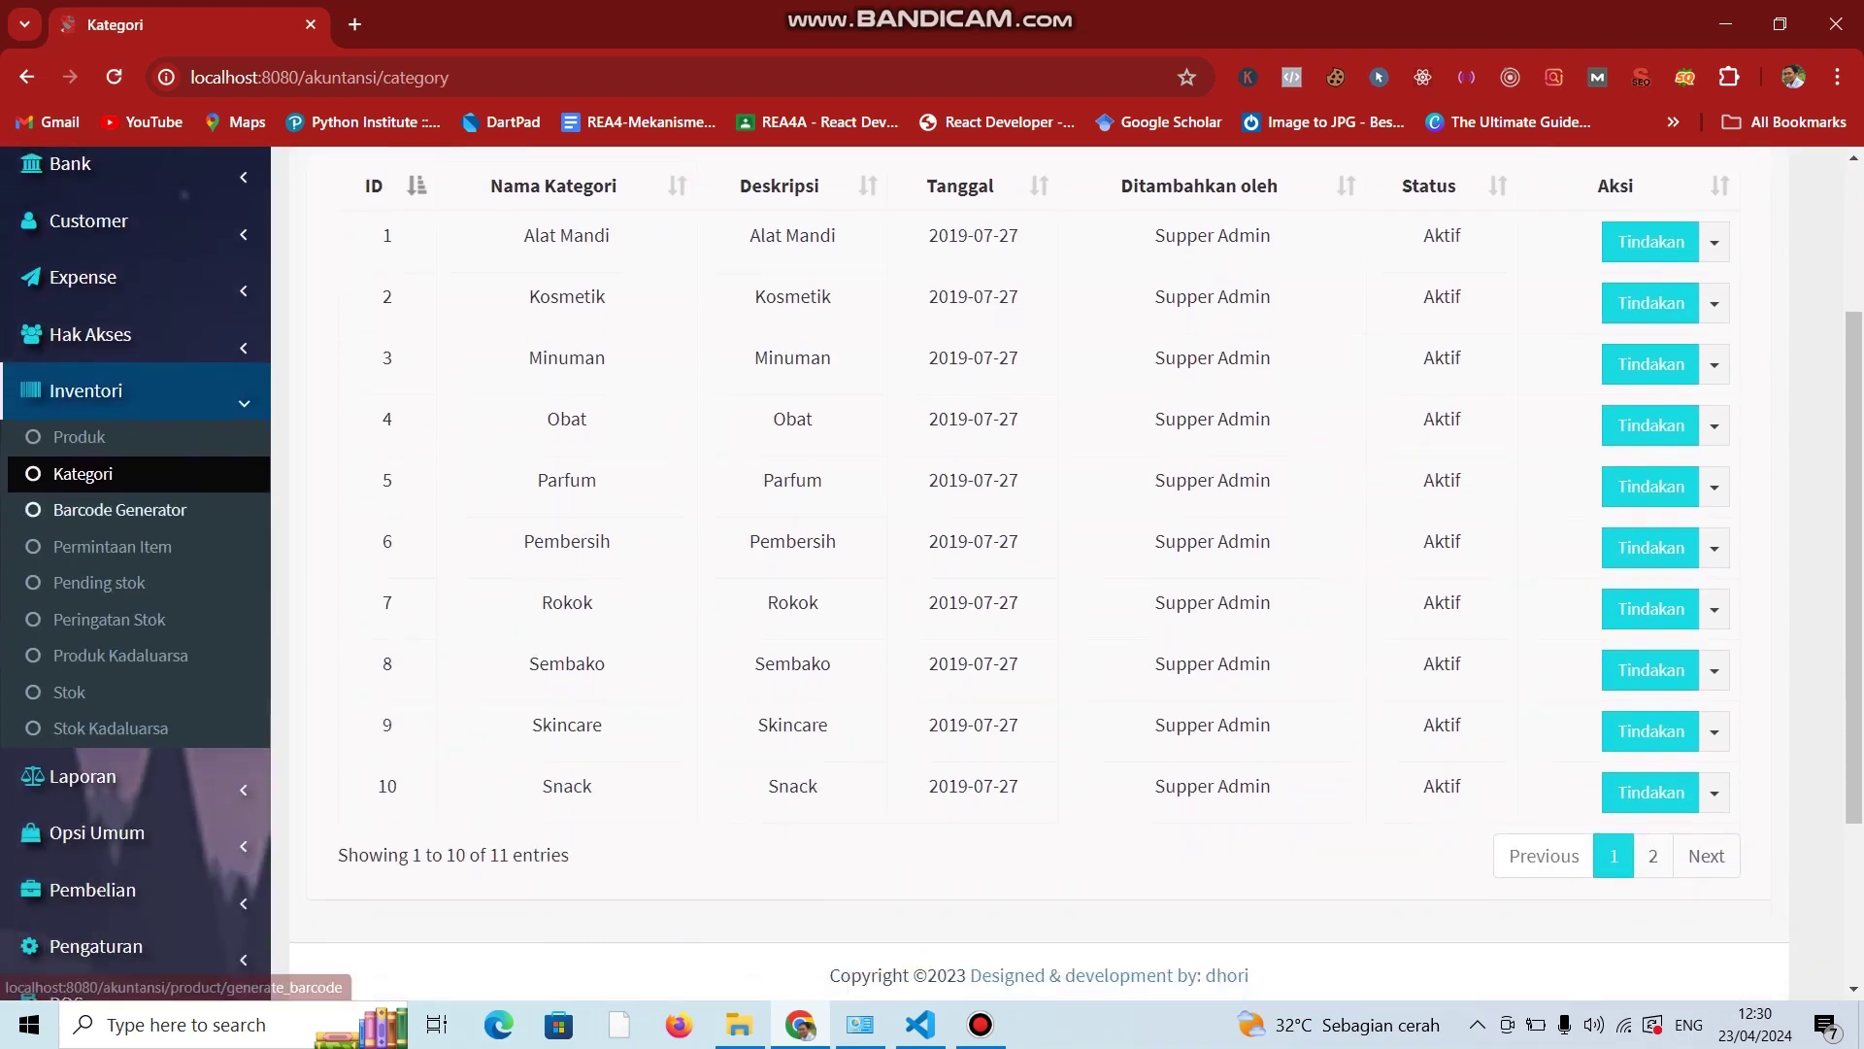
Open the Barcode Generator page and view its barcode creation form, closing it without entering a product.
{"action": "left_click", "coordinate": [119, 508]}
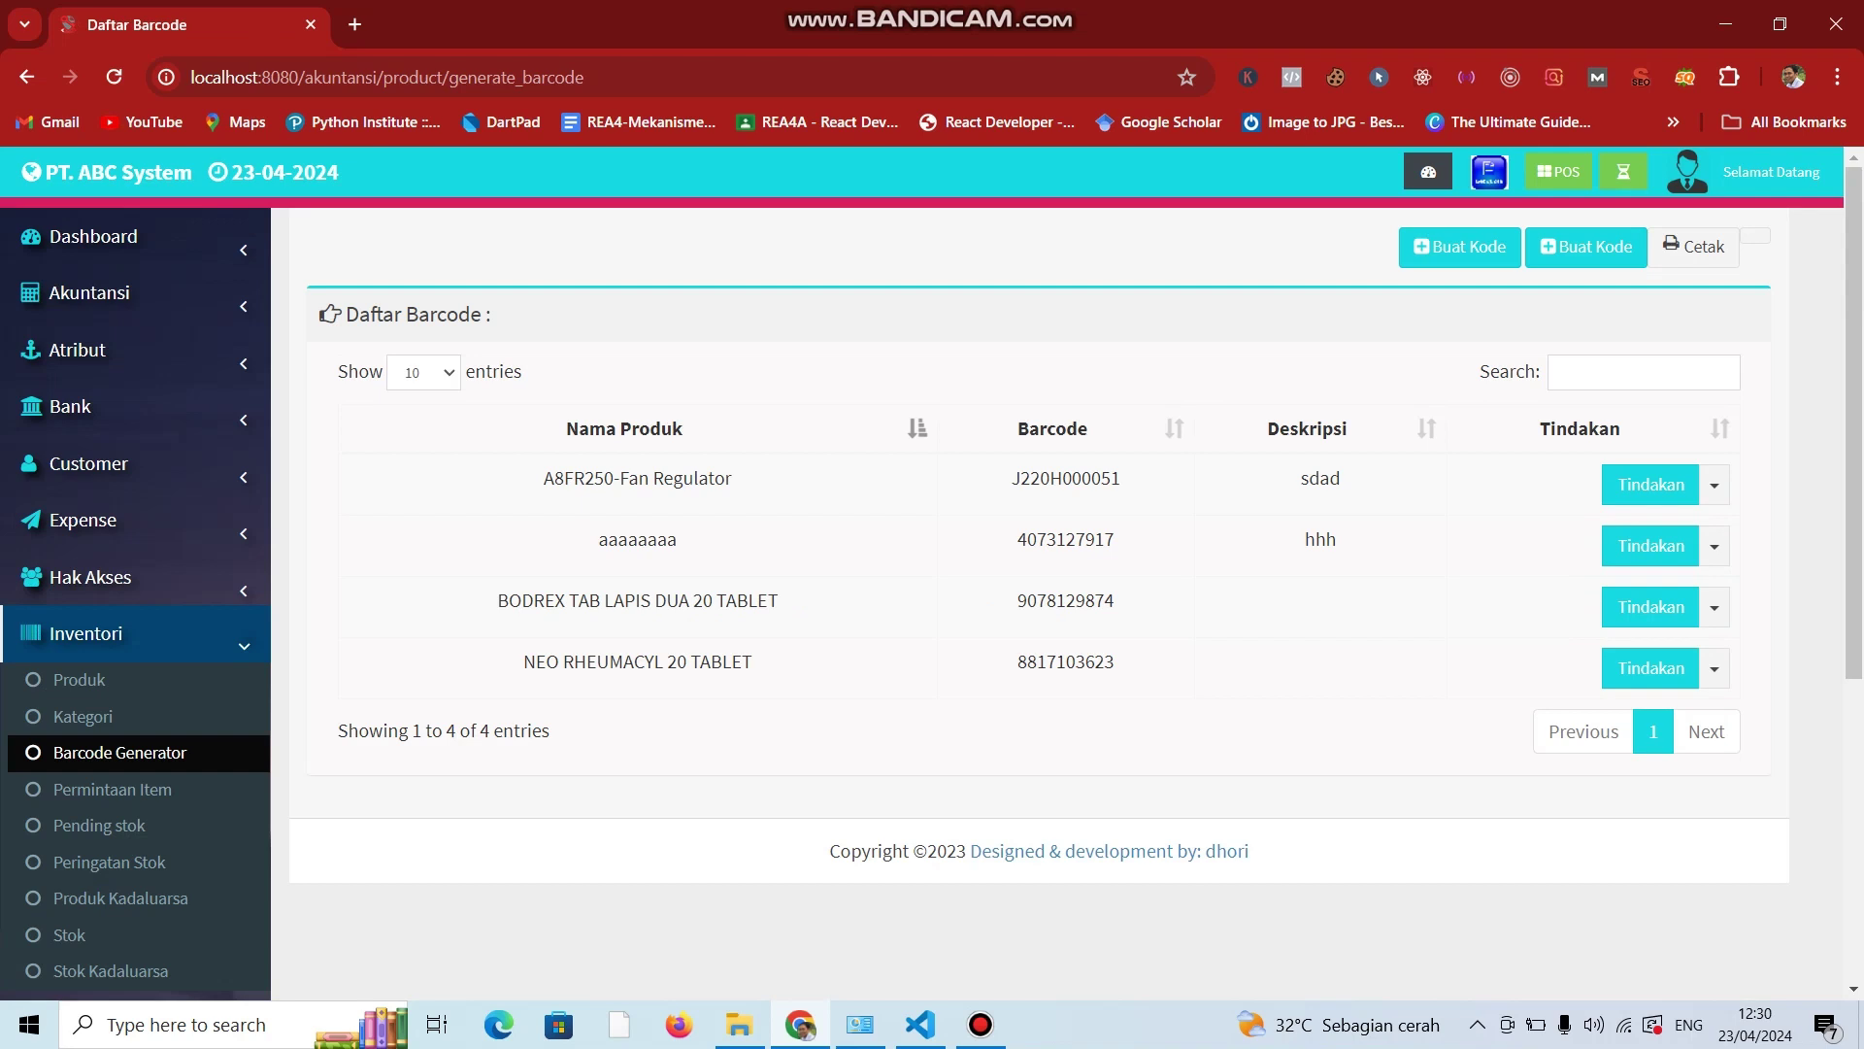
{"action": "left_click", "coordinate": [1460, 246]}
{"action": "left_click", "coordinate": [1460, 247]}
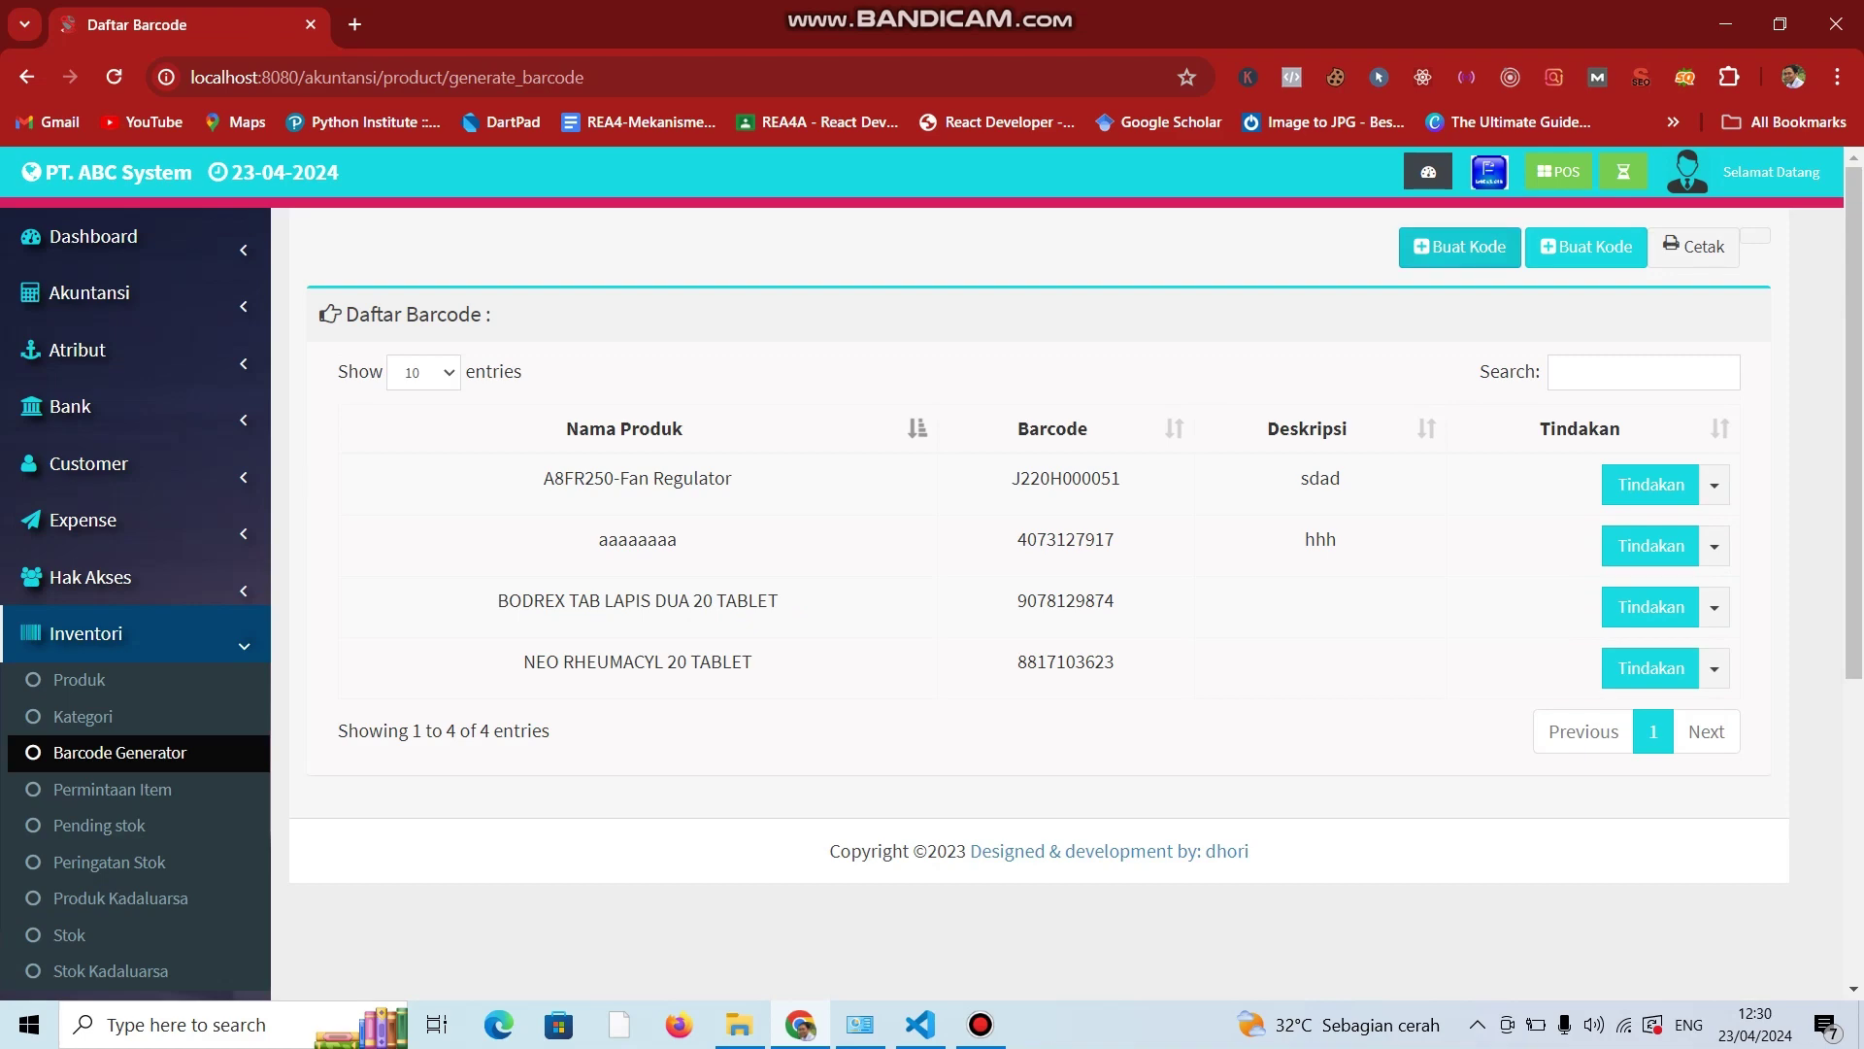
{"action": "left_click", "coordinate": [1459, 247]}
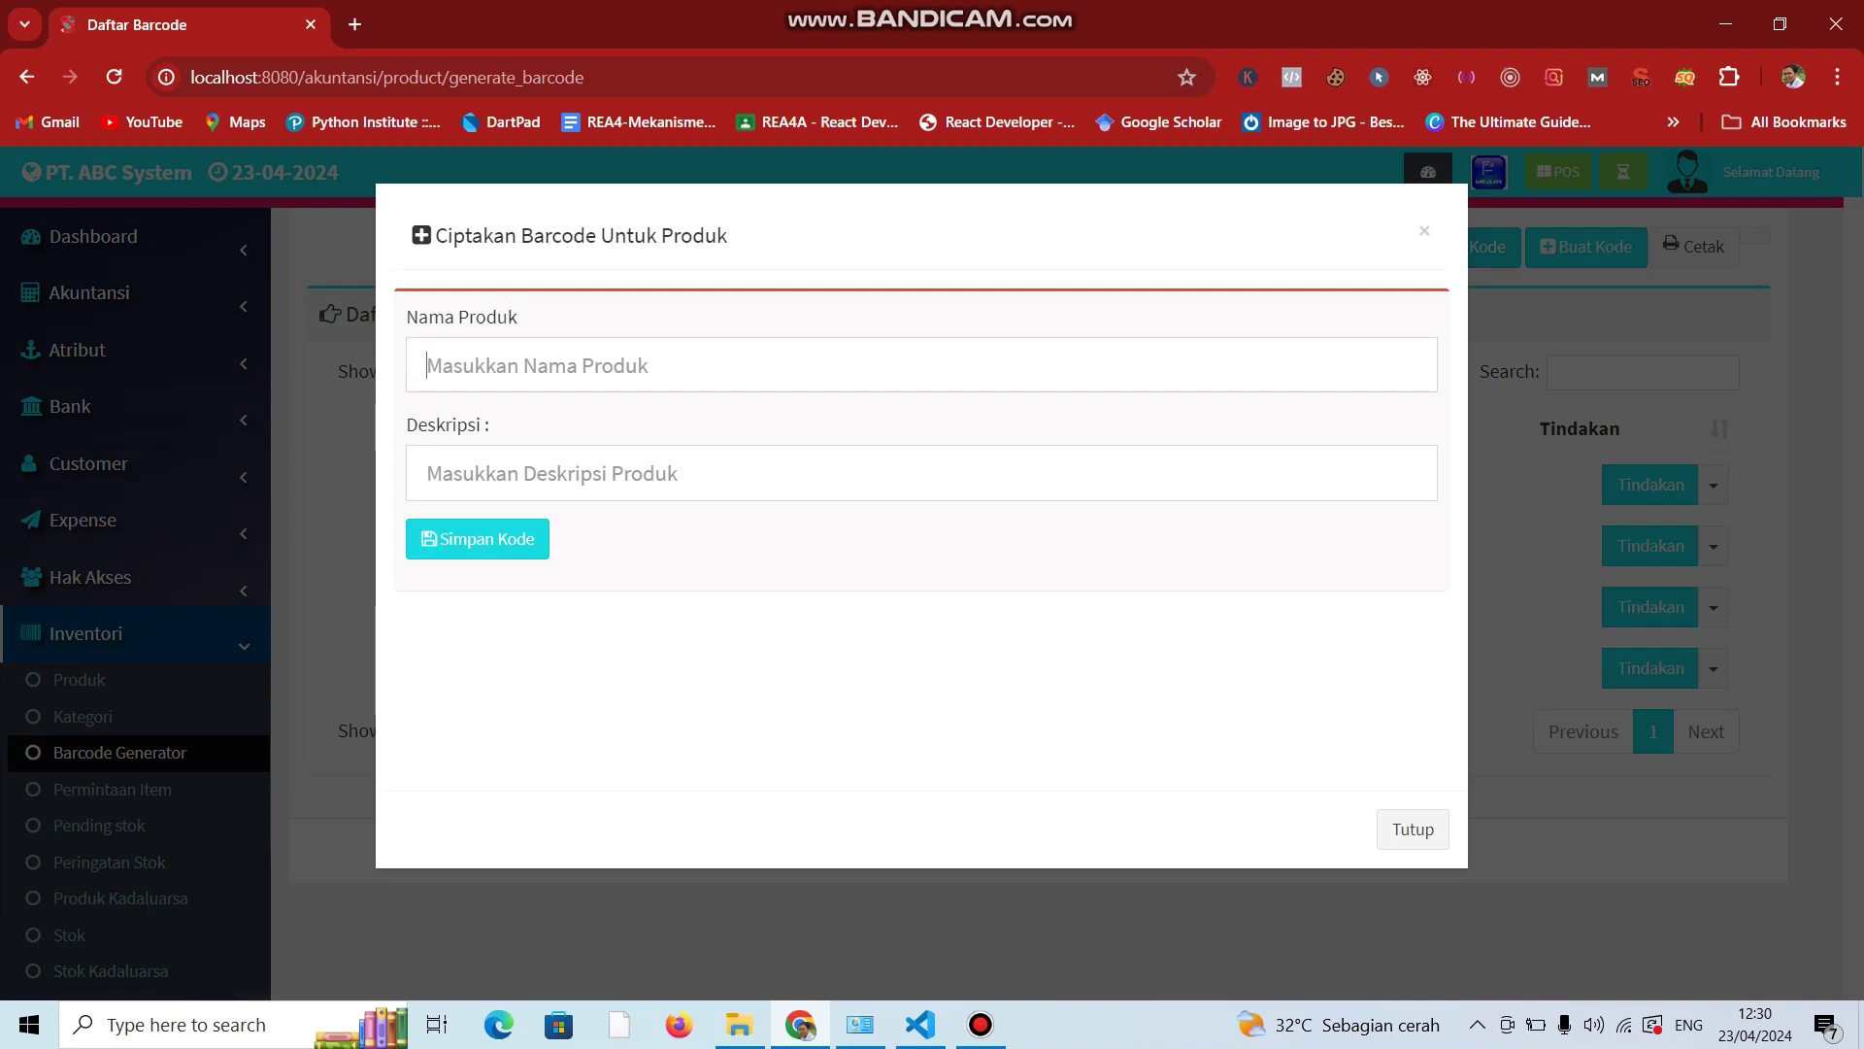
{"action": "left_click", "coordinate": [921, 366]}
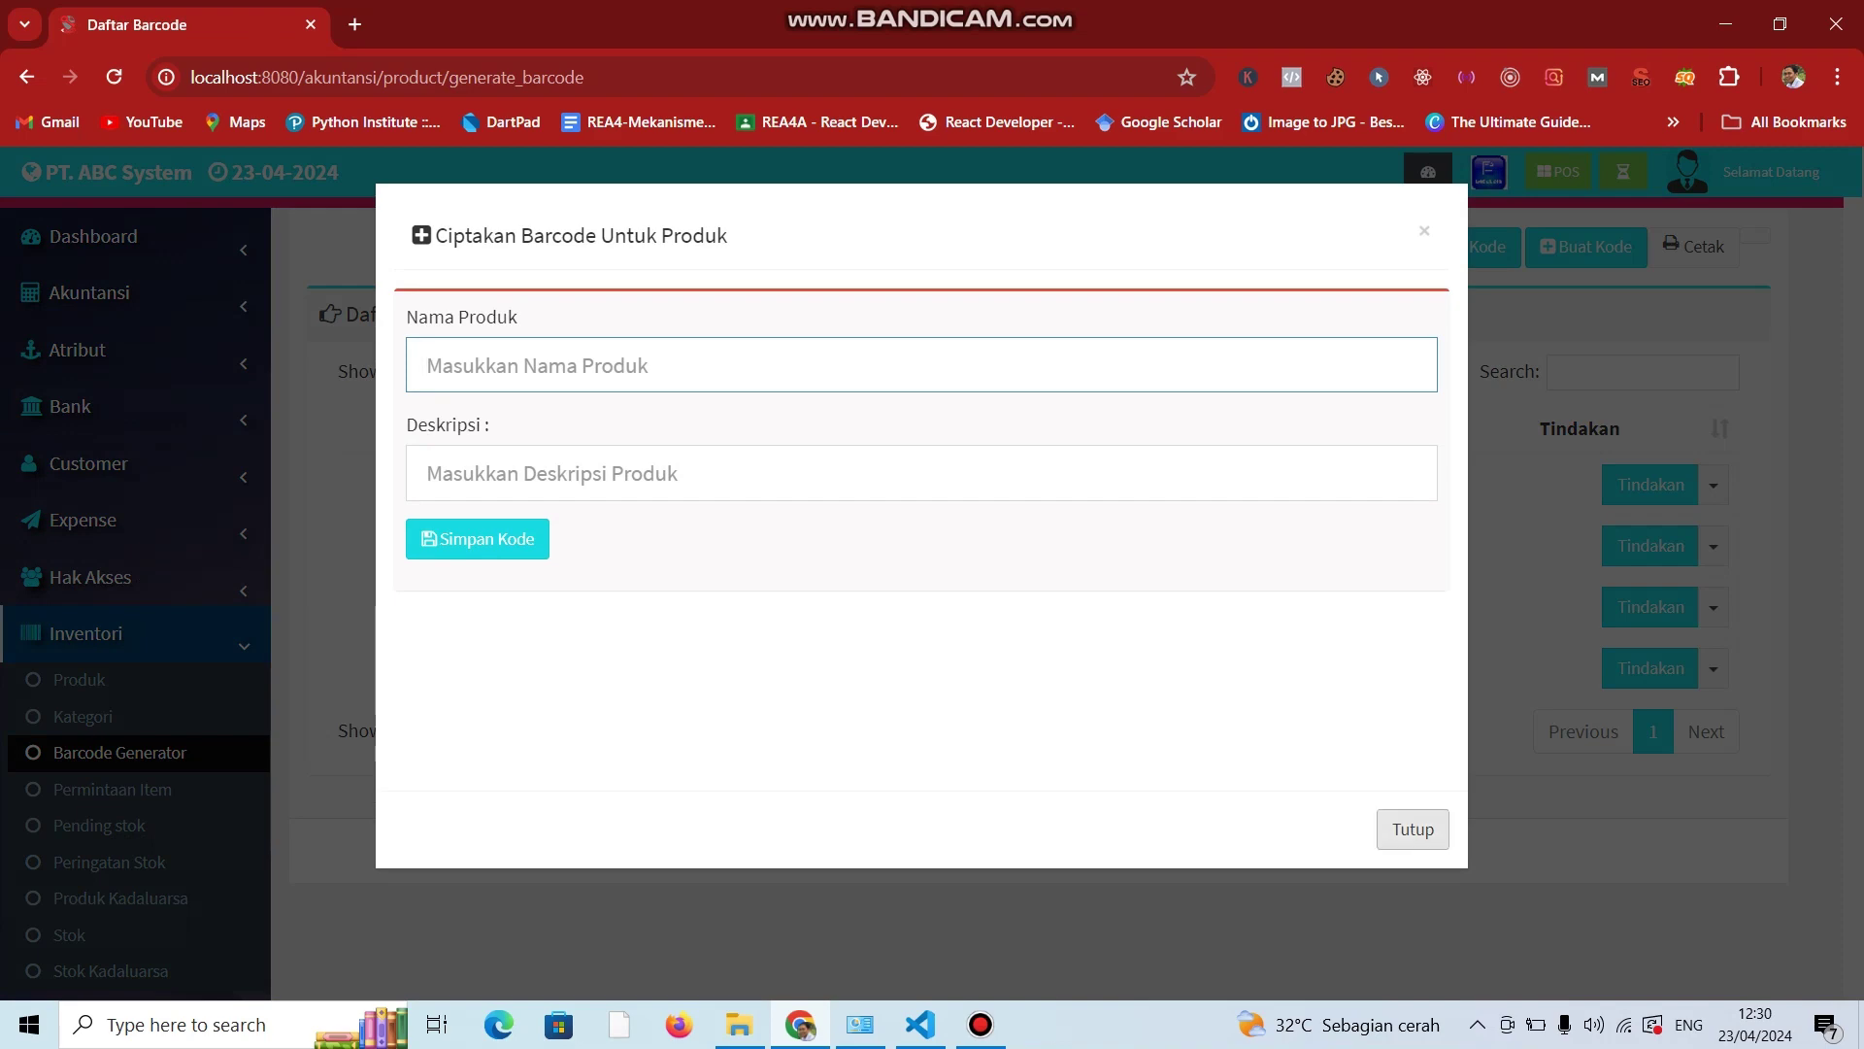
{"action": "left_click", "coordinate": [1413, 828]}
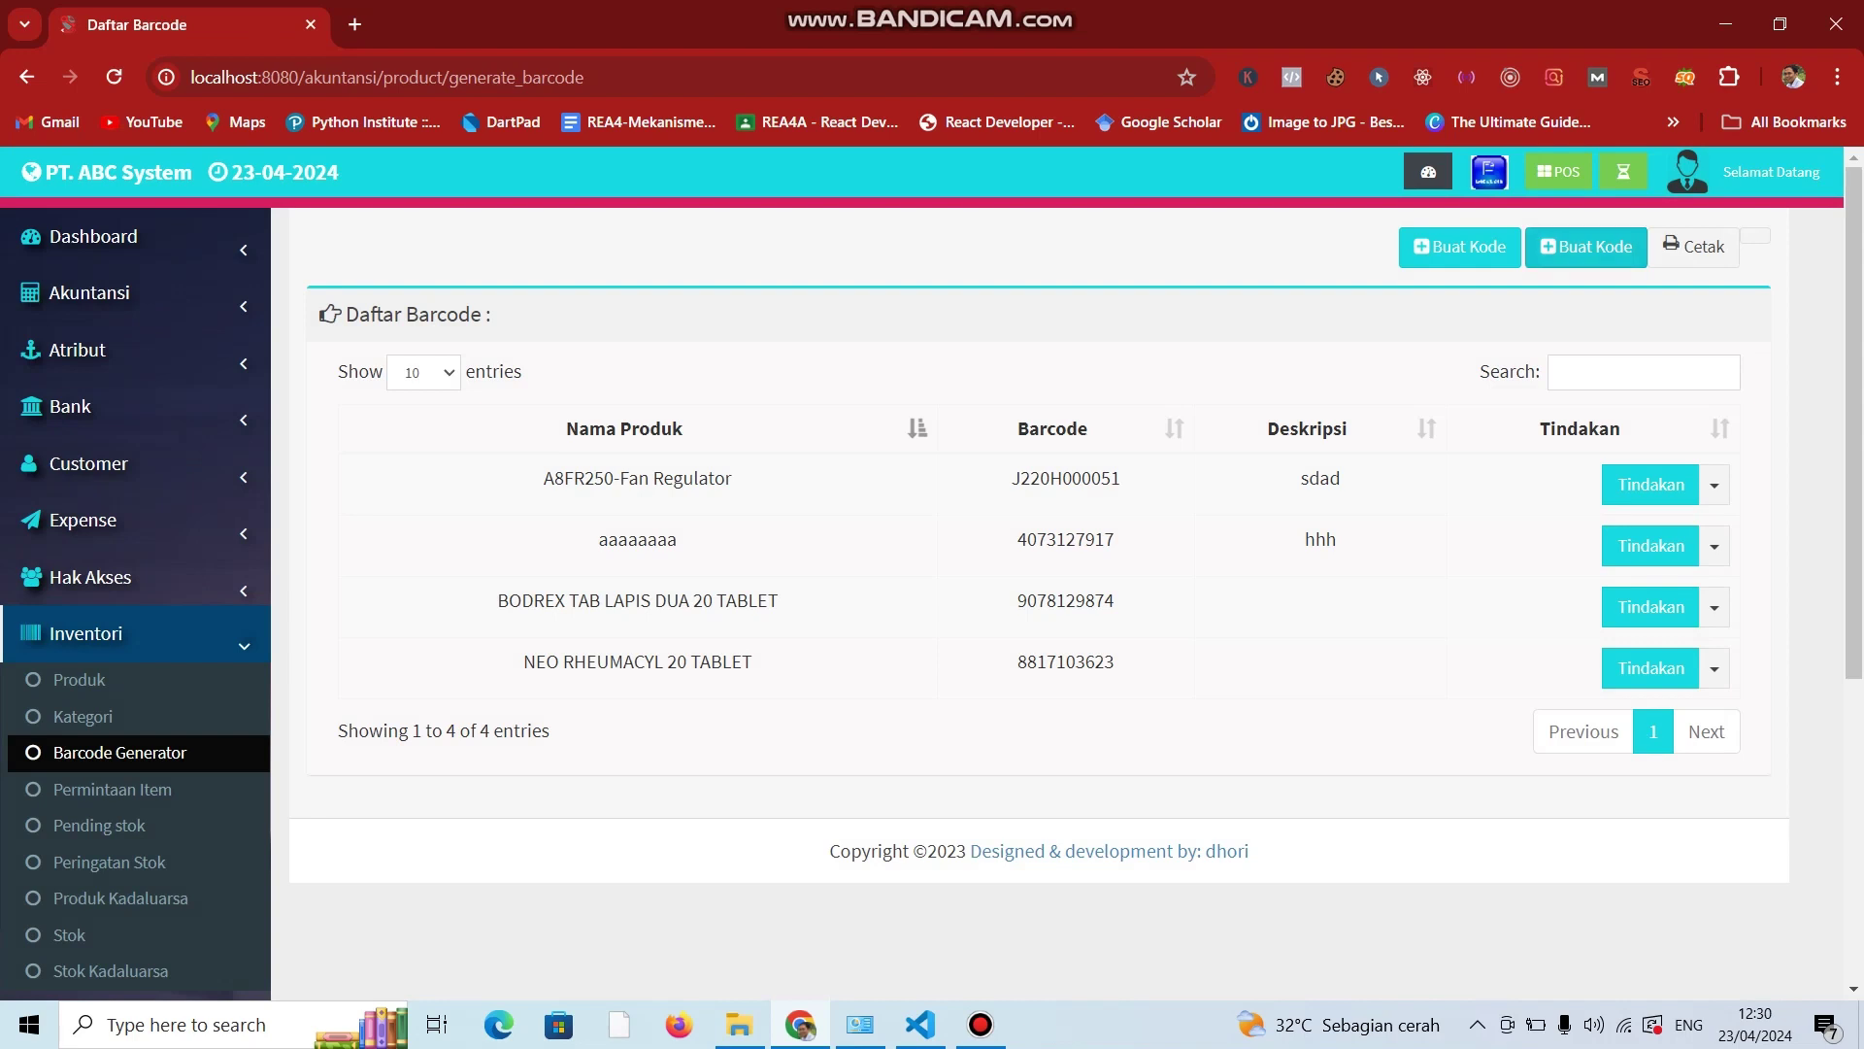
Compare the forms behind the two Buat Kode options, closing each one without saving.
{"action": "key", "text": "Return"}
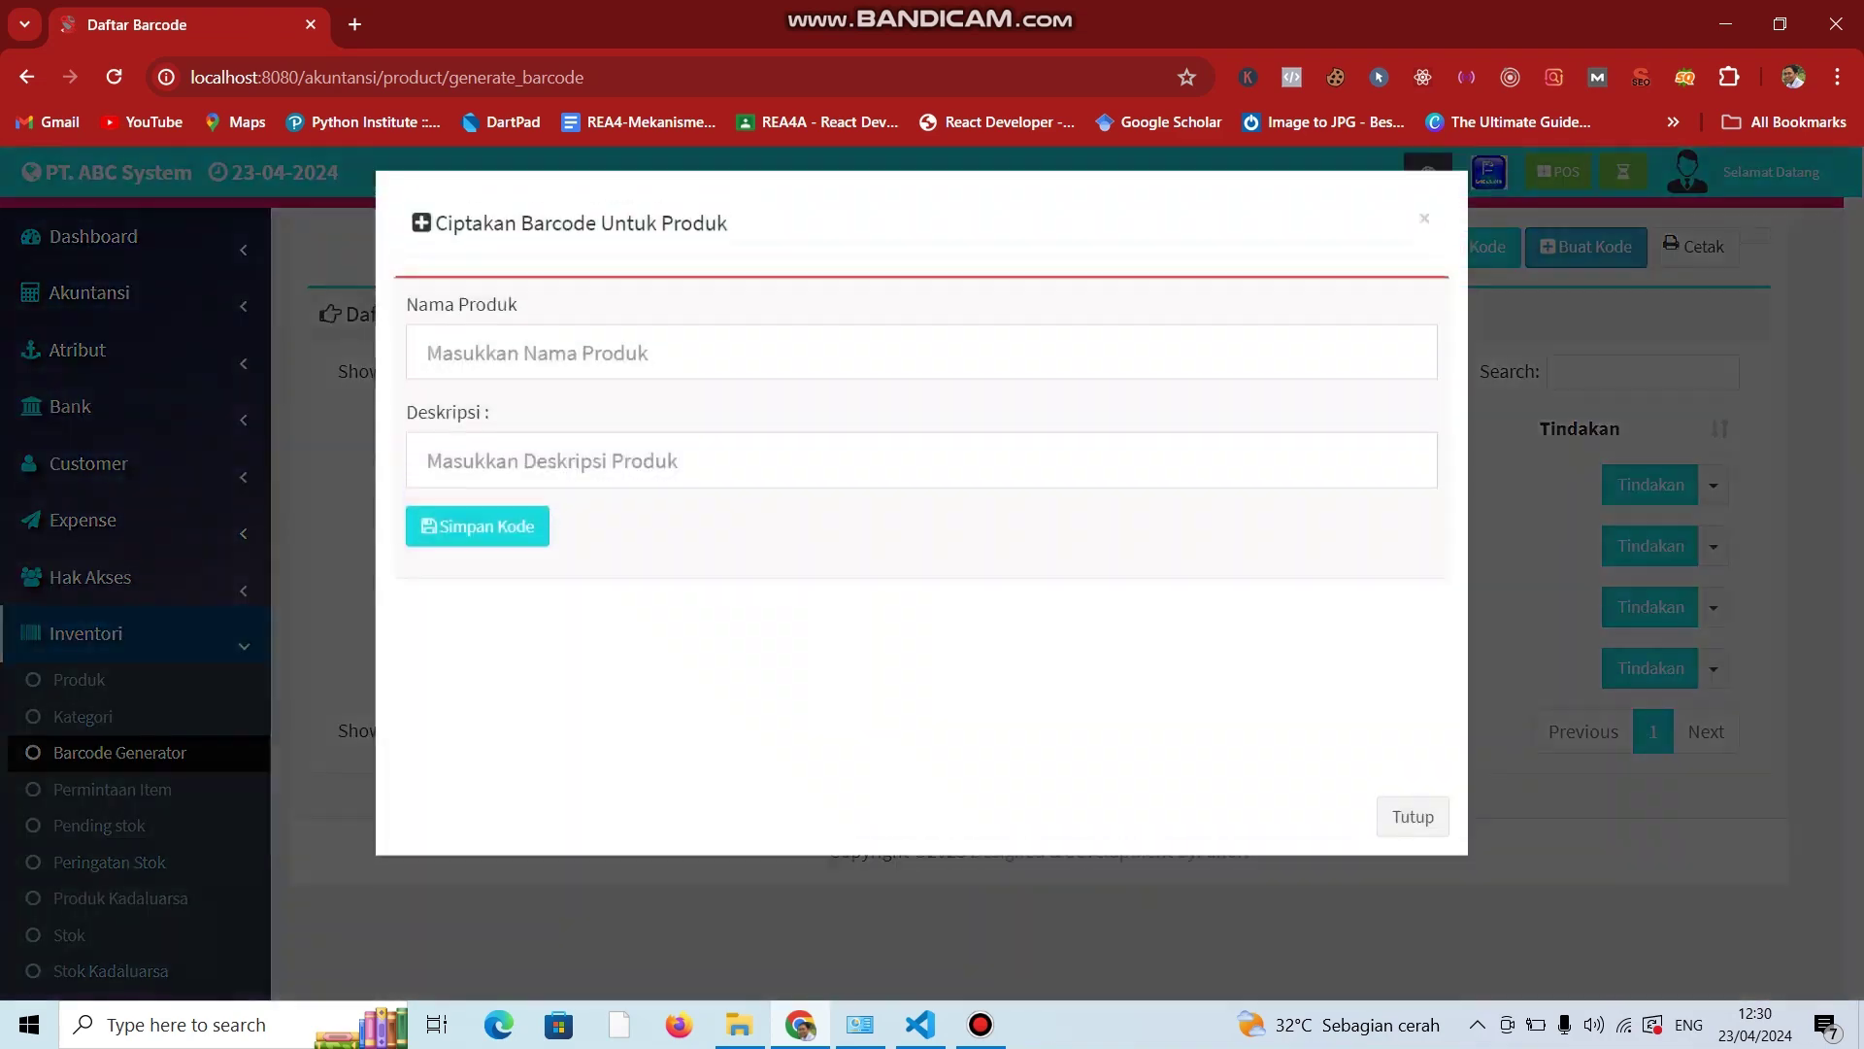
{"action": "left_click", "coordinate": [1413, 828]}
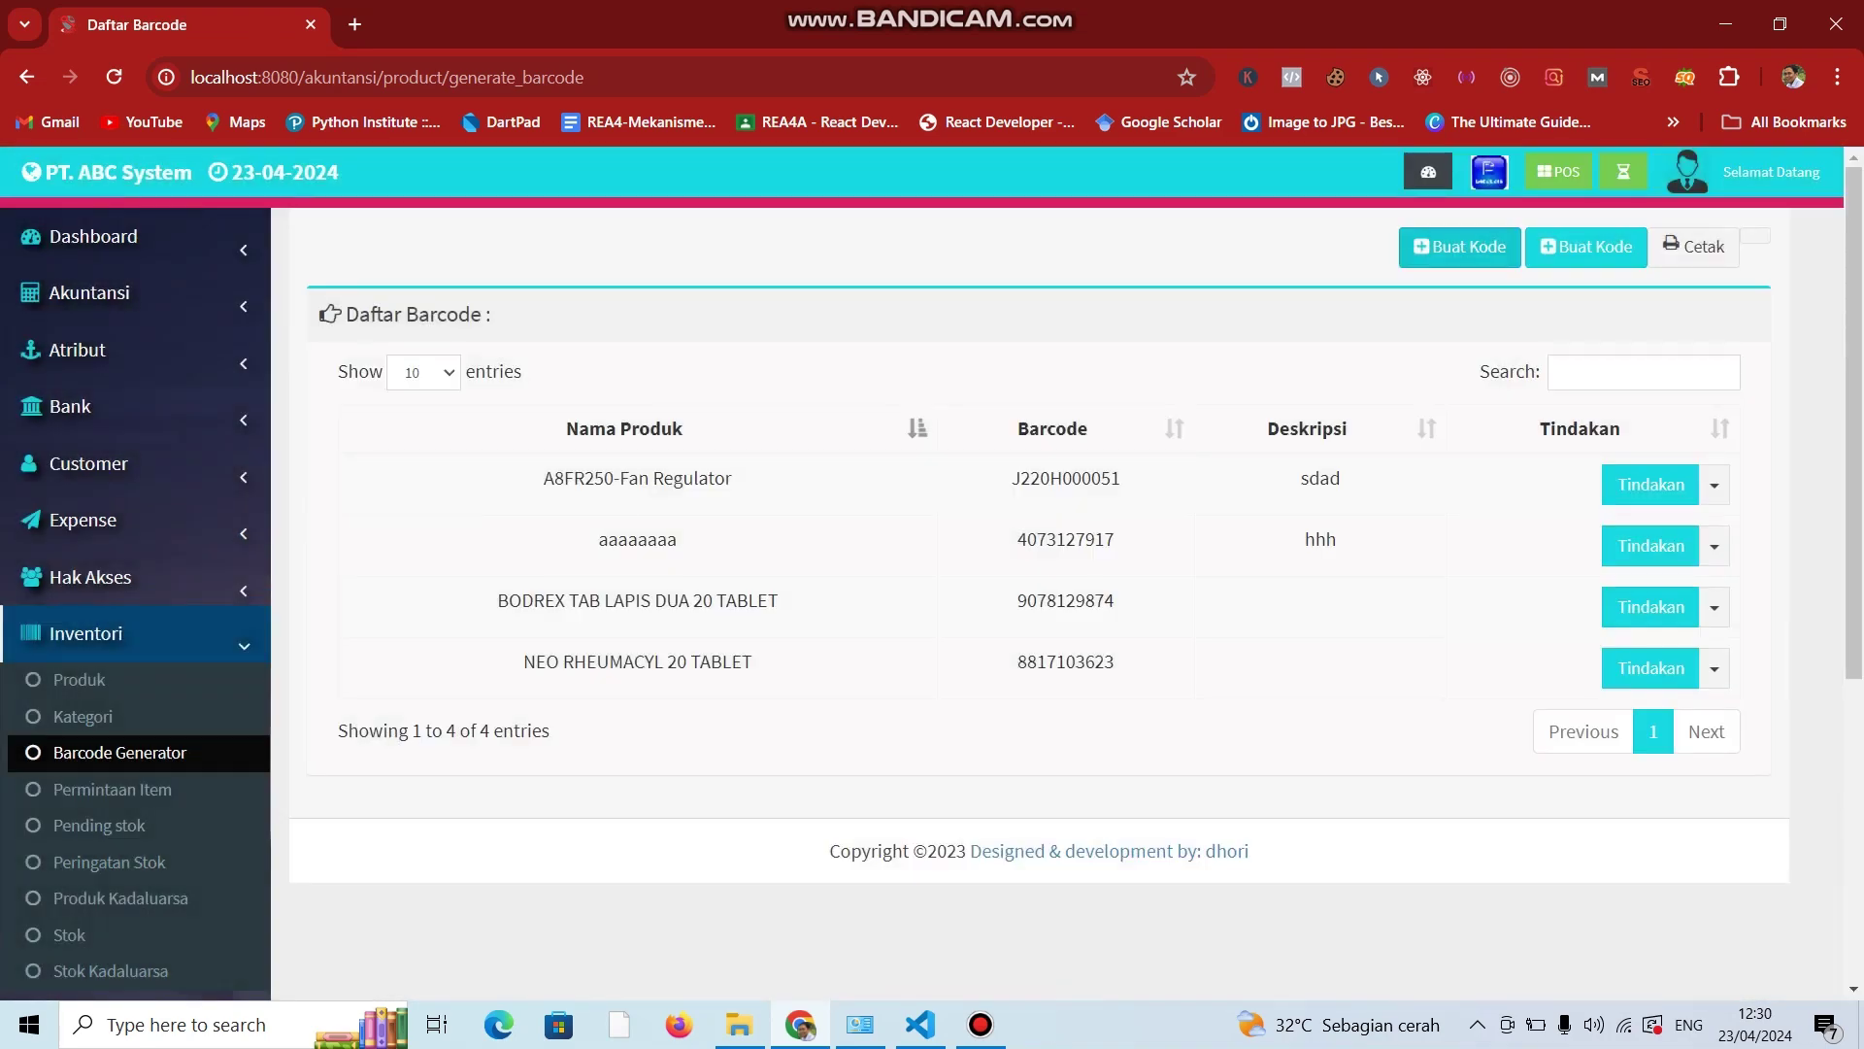
{"action": "key", "text": "Return"}
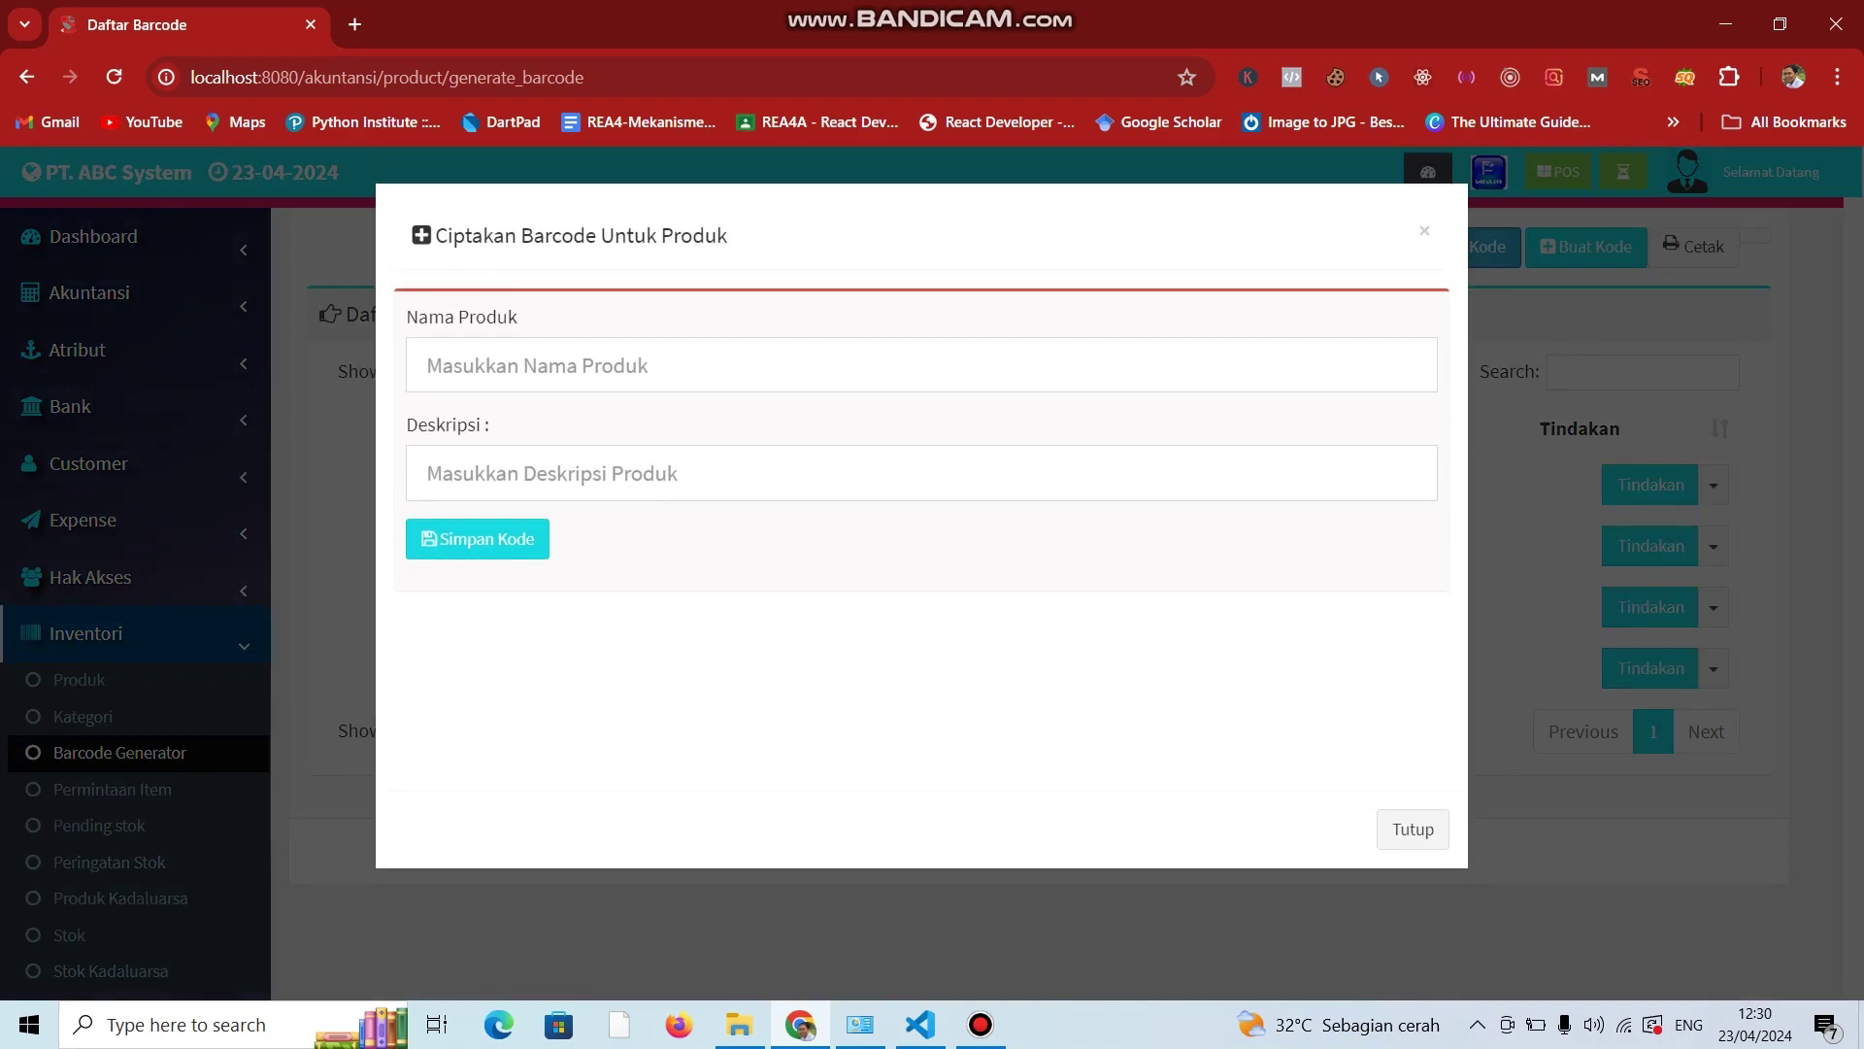
{"action": "left_click", "coordinate": [1413, 828]}
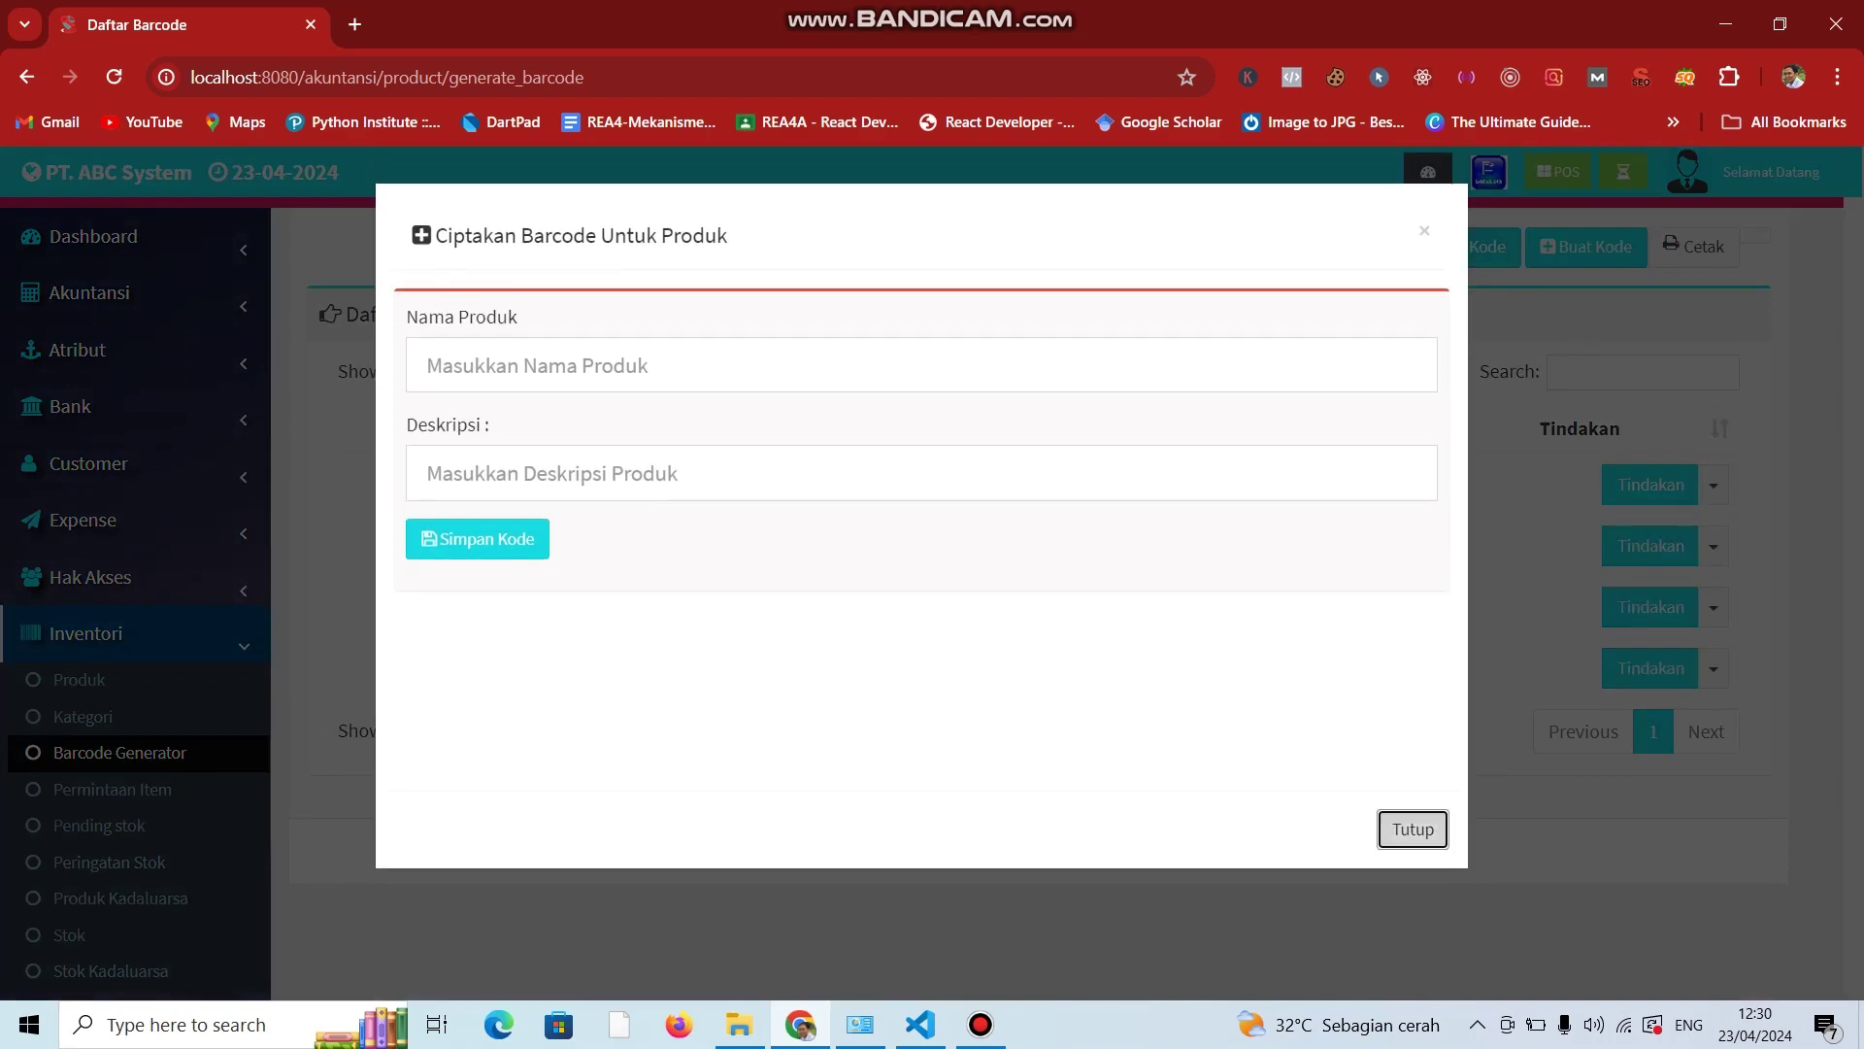
{"action": "key", "text": "Return"}
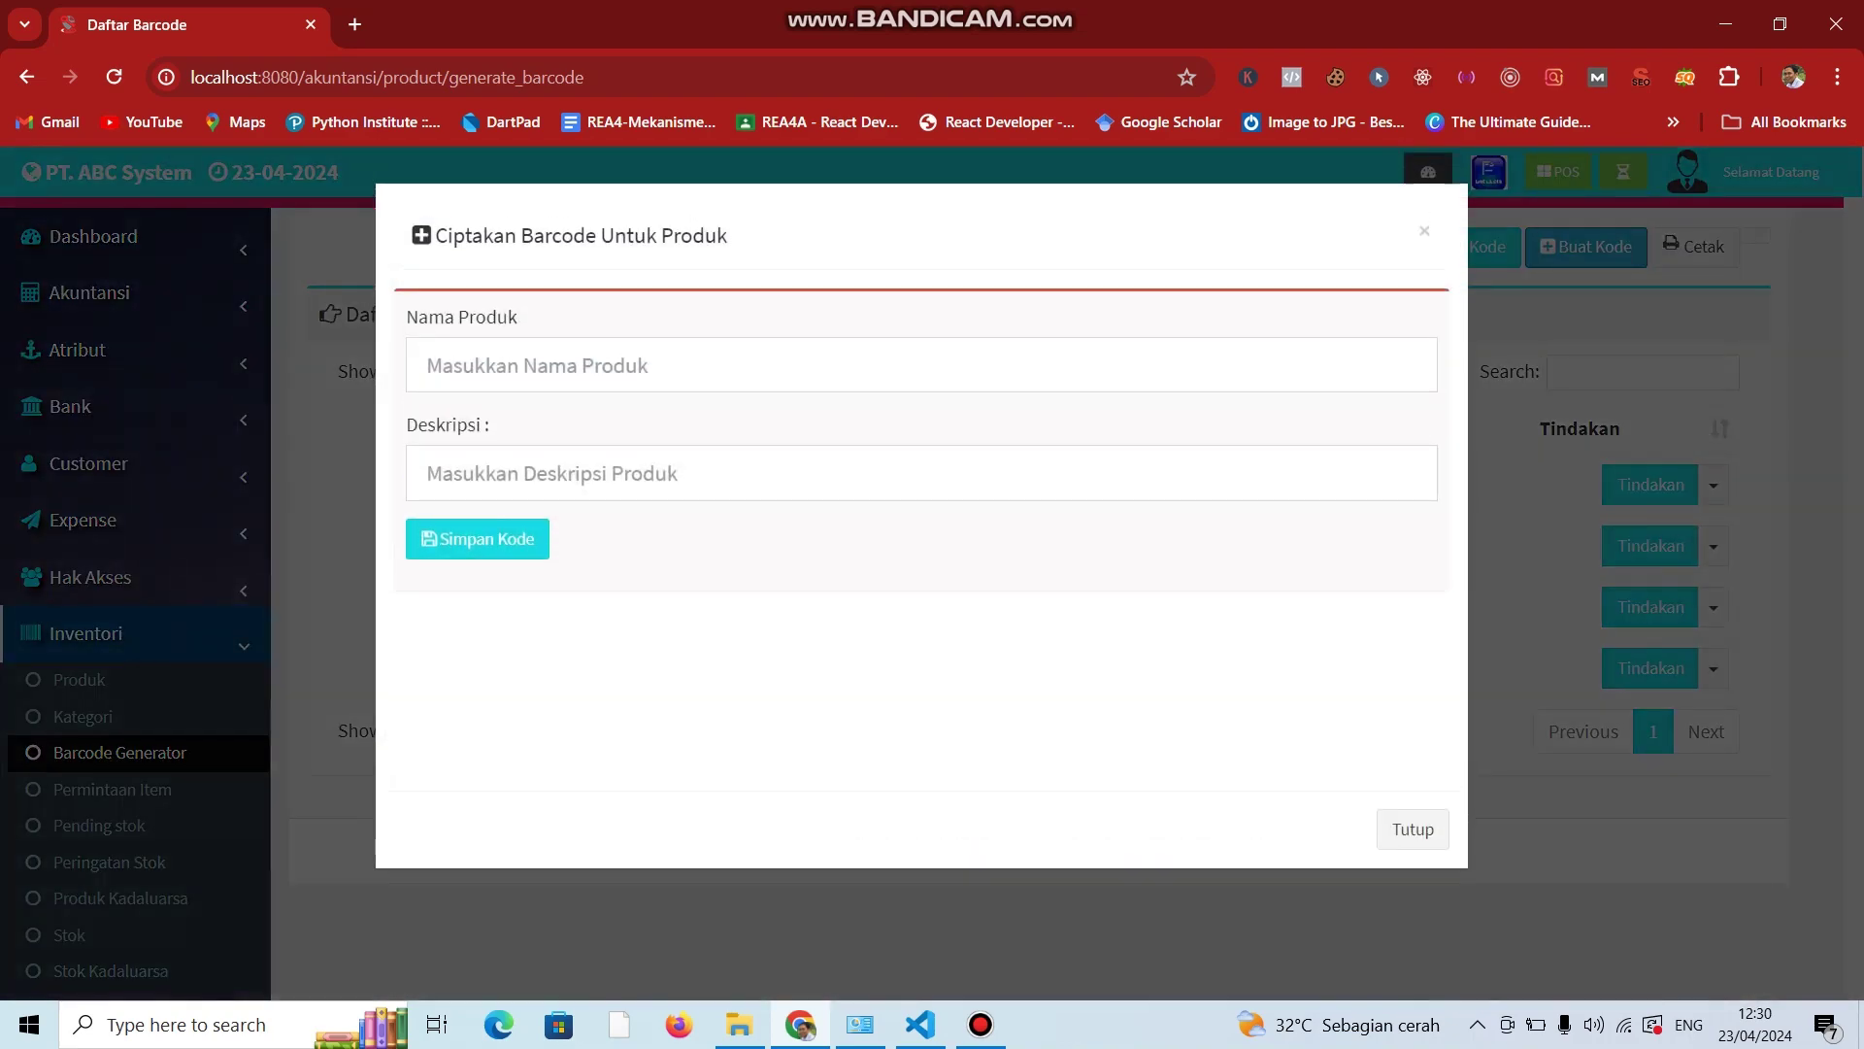
{"action": "left_click", "coordinate": [1413, 828]}
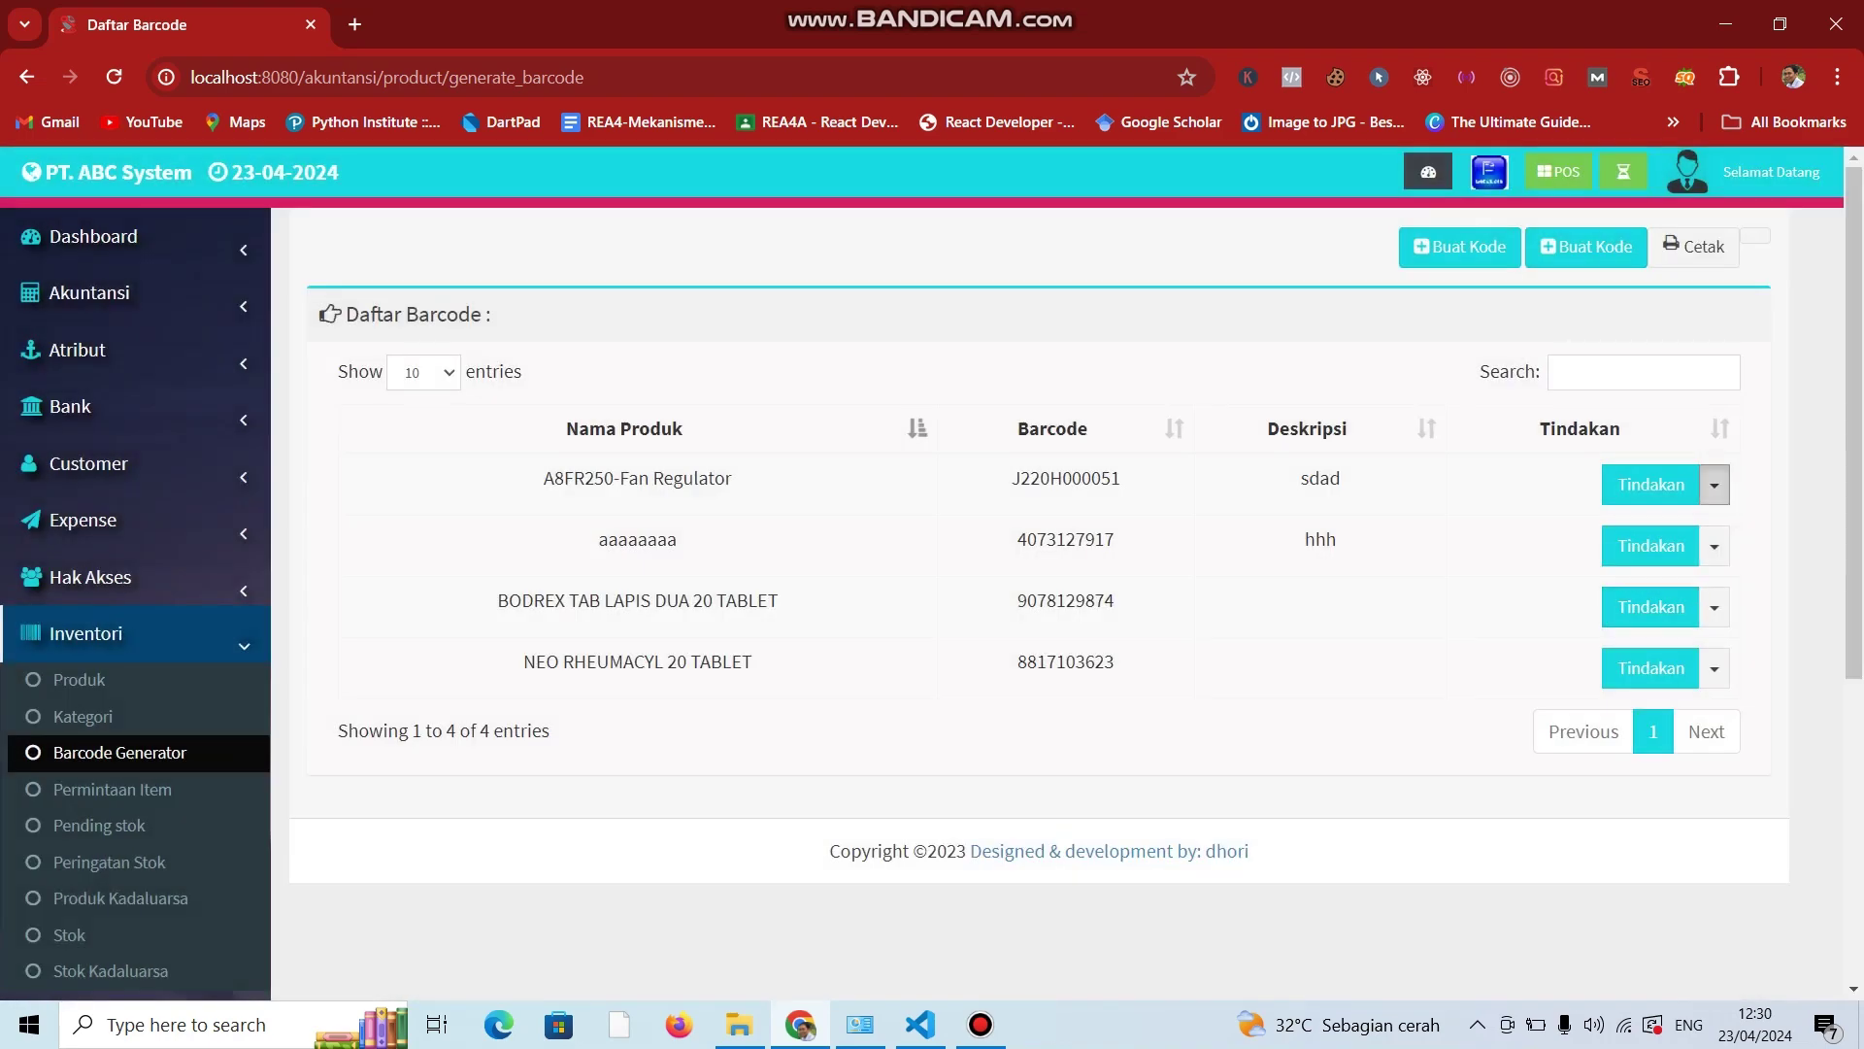
View the actions available for A8FR250-Fan Regulator and recheck both barcode creation forms without saving.
{"action": "left_click", "coordinate": [1714, 485]}
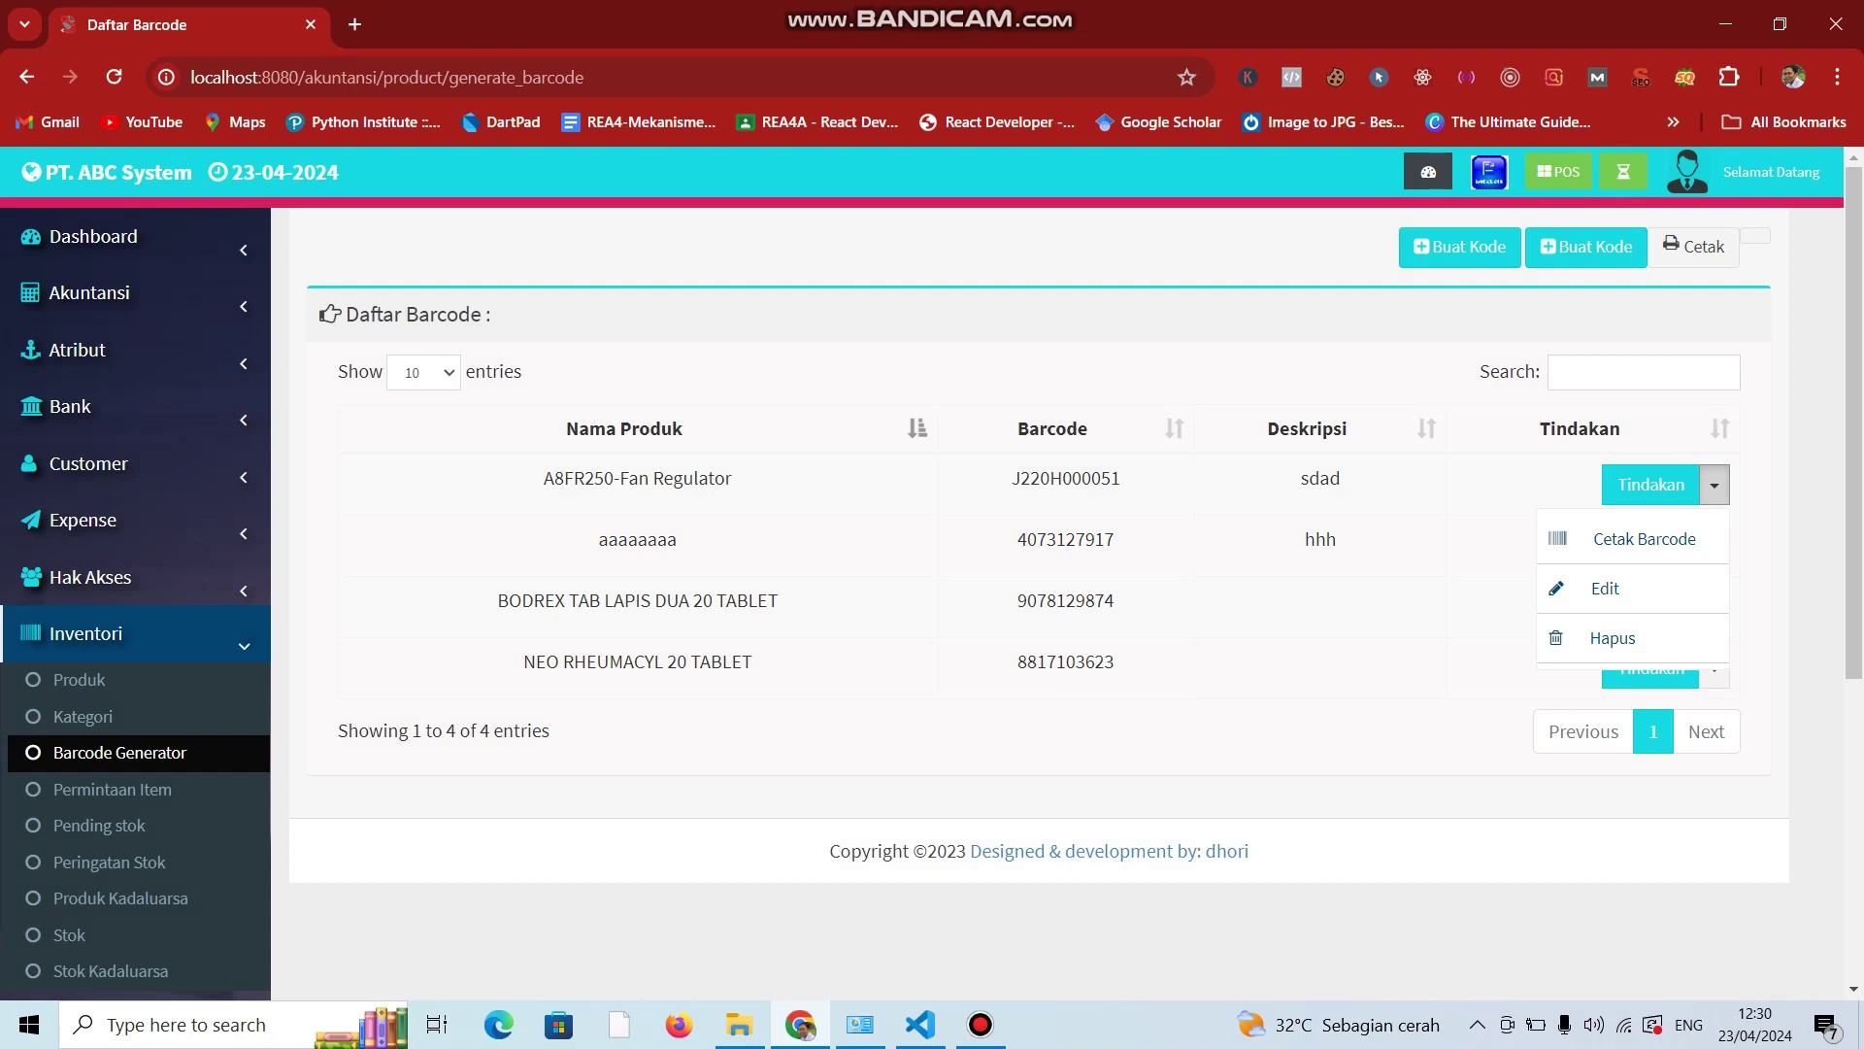
{"action": "key", "text": "Tab"}
{"action": "left_click", "coordinate": [1586, 246]}
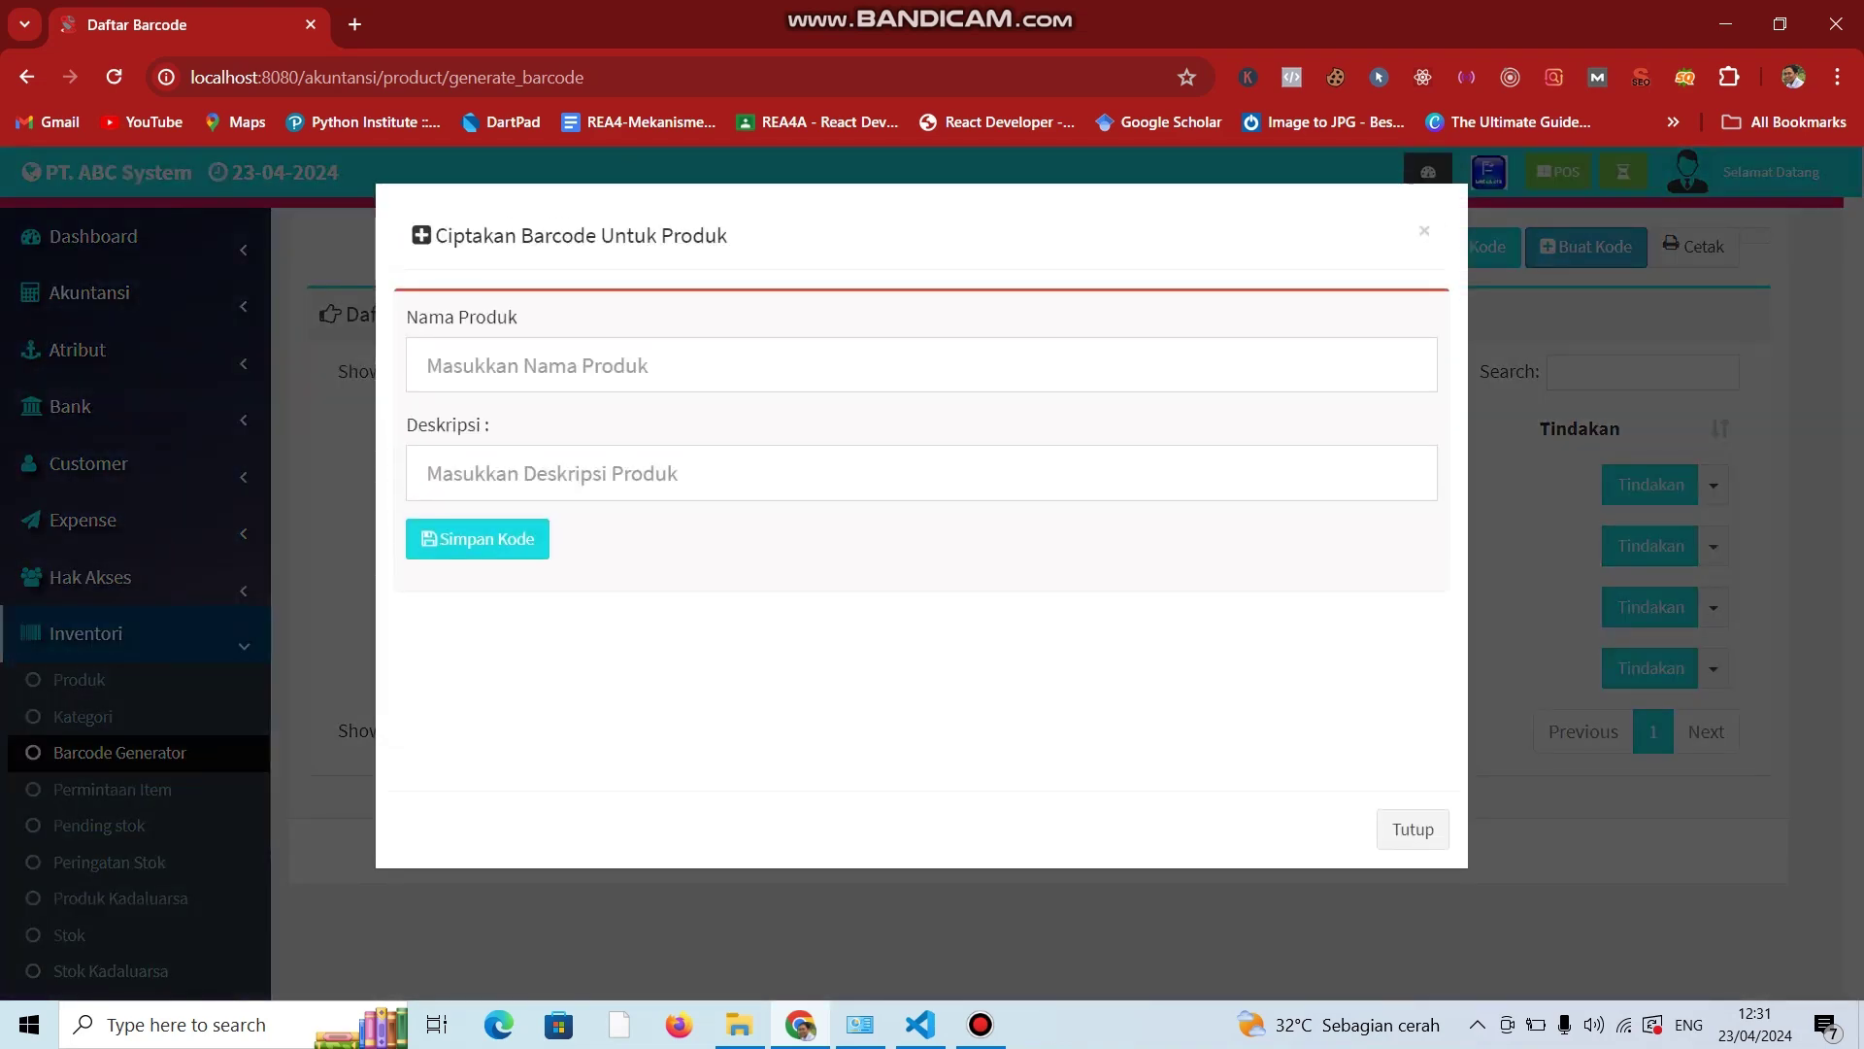
{"action": "left_click", "coordinate": [1413, 828]}
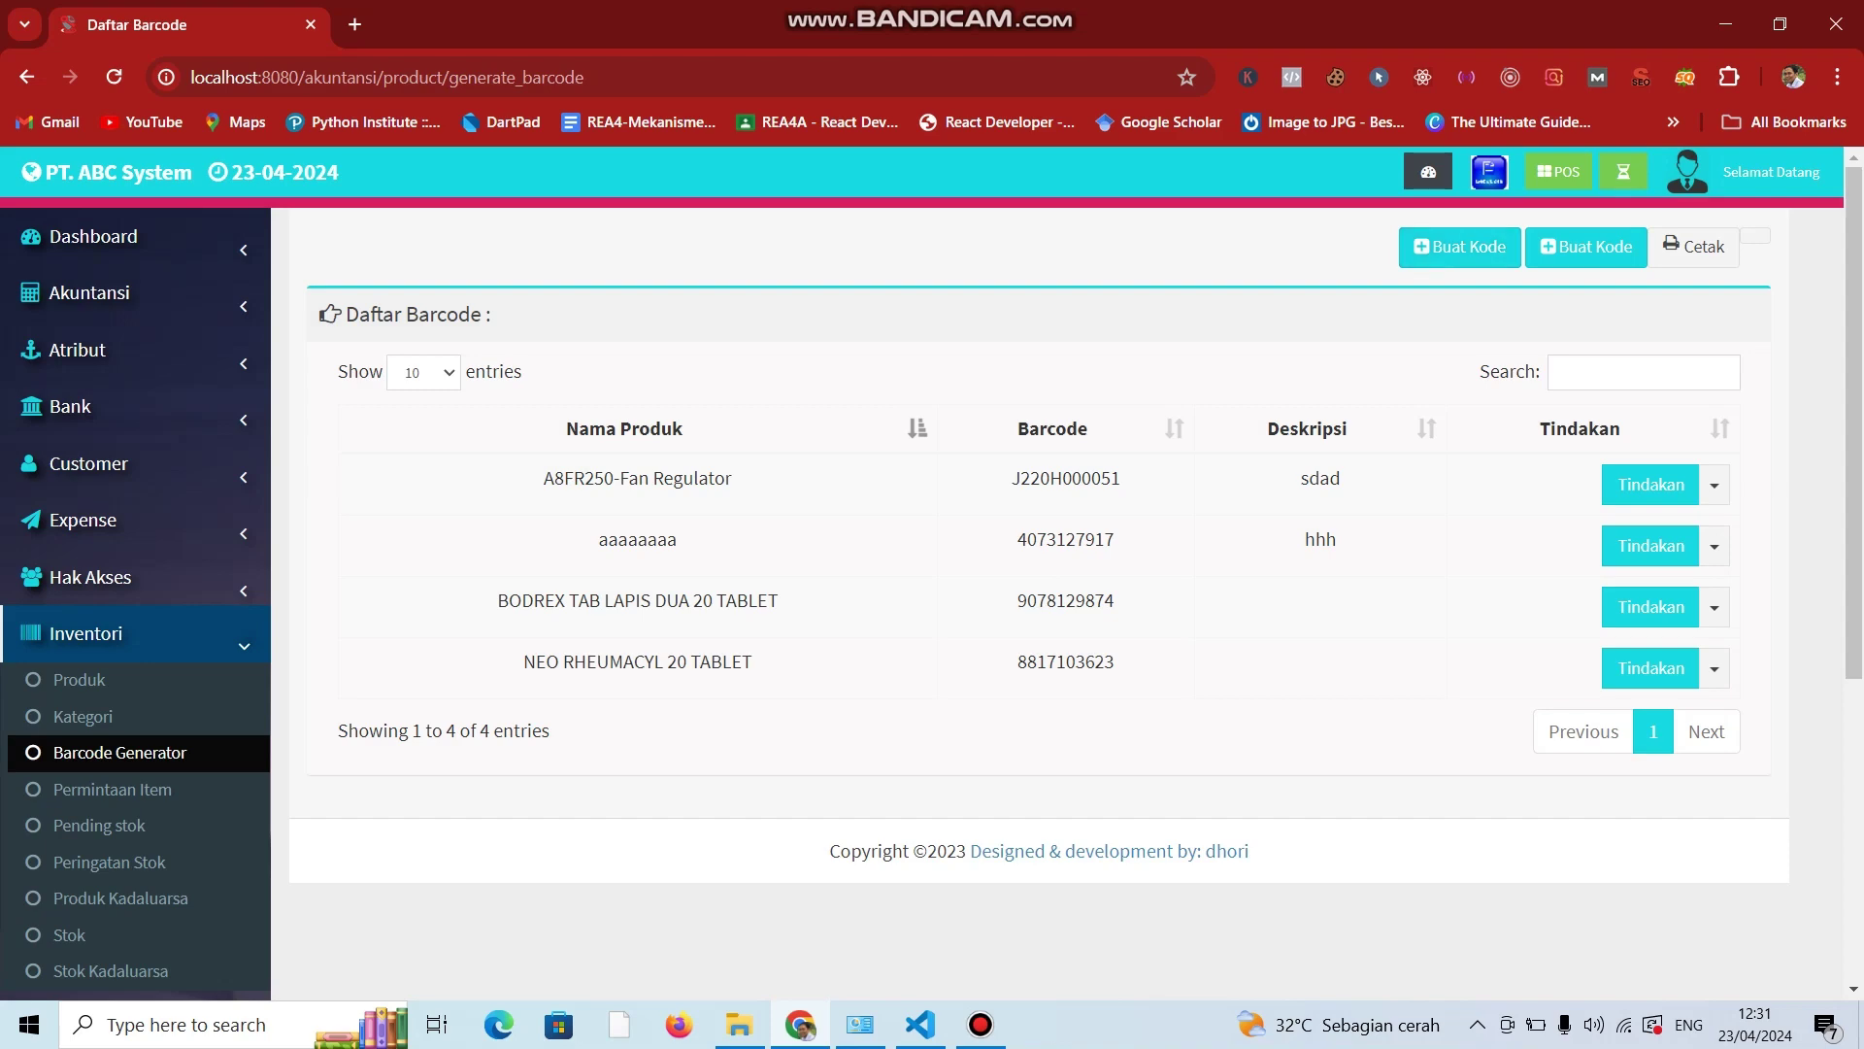
{"action": "left_click", "coordinate": [1459, 247]}
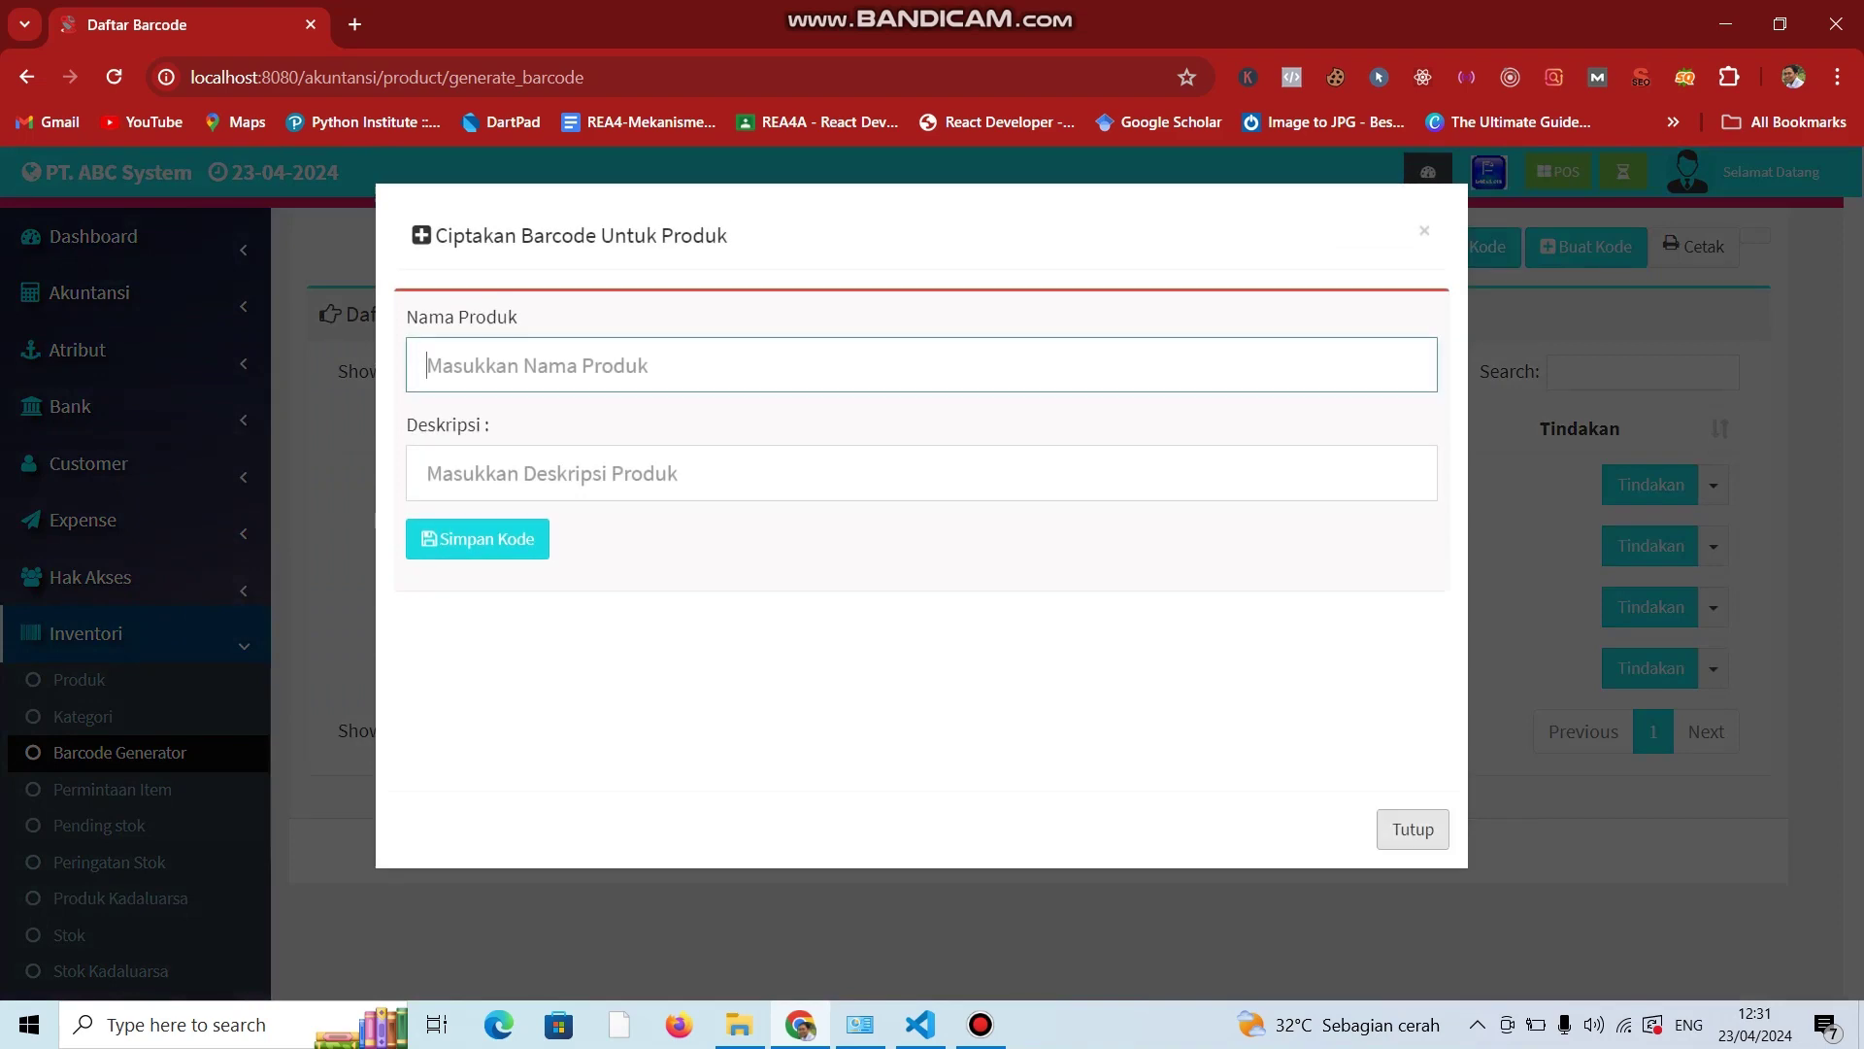
{"action": "left_click", "coordinate": [1413, 829]}
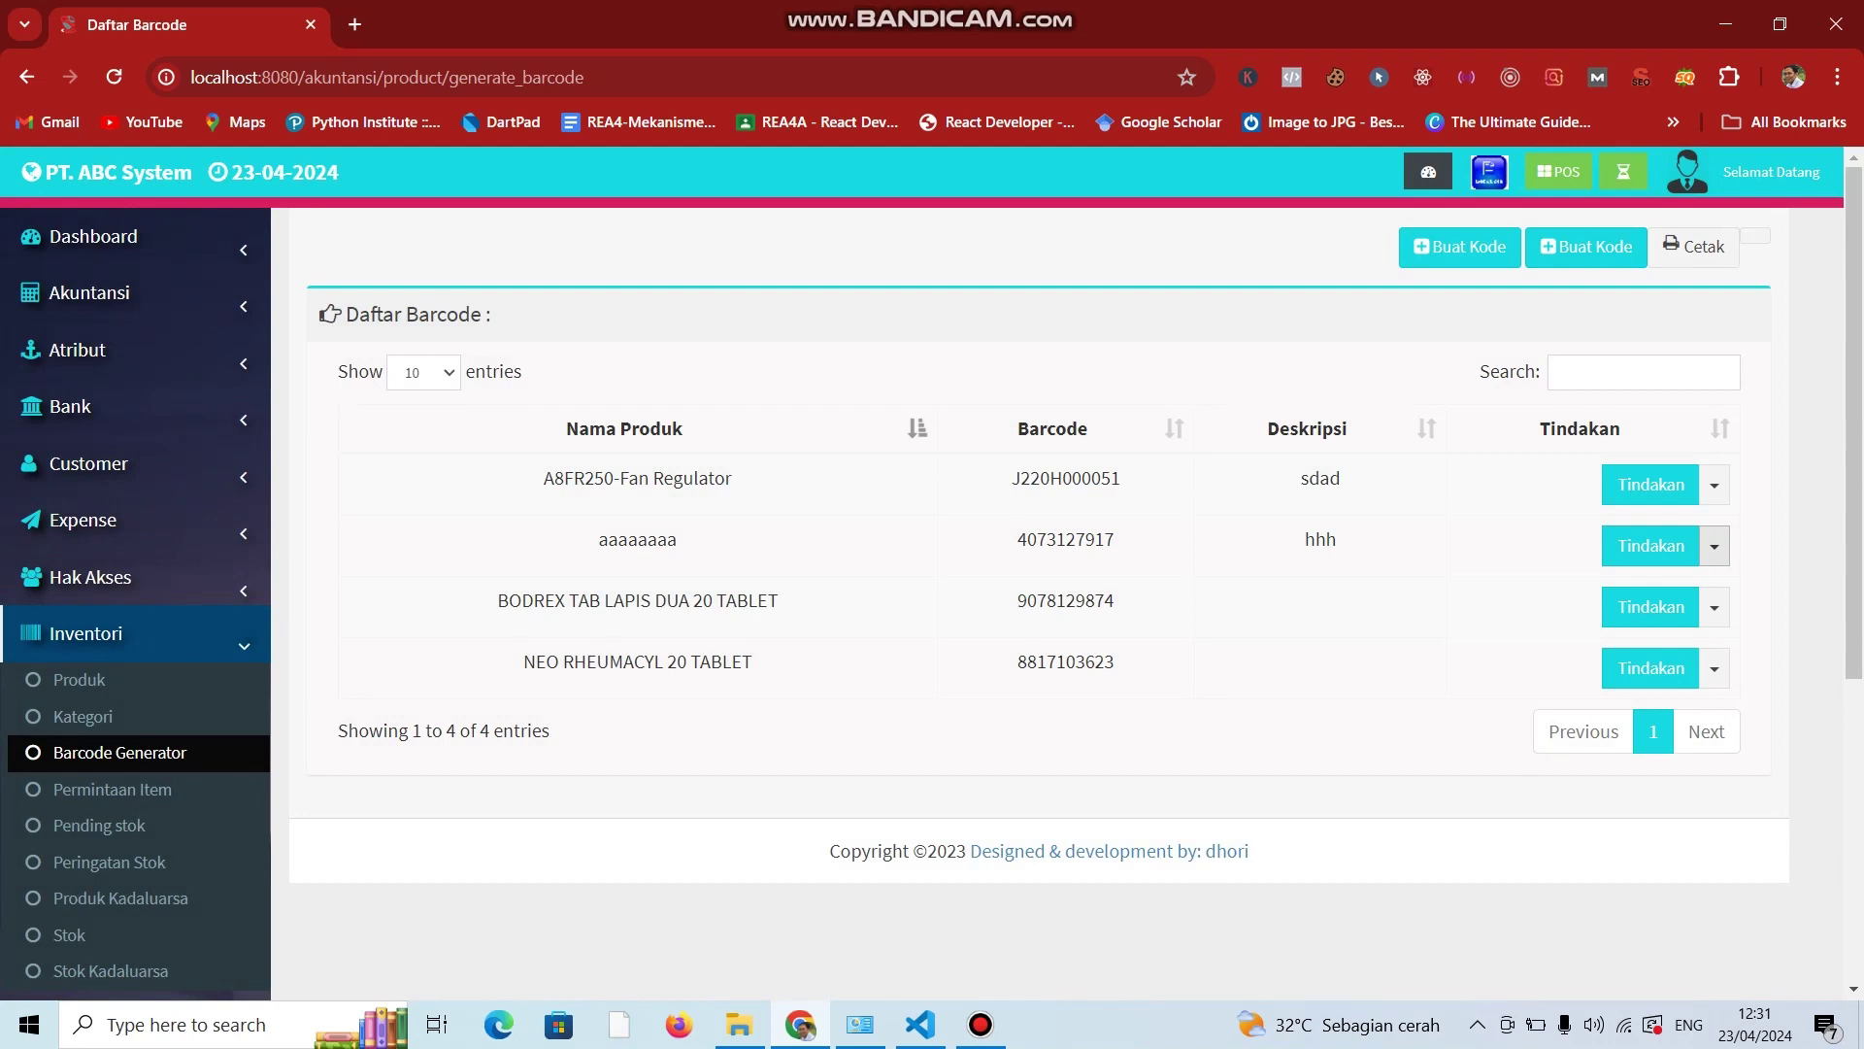
Request barcode printing for the product aaaaaaaa with a quantity of 30.
{"action": "left_click", "coordinate": [1714, 545]}
{"action": "left_click", "coordinate": [1644, 600]}
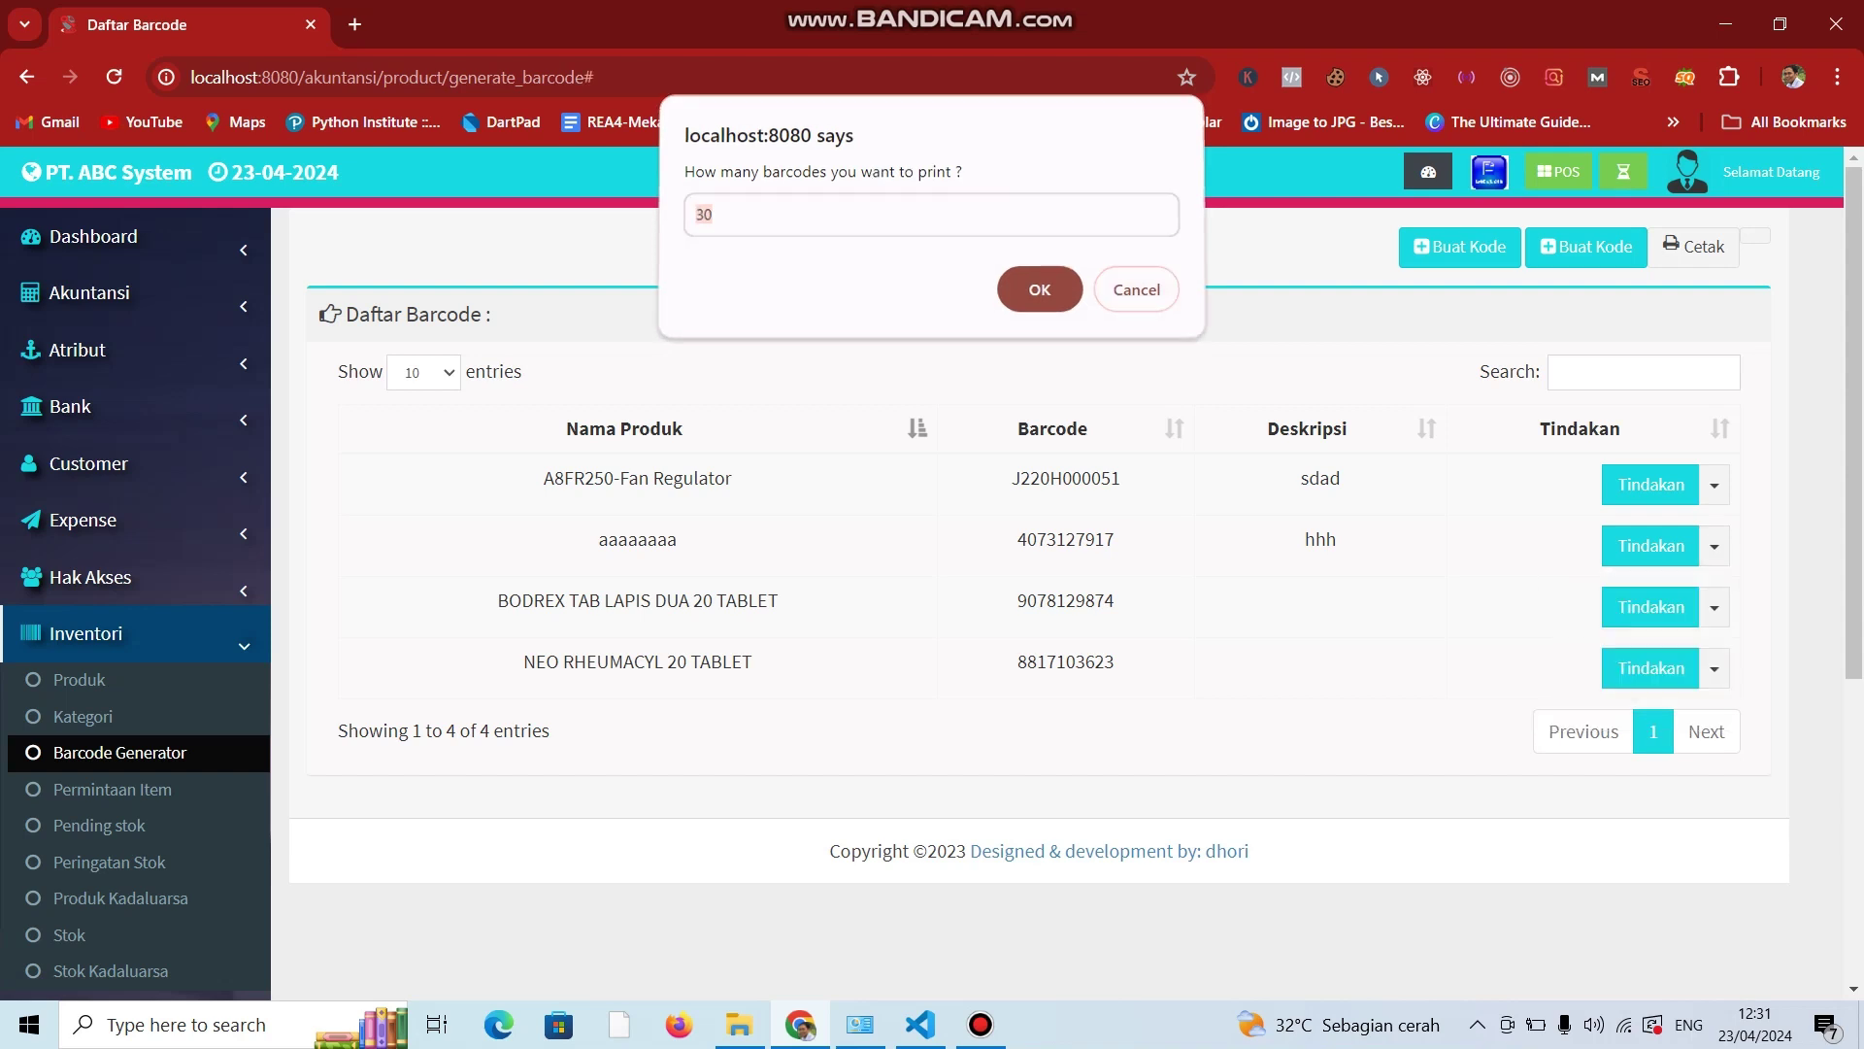
{"action": "key", "text": "Return"}
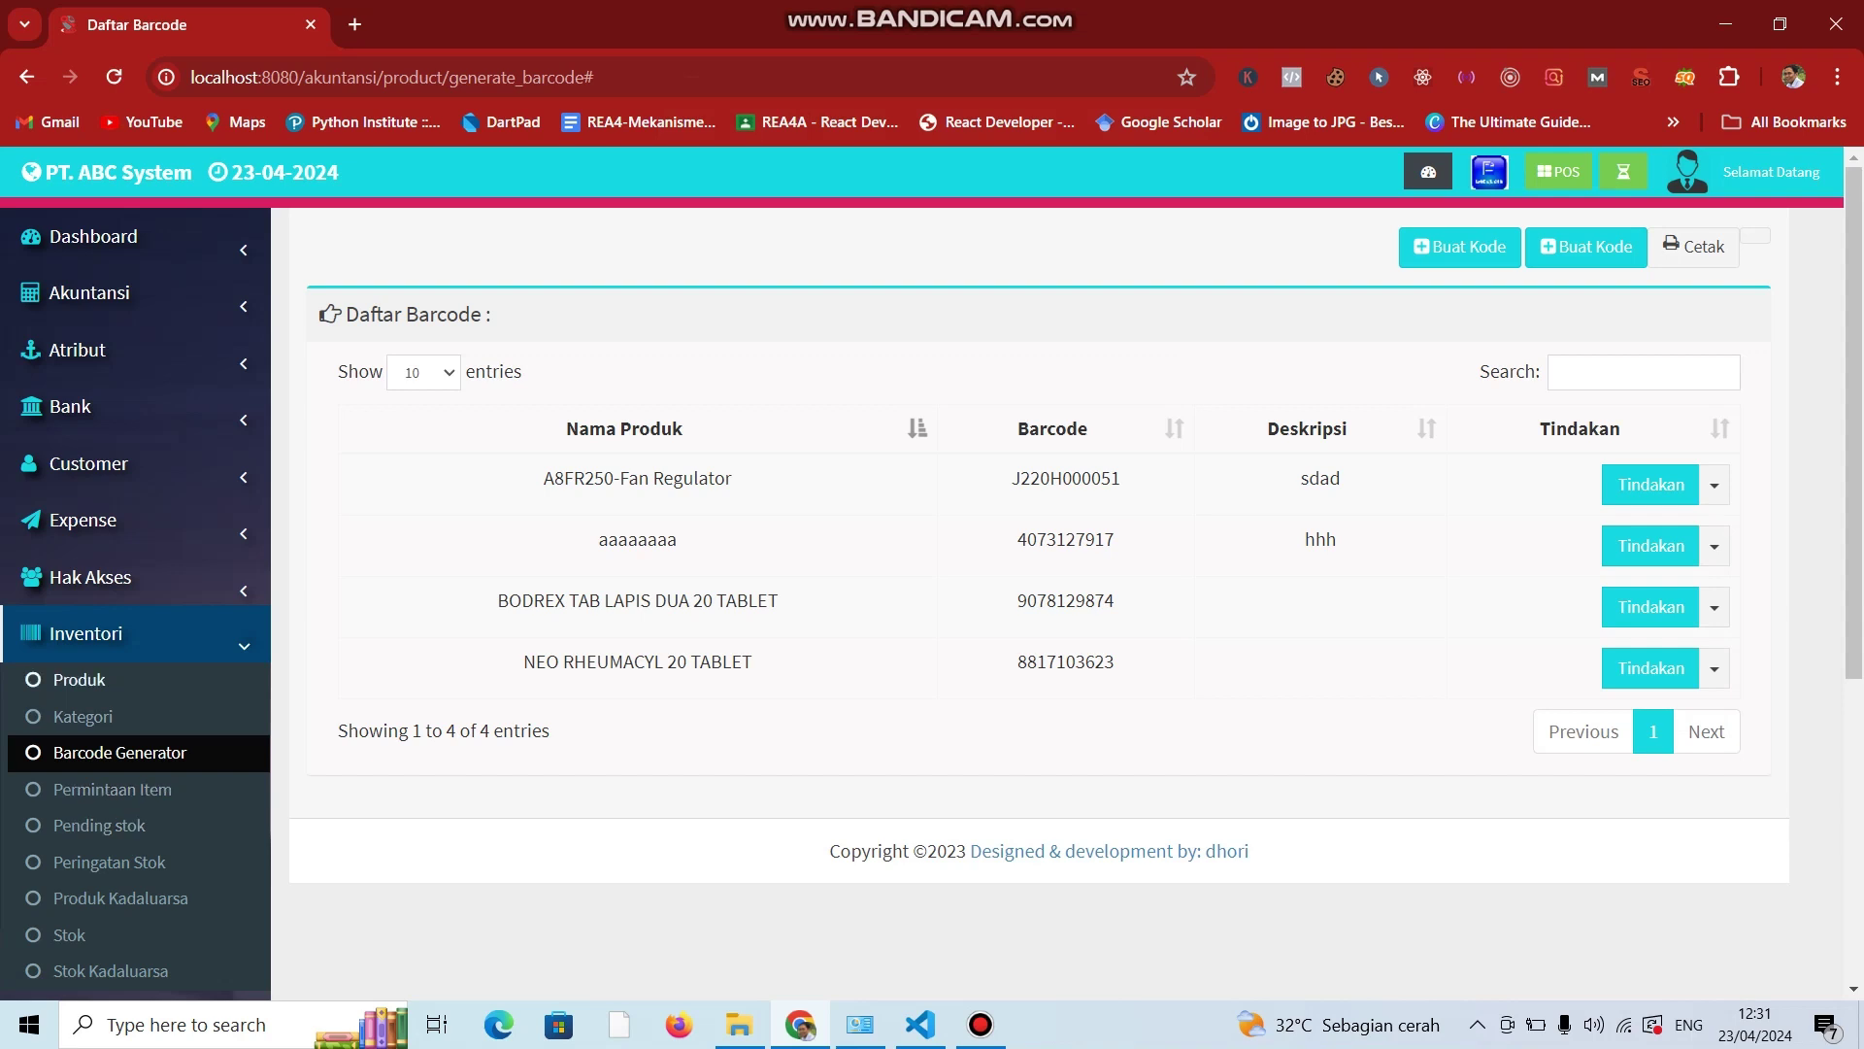
Go to the Permintaan Item page and open its Tambah Permintaan form.
{"action": "scroll", "coordinate": [112, 679], "scroll_direction": "down", "scroll_amount": 1}
{"action": "left_click", "coordinate": [112, 667]}
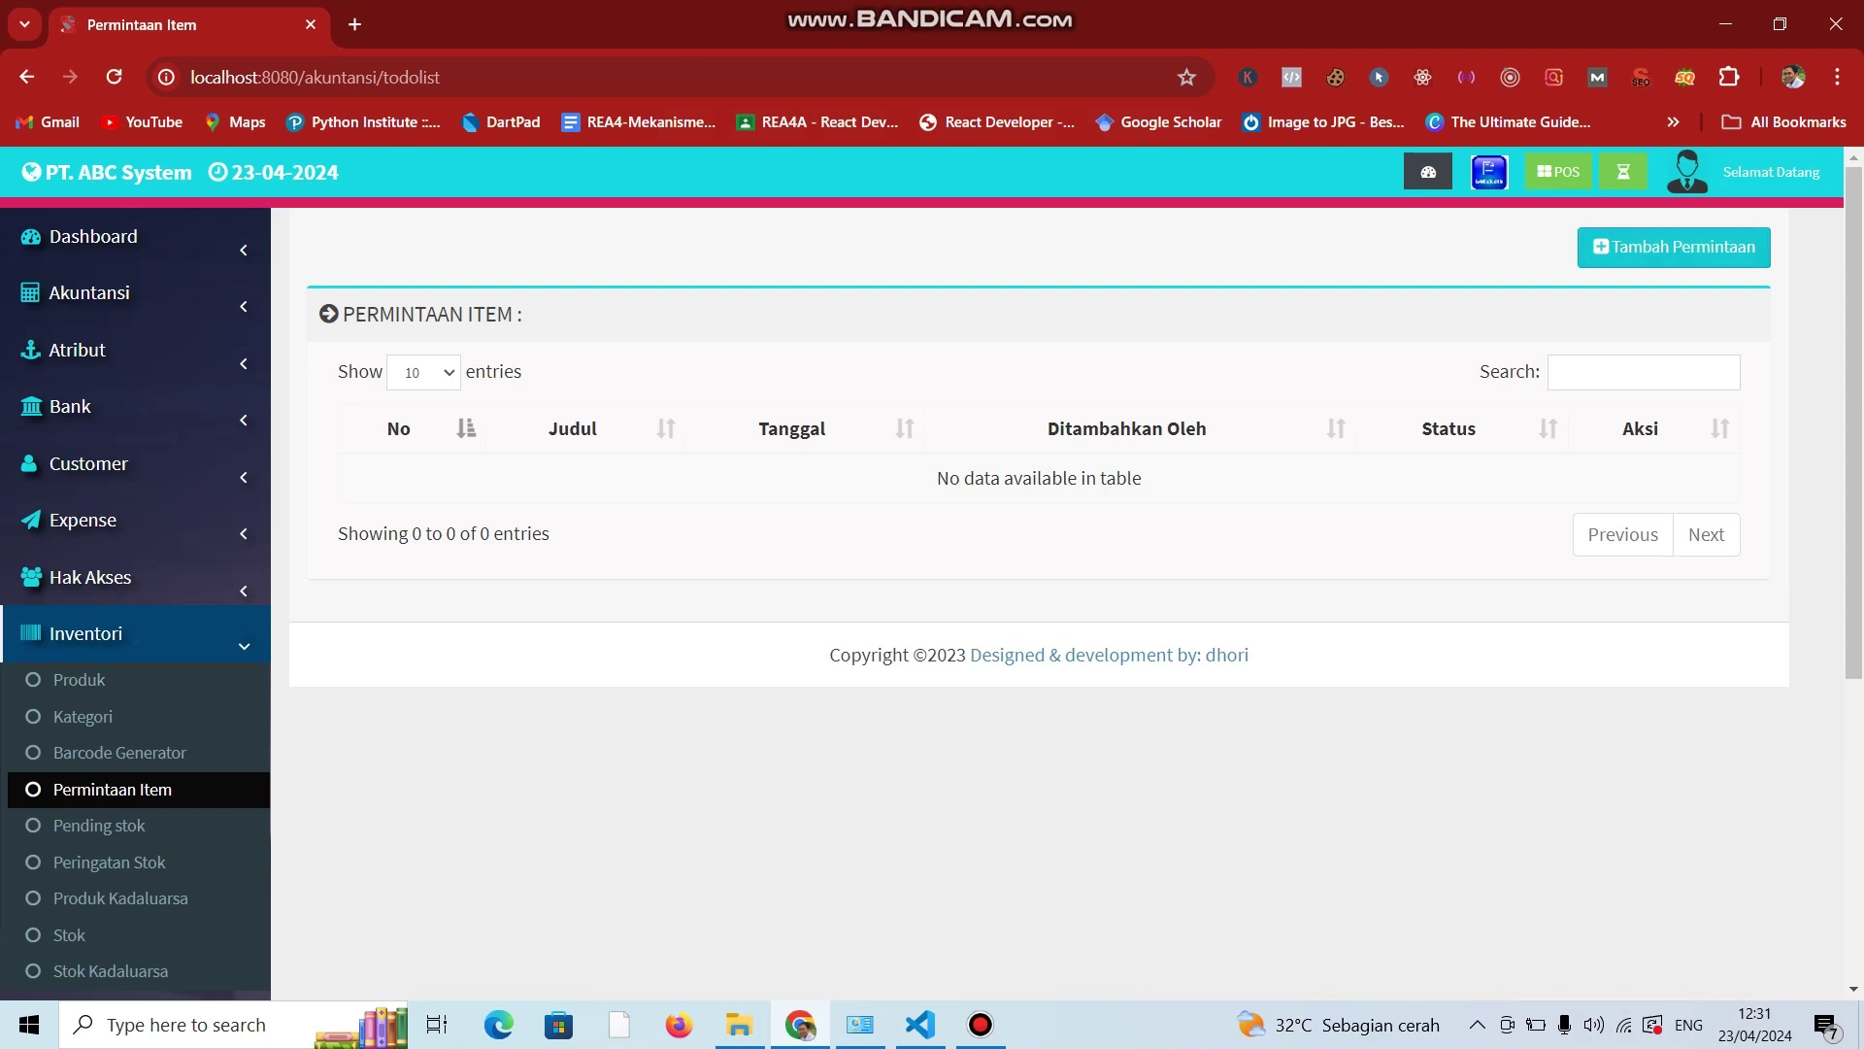
{"action": "left_click", "coordinate": [1674, 247]}
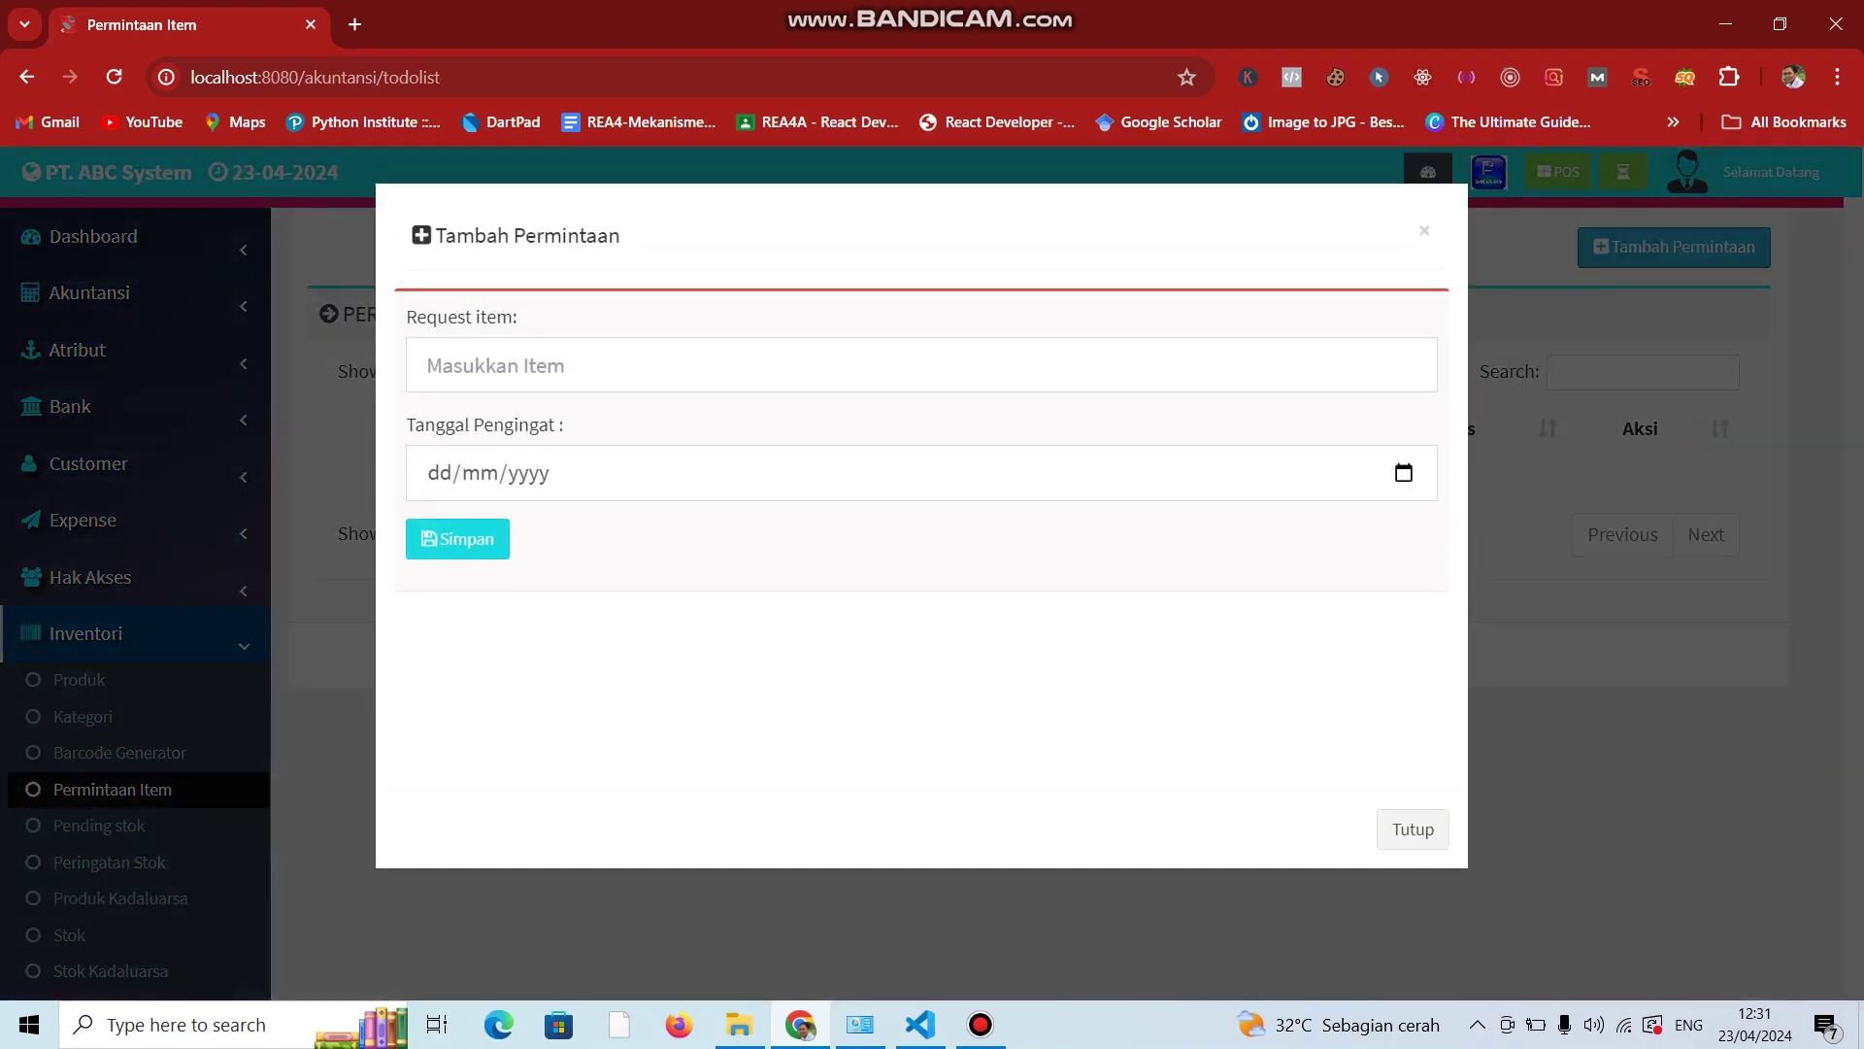
Enter "rokok" as a sample request item in the Tambah Permintaan form and close the form without saving.
{"action": "left_click", "coordinate": [679, 365]}
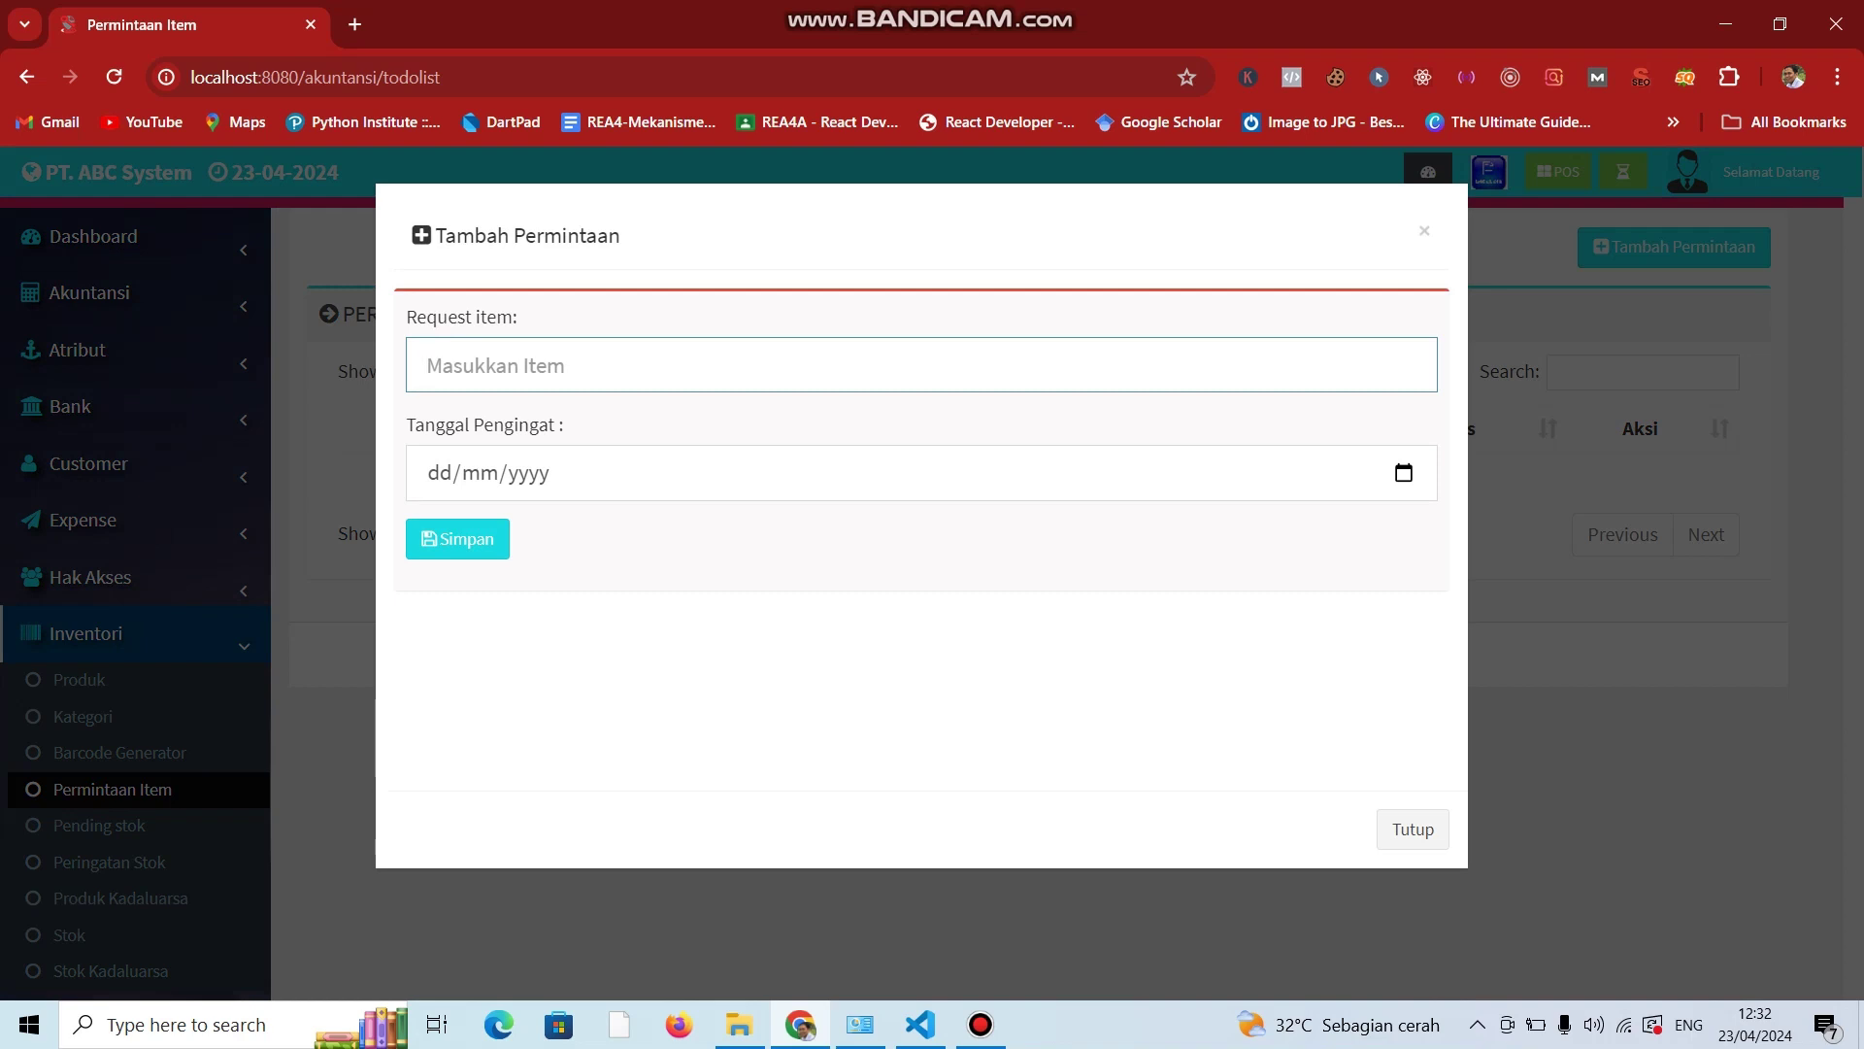
{"action": "type", "text": "Elle"}
{"action": "key", "text": "BackSpace"}
{"action": "key", "text": "BackSpace"}
{"action": "key", "text": "BackSpace"}
{"action": "key", "text": "BackSpace"}
{"action": "type", "text": "rokok"}
{"action": "left_click", "coordinate": [1424, 230]}
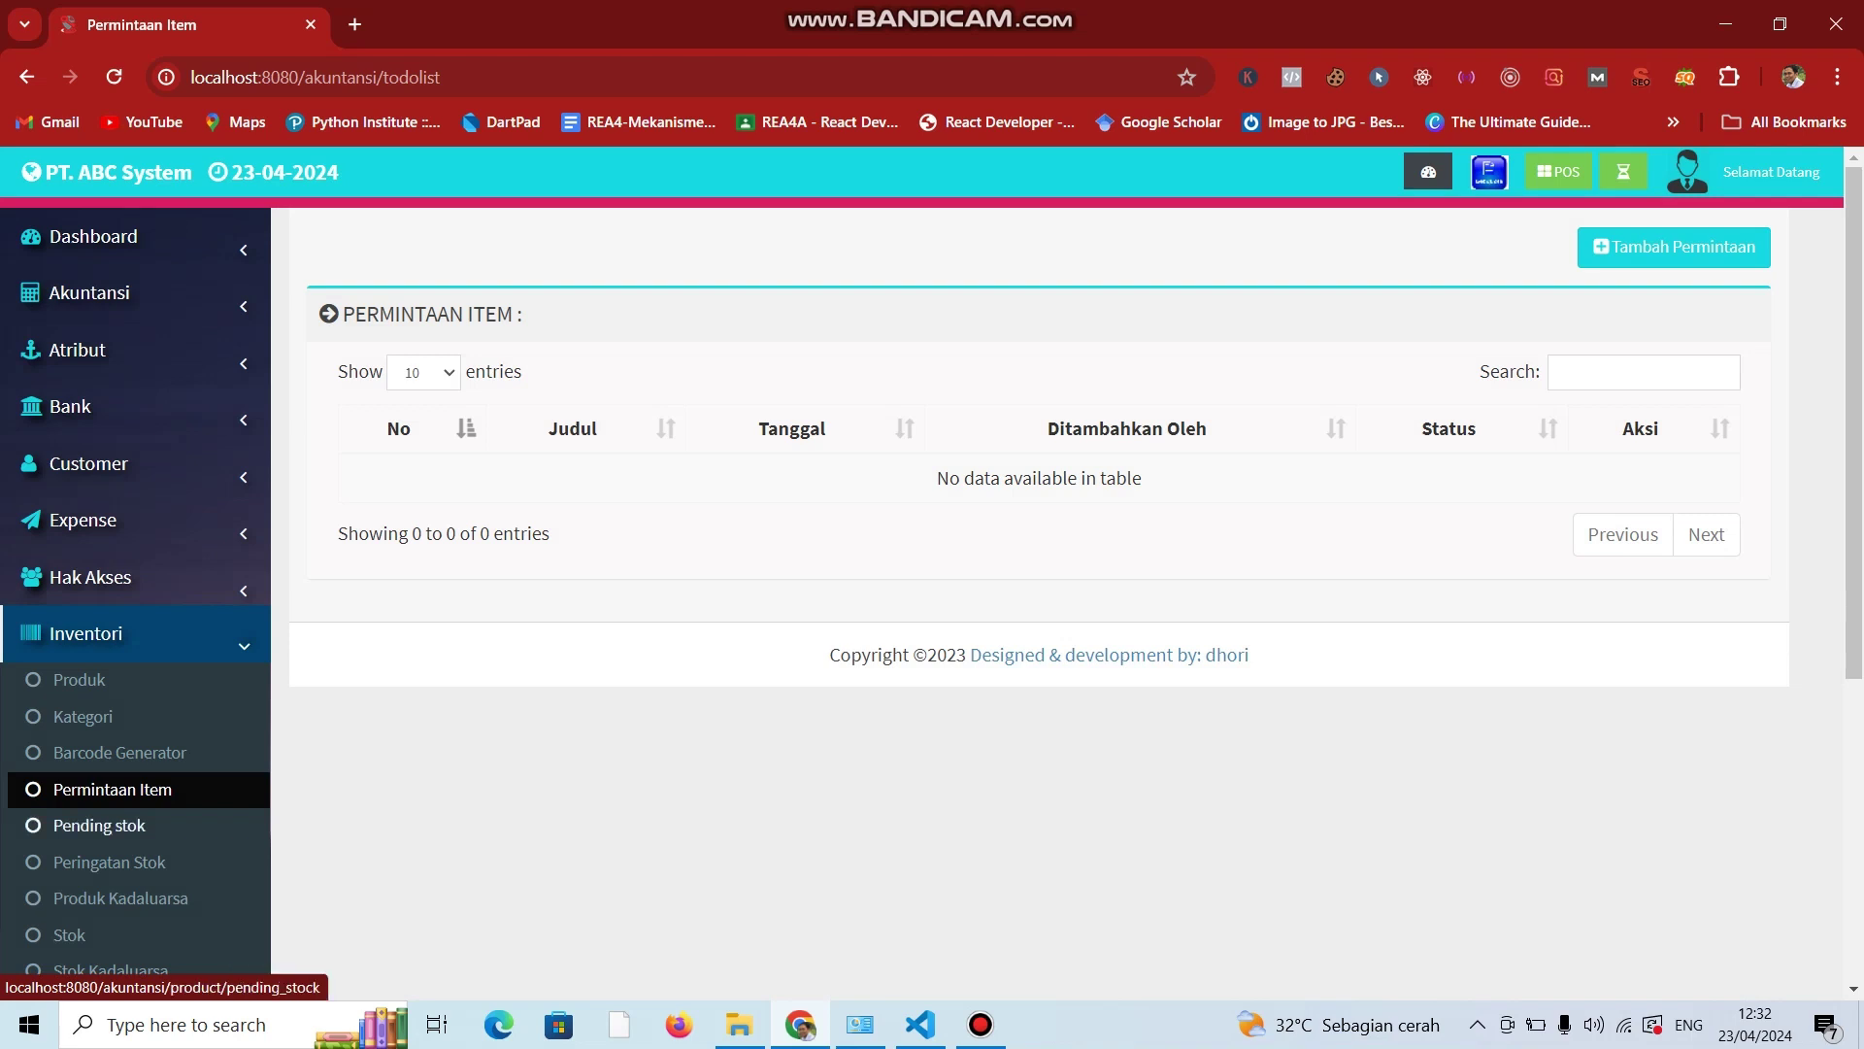
View the Pending stok page and the product list, and return to Permintaan Item.
{"action": "left_click", "coordinate": [99, 825]}
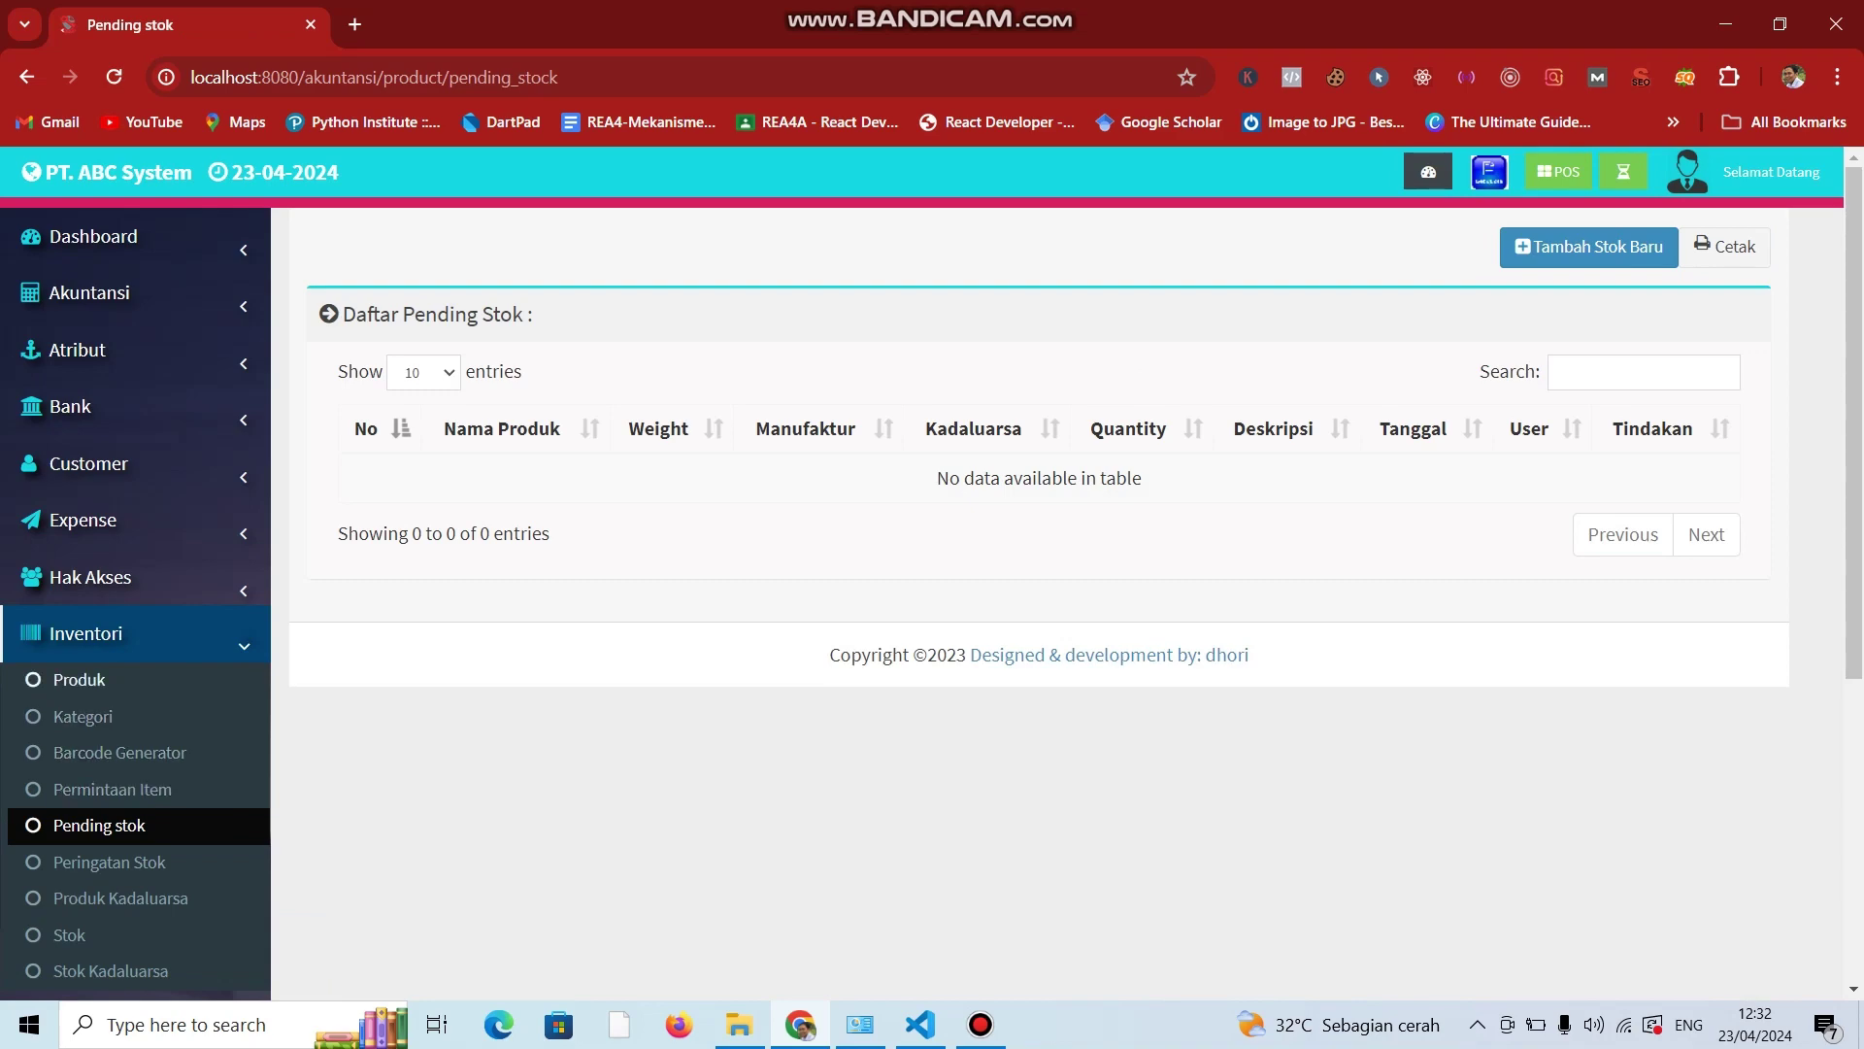
{"action": "left_click", "coordinate": [78, 678]}
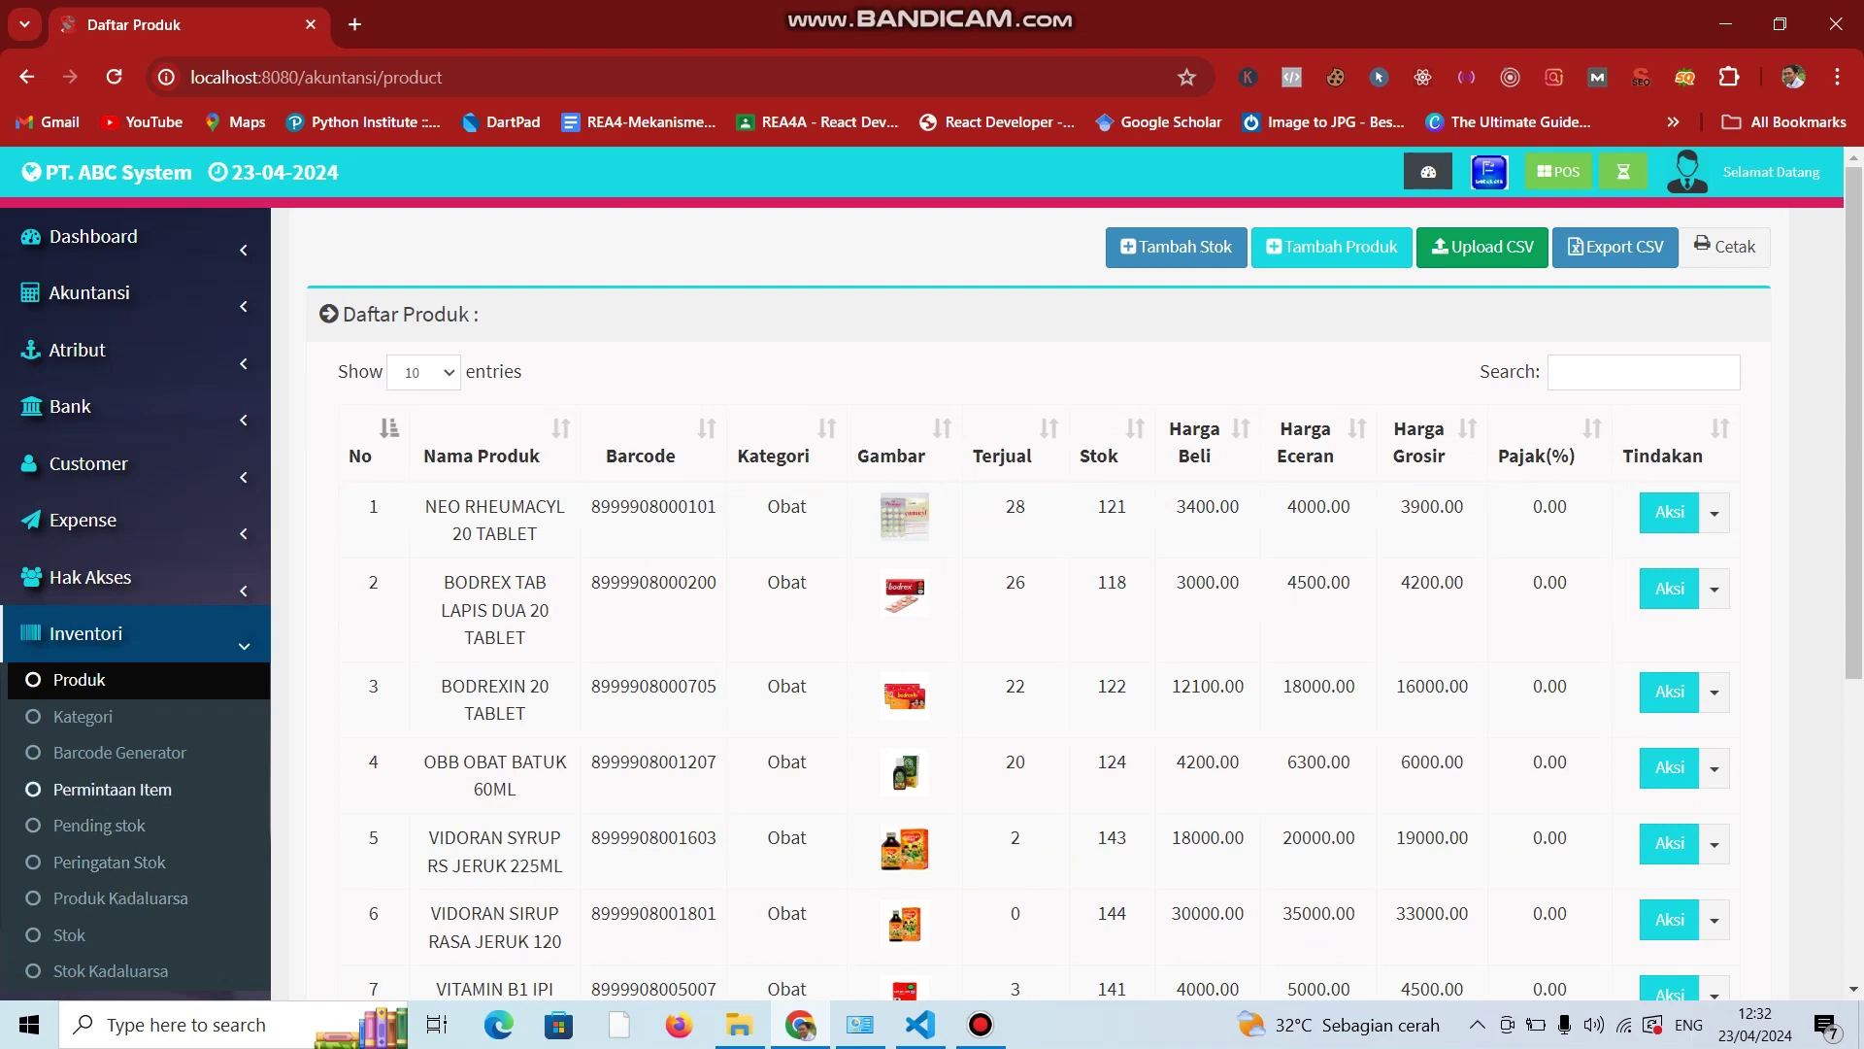
{"action": "left_click", "coordinate": [112, 789]}
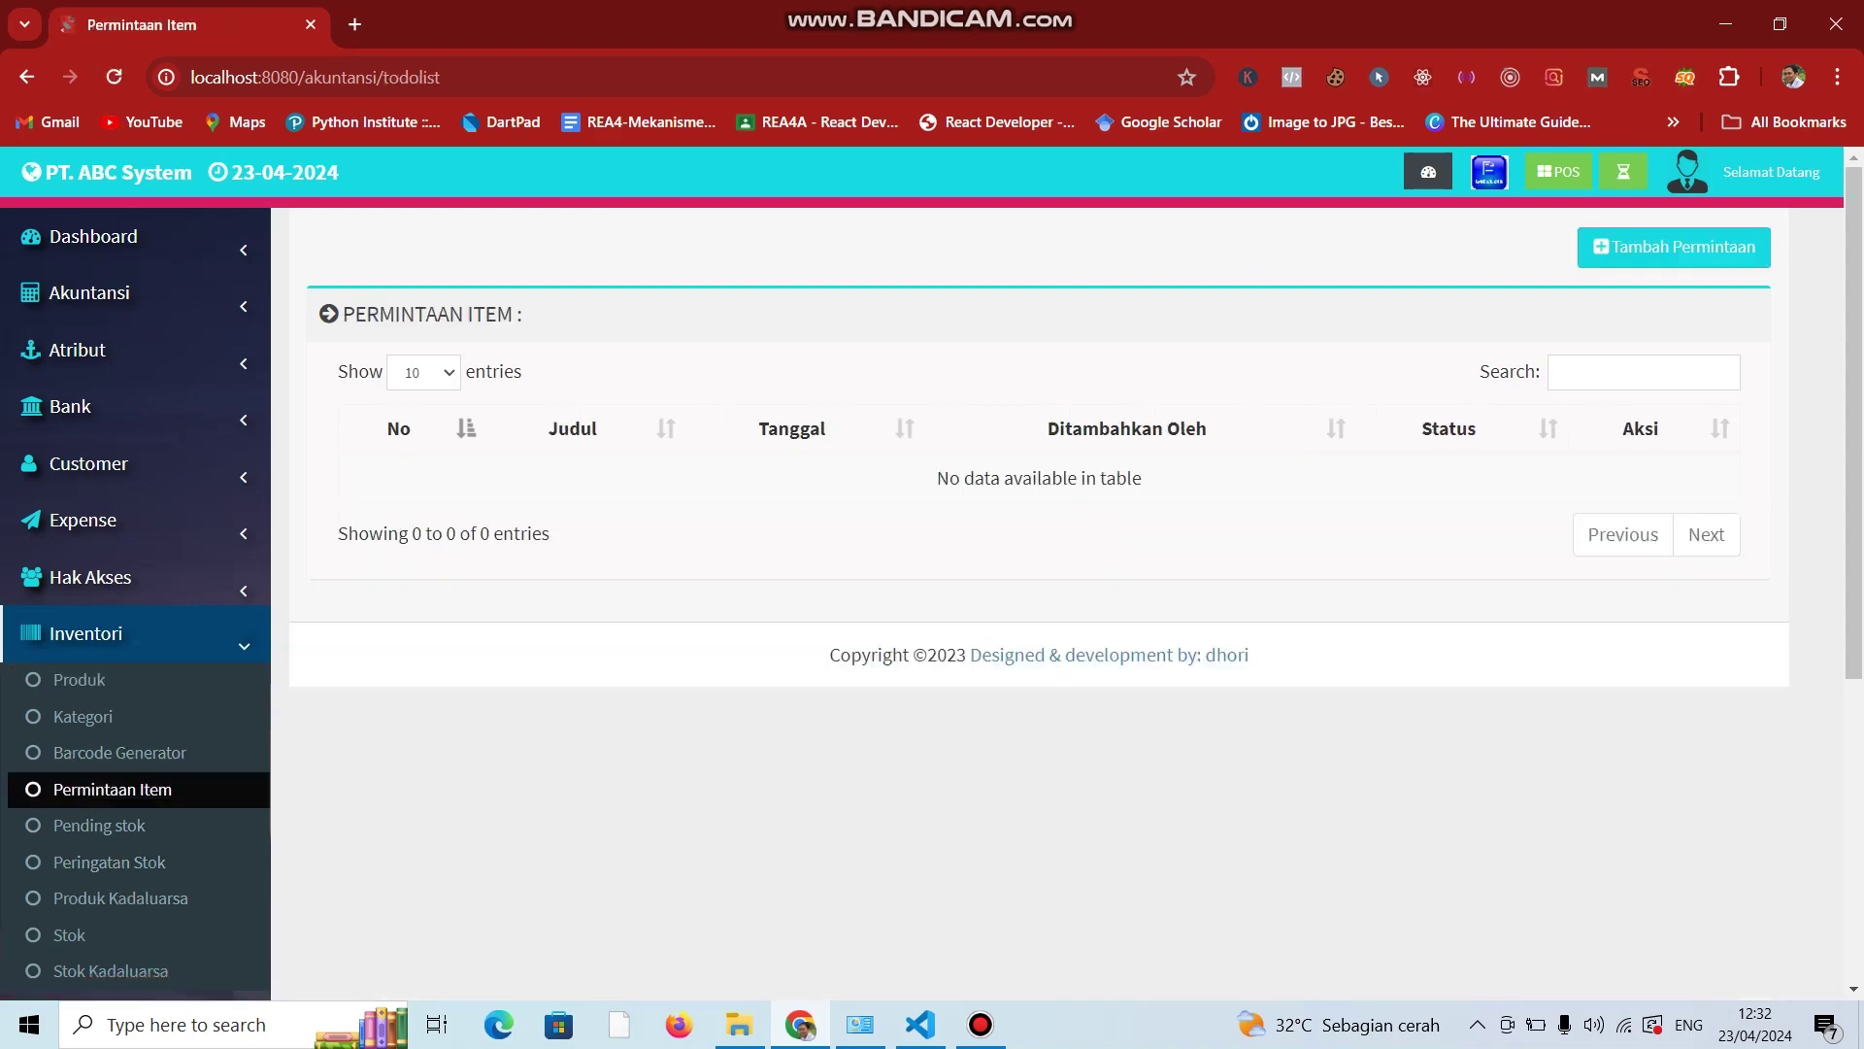
Try "neo" as the request item in a new Tambah Permintaan form, clear it and close the form unsaved.
{"action": "left_click", "coordinate": [1674, 246]}
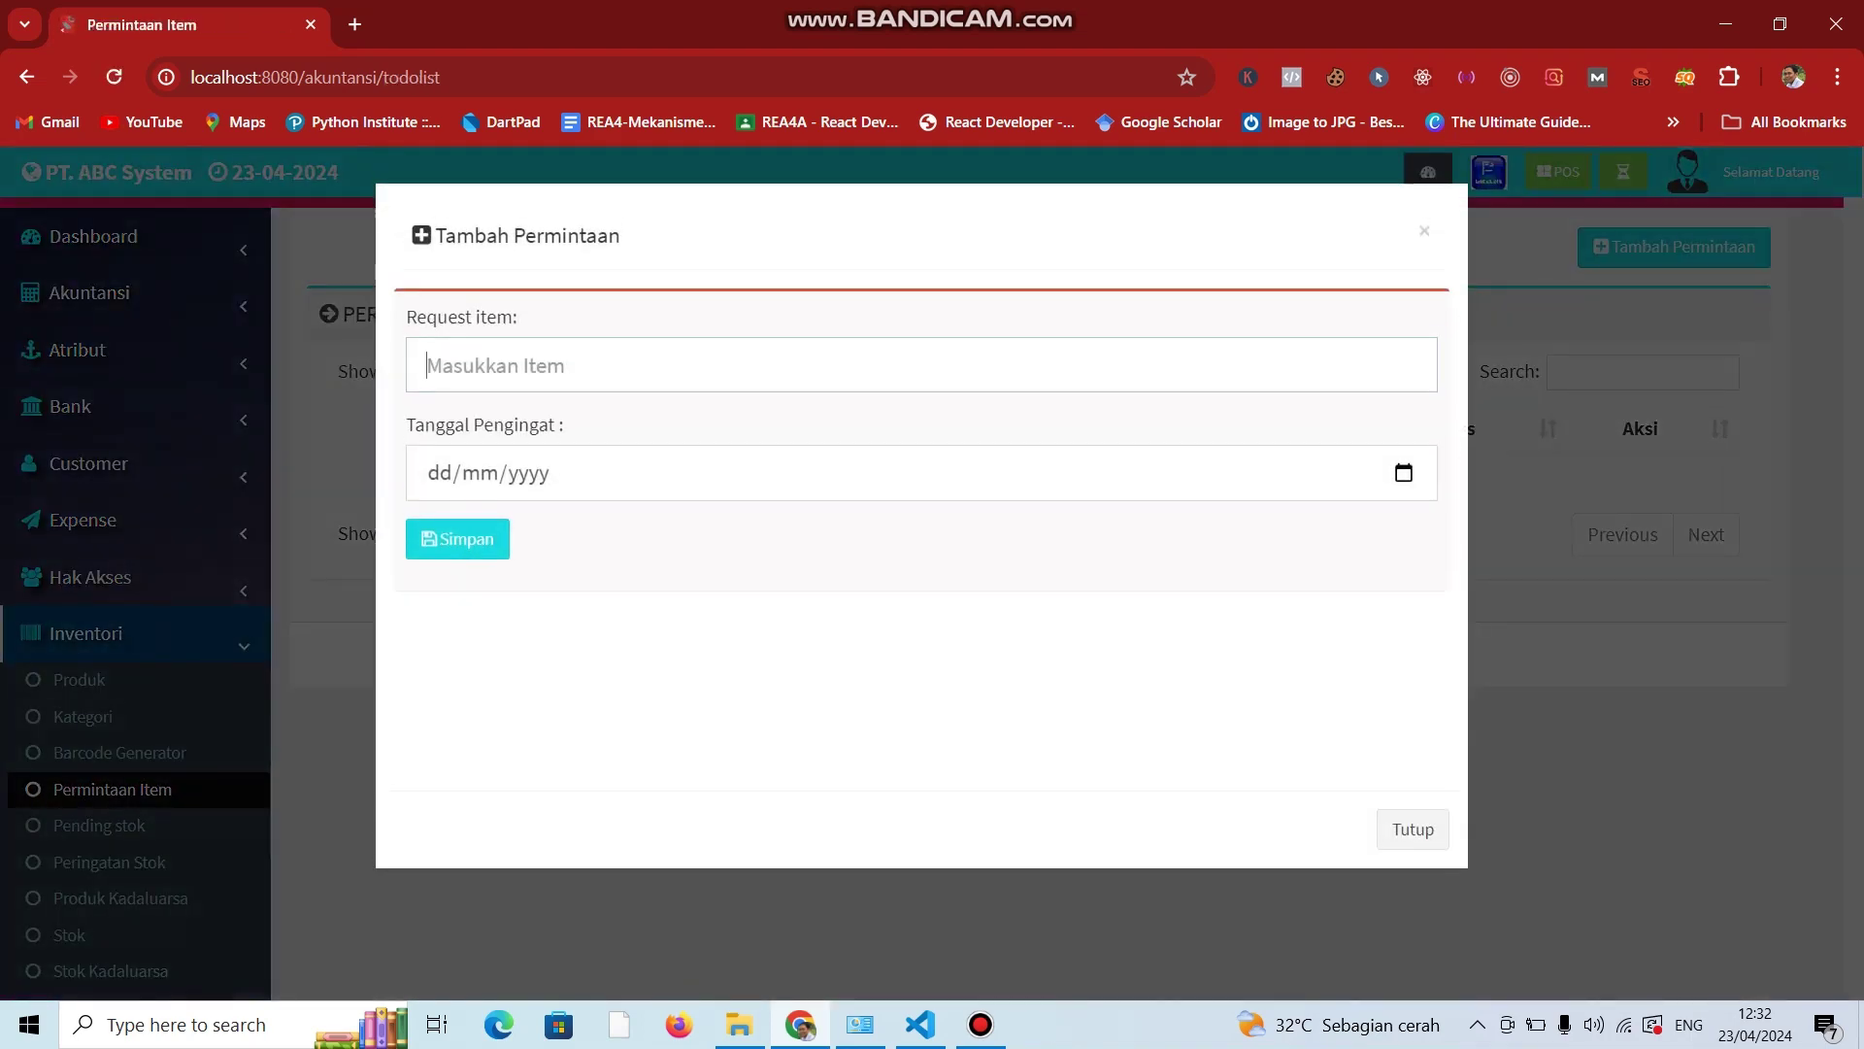
{"action": "type", "text": "ne"}
{"action": "type", "text": "w"}
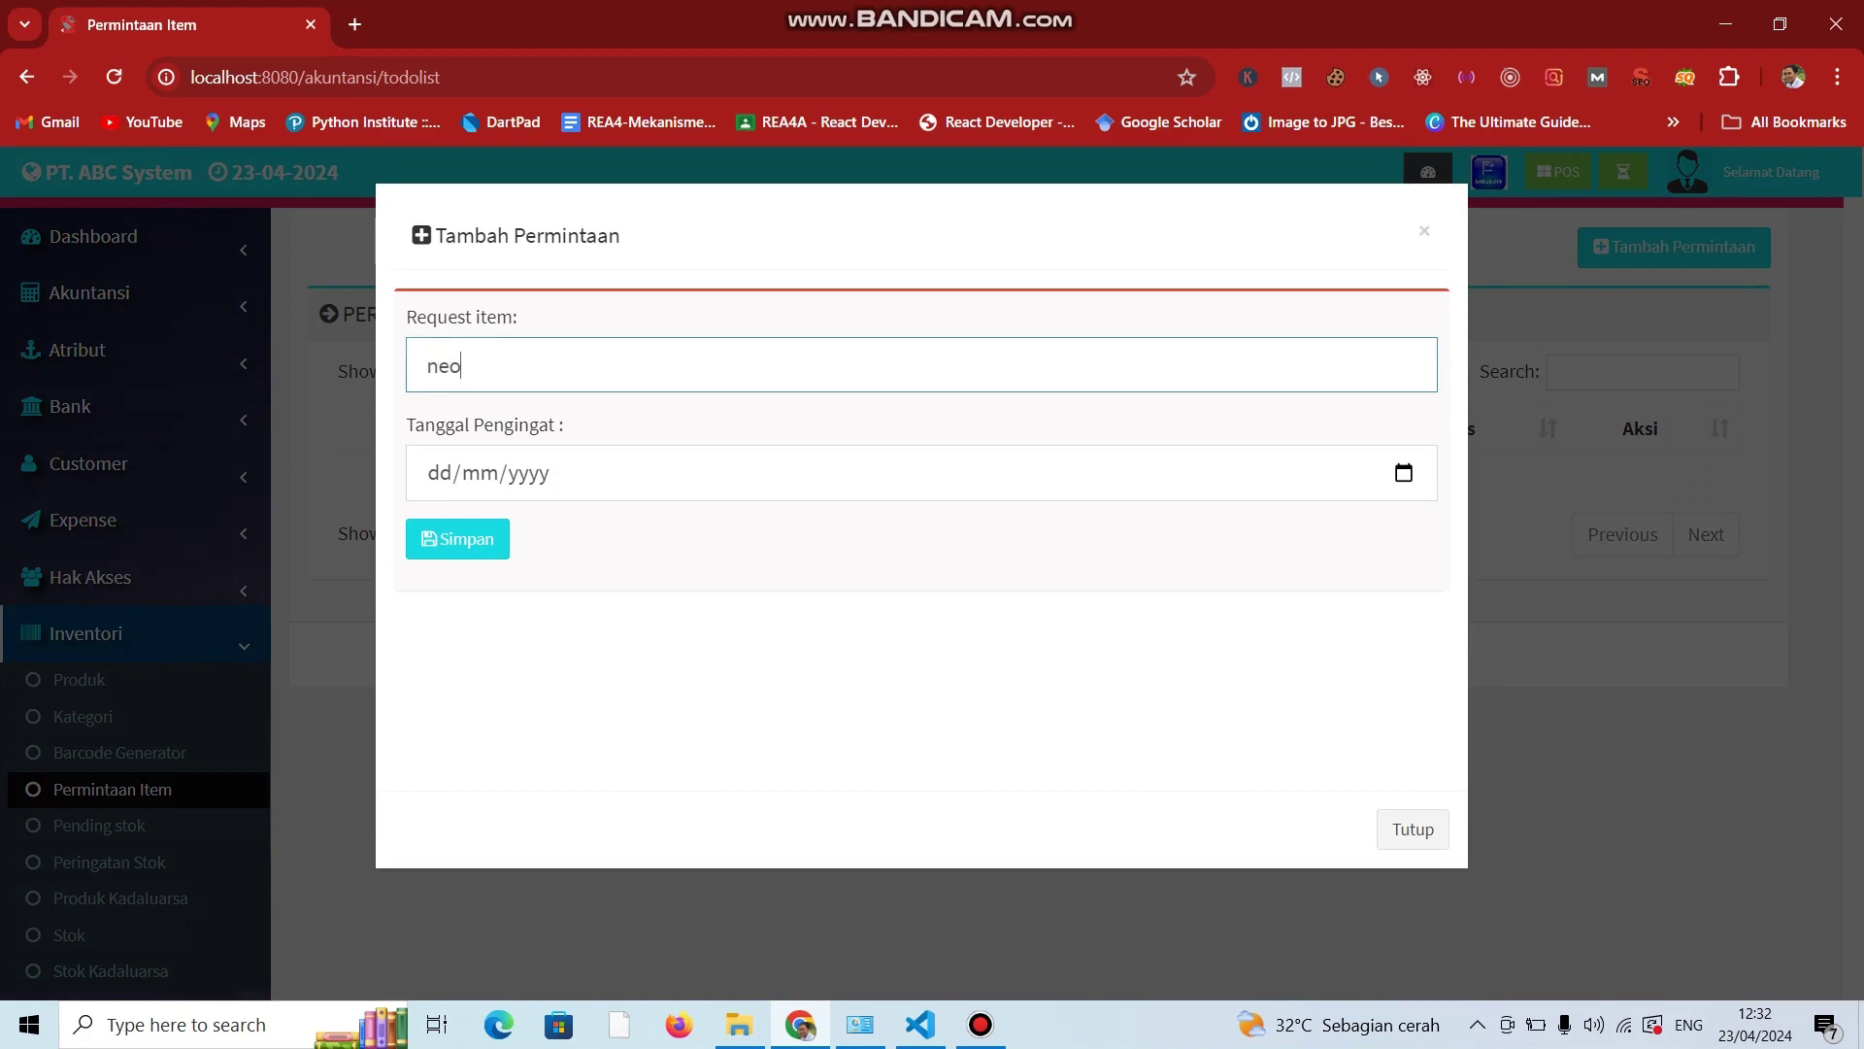
{"action": "key", "text": "BackSpace"}
{"action": "key", "text": "BackSpace"}
{"action": "key", "text": "BackSpace"}
{"action": "left_click", "coordinate": [1413, 828]}
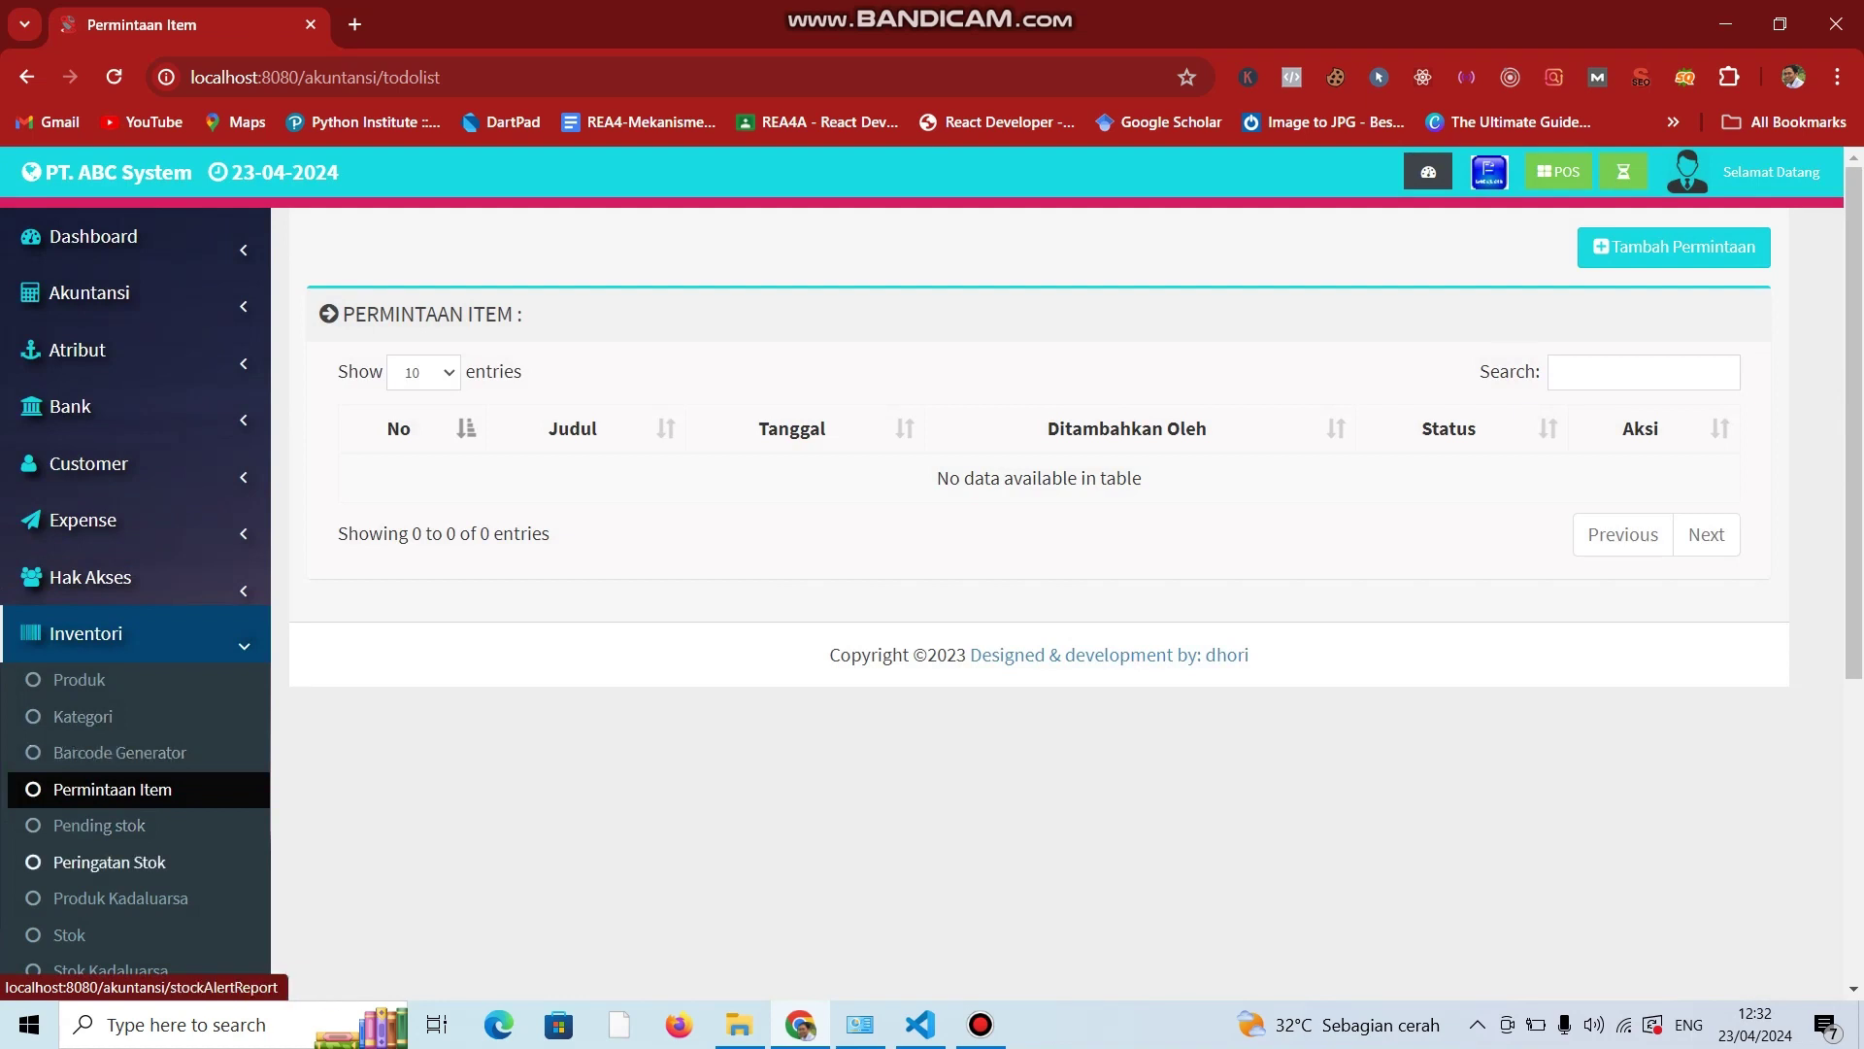
Look over the out-of-stock report under Peringatan Stok and the expired product list under Produk Kadaluarsa.
{"action": "left_click", "coordinate": [109, 862]}
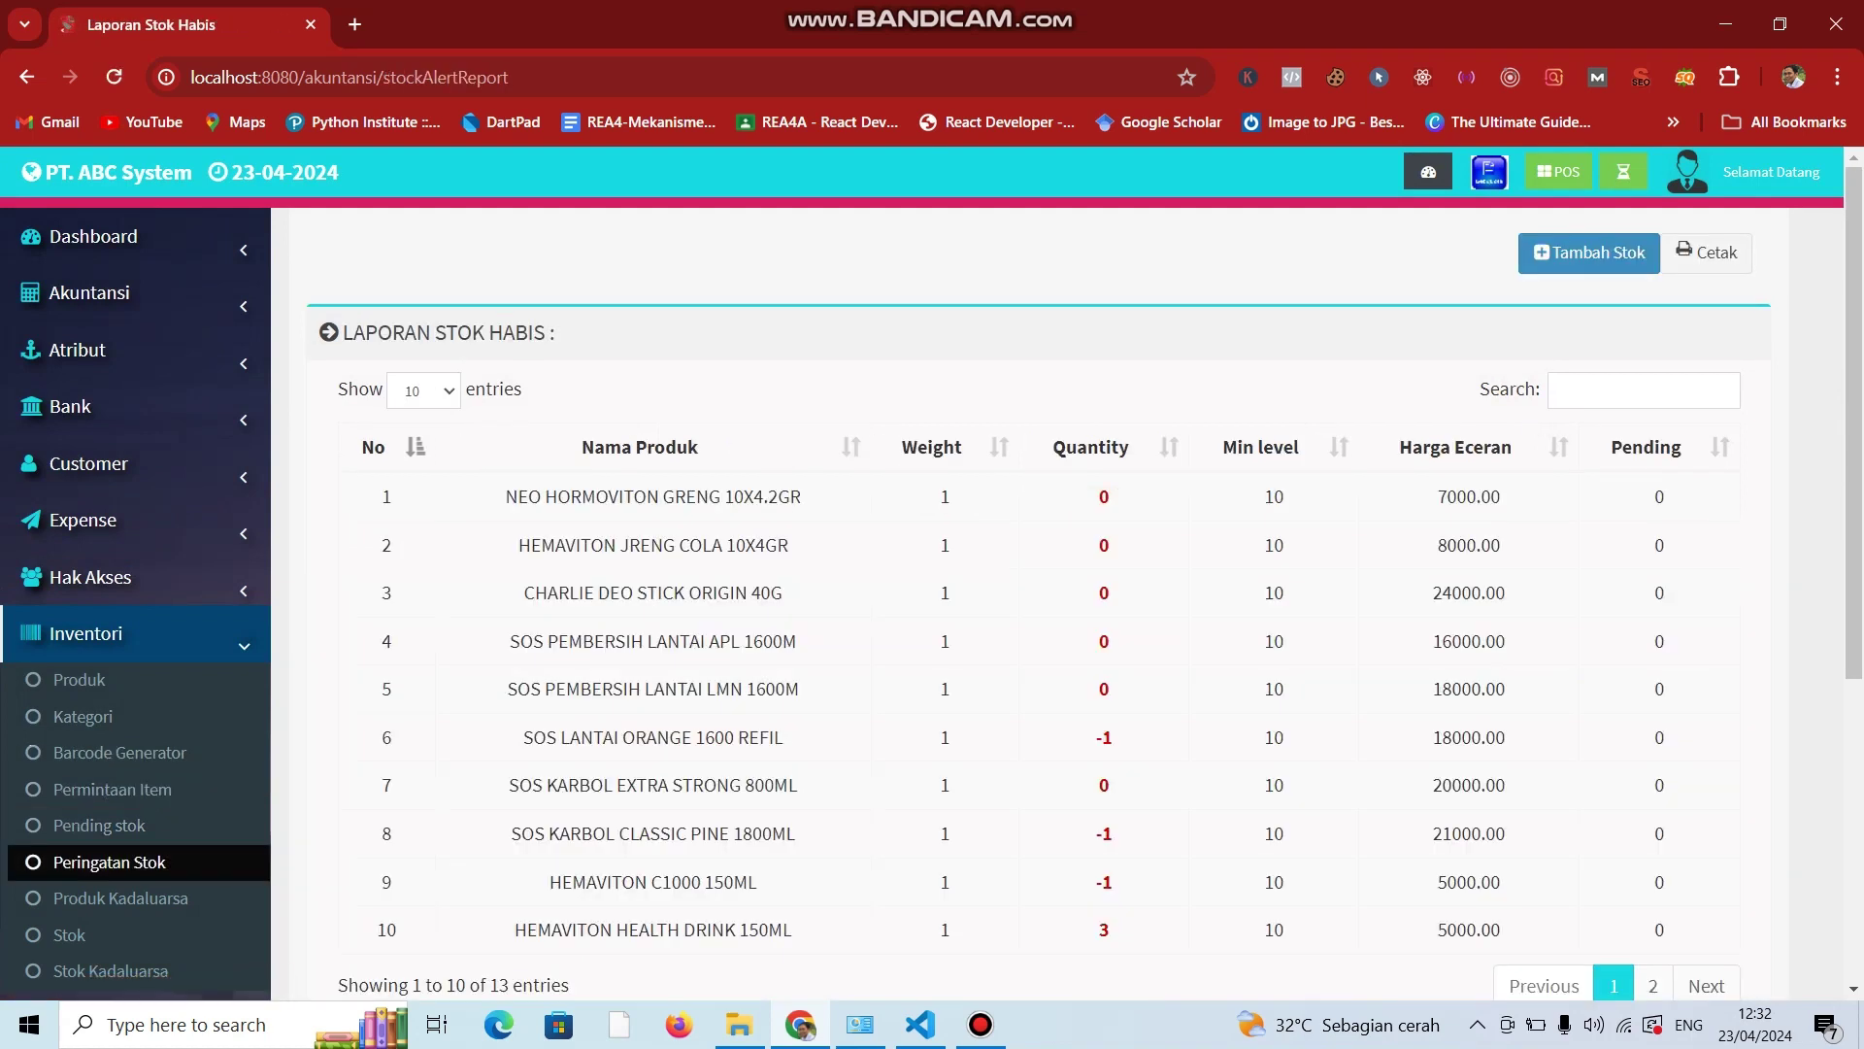
{"action": "scroll", "coordinate": [932, 573], "scroll_direction": "down", "scroll_amount": 3}
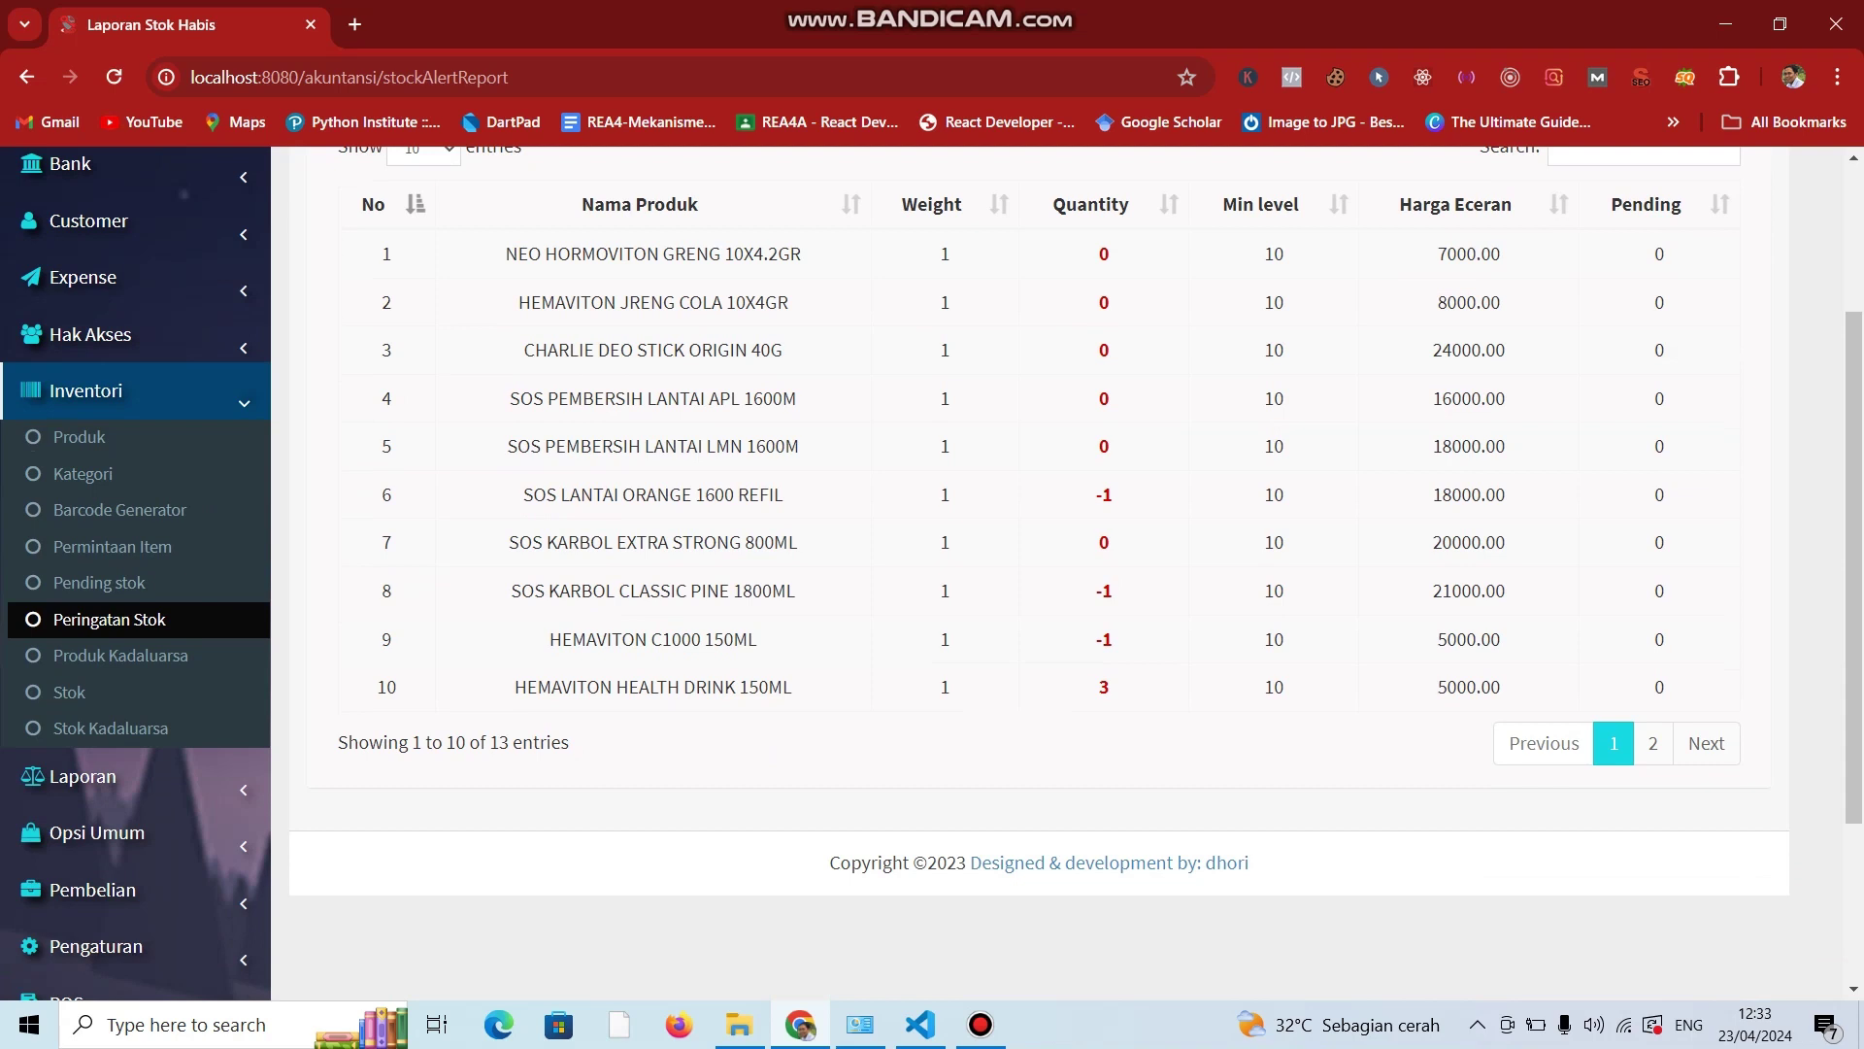
{"action": "left_click", "coordinate": [121, 654]}
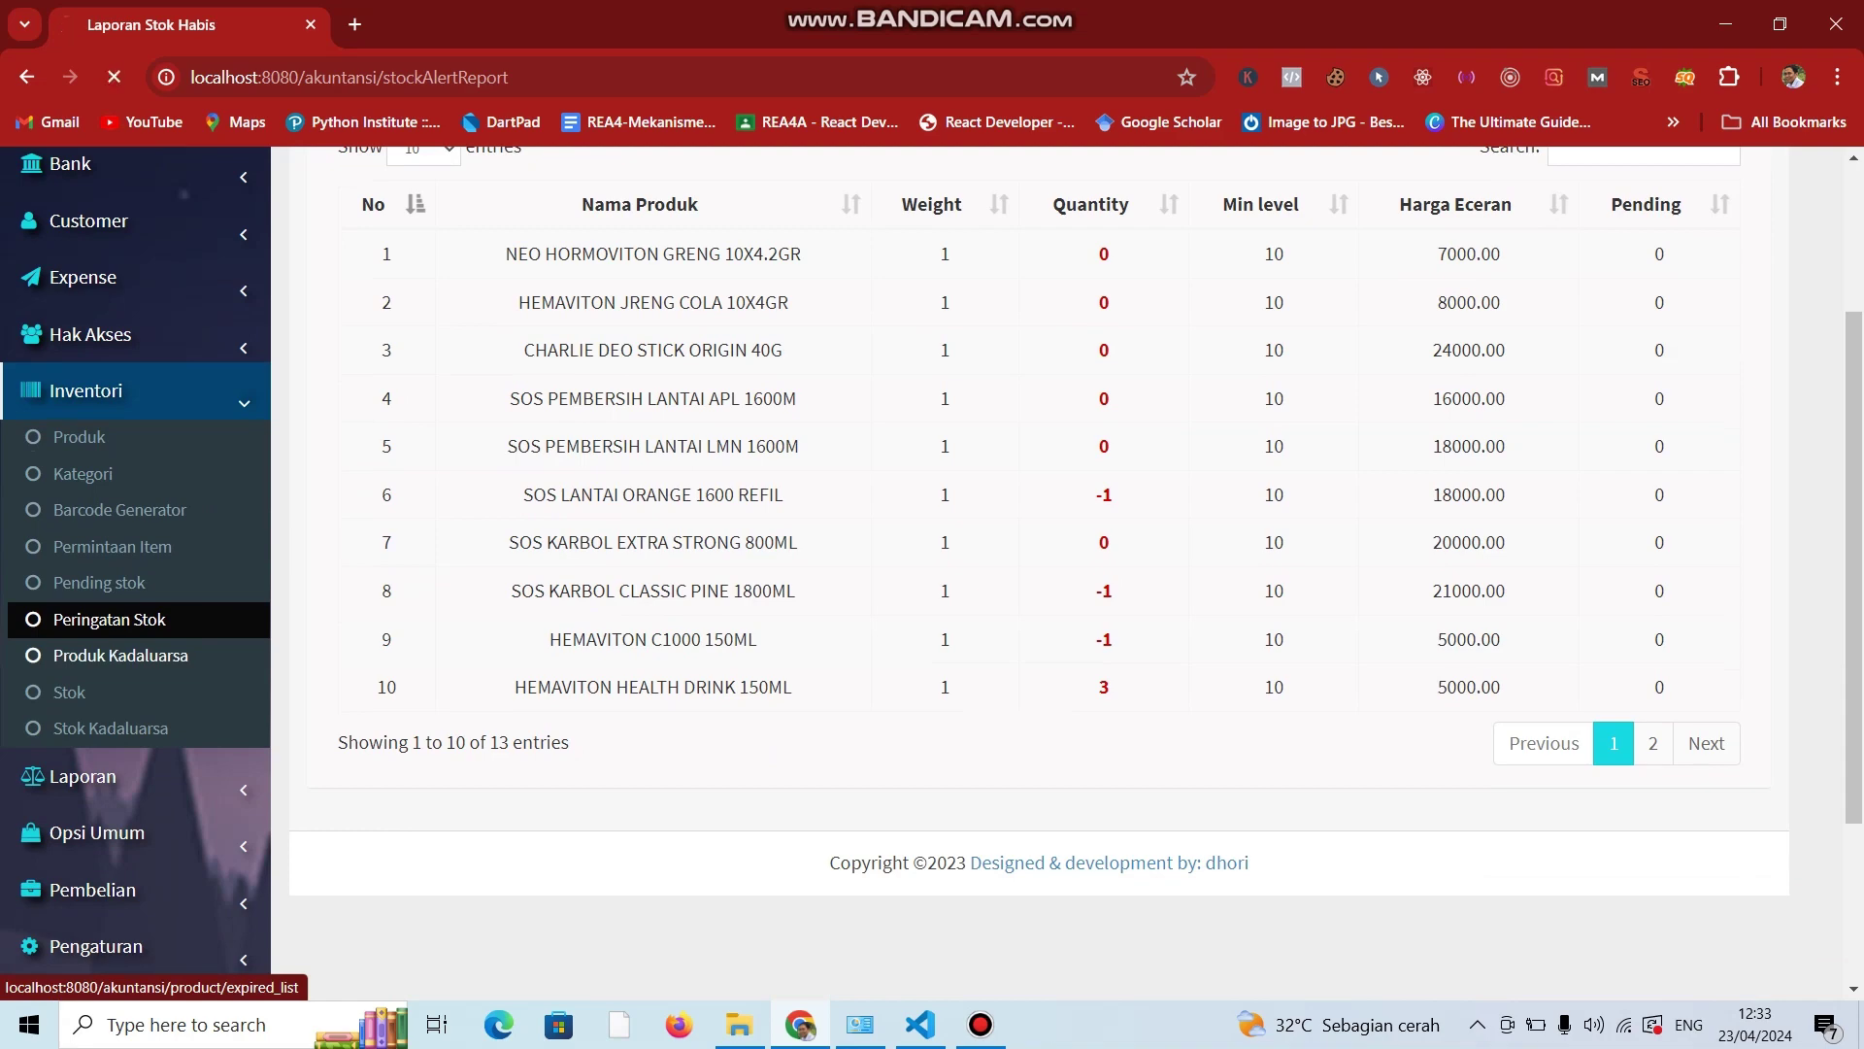
{"action": "scroll", "coordinate": [135, 602], "scroll_direction": "down", "scroll_amount": 5}
{"action": "scroll", "coordinate": [136, 602], "scroll_direction": "up", "scroll_amount": 4}
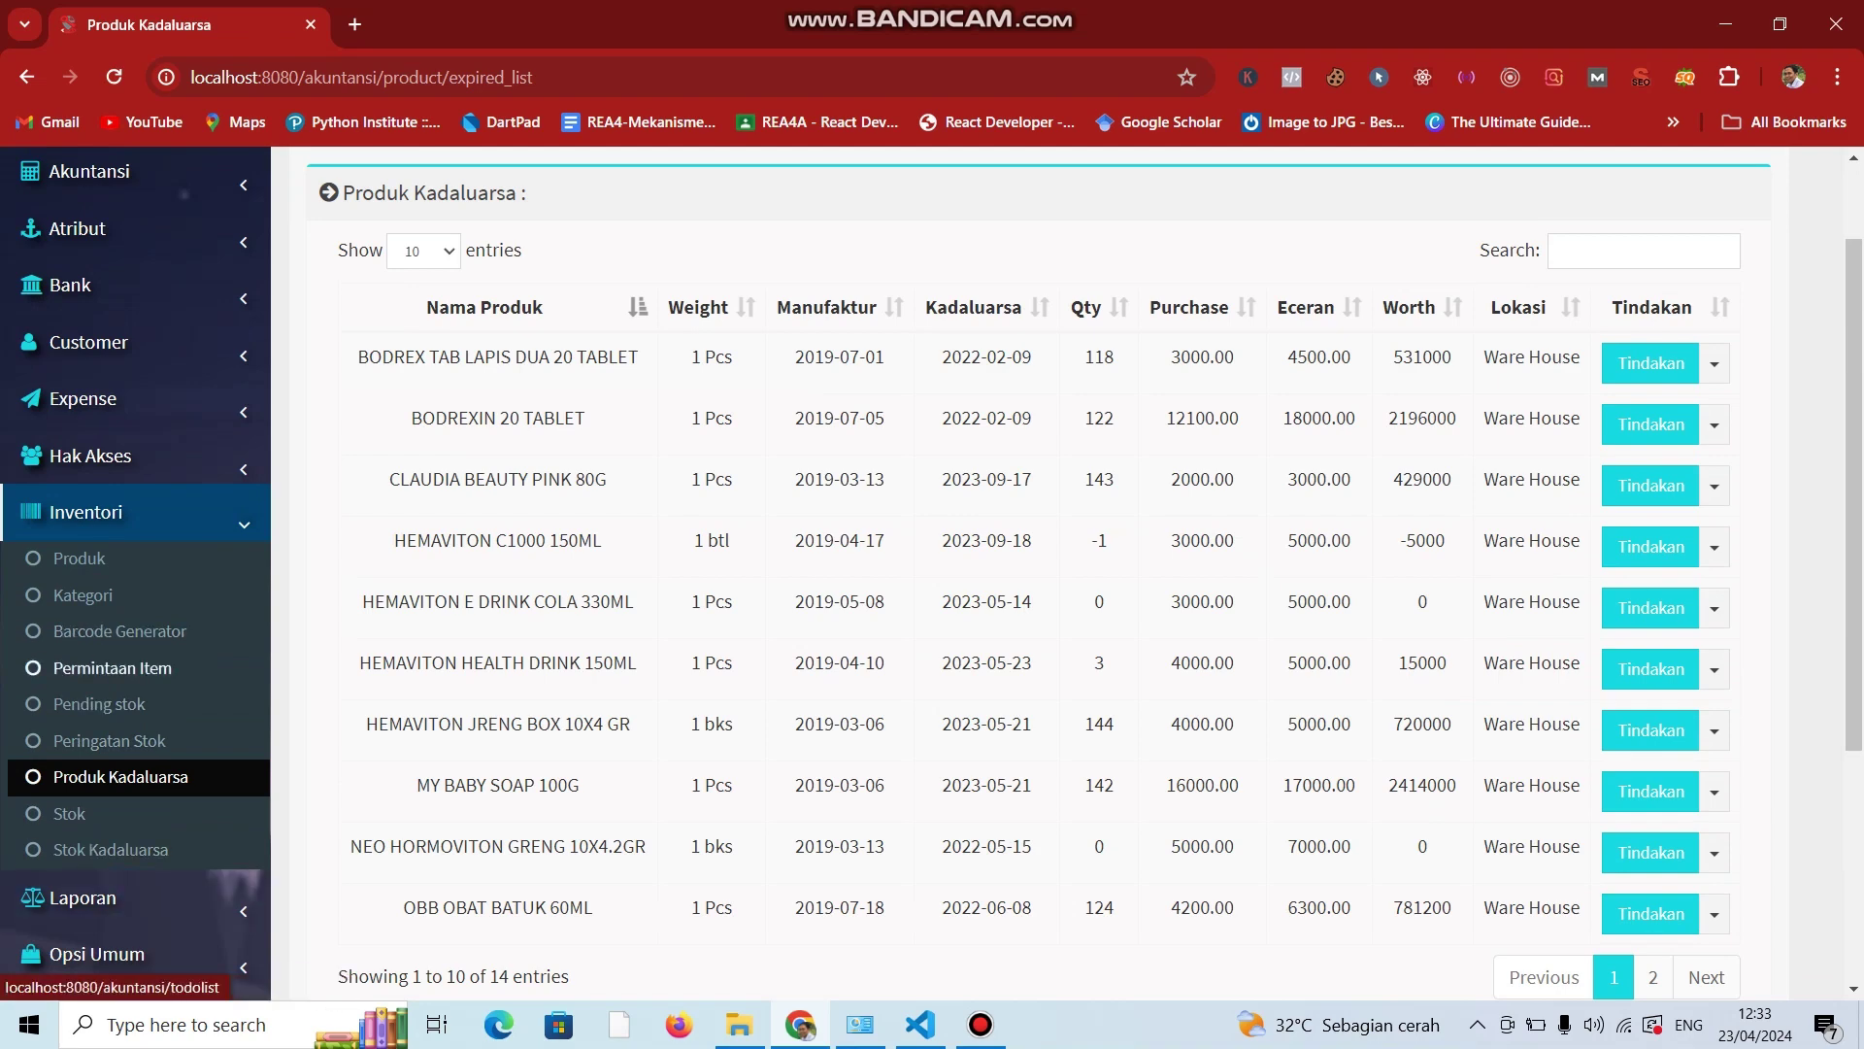
Return to Pending stok and examine all fields of the Tambah Pending Stok form.
{"action": "left_click", "coordinate": [99, 703]}
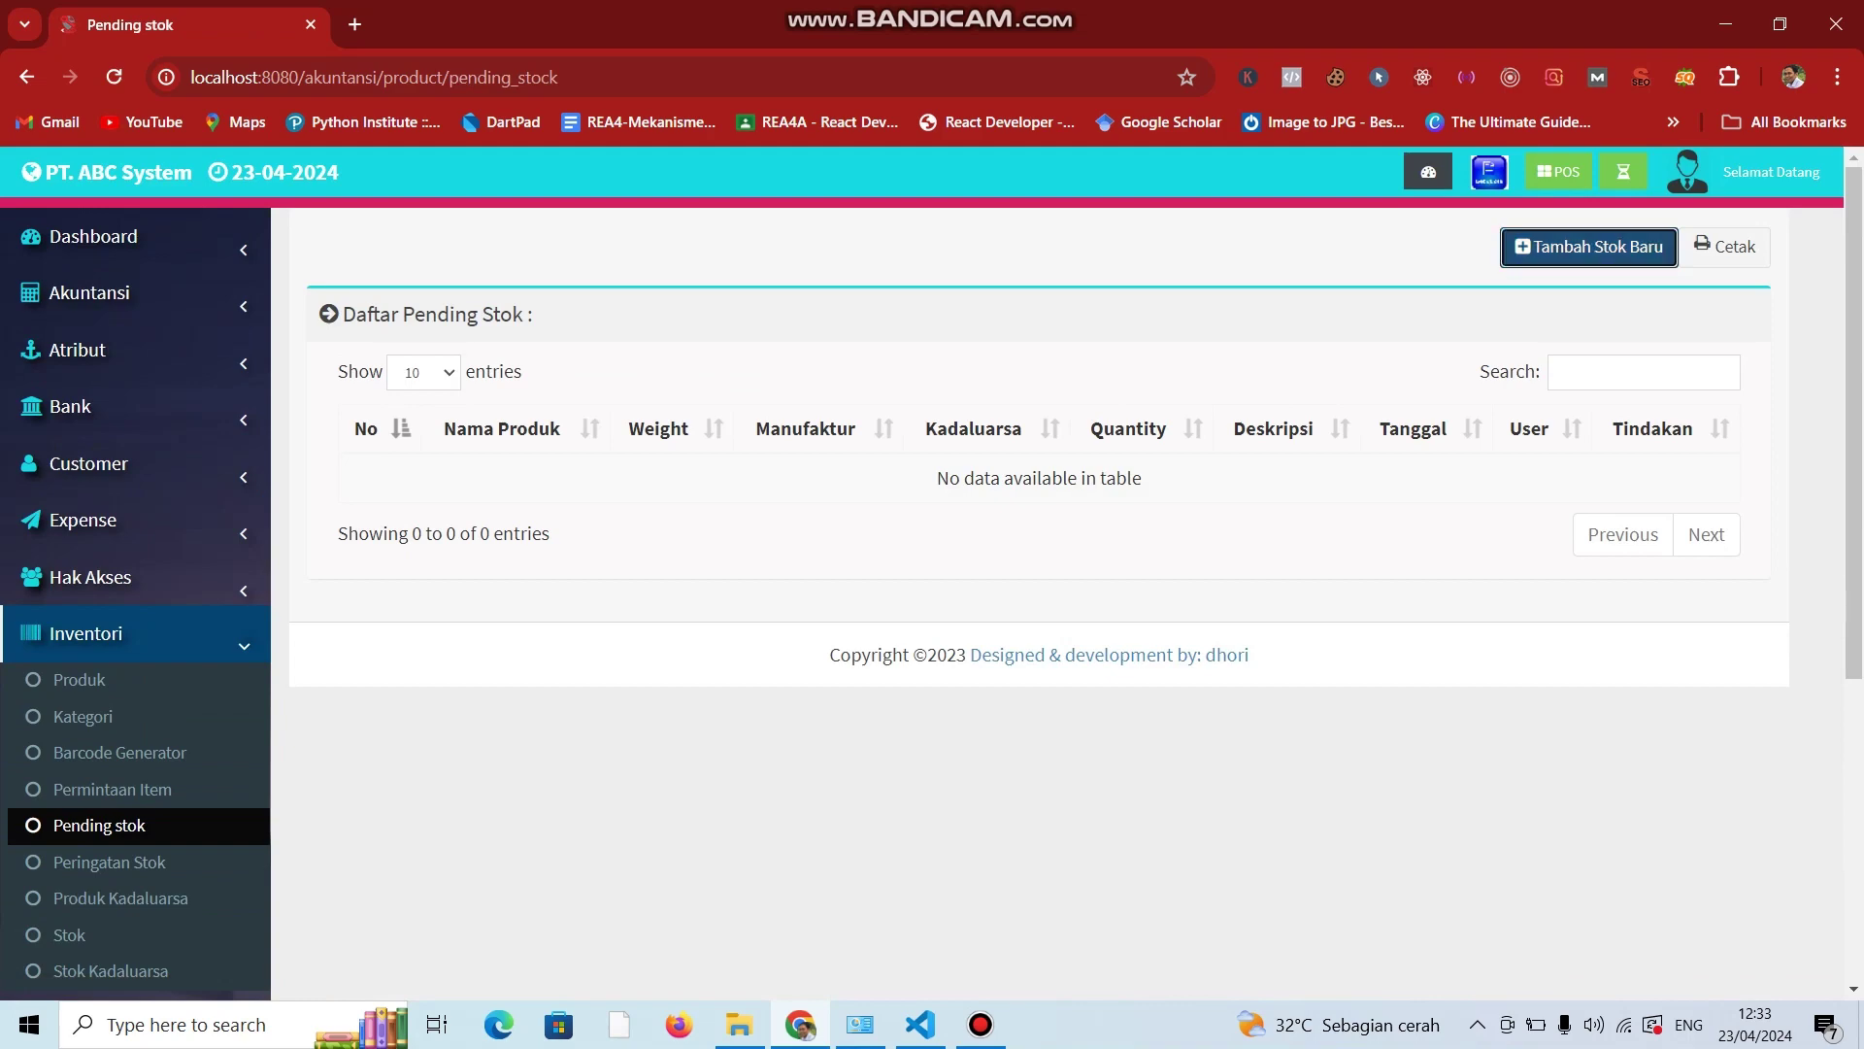
{"action": "left_click", "coordinate": [1588, 246]}
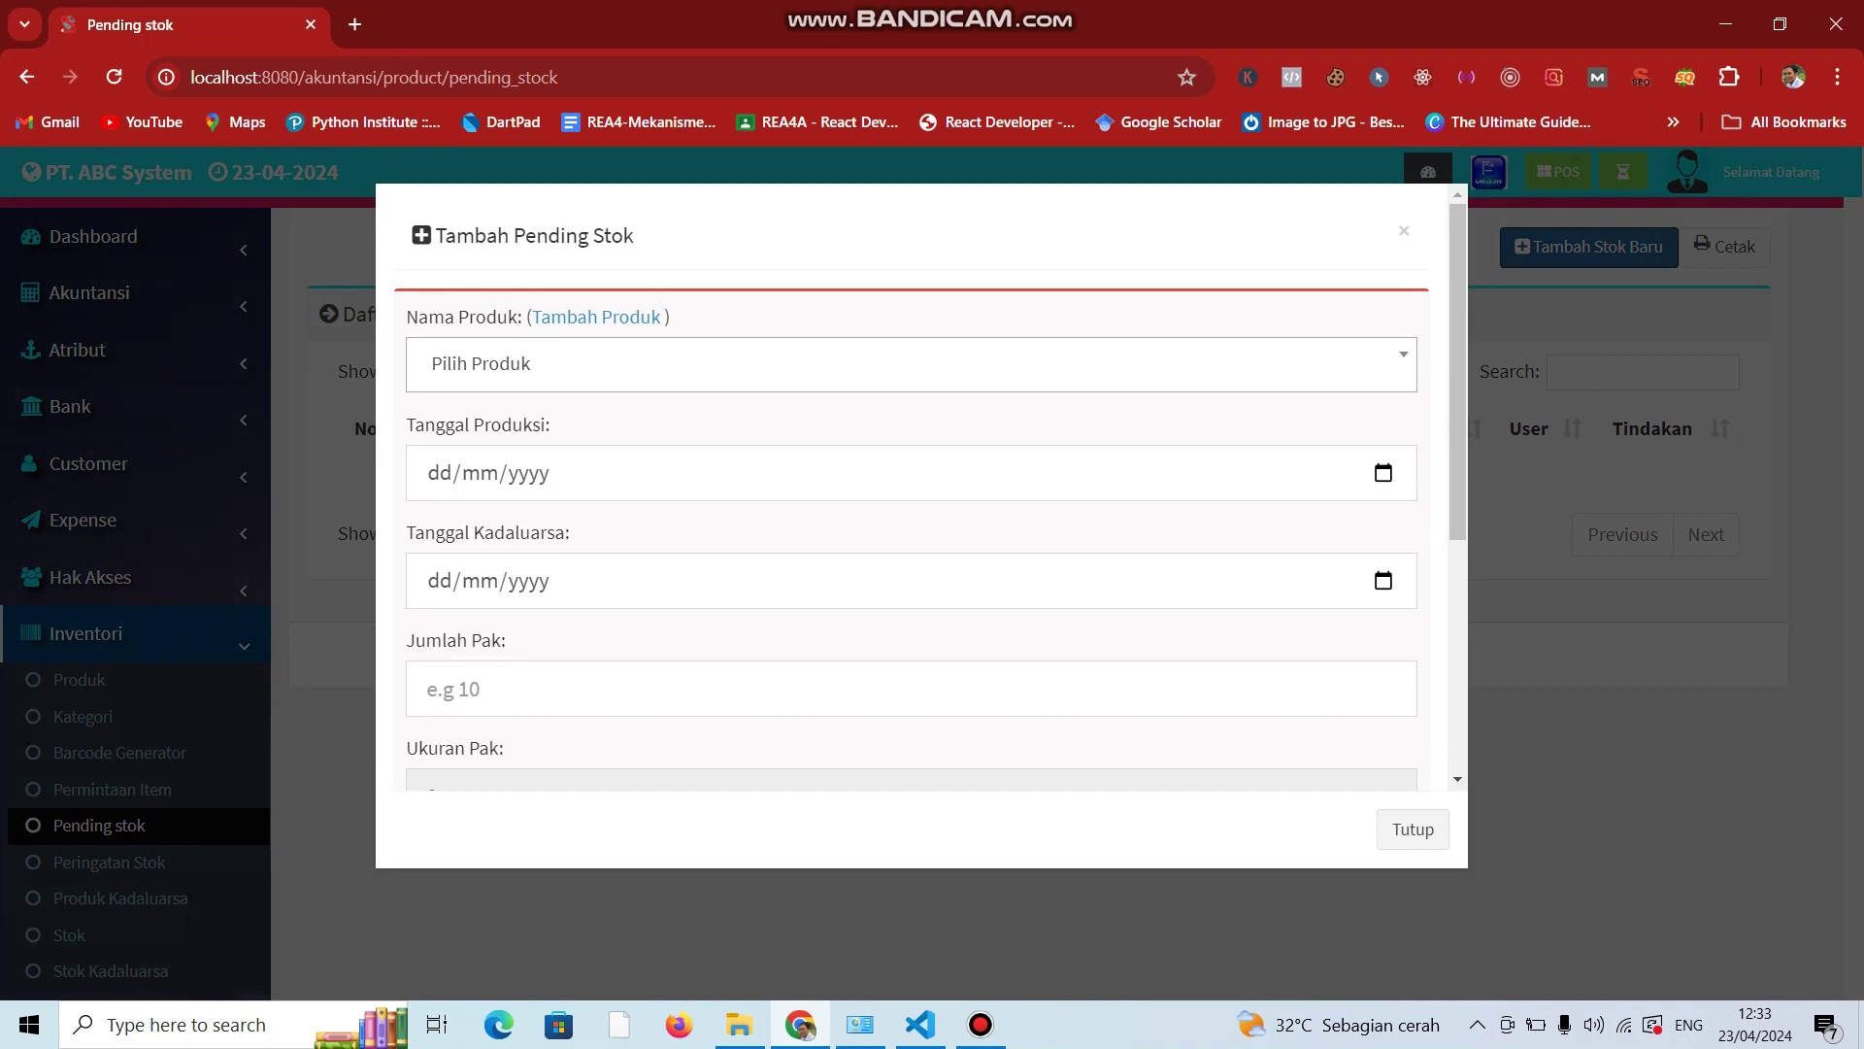
{"action": "scroll", "coordinate": [911, 486], "scroll_direction": "down", "scroll_amount": 4}
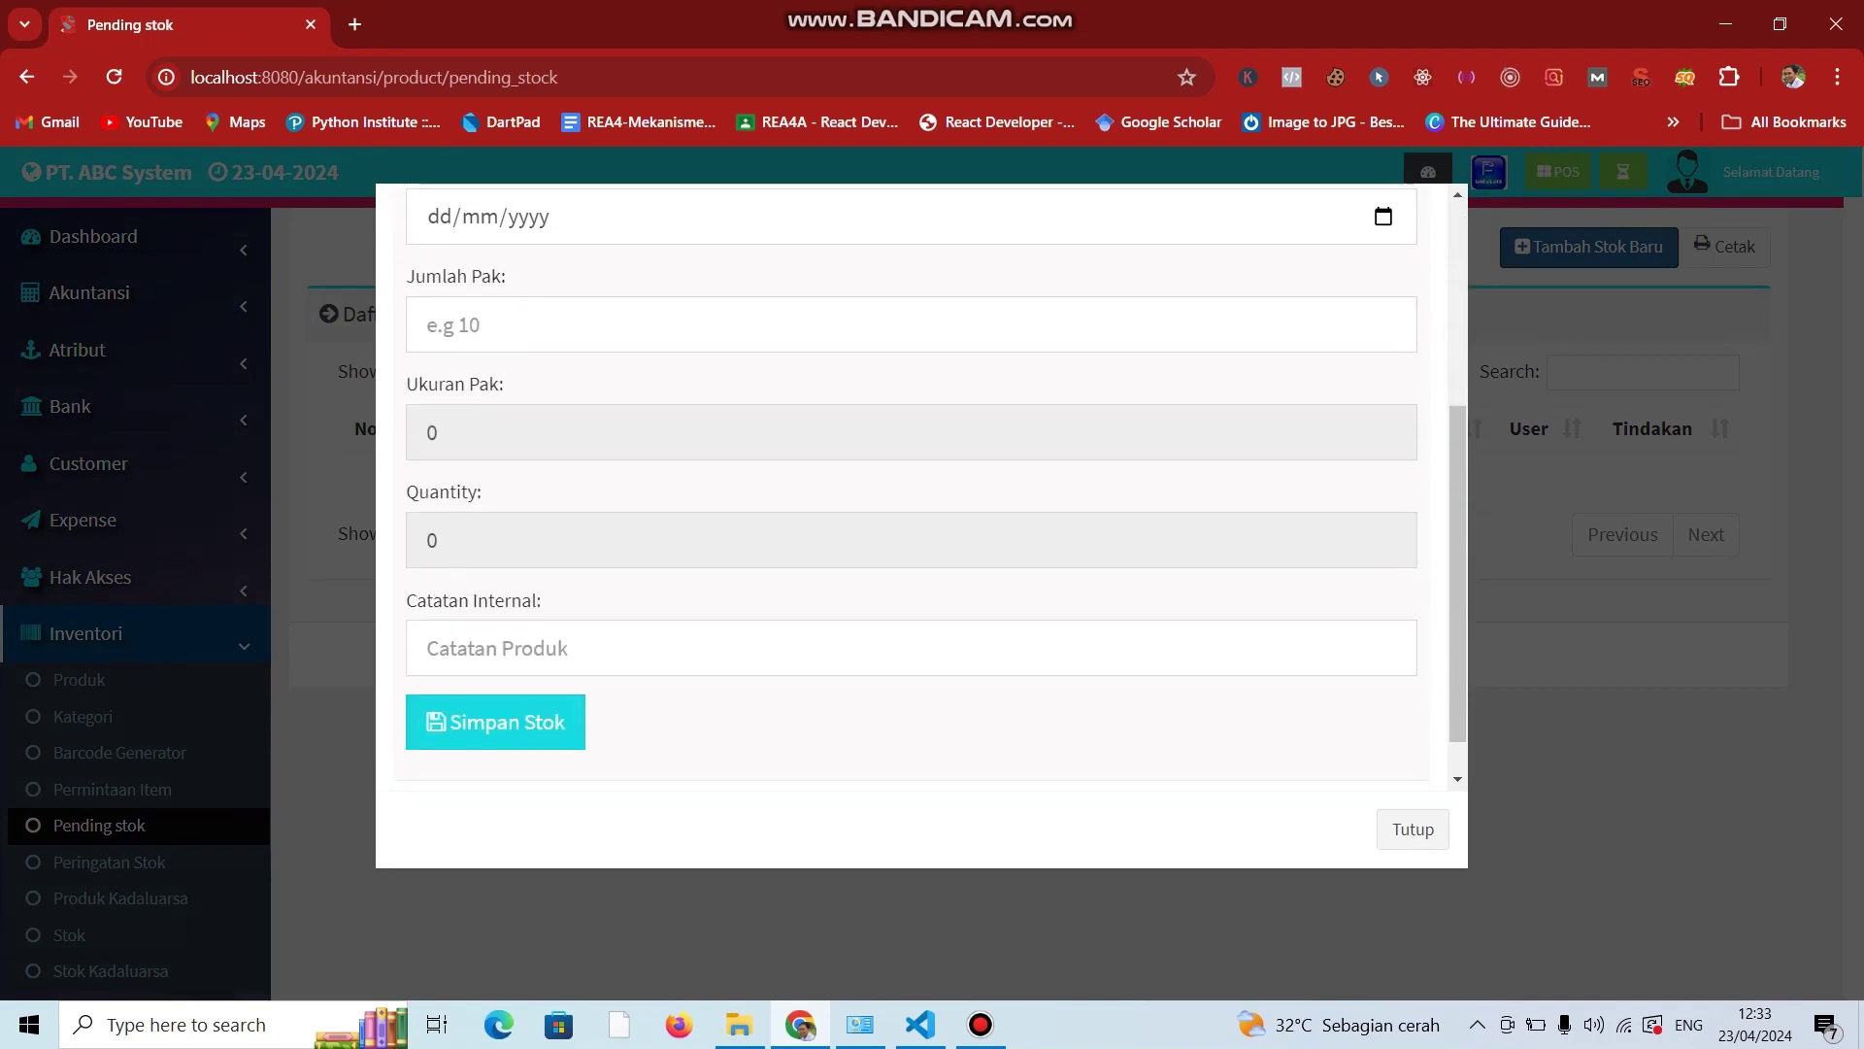
{"action": "scroll", "coordinate": [911, 485], "scroll_direction": "up", "scroll_amount": 4}
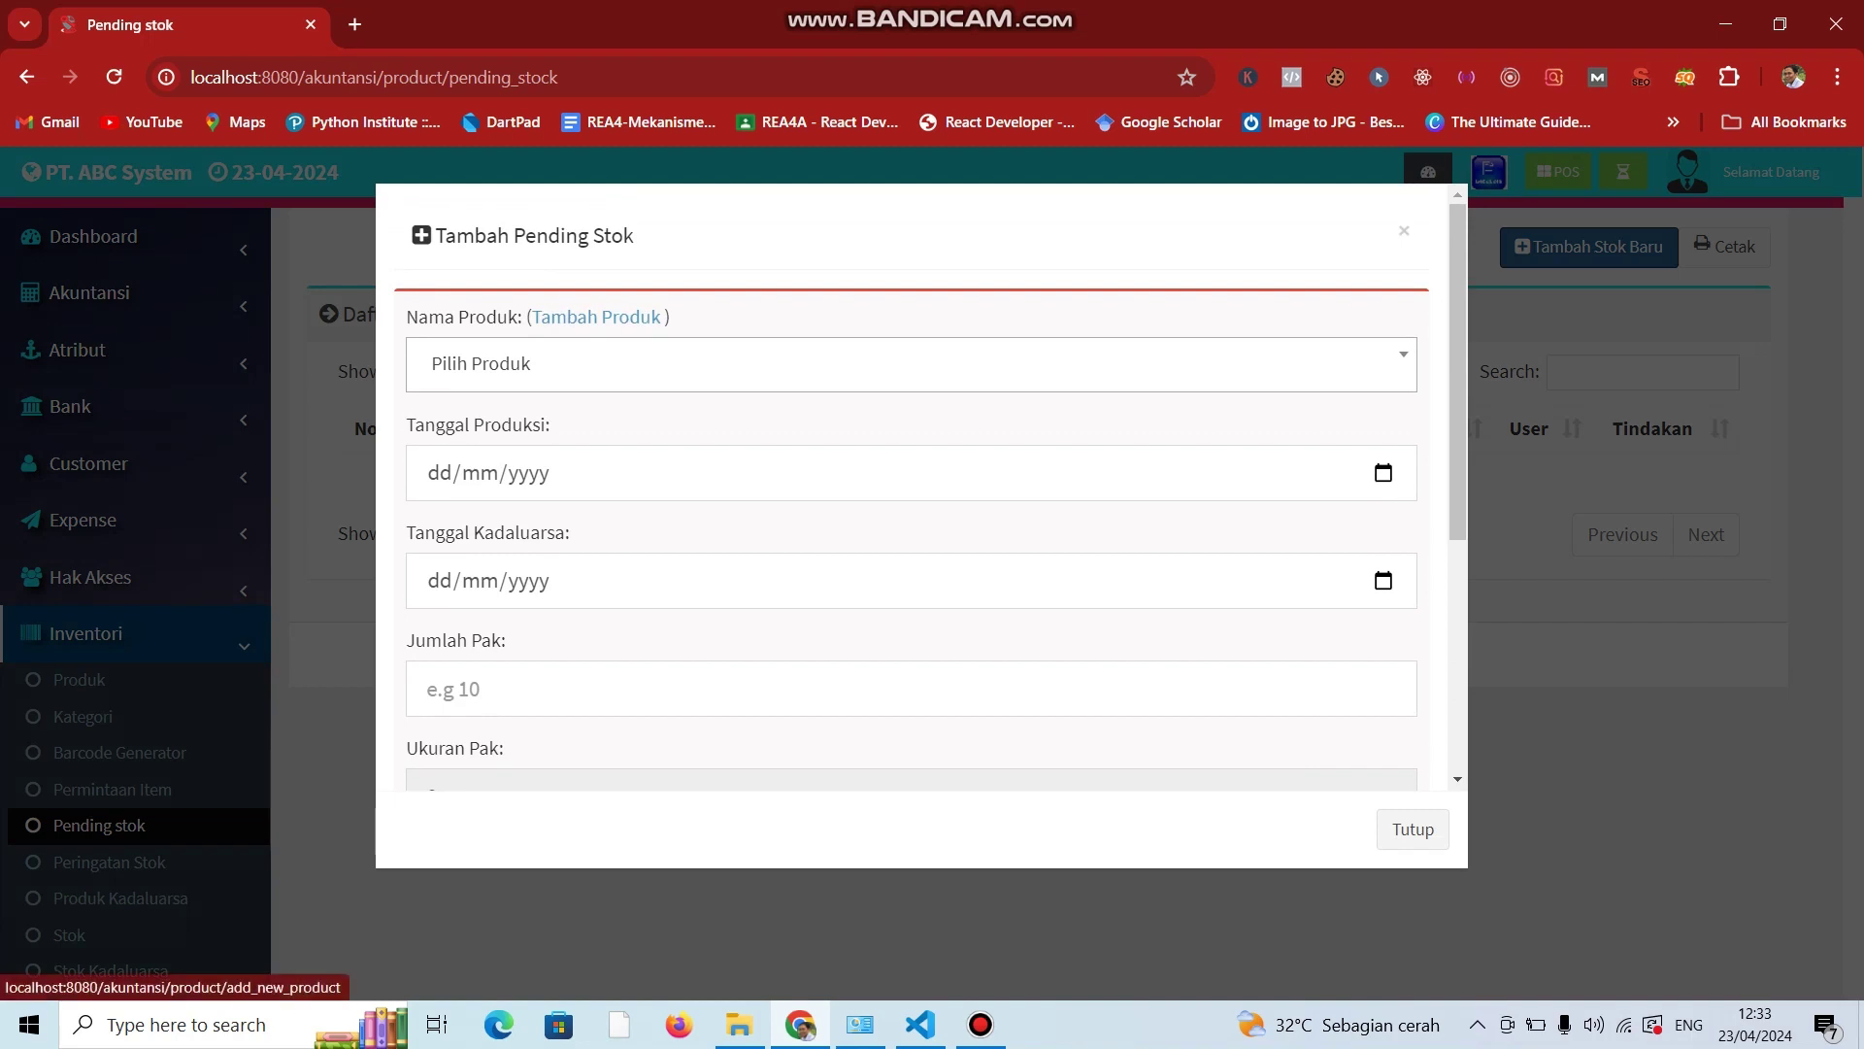
Search the form's product choices for "neo", clear the search and close the form without selecting a product.
{"action": "left_click", "coordinate": [602, 364]}
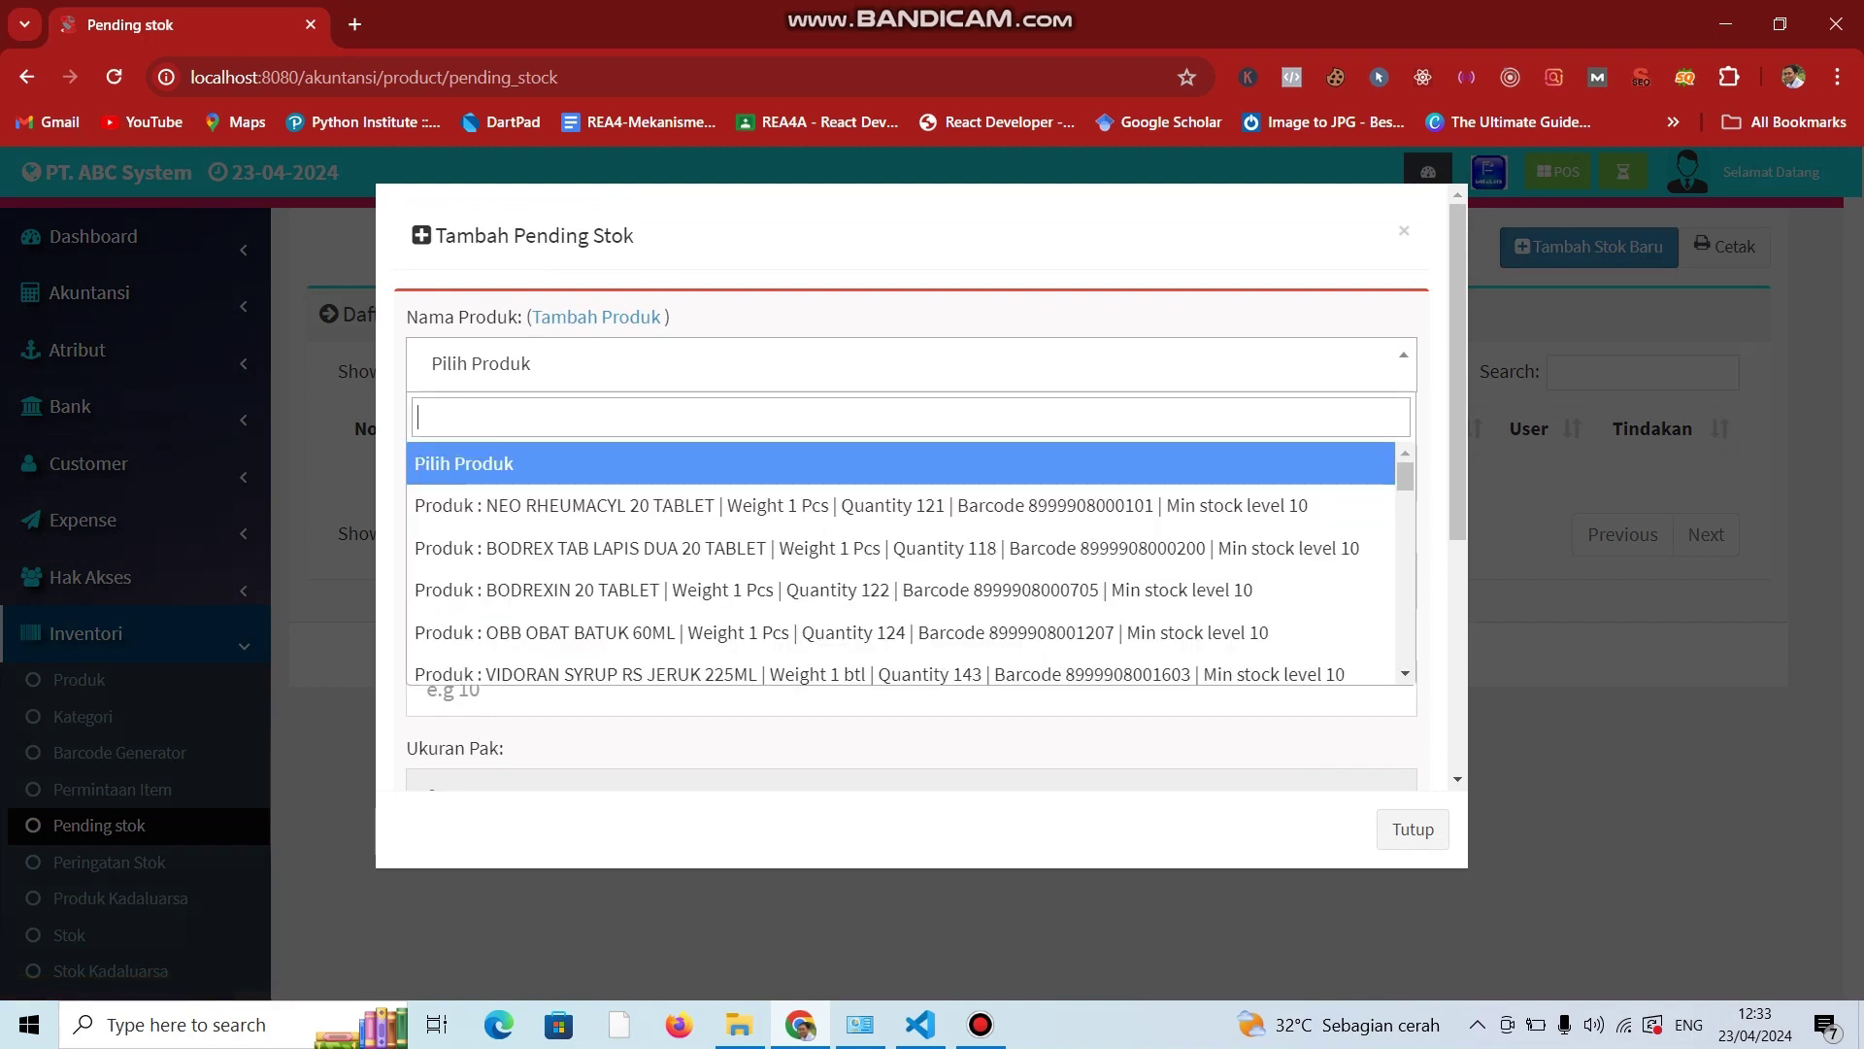
{"action": "type", "text": "neo"}
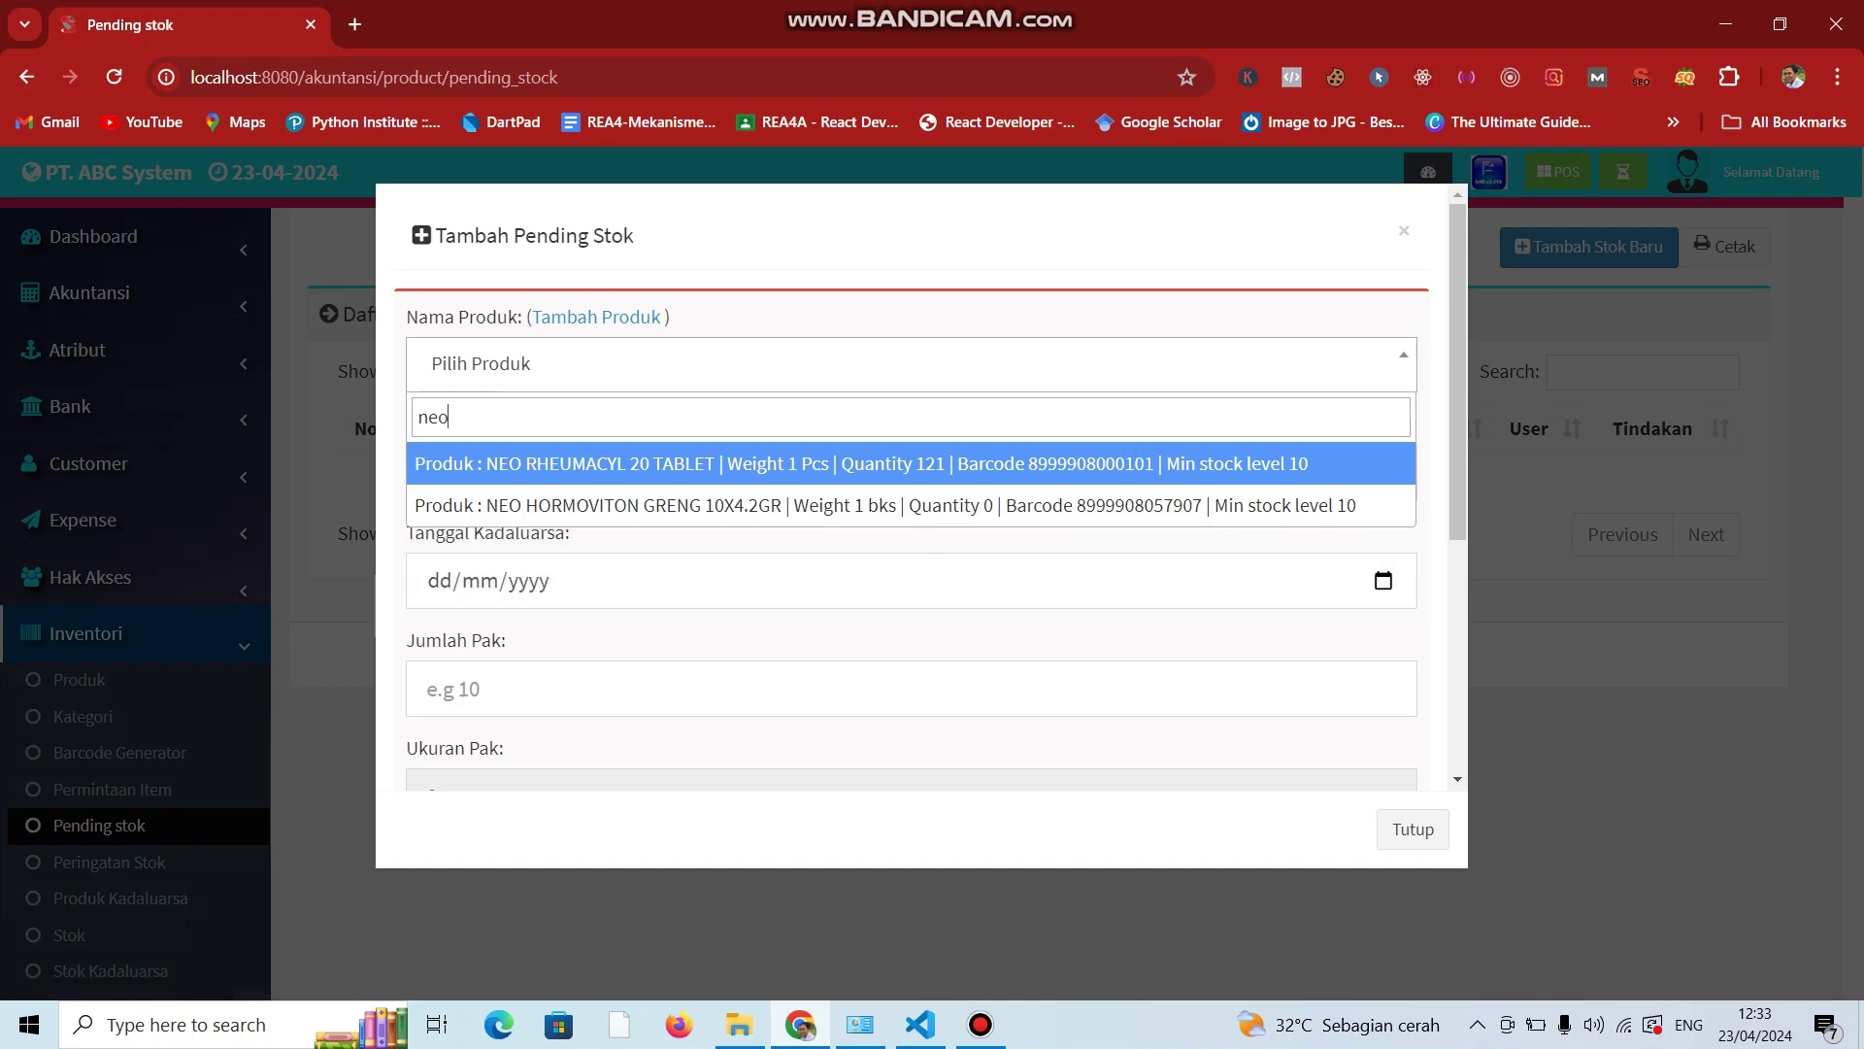
{"action": "key", "text": "BackSpace"}
{"action": "key", "text": "BackSpace"}
{"action": "key", "text": "BackSpace"}
{"action": "key", "text": "Escape"}
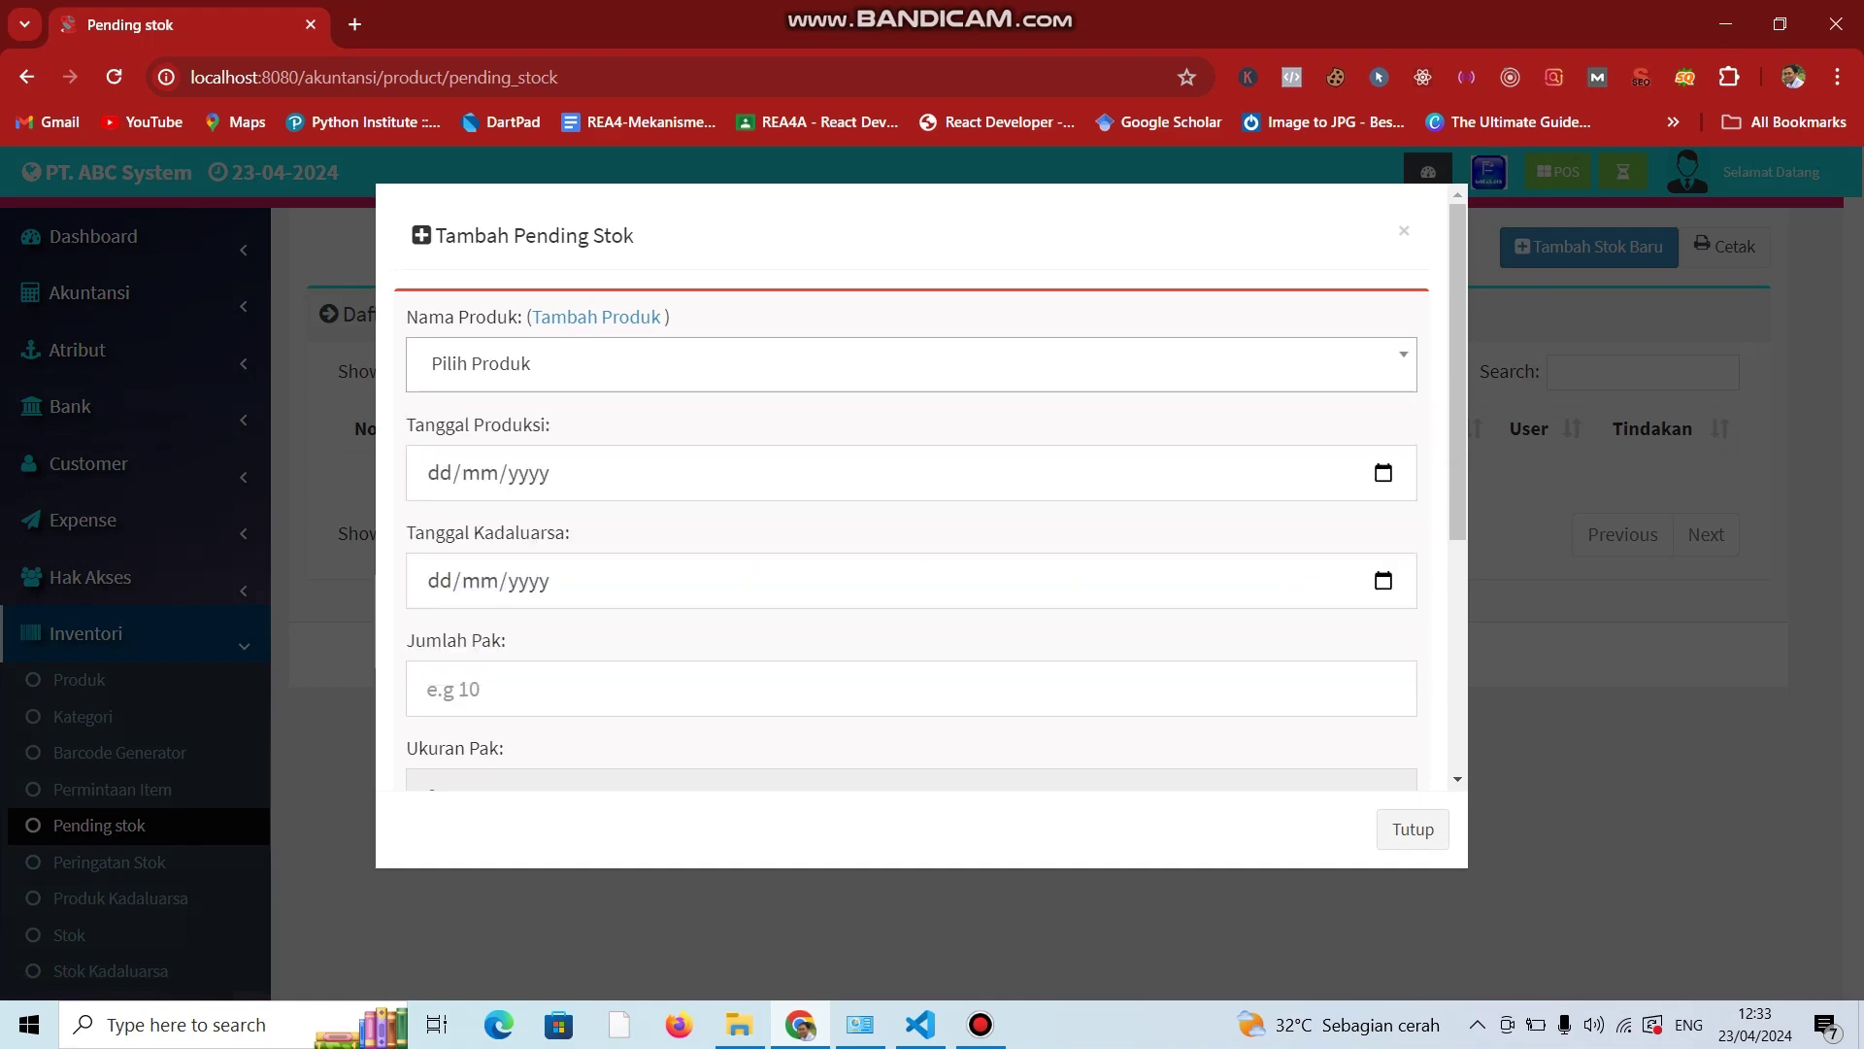
{"action": "key", "text": "Escape"}
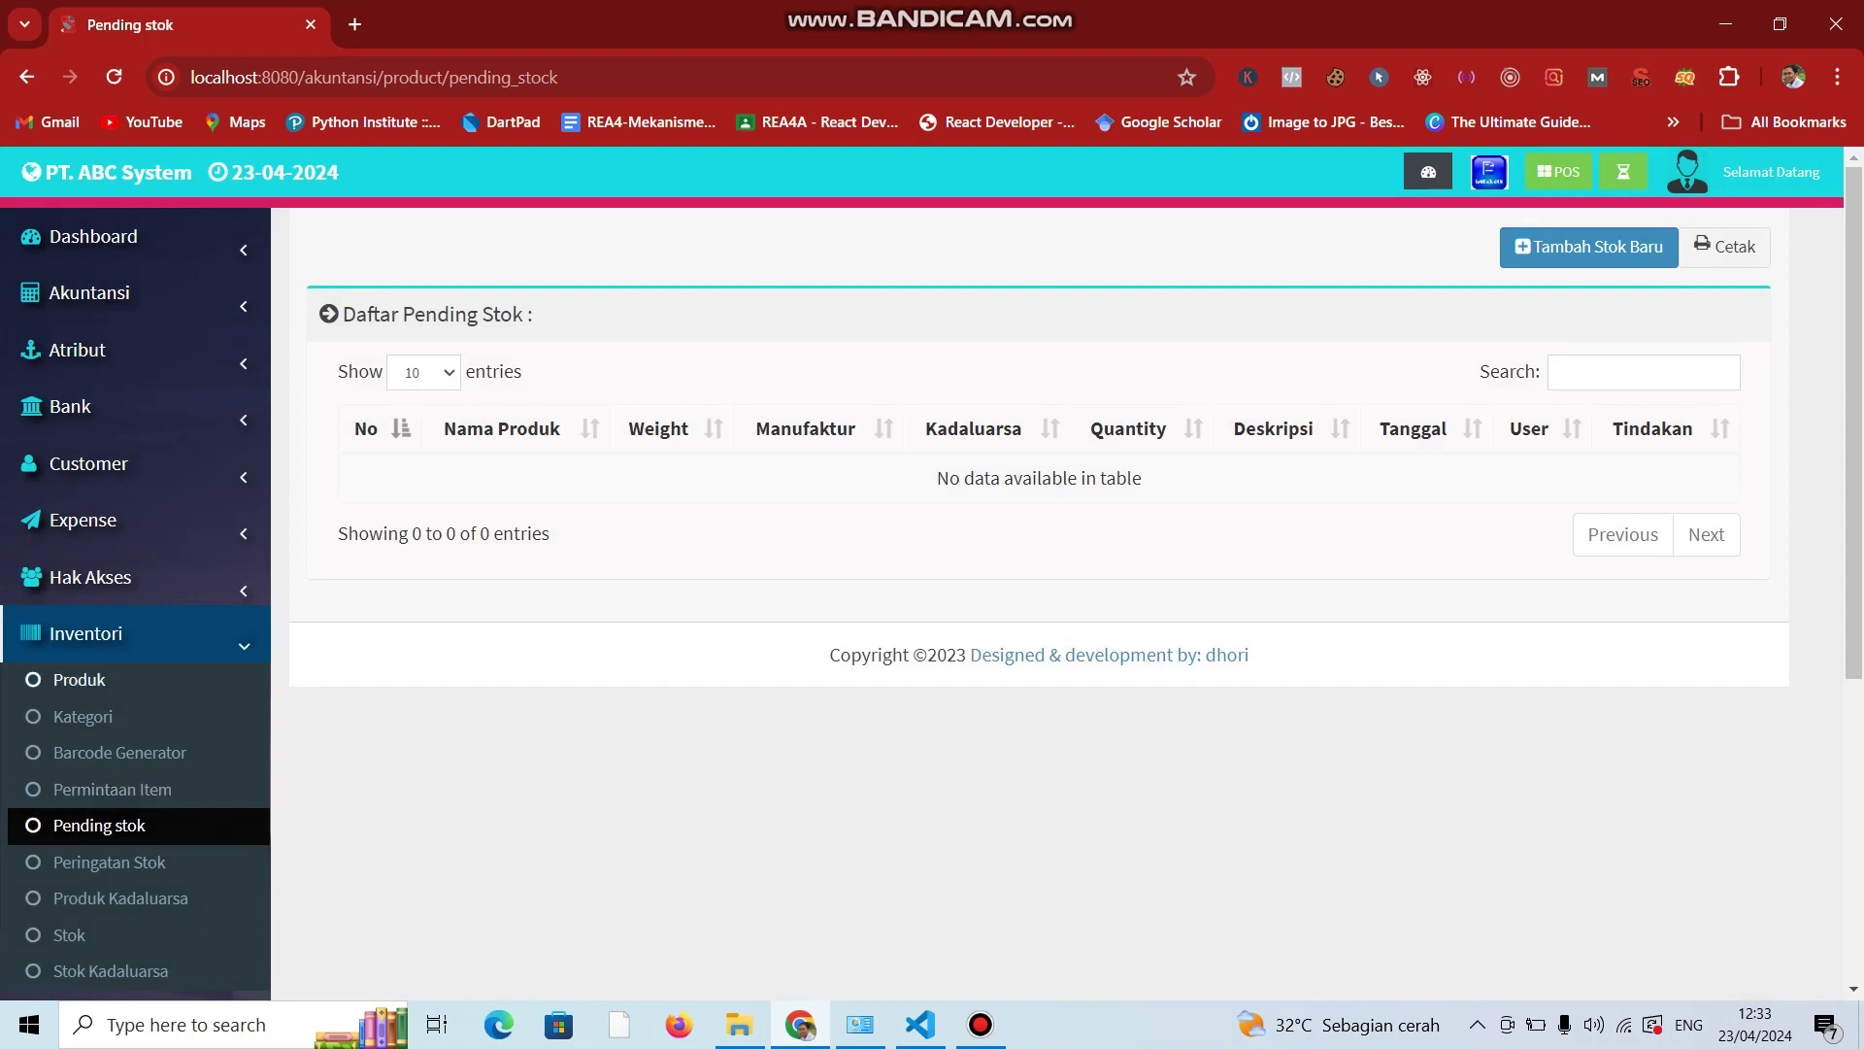
Collapse Inventori and look over the pages grouped under Laporan and Opsi Umum without opening any.
{"action": "scroll", "coordinate": [78, 680], "scroll_direction": "down", "scroll_amount": 4}
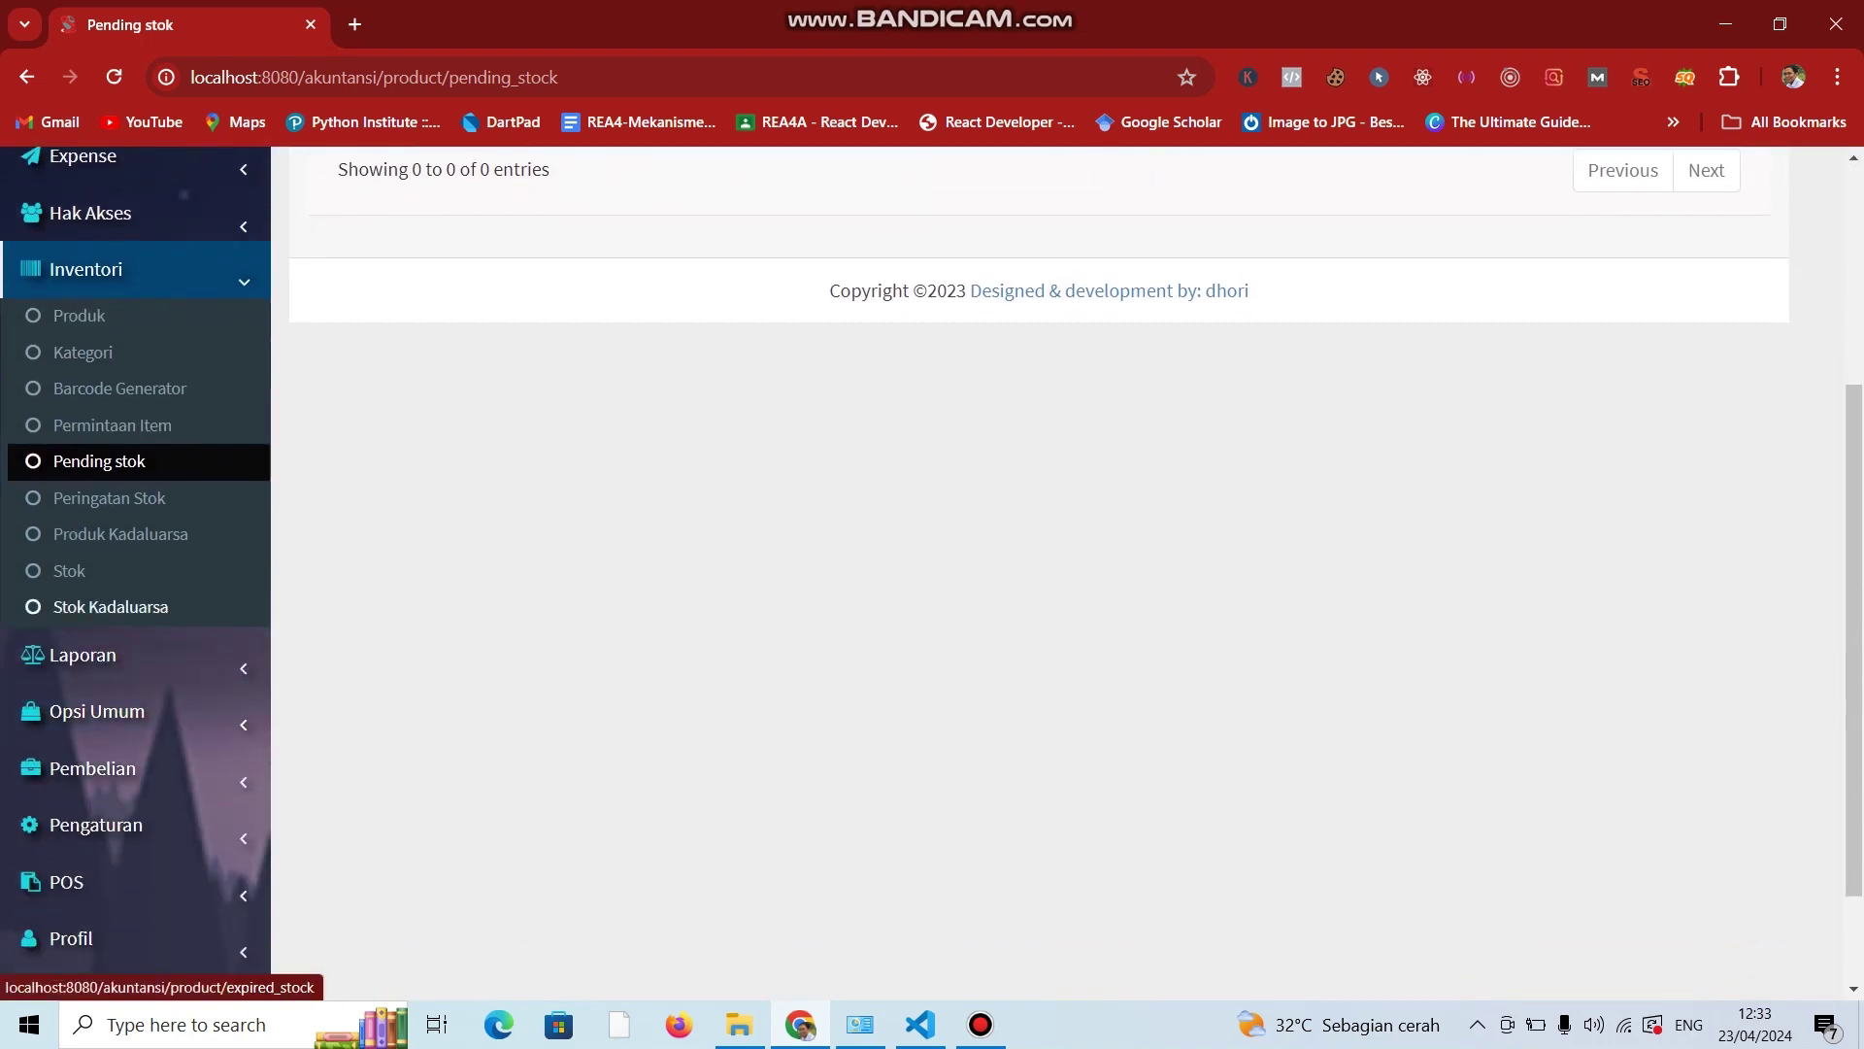
{"action": "left_click", "coordinate": [85, 269]}
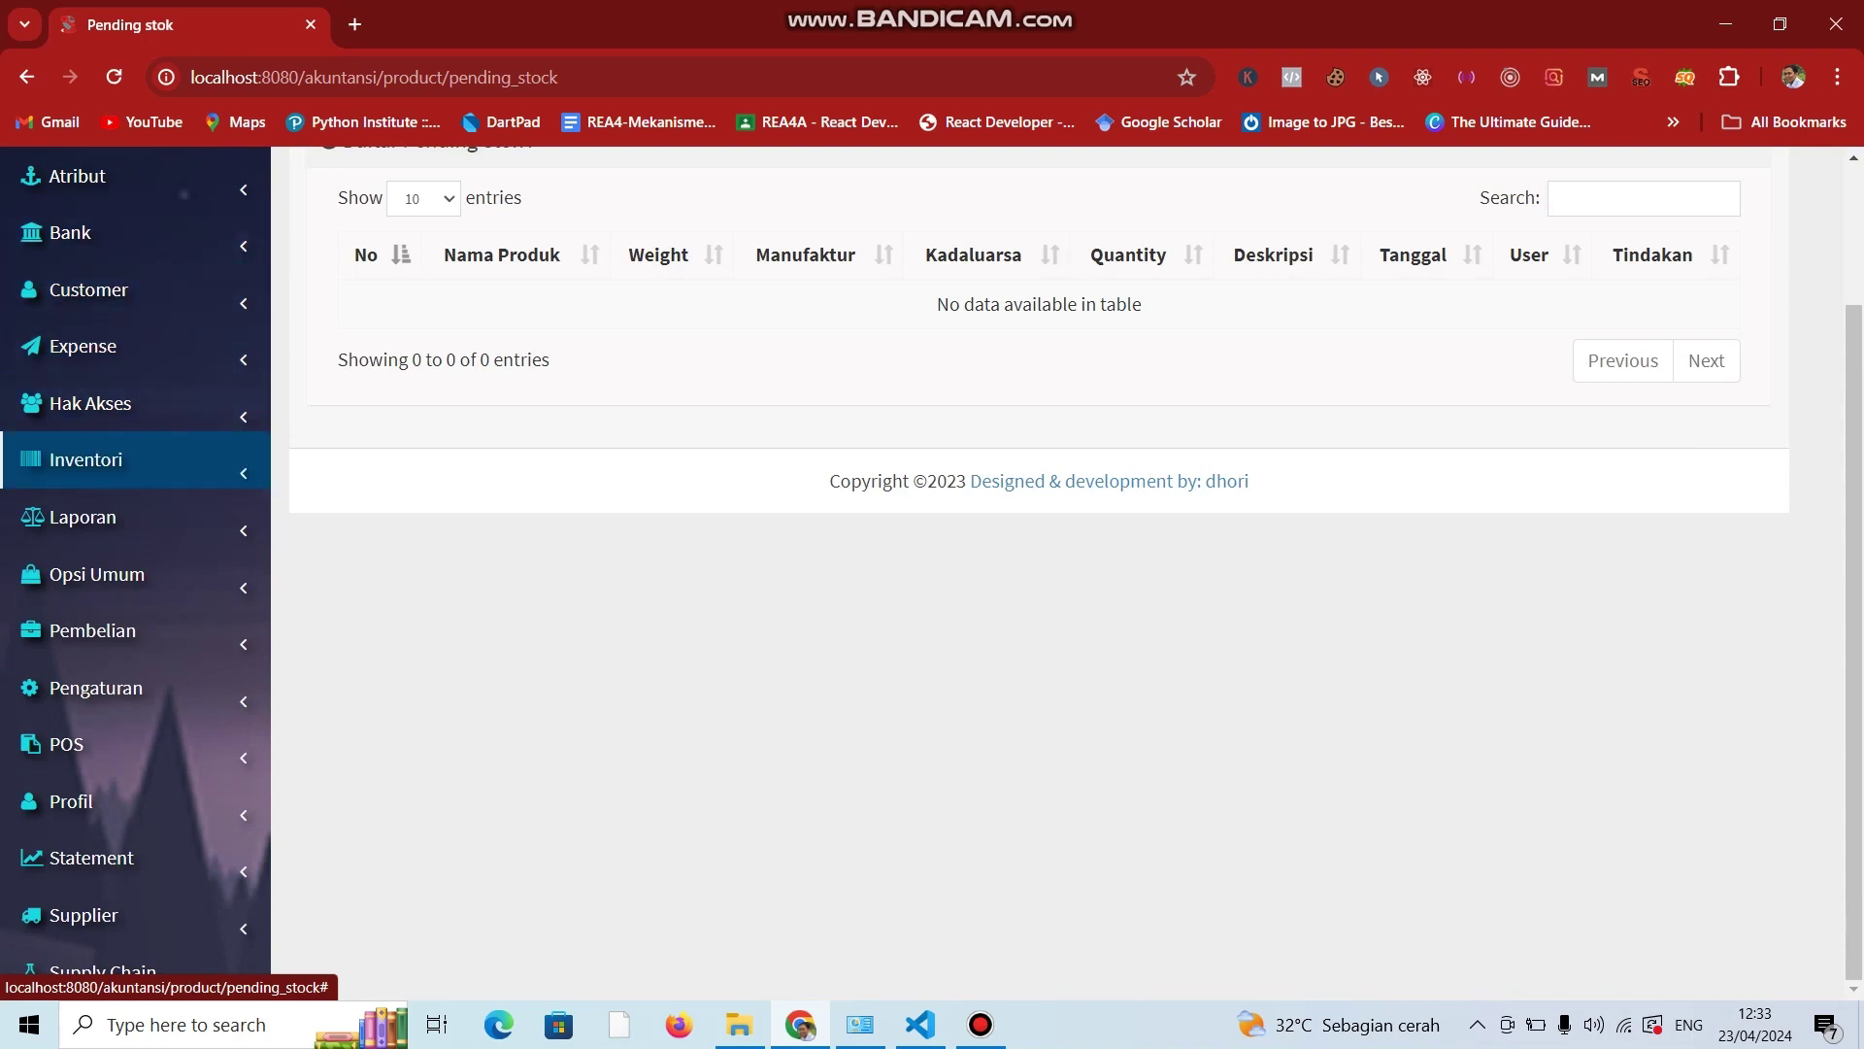
{"action": "left_click", "coordinate": [107, 520]}
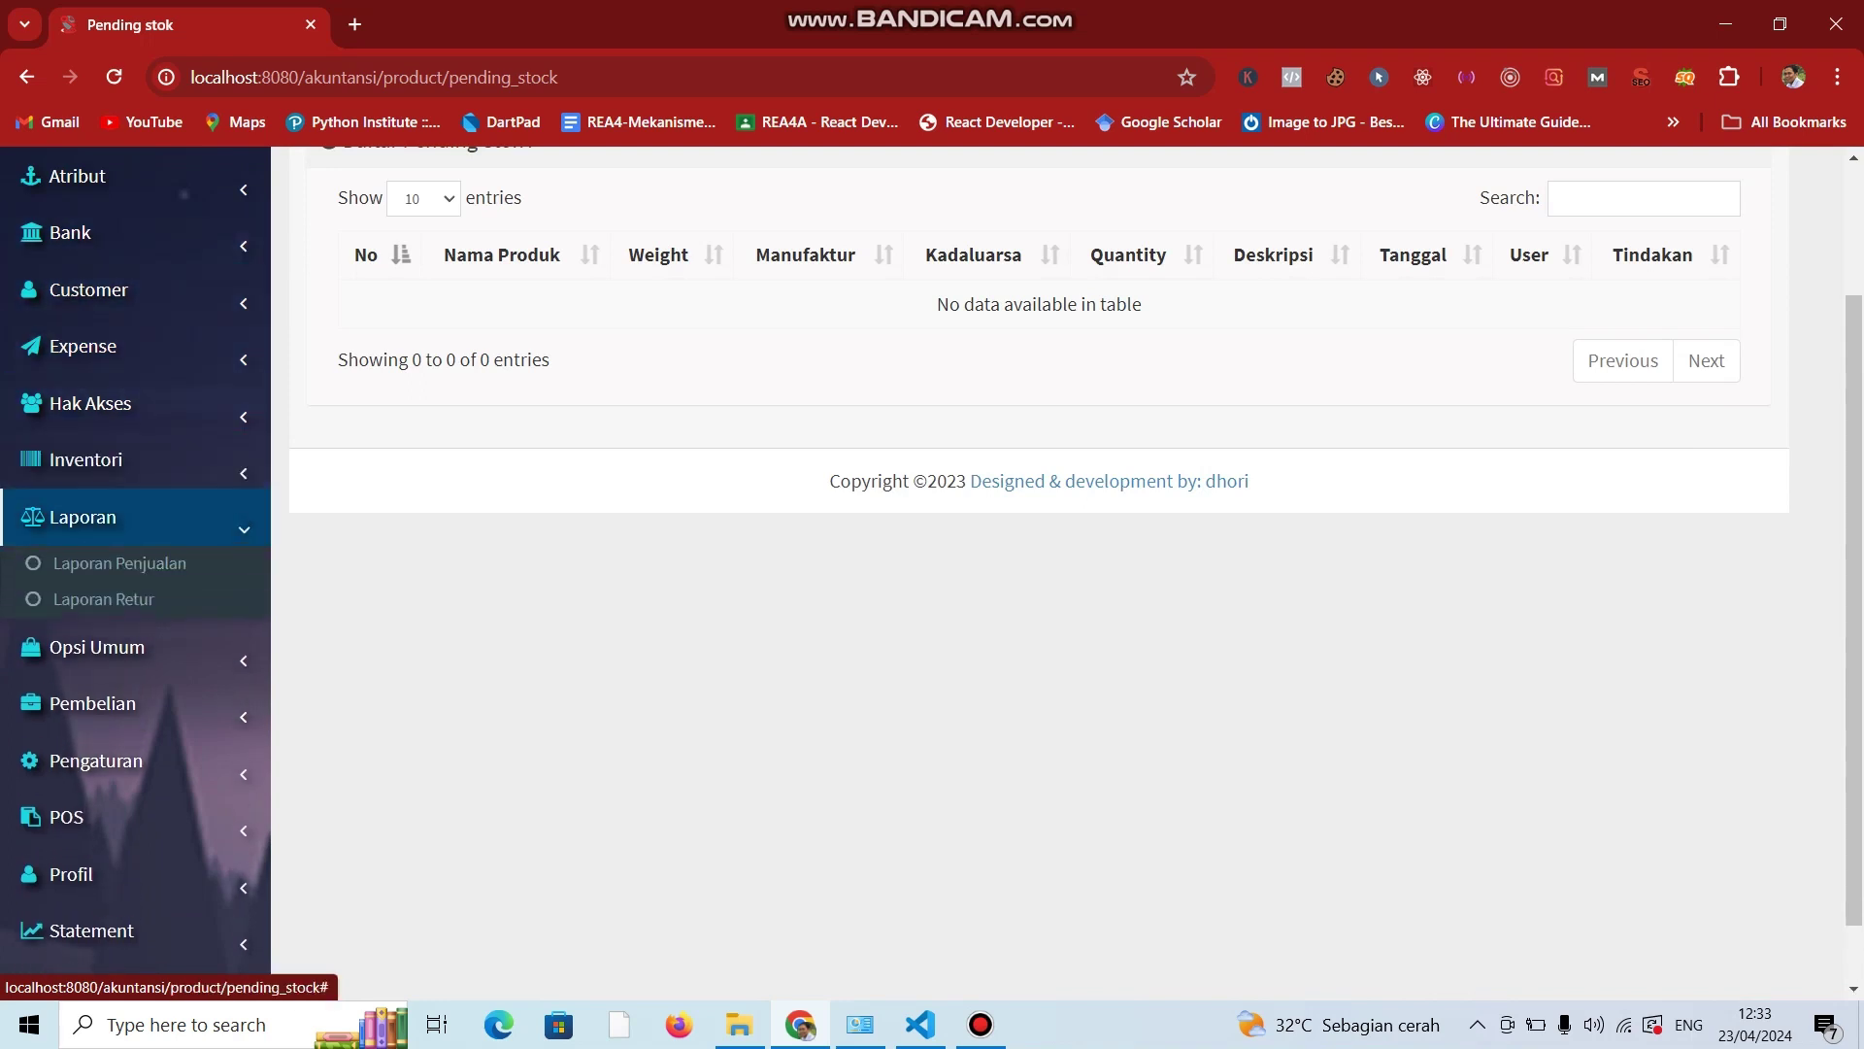
{"action": "left_click", "coordinate": [106, 518]}
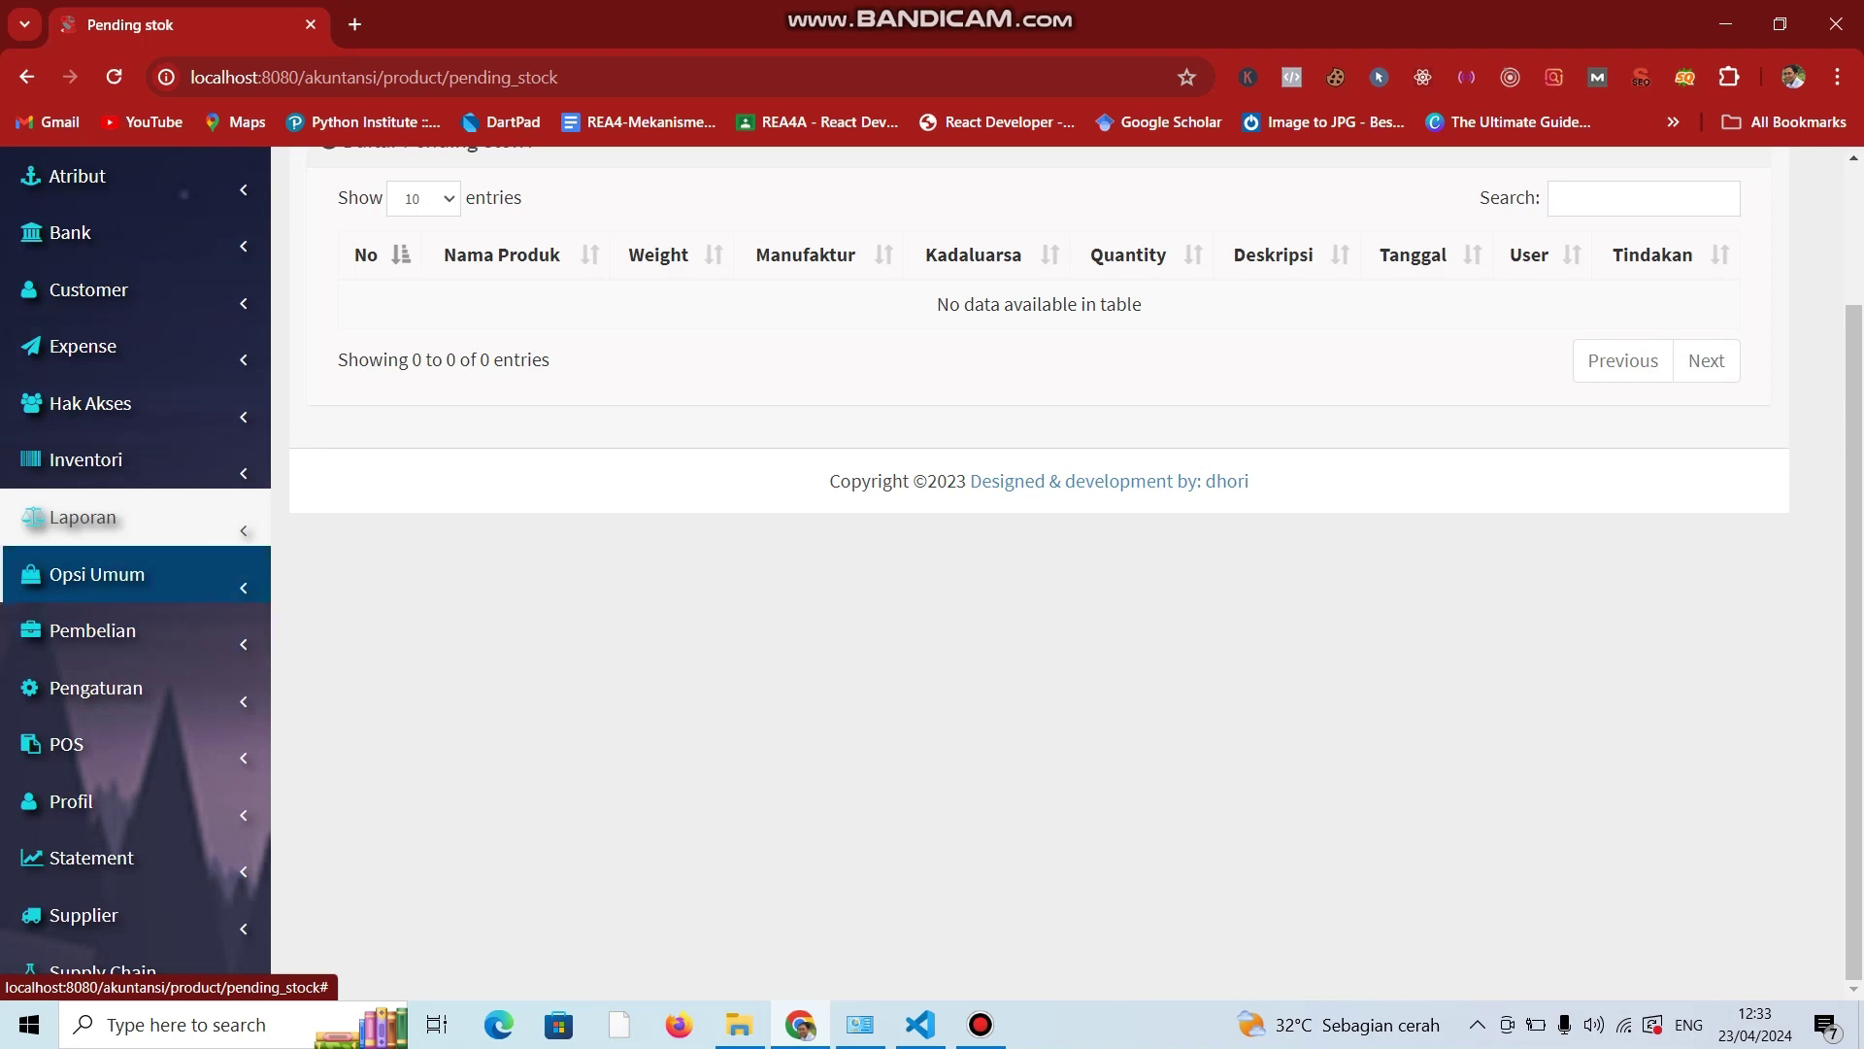
{"action": "left_click", "coordinate": [97, 574]}
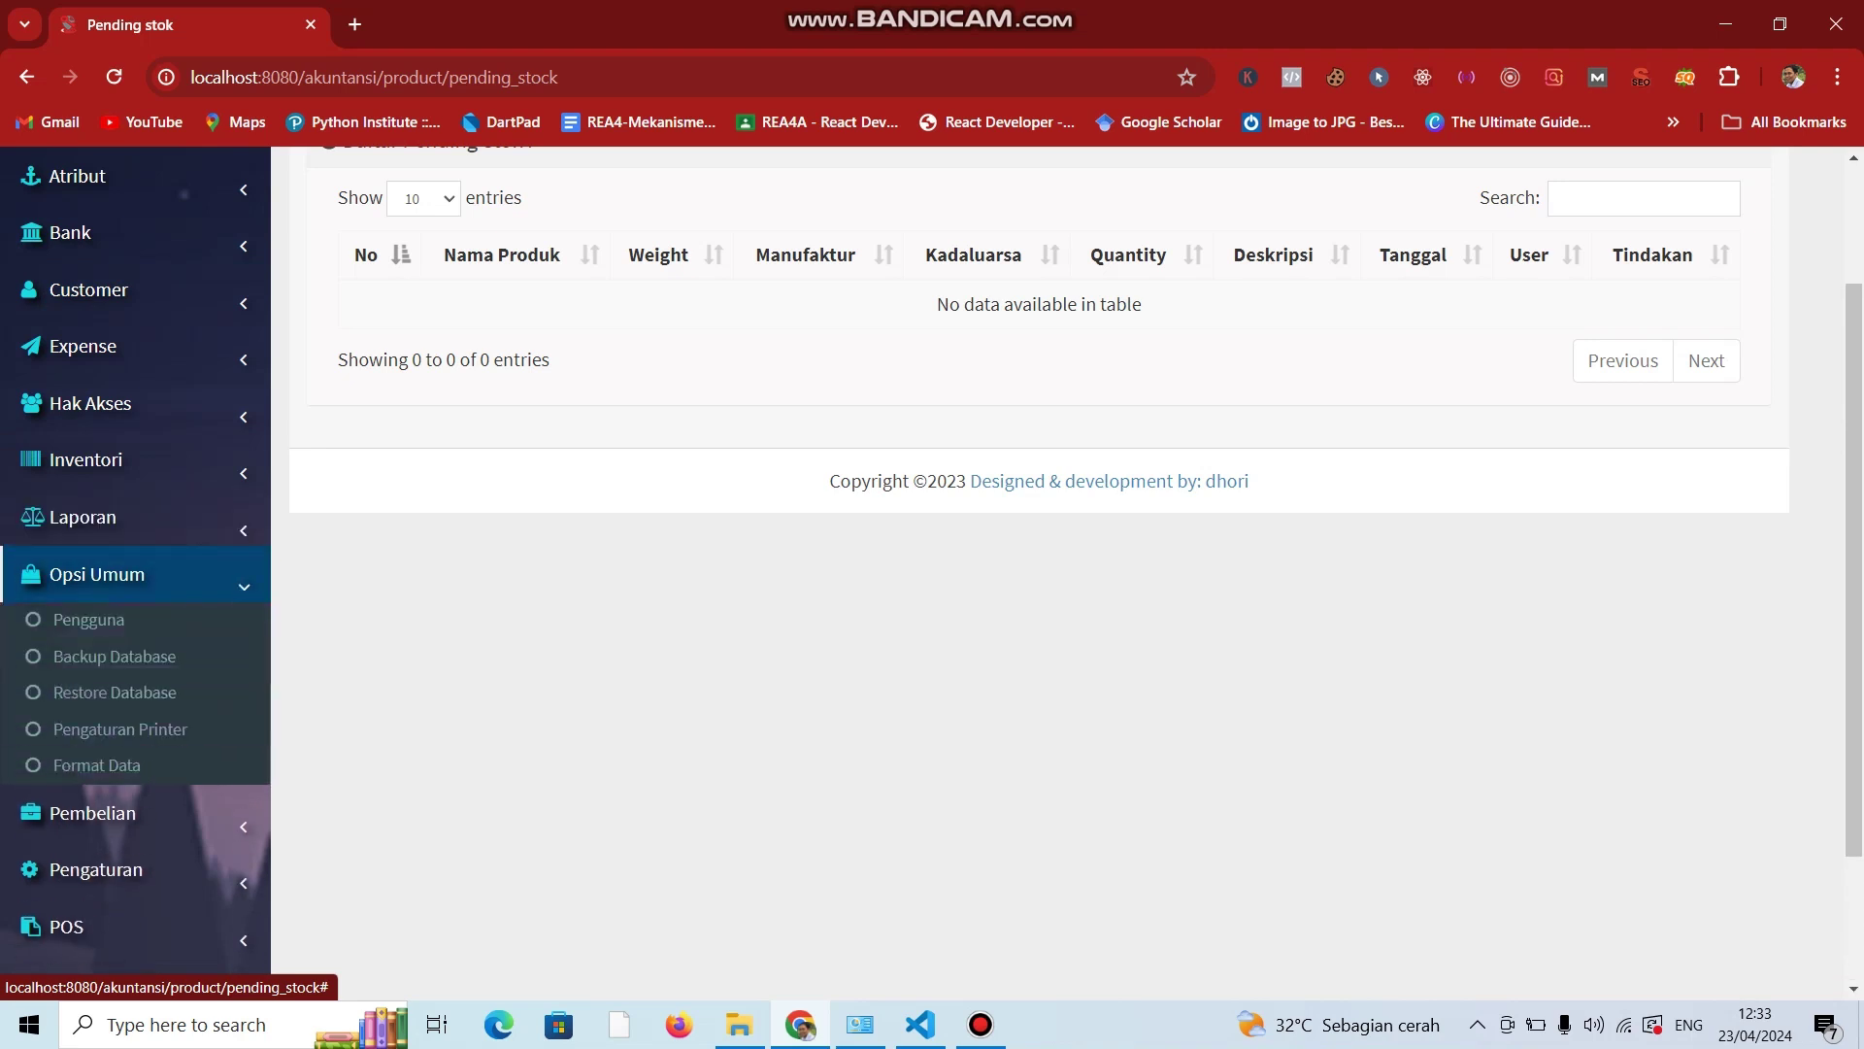
{"action": "left_click", "coordinate": [97, 574]}
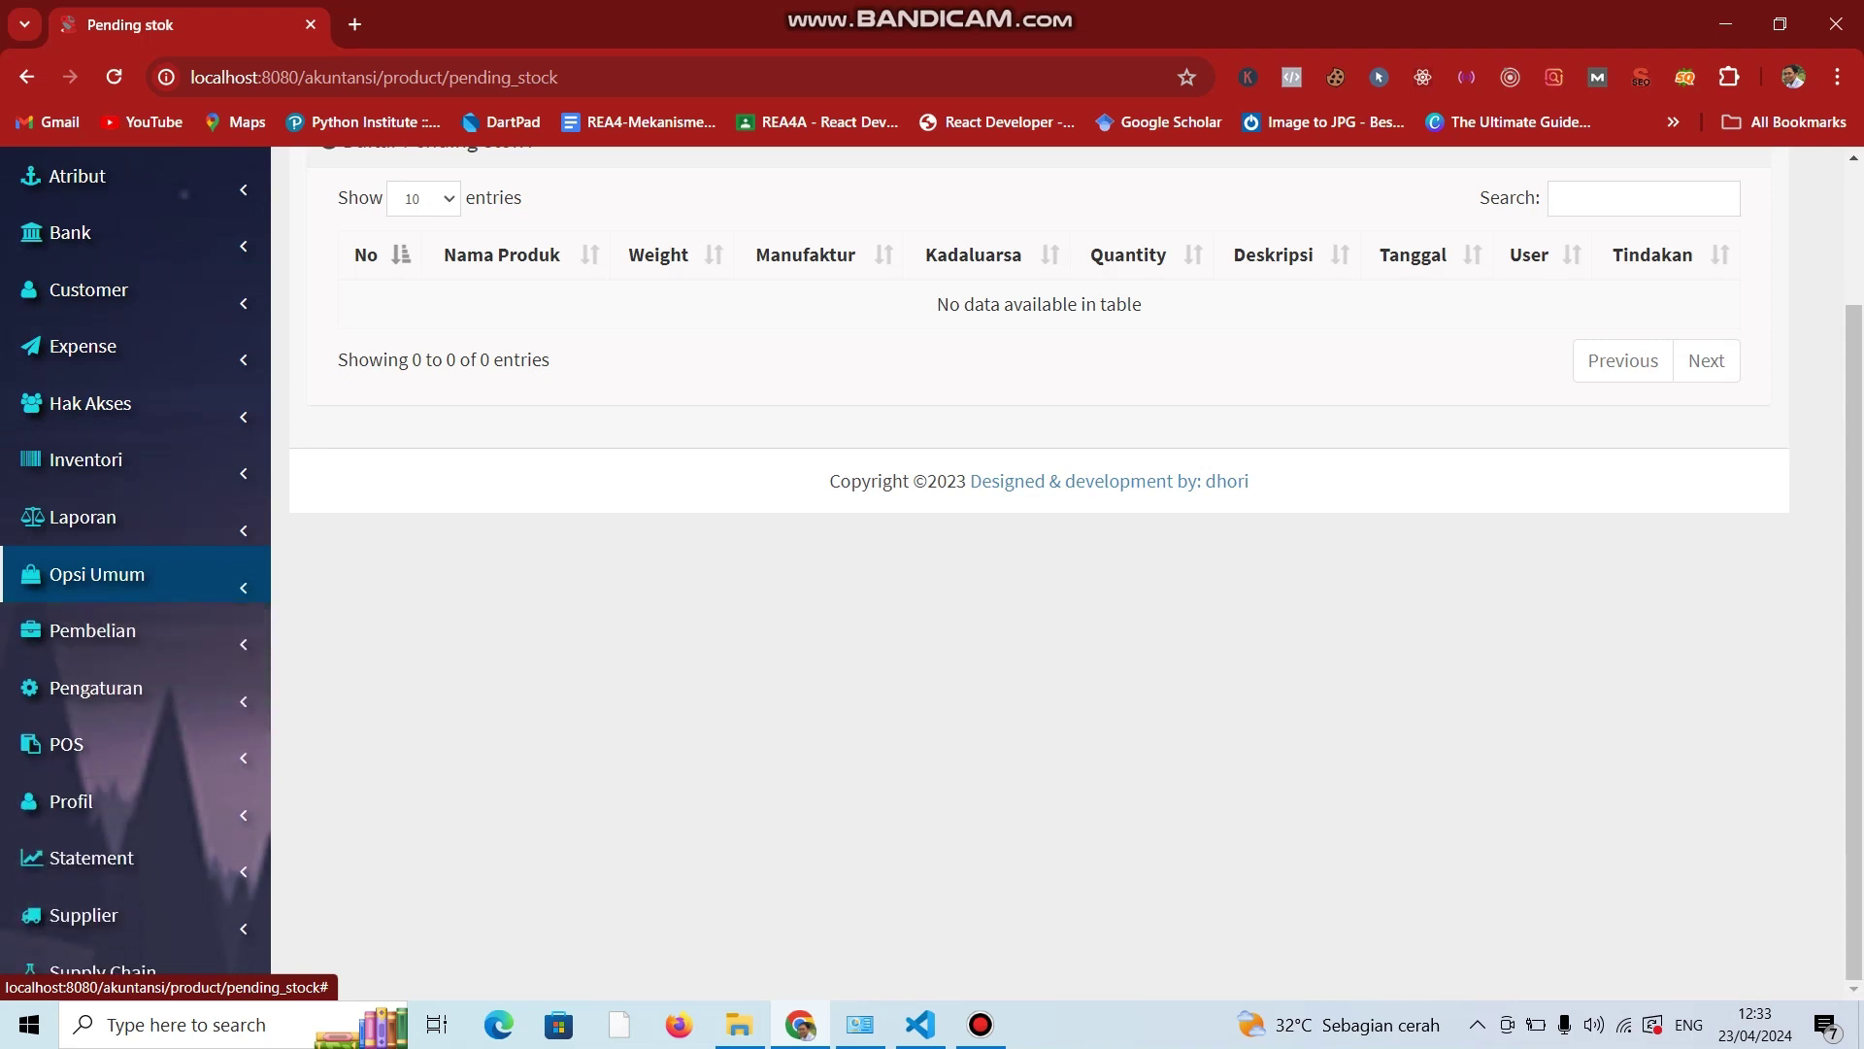
Open Daftar Pembelian in the Pembelian module and review the fields of a new purchase form.
{"action": "left_click", "coordinate": [92, 630]}
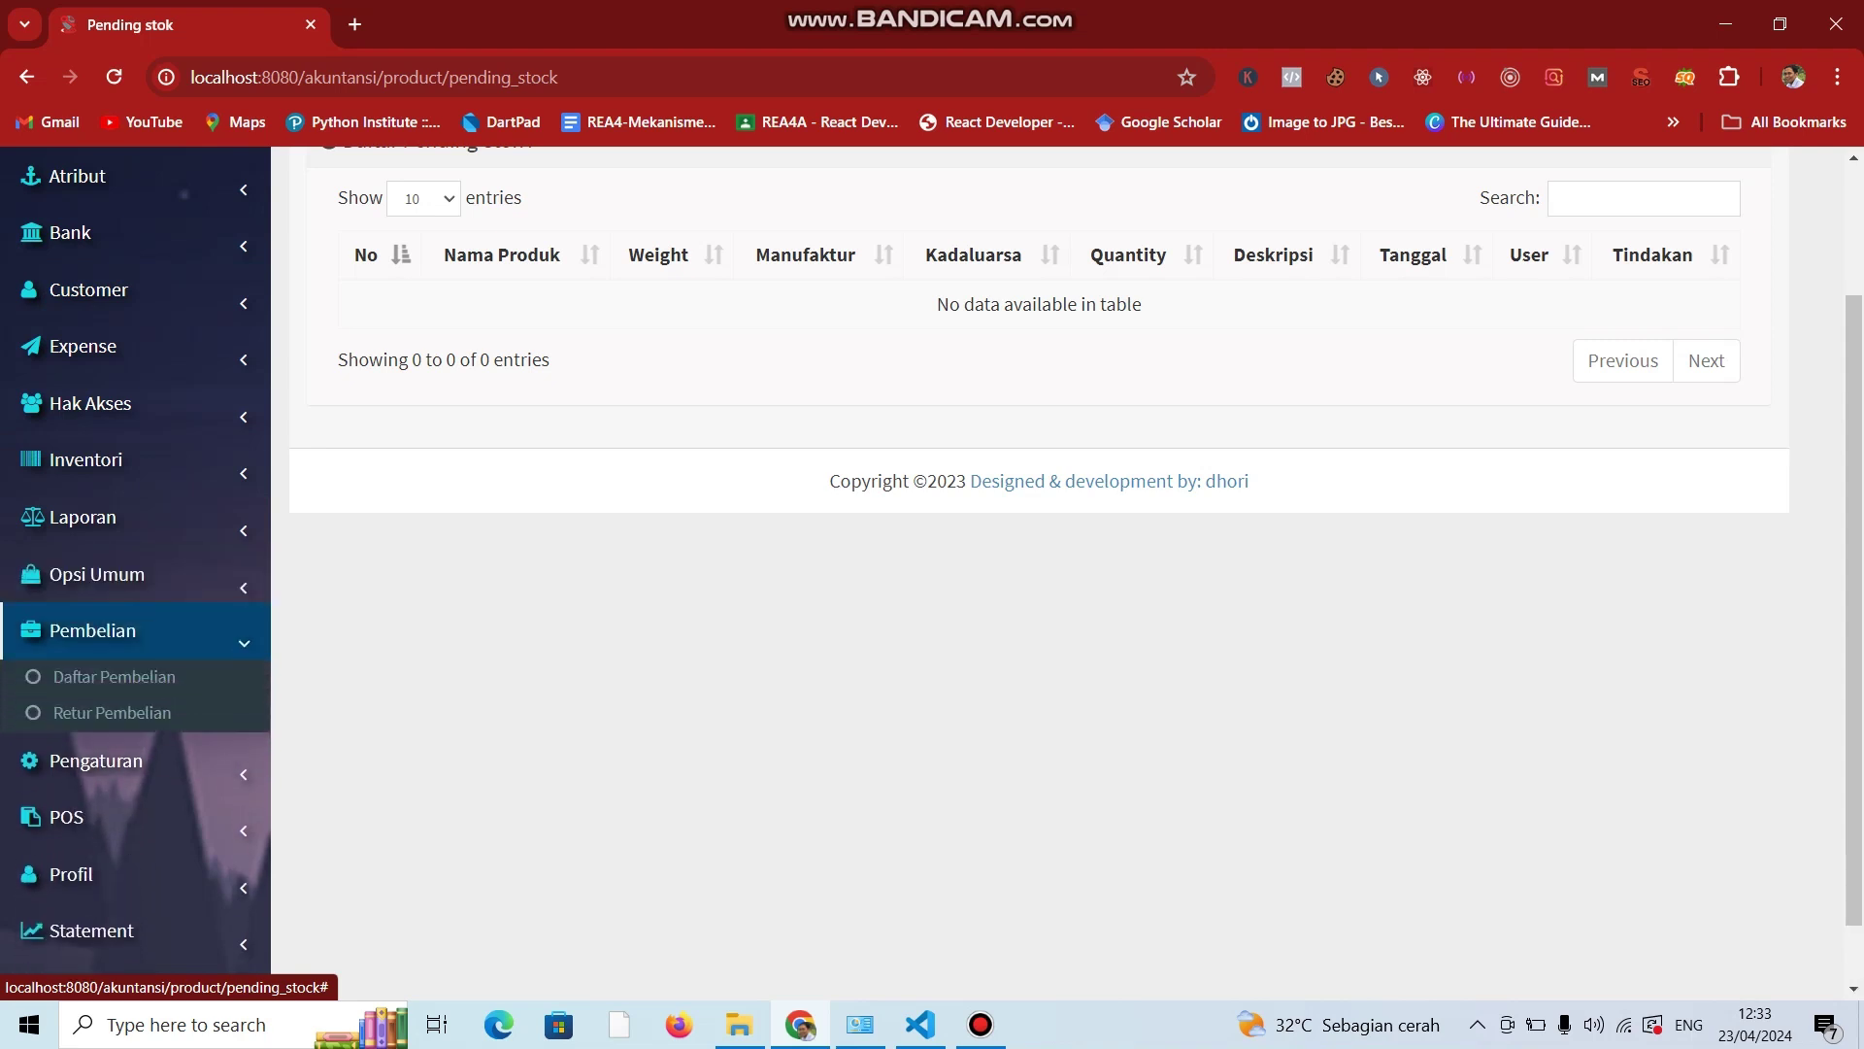
{"action": "left_click", "coordinate": [114, 676]}
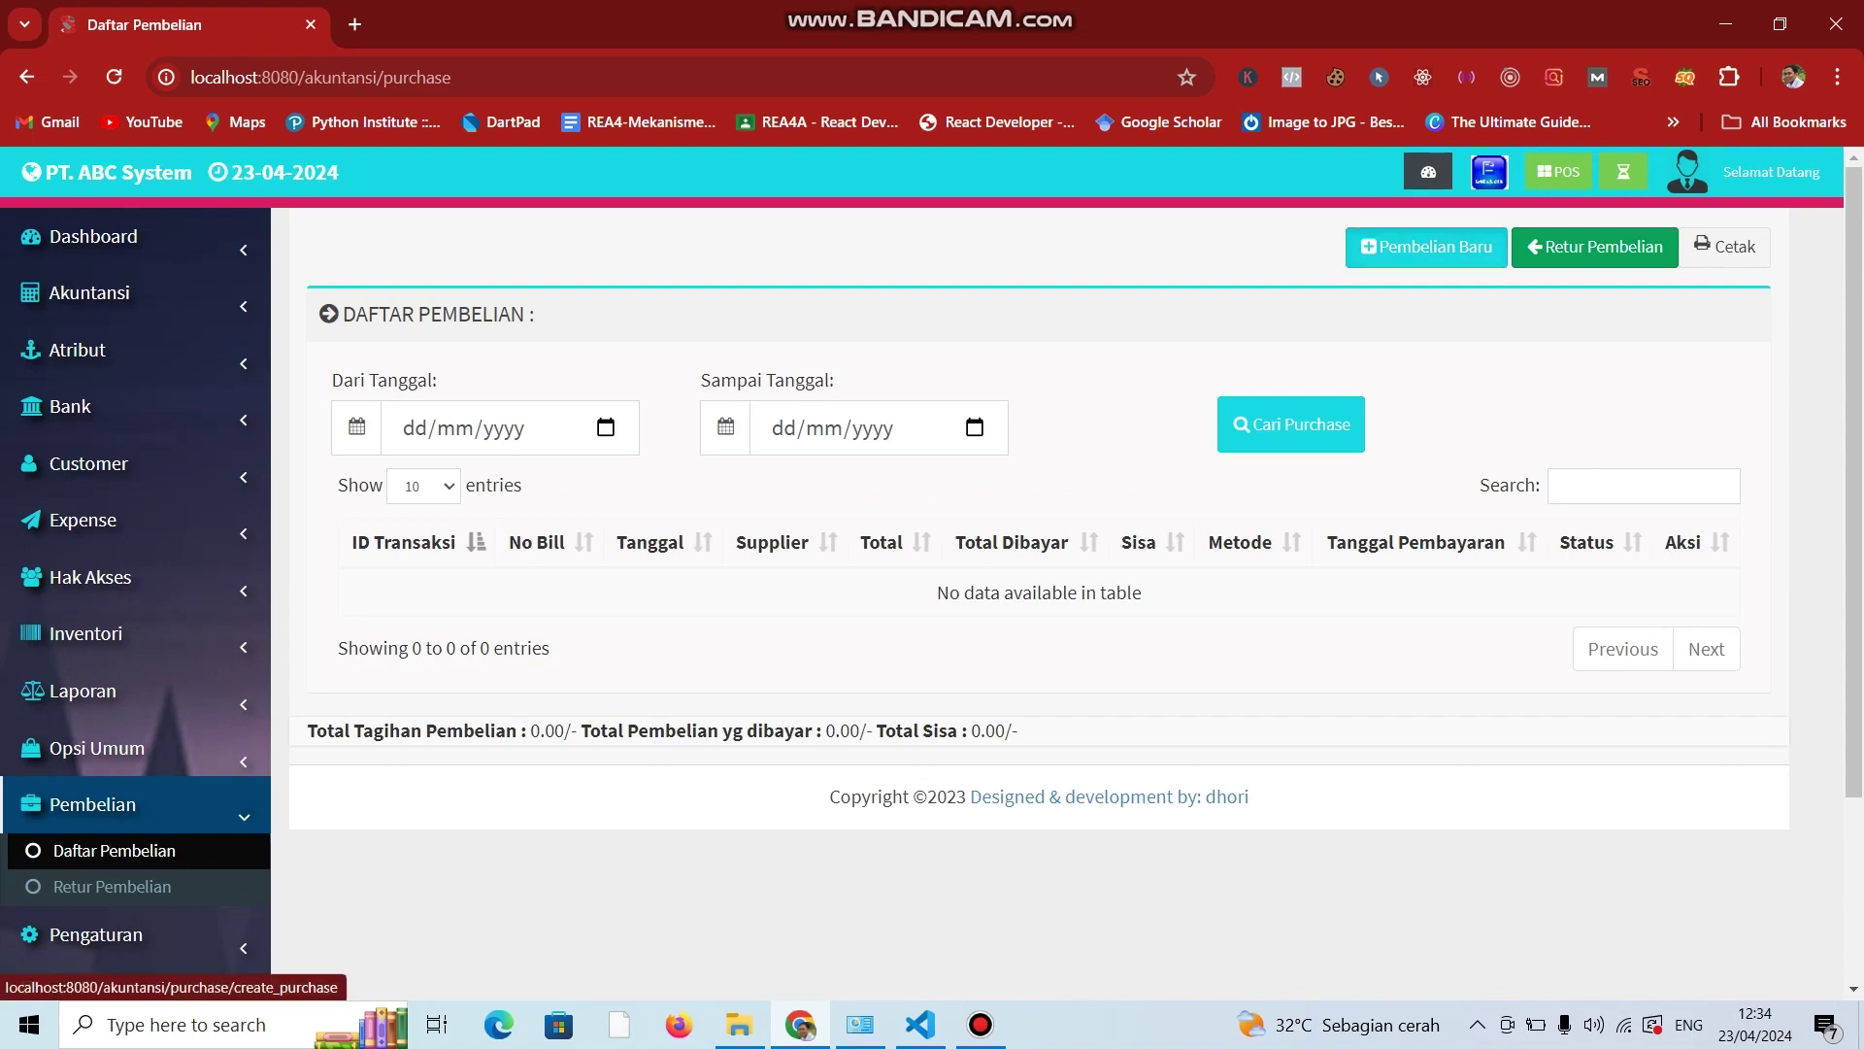
{"action": "left_click", "coordinate": [1427, 246]}
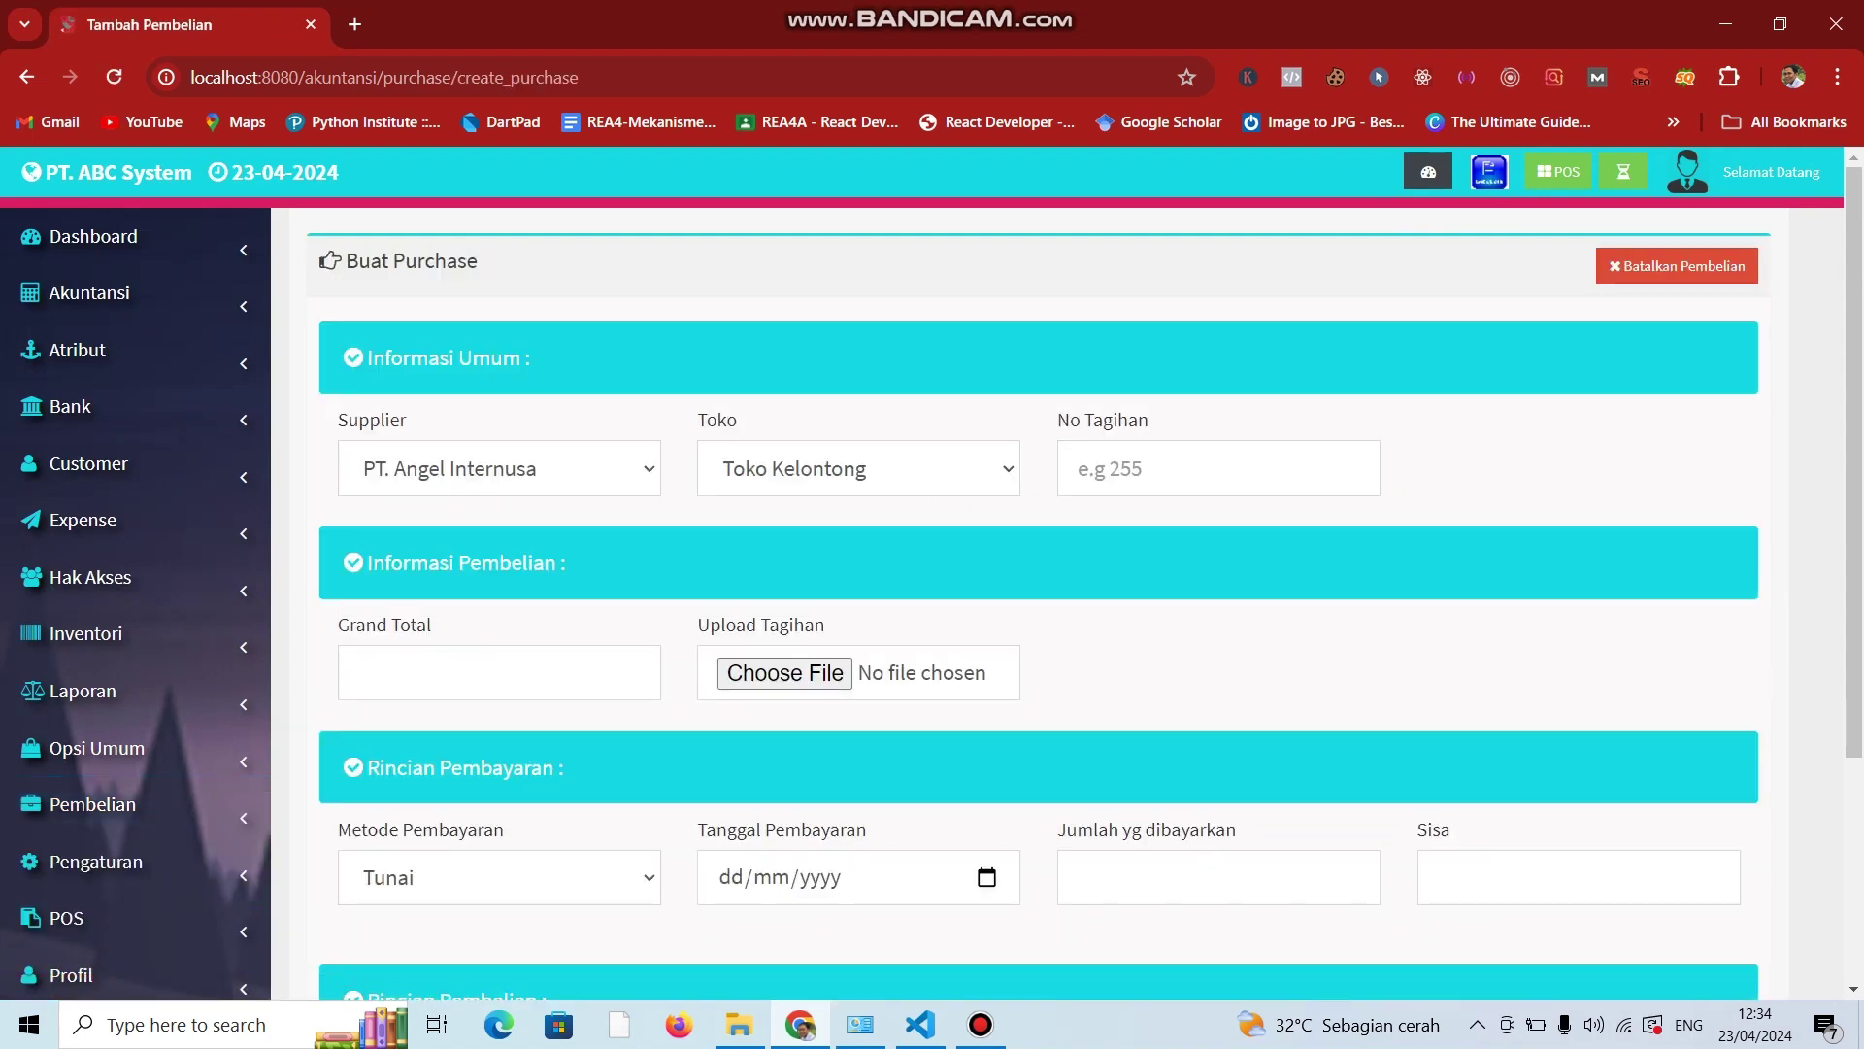
{"action": "scroll", "coordinate": [932, 572], "scroll_direction": "down", "scroll_amount": 3}
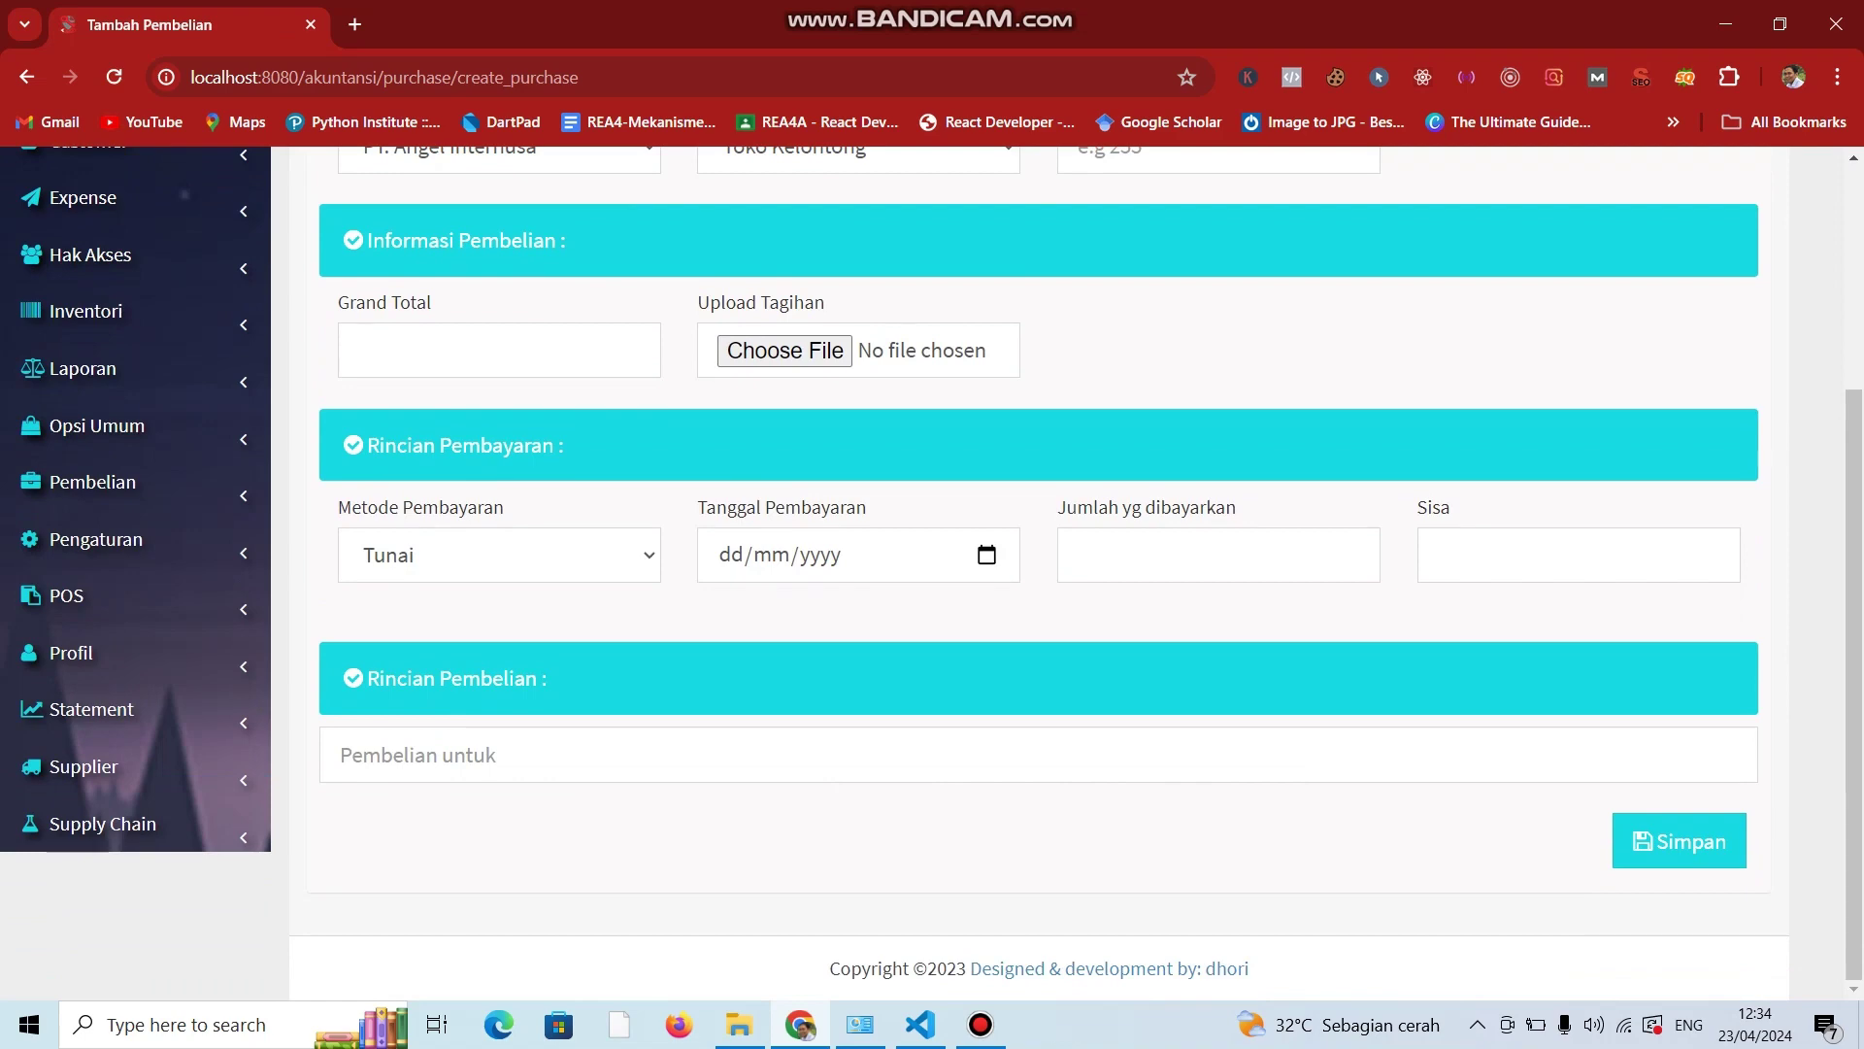
{"action": "scroll", "coordinate": [932, 573], "scroll_direction": "up", "scroll_amount": 2}
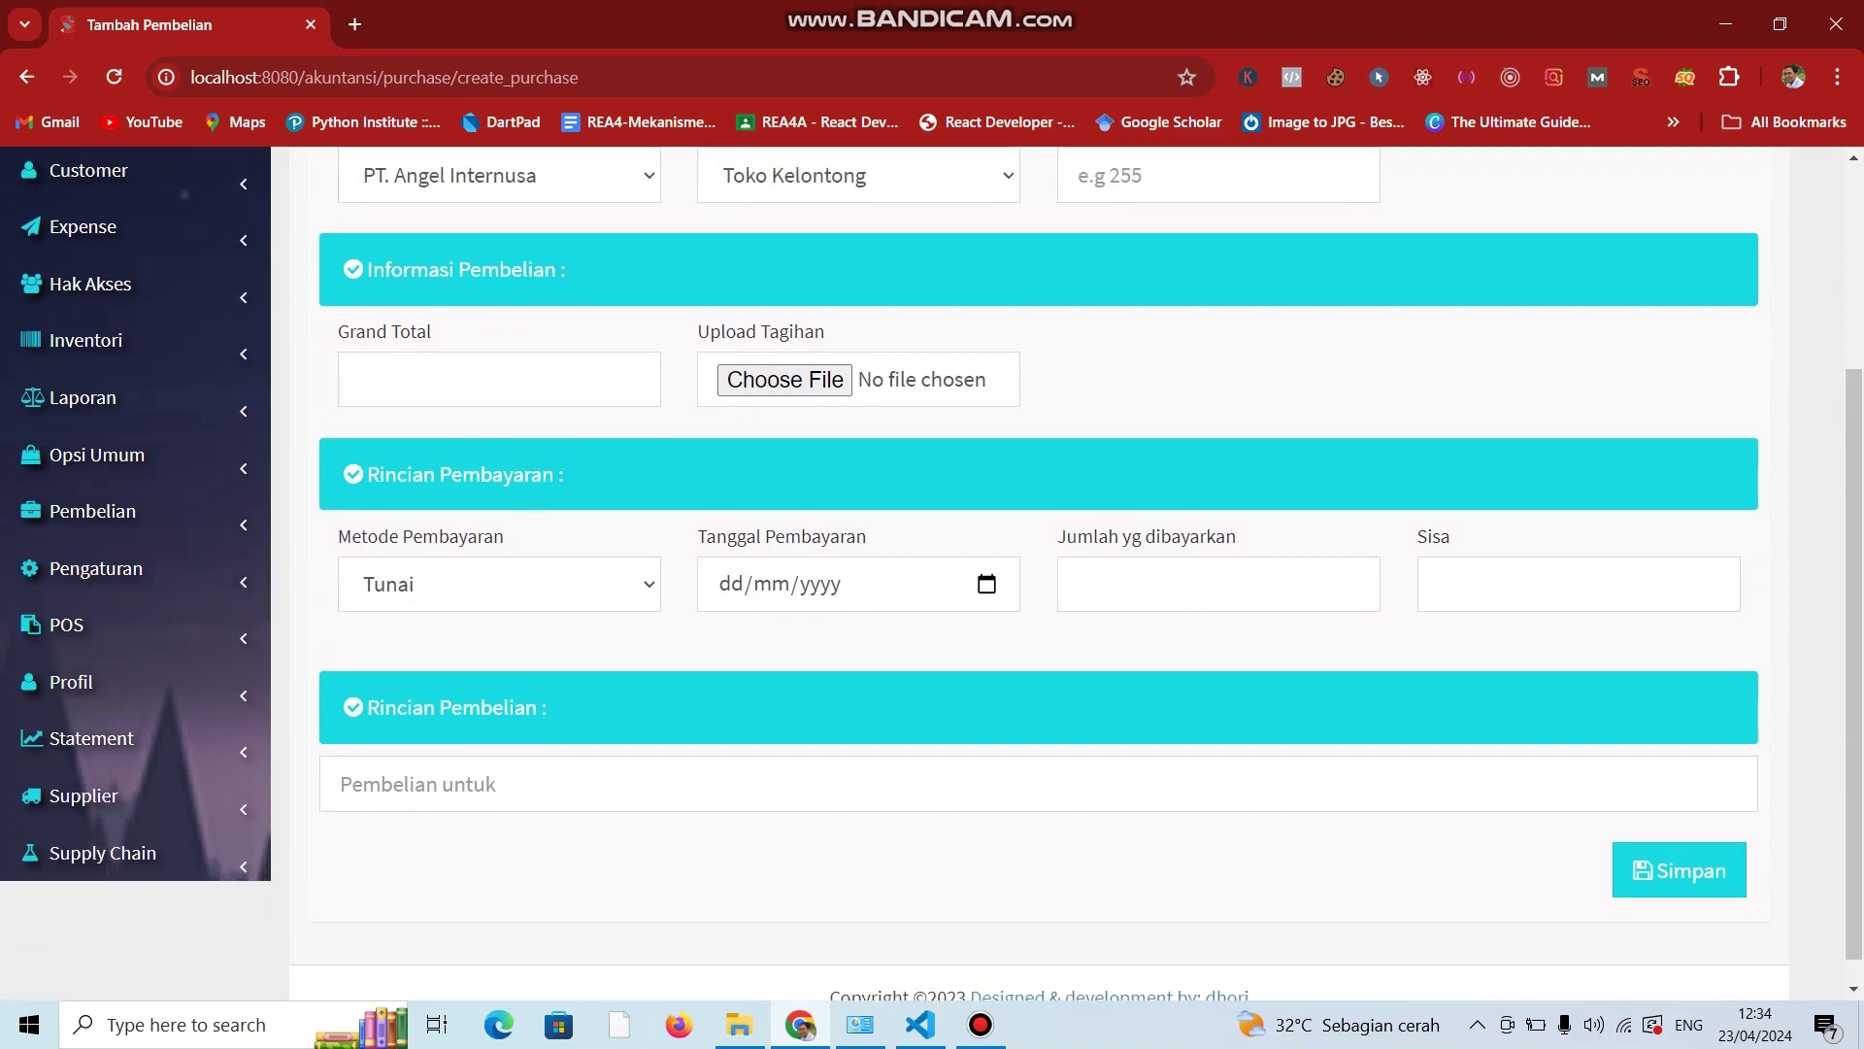
Review the sections of the new purchase form, including the Upload Tagihan file chooser, without selecting a file.
{"action": "scroll", "coordinate": [932, 572], "scroll_direction": "up", "scroll_amount": 3}
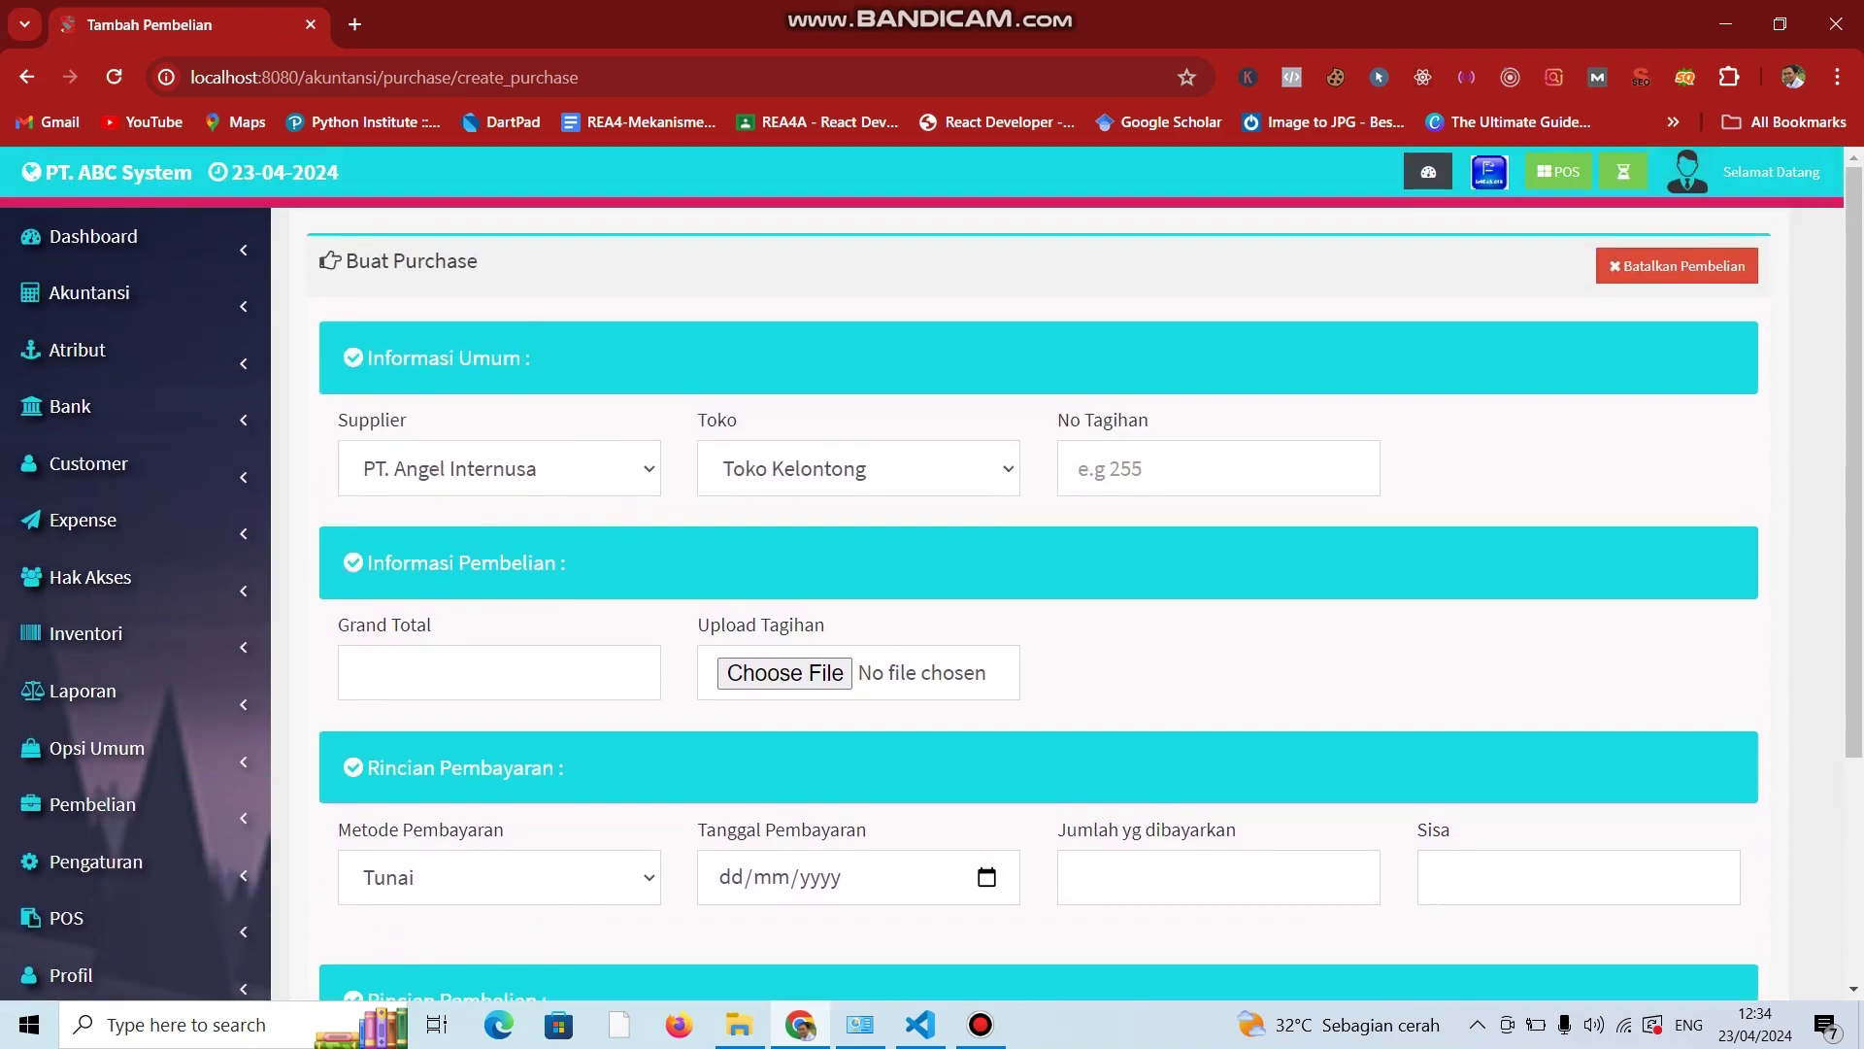
{"action": "scroll", "coordinate": [932, 573], "scroll_direction": "down", "scroll_amount": 3}
{"action": "scroll", "coordinate": [932, 573], "scroll_direction": "up", "scroll_amount": 2}
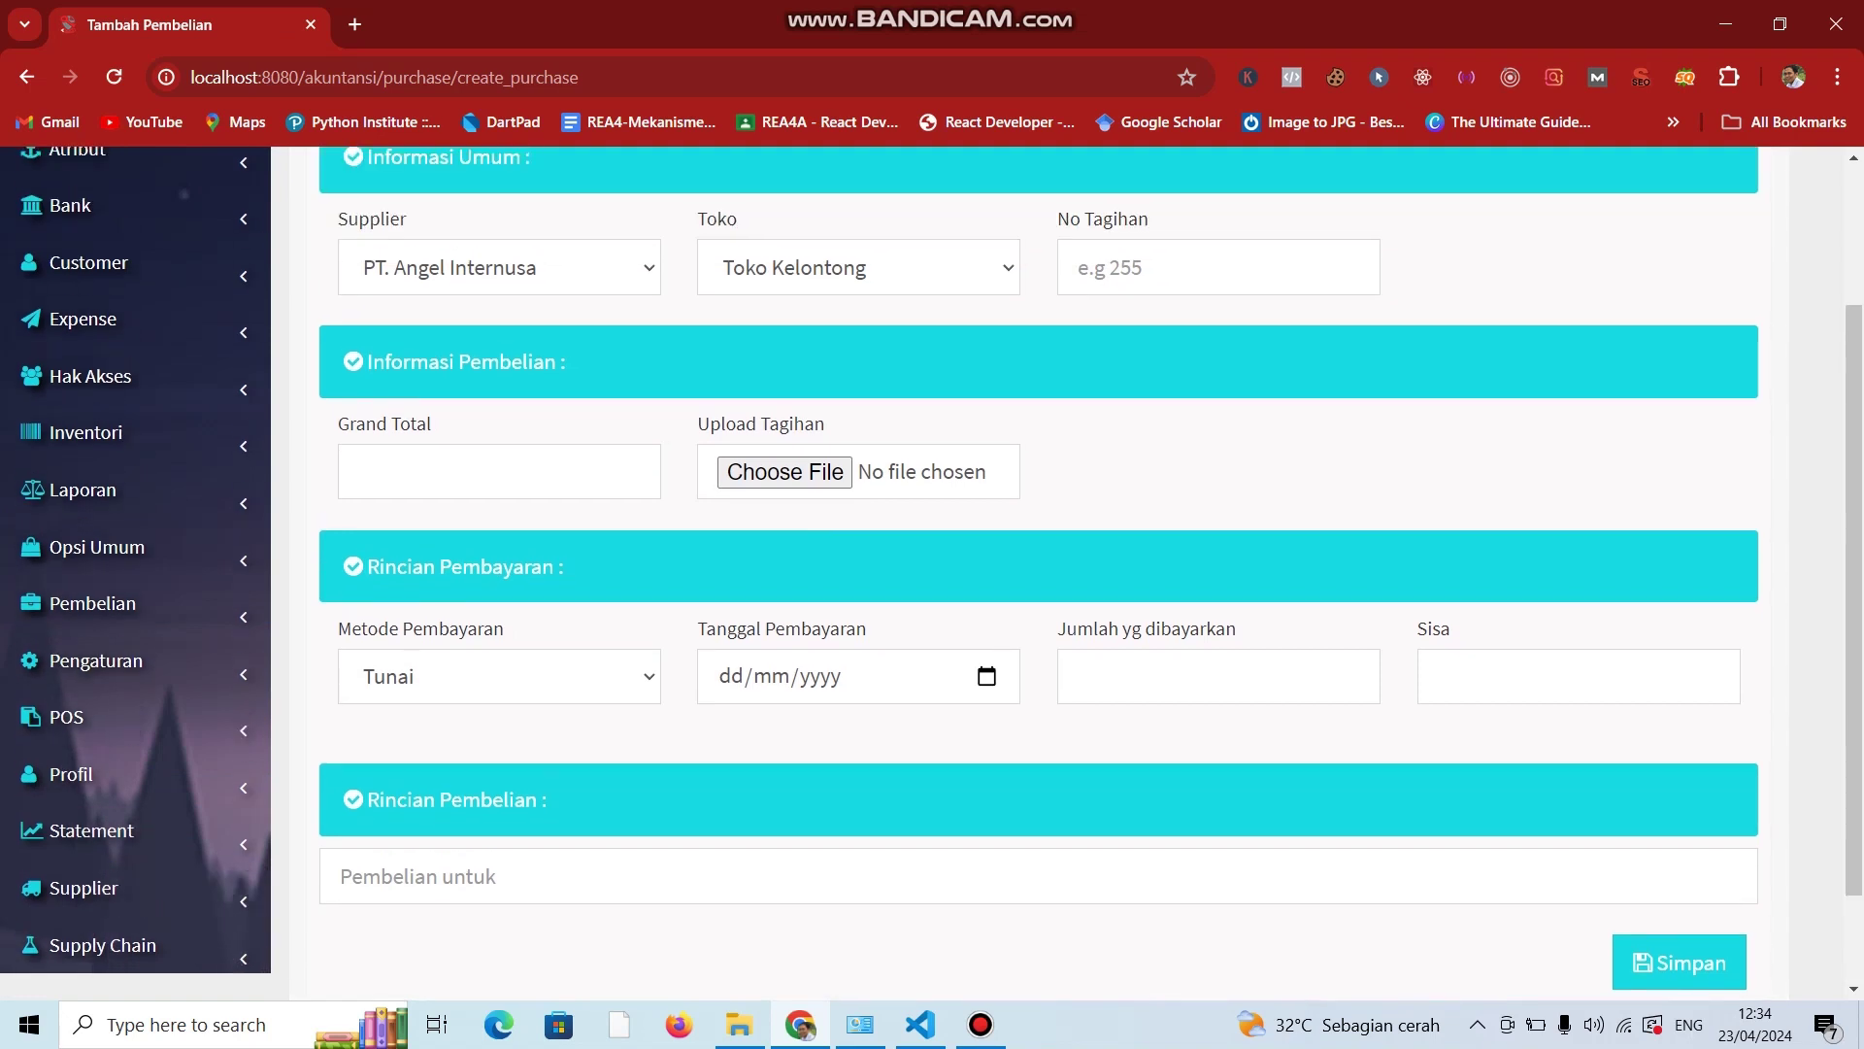
{"action": "scroll", "coordinate": [1039, 573], "scroll_direction": "up", "scroll_amount": 1}
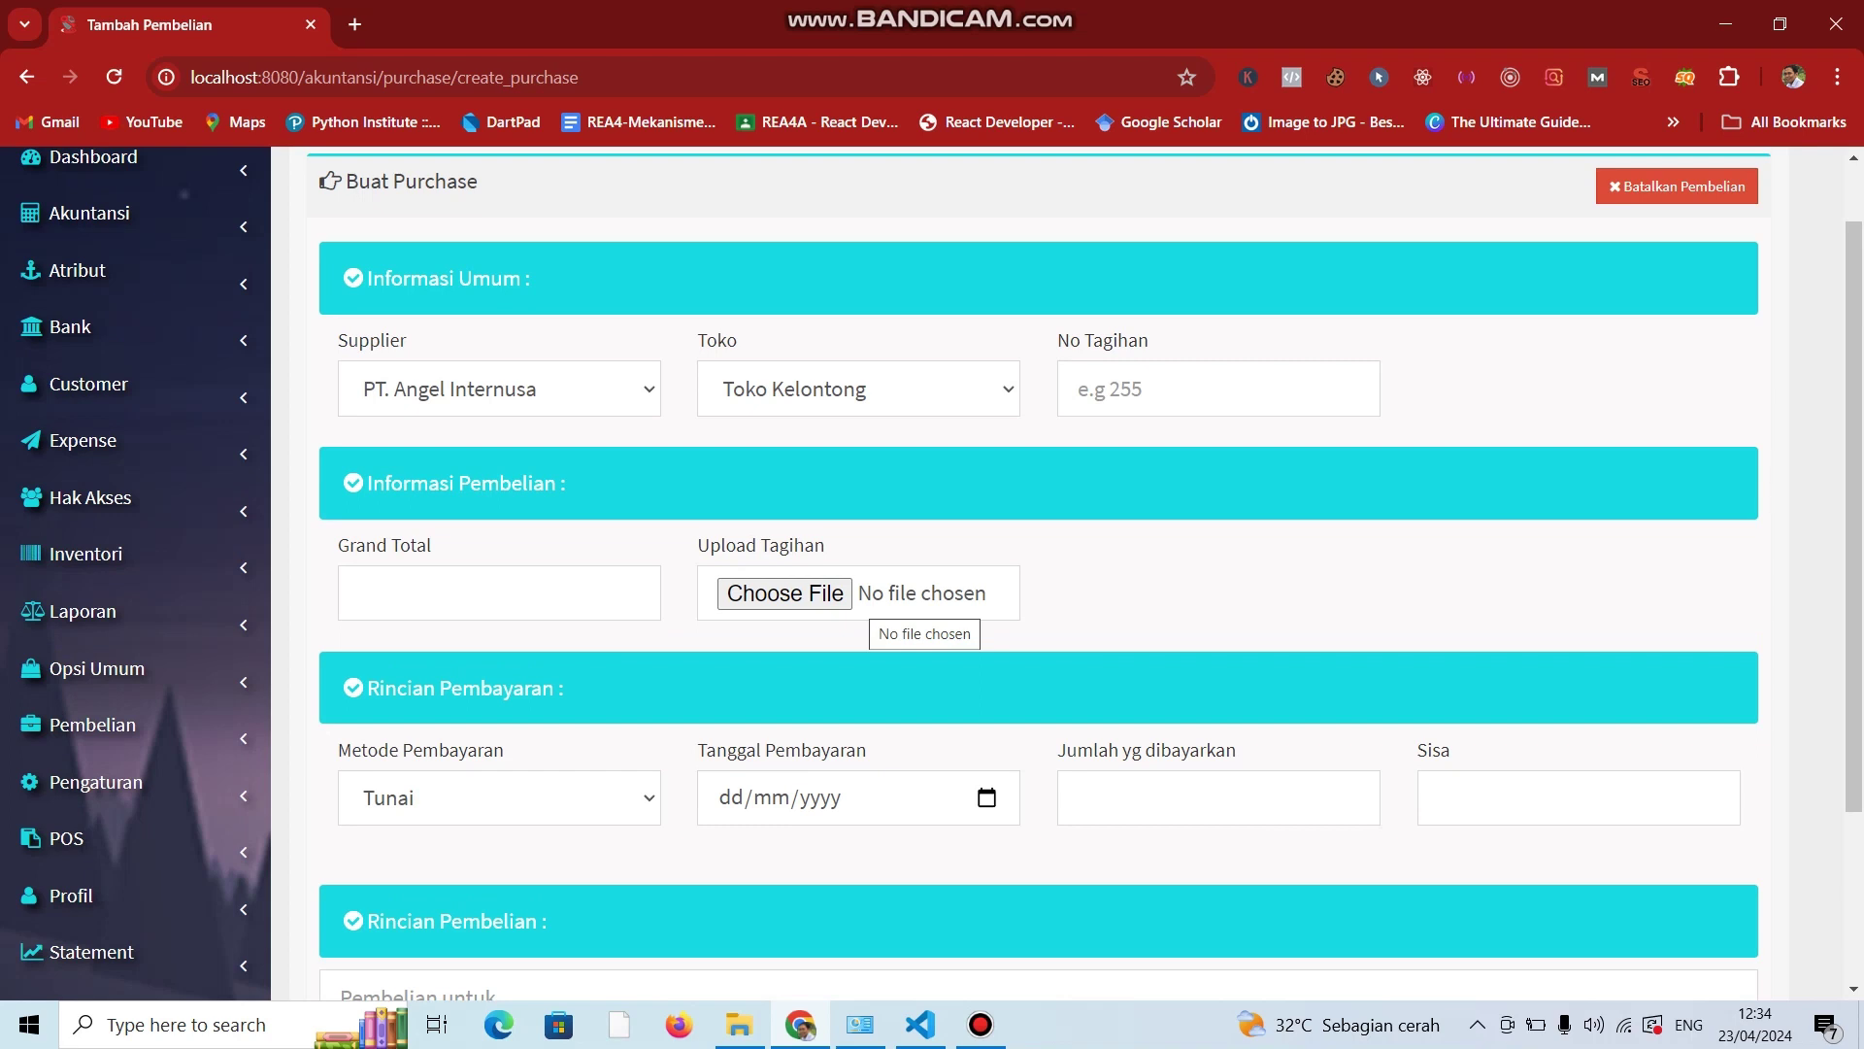
{"action": "scroll", "coordinate": [932, 573], "scroll_direction": "up", "scroll_amount": 1}
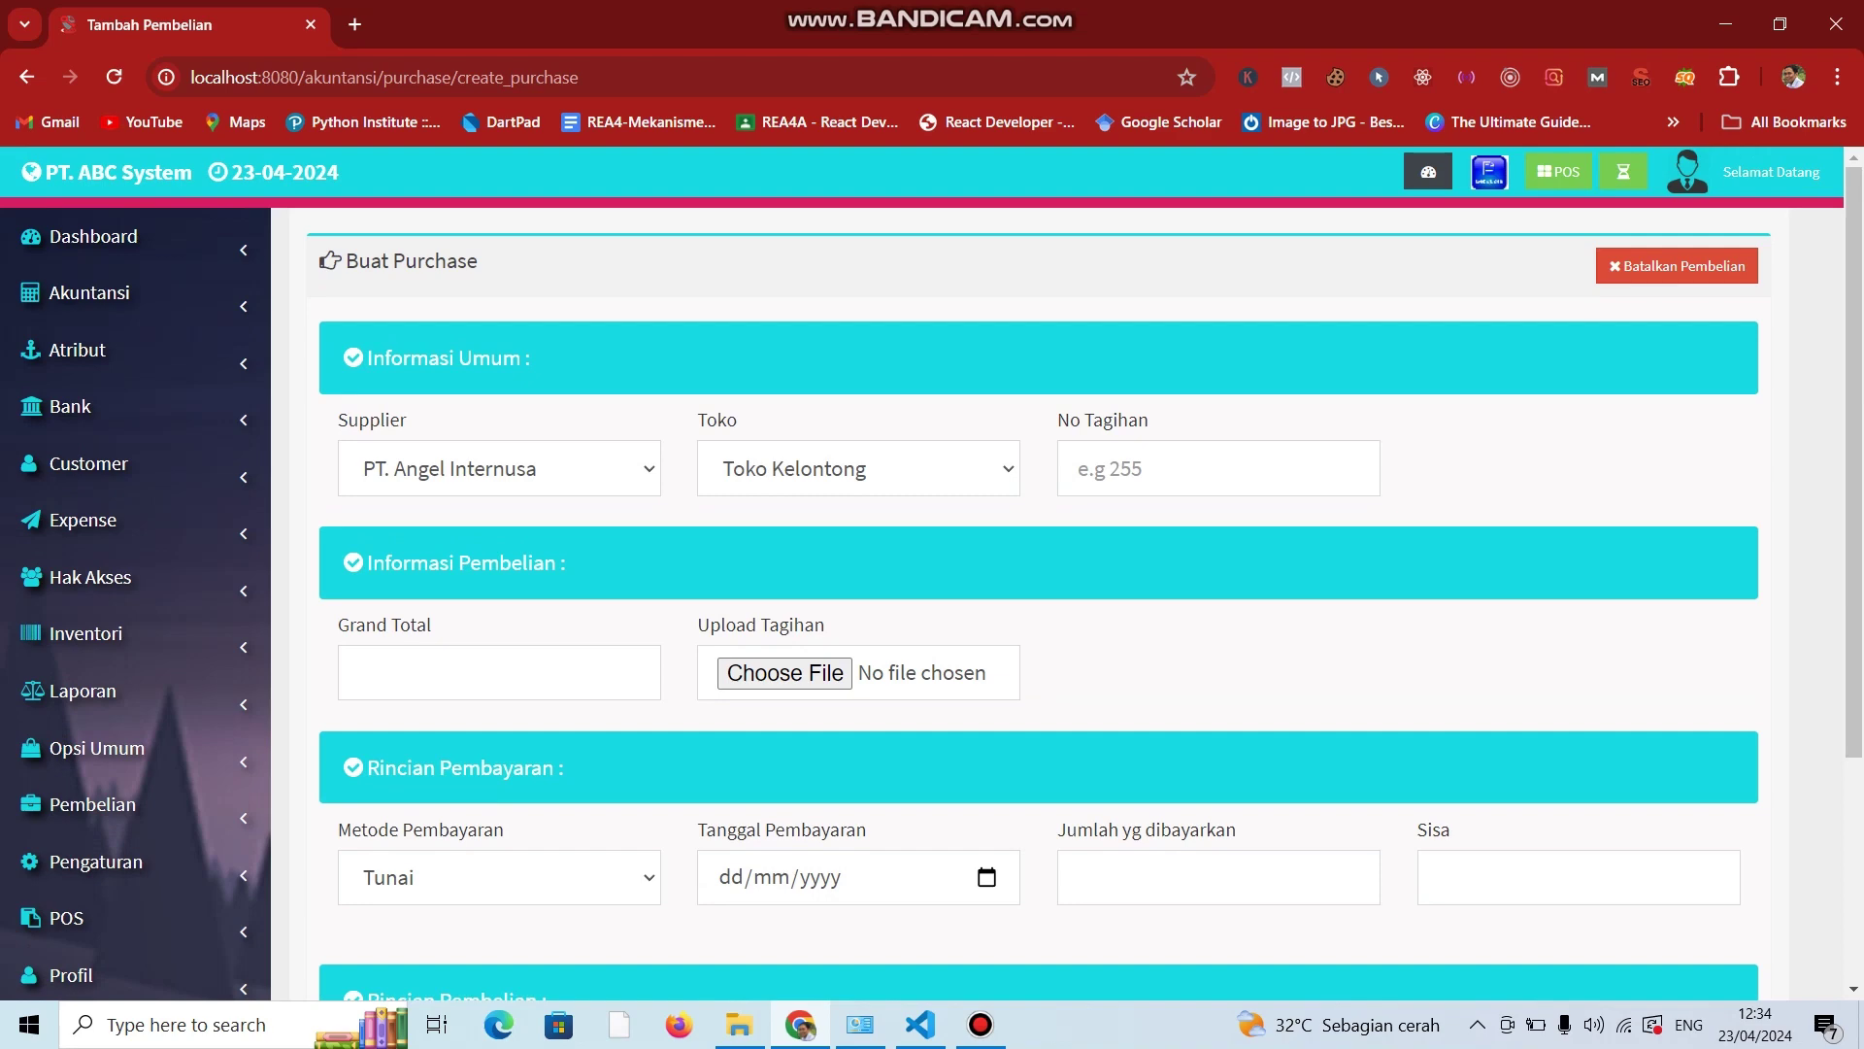
{"action": "left_click", "coordinate": [784, 672]}
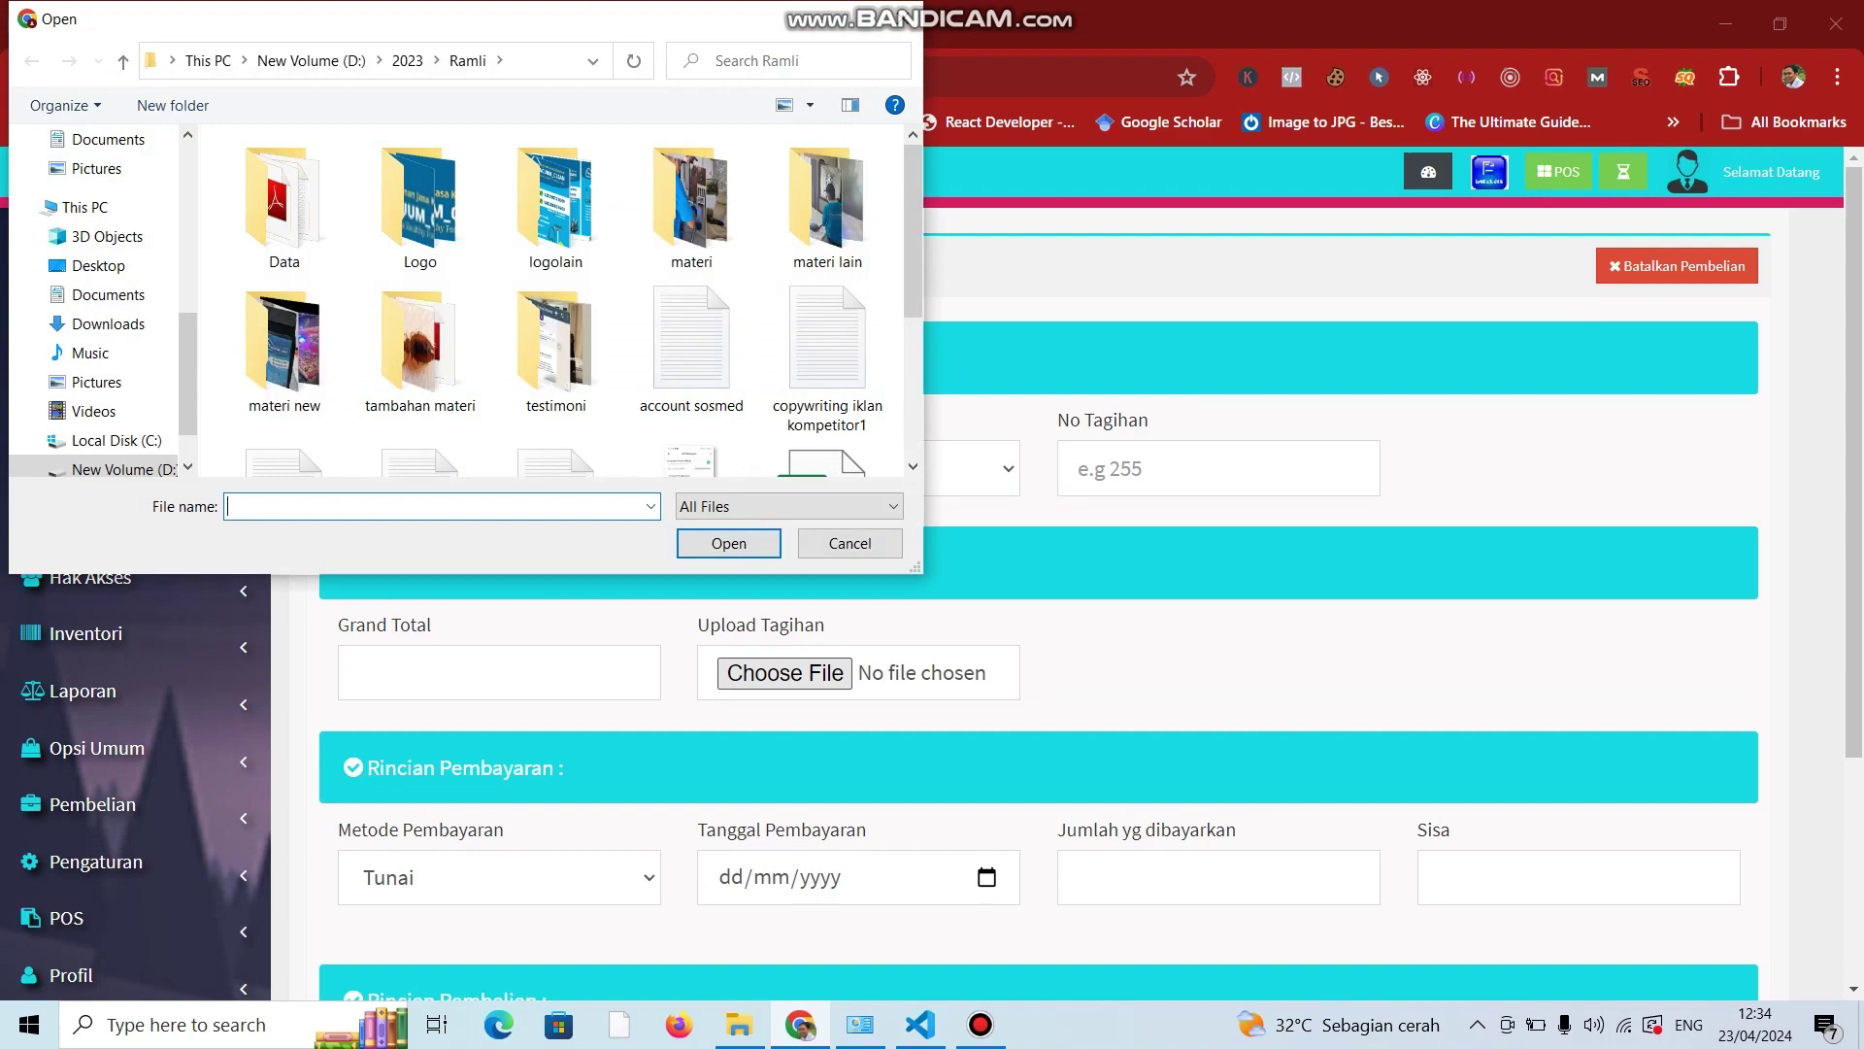
{"action": "left_click", "coordinate": [849, 543]}
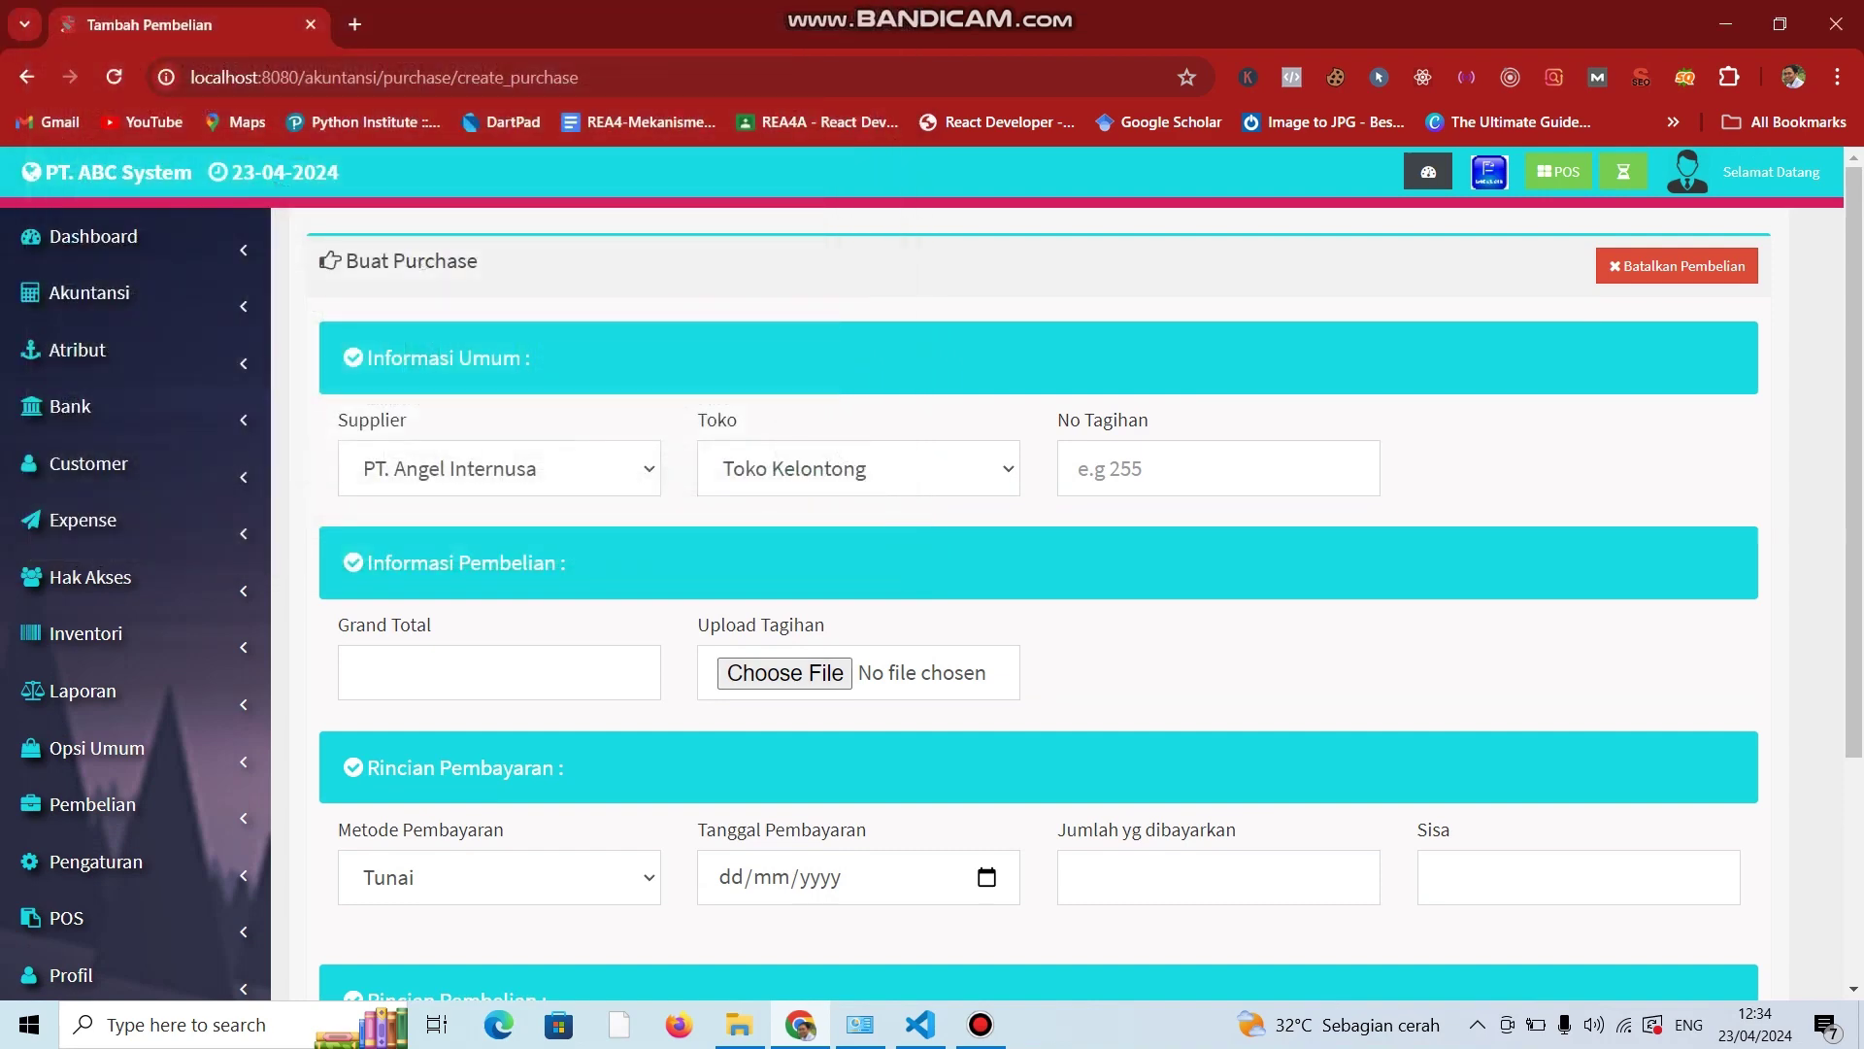
{"action": "scroll", "coordinate": [1068, 572], "scroll_direction": "down", "scroll_amount": 3}
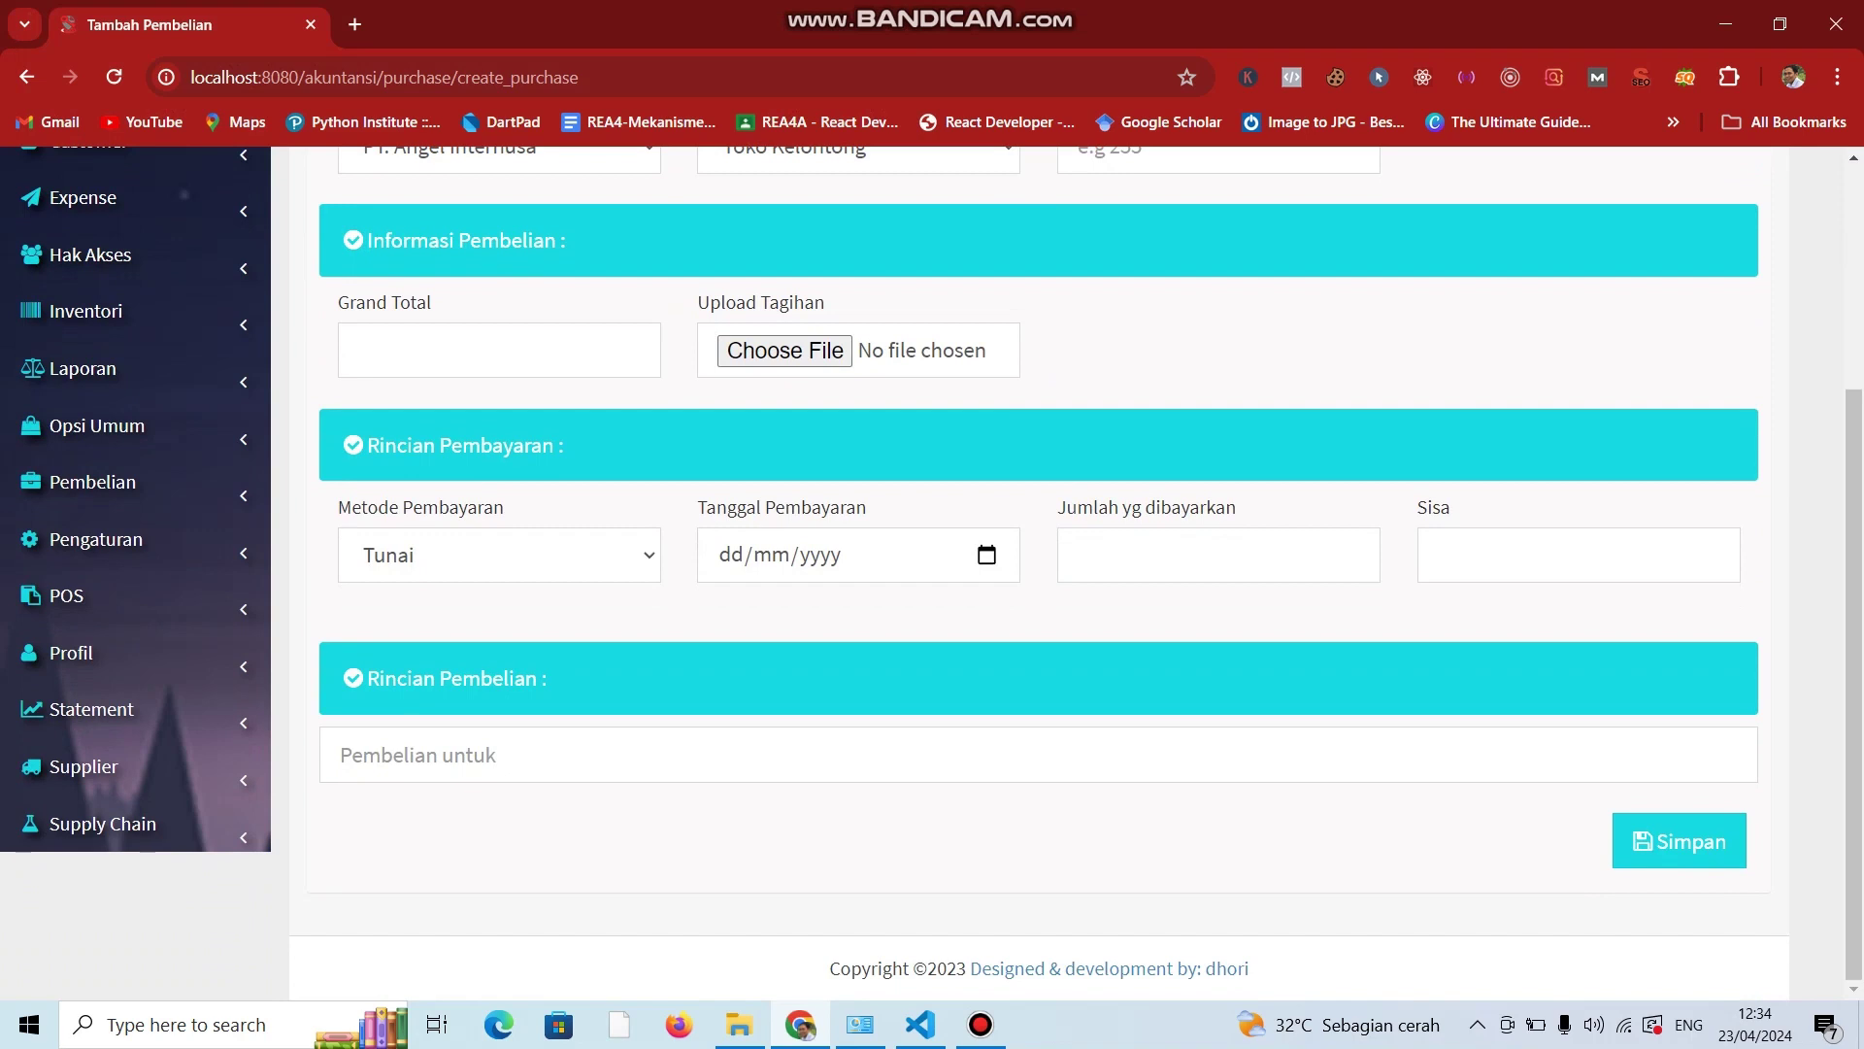
{"action": "scroll", "coordinate": [107, 603], "scroll_direction": "up", "scroll_amount": 1}
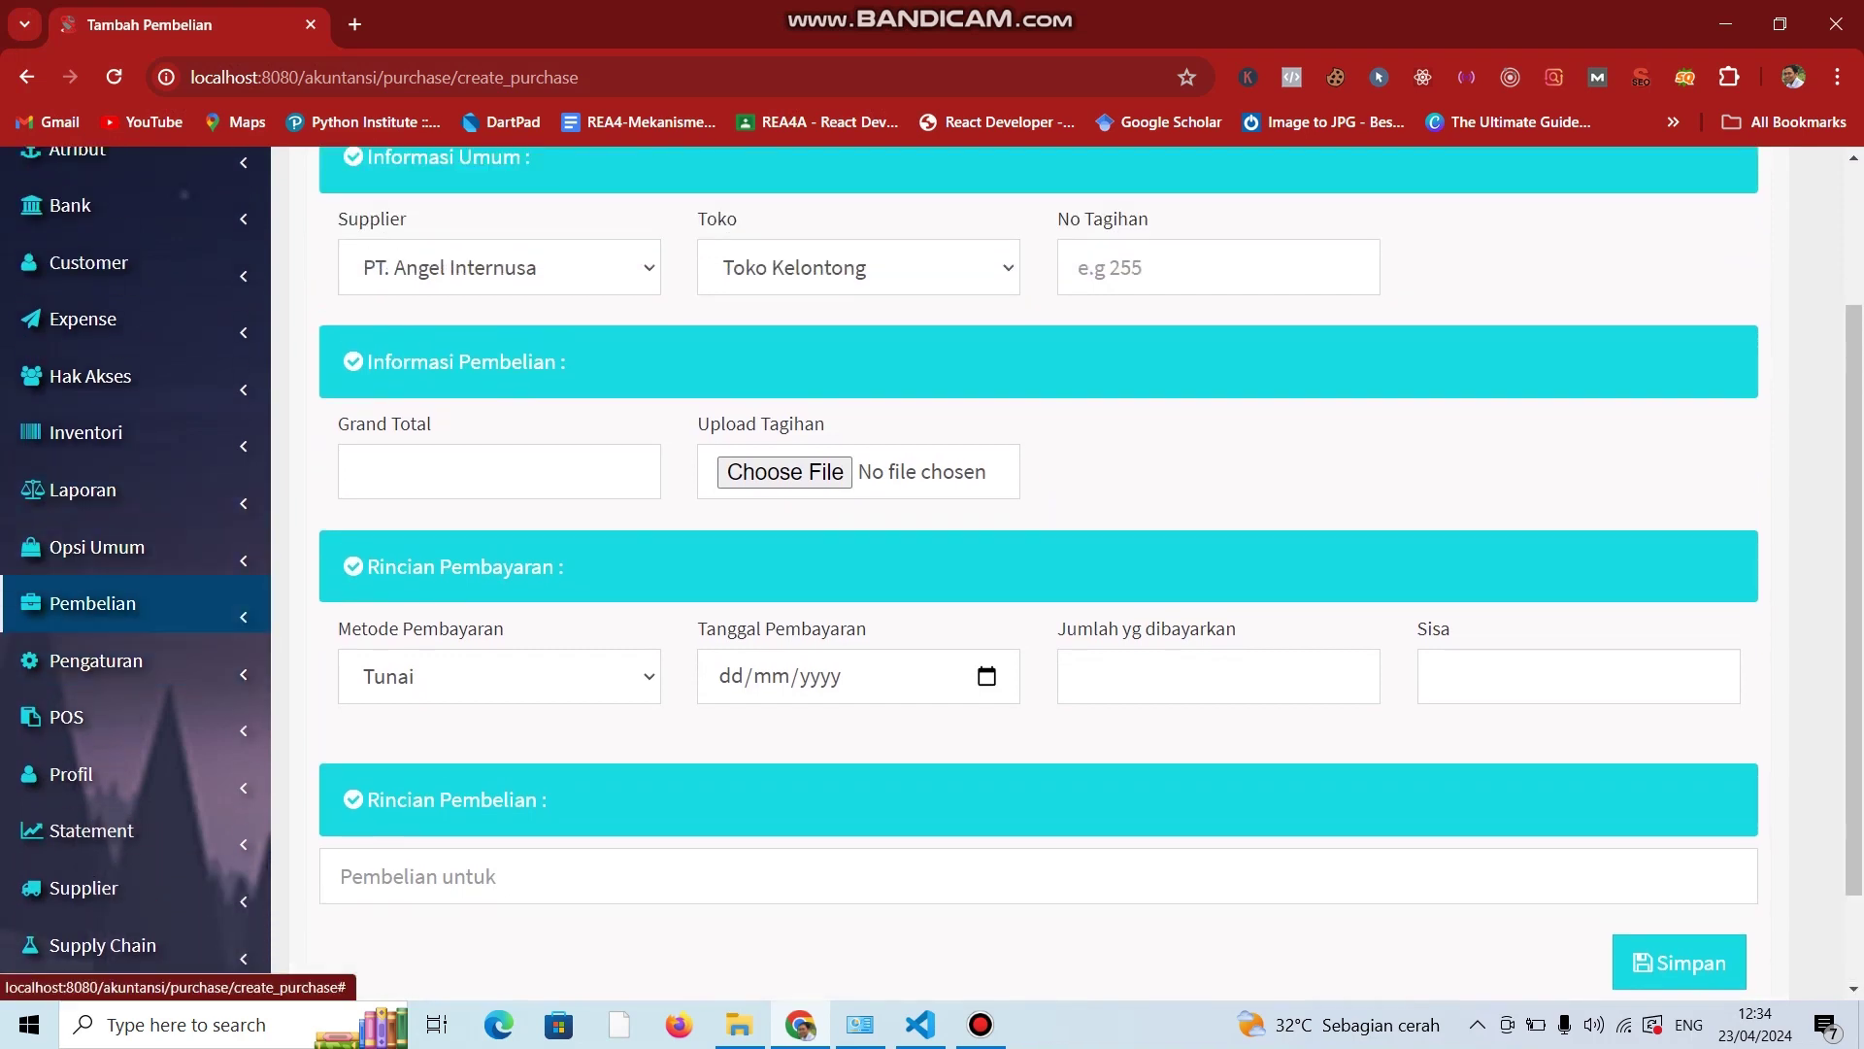
Open Retur Pembelian in the Pembelian module and look over the purchase return list page.
{"action": "left_click", "coordinate": [107, 603]}
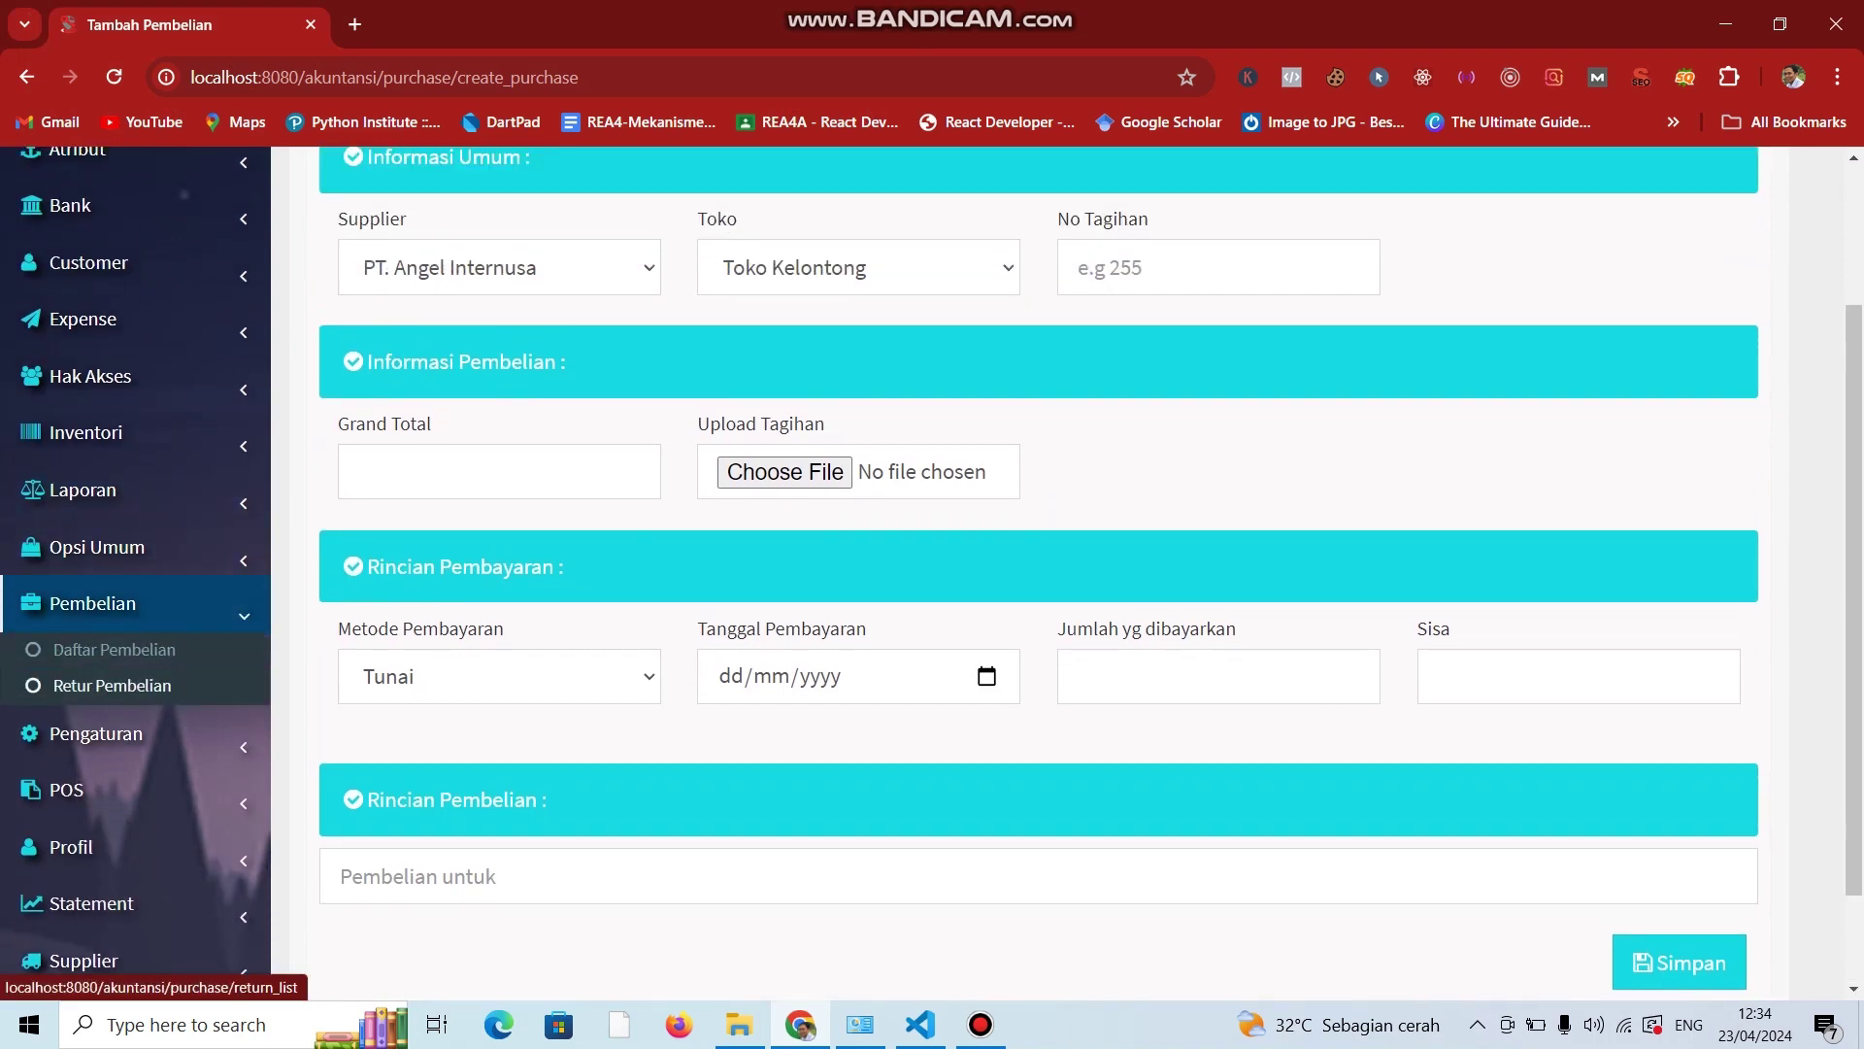
{"action": "left_click", "coordinate": [111, 684]}
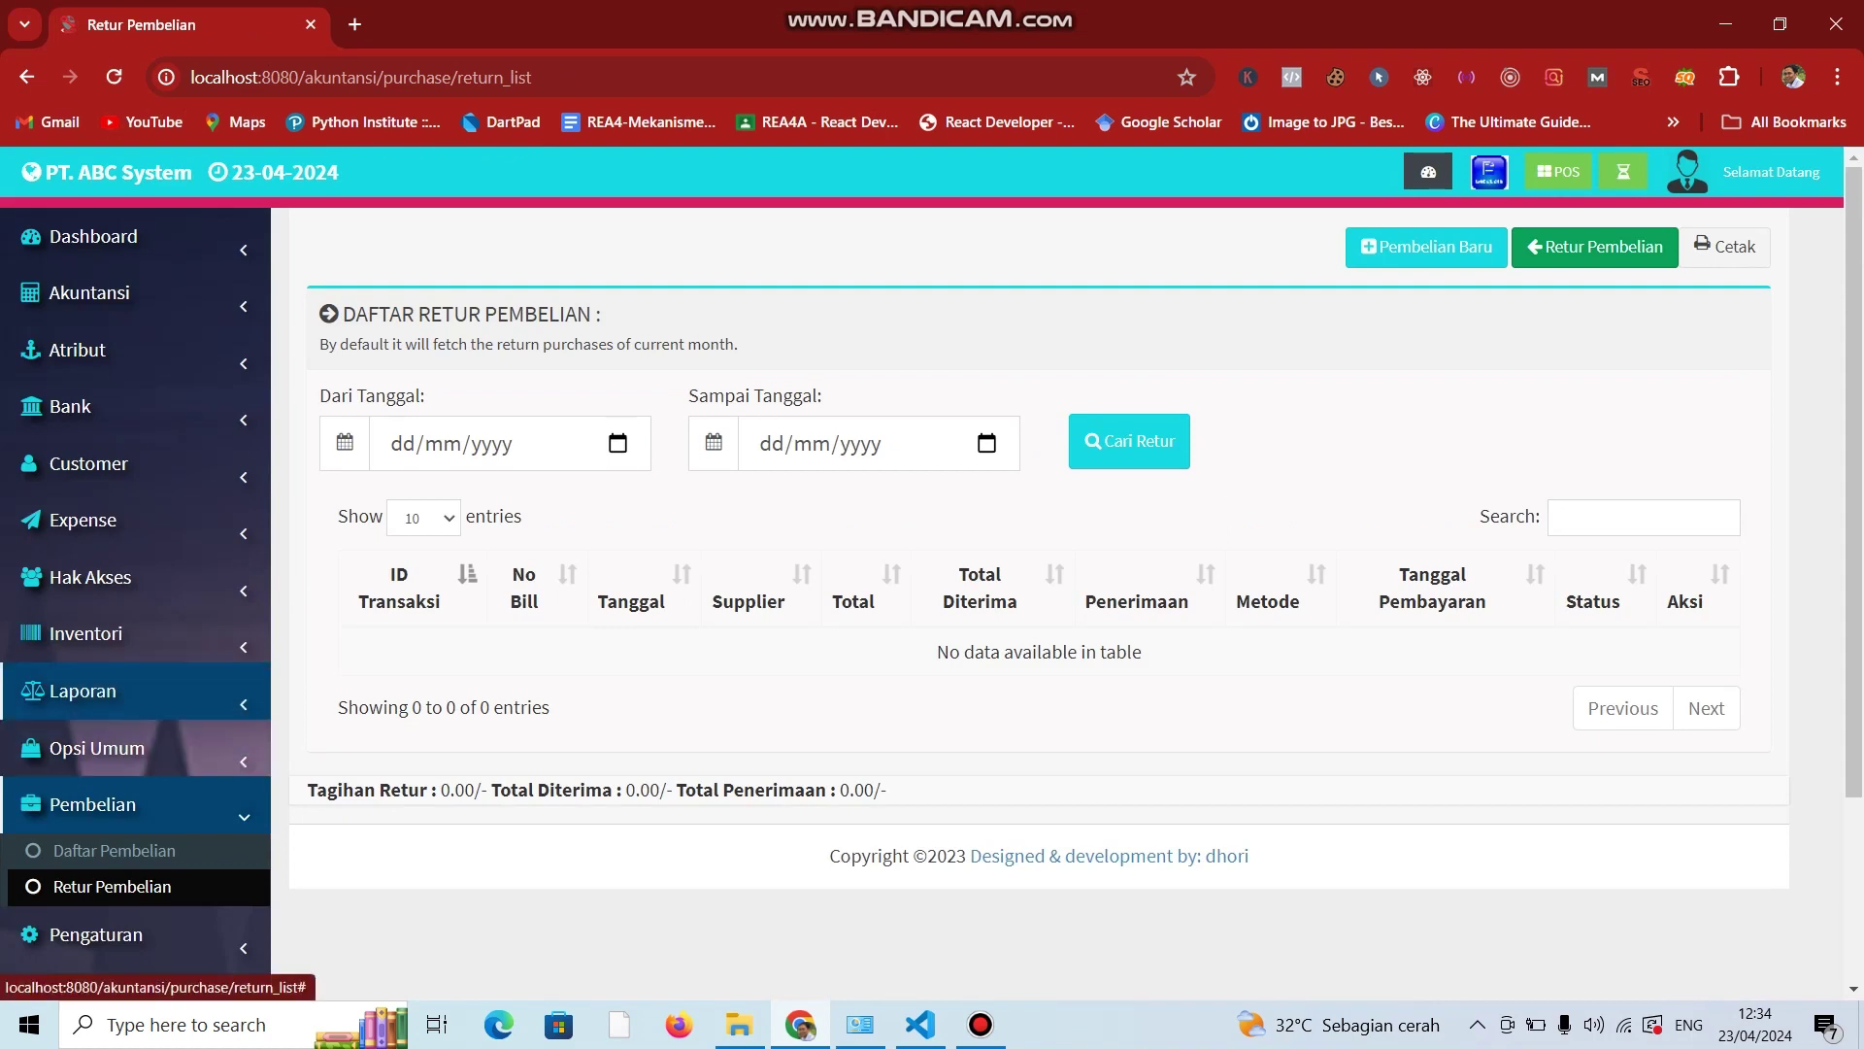
{"action": "scroll", "coordinate": [106, 932], "scroll_direction": "down", "scroll_amount": 1}
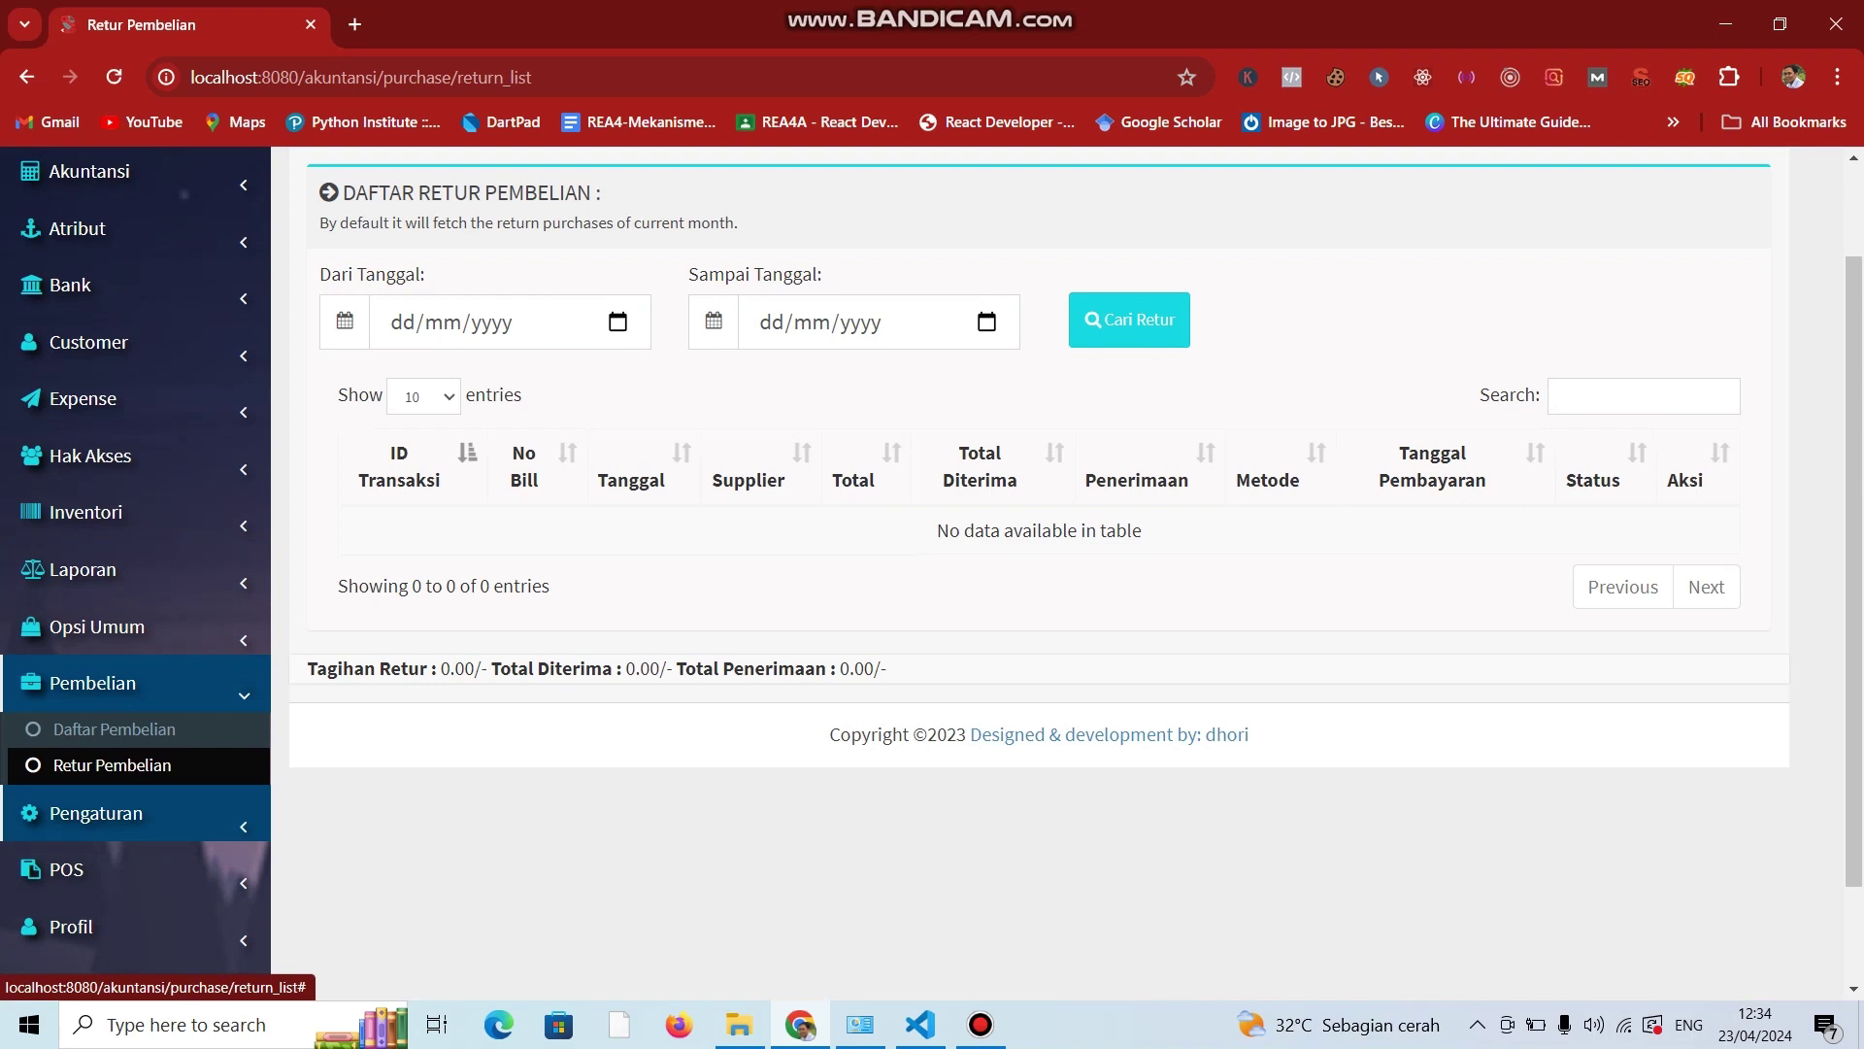
Look over the pages grouped under Pengaturan and POS without opening any of them.
{"action": "left_click", "coordinate": [96, 801]}
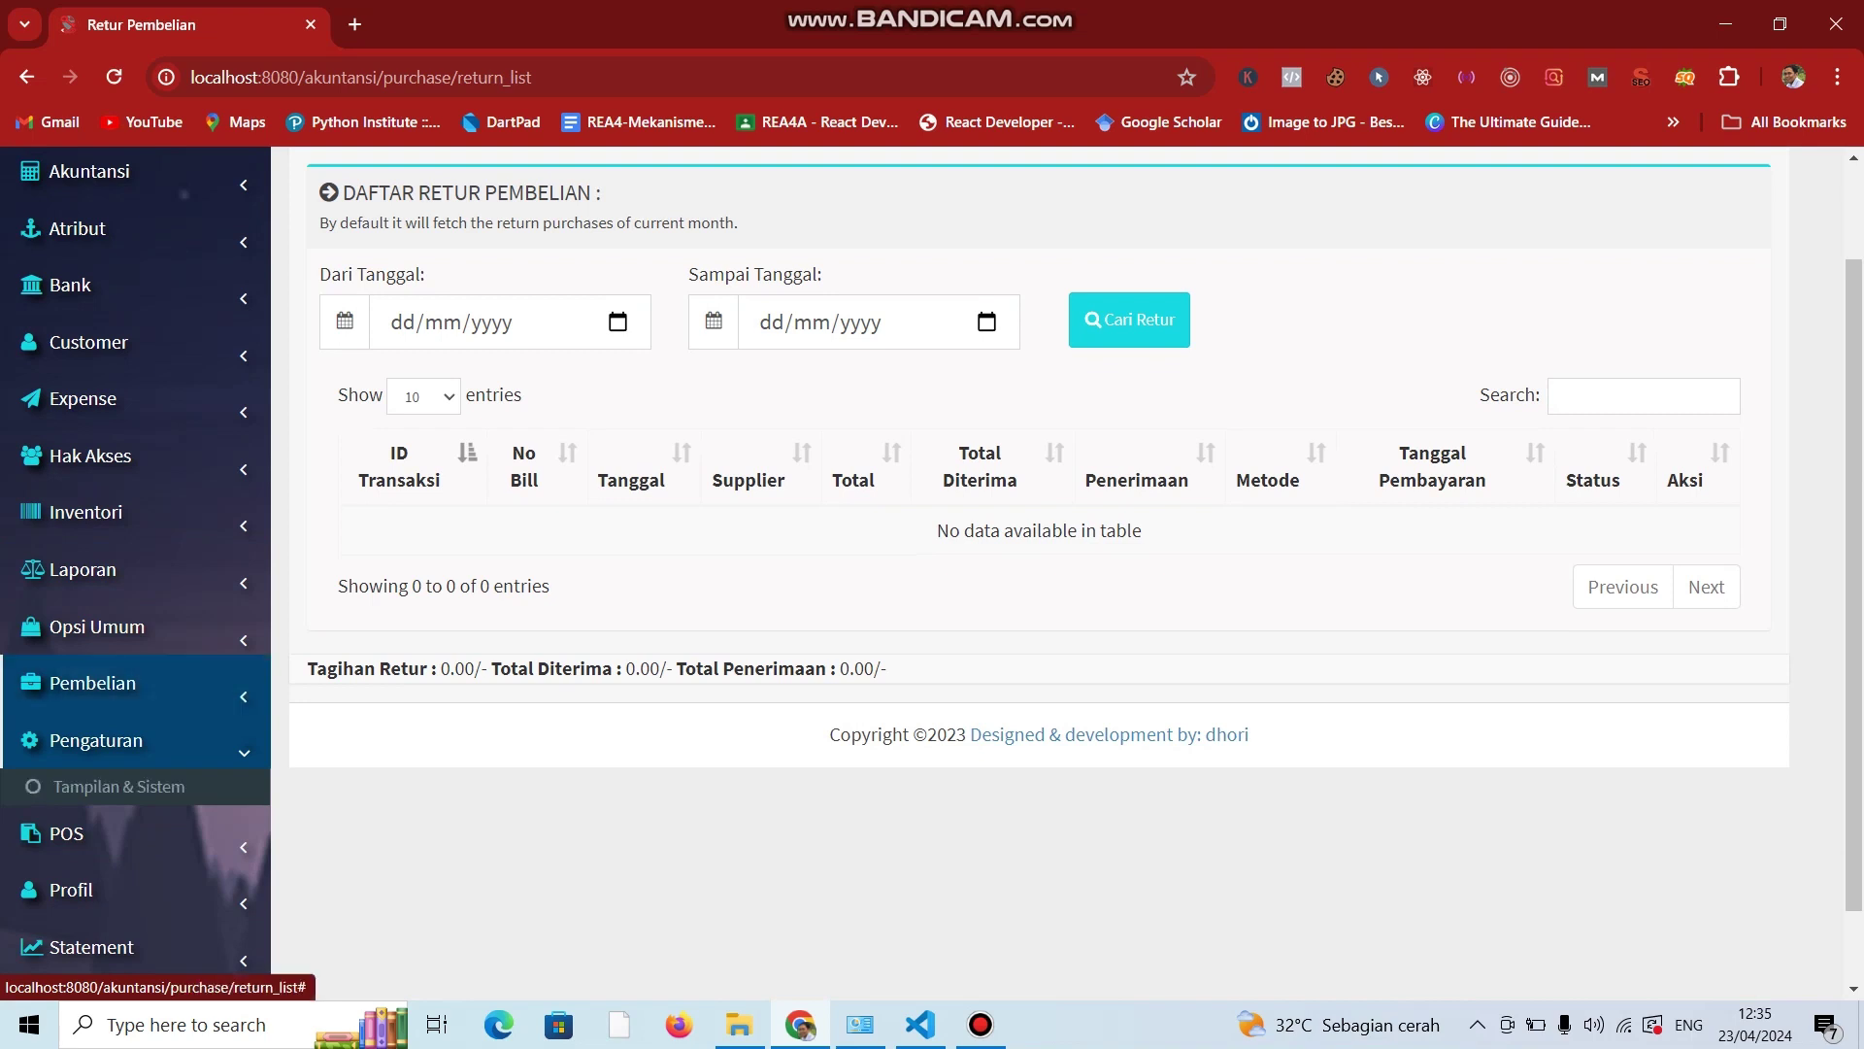
{"action": "scroll", "coordinate": [932, 571], "scroll_direction": "down", "scroll_amount": 1}
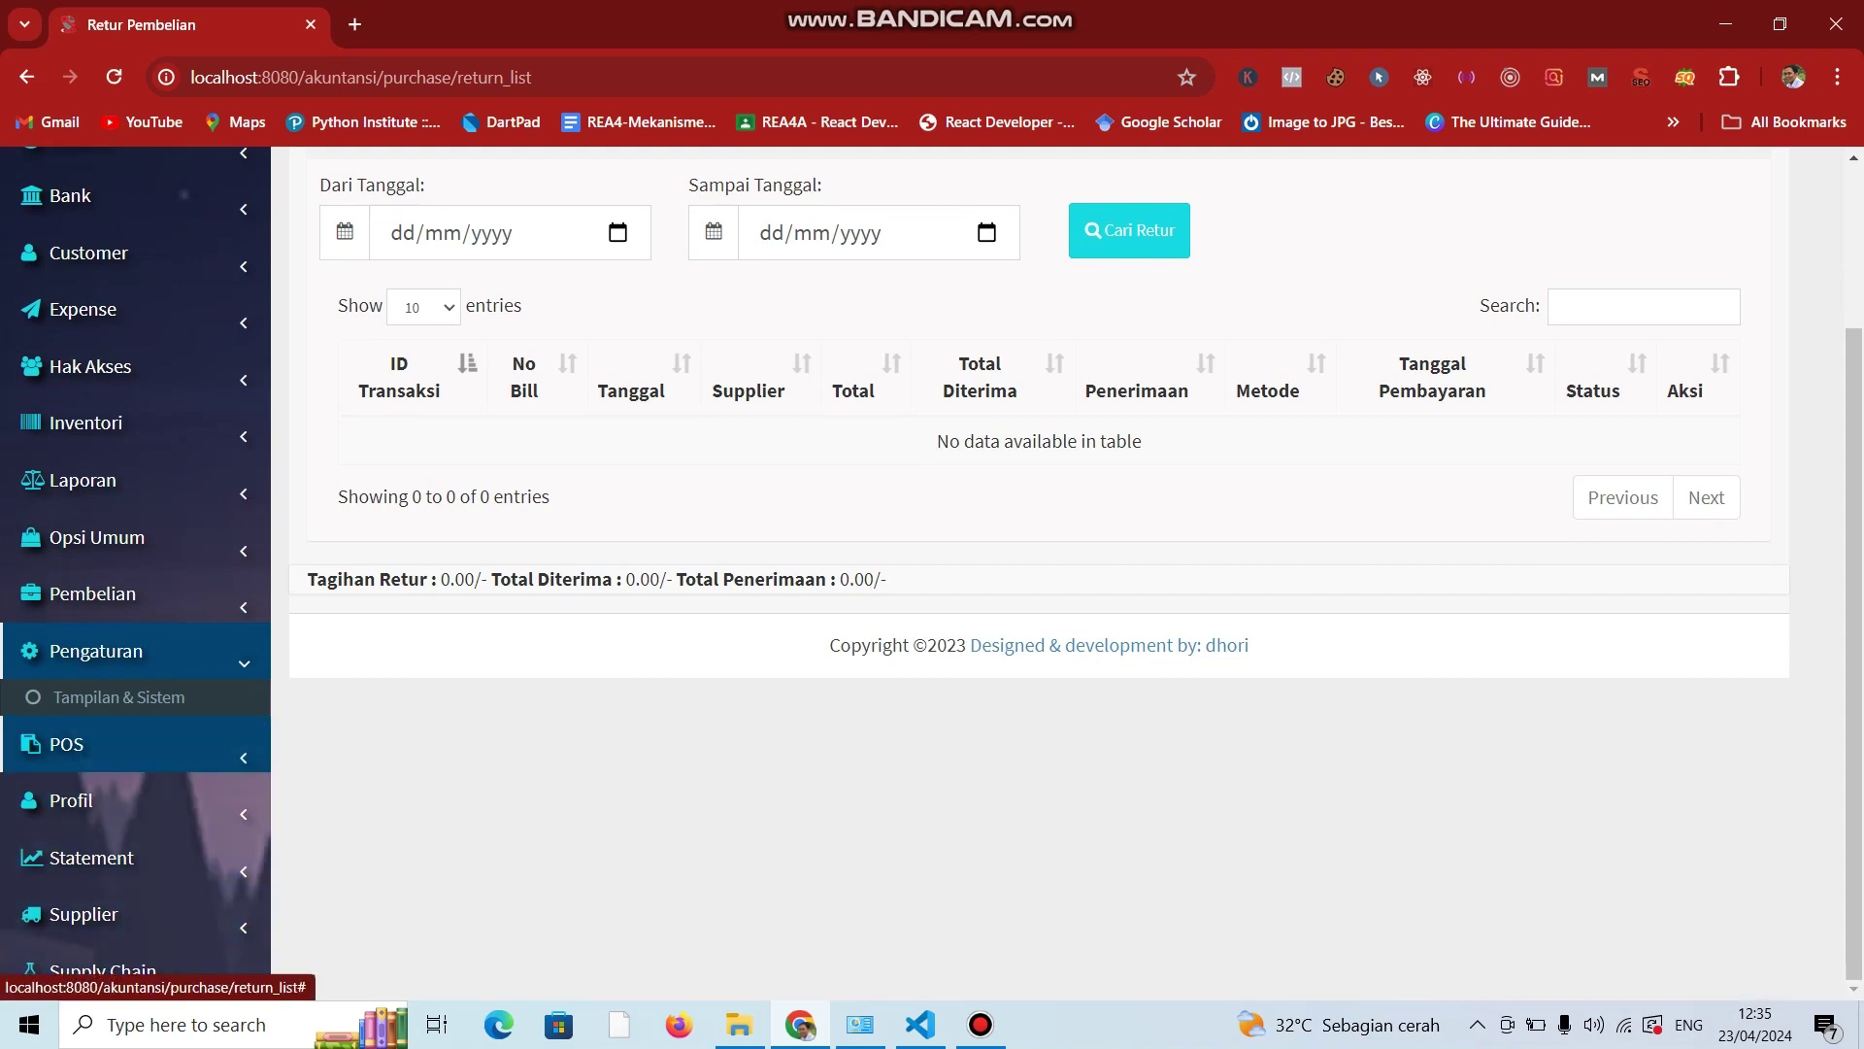
{"action": "left_click", "coordinate": [66, 744]}
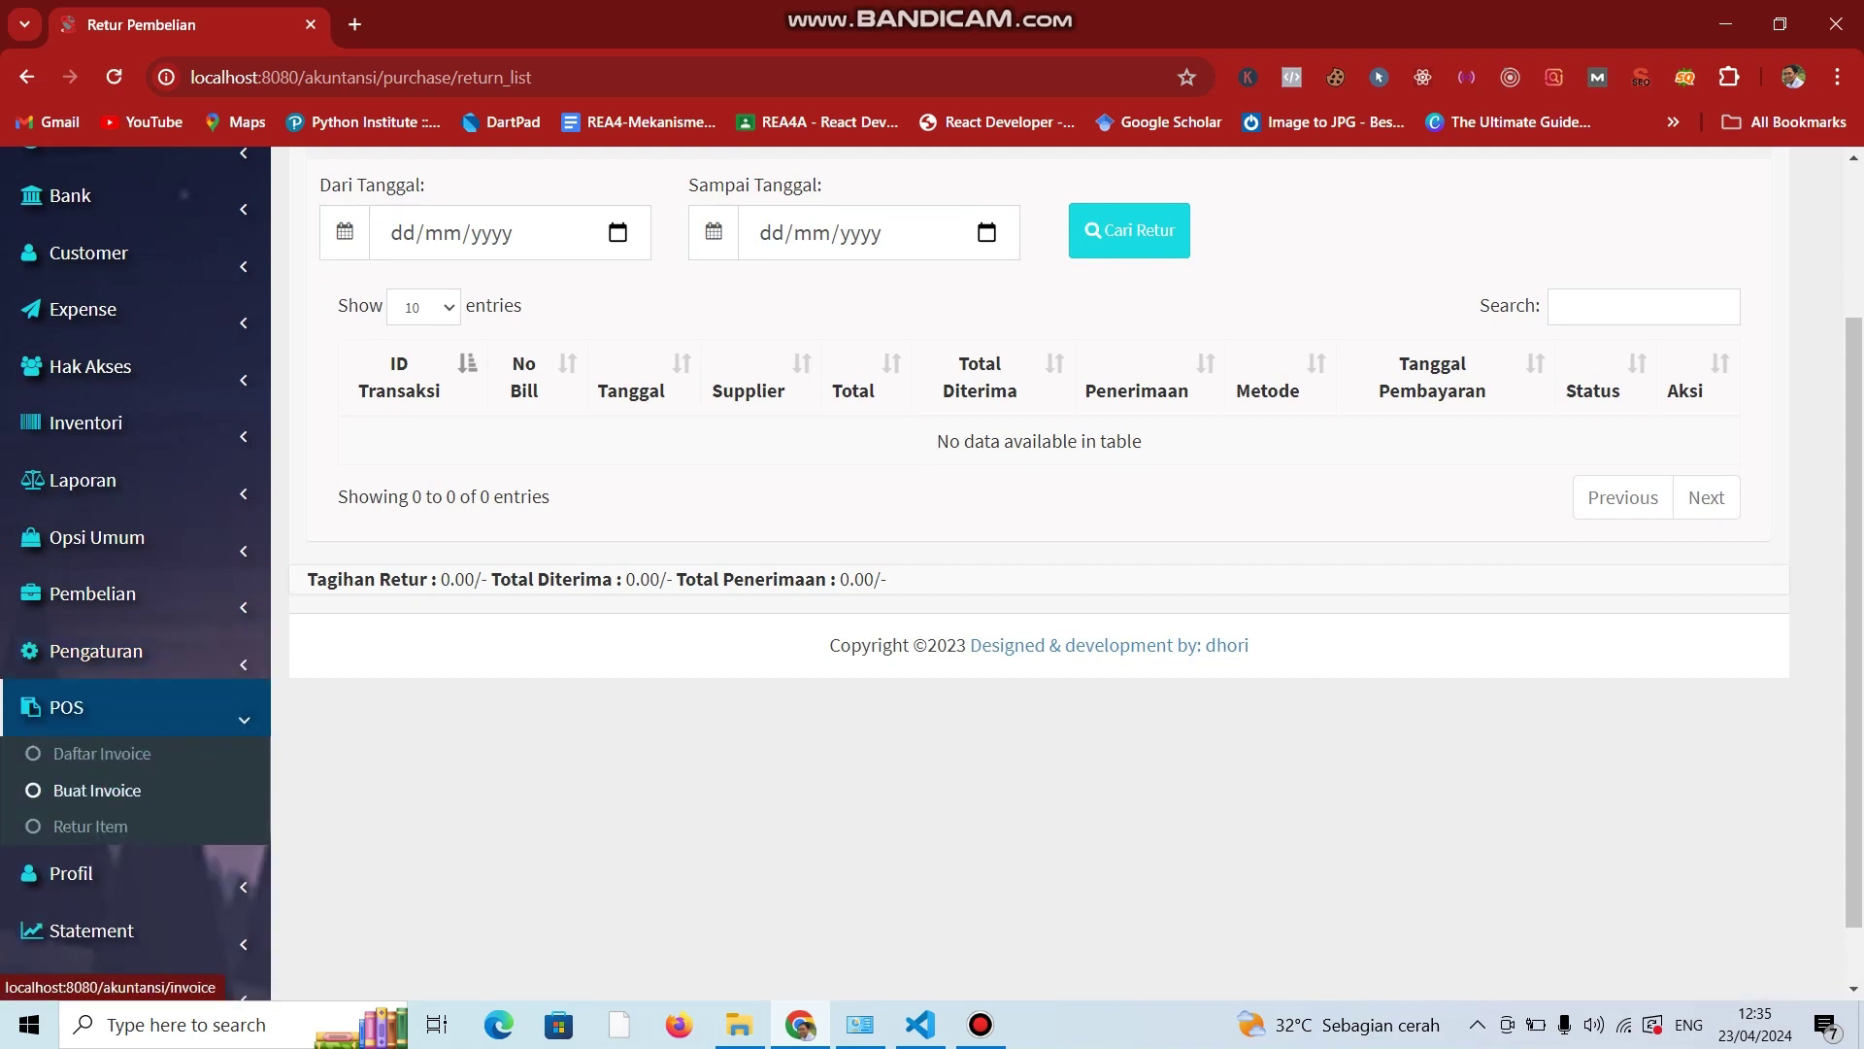
{"action": "scroll", "coordinate": [136, 757], "scroll_direction": "up", "scroll_amount": 3}
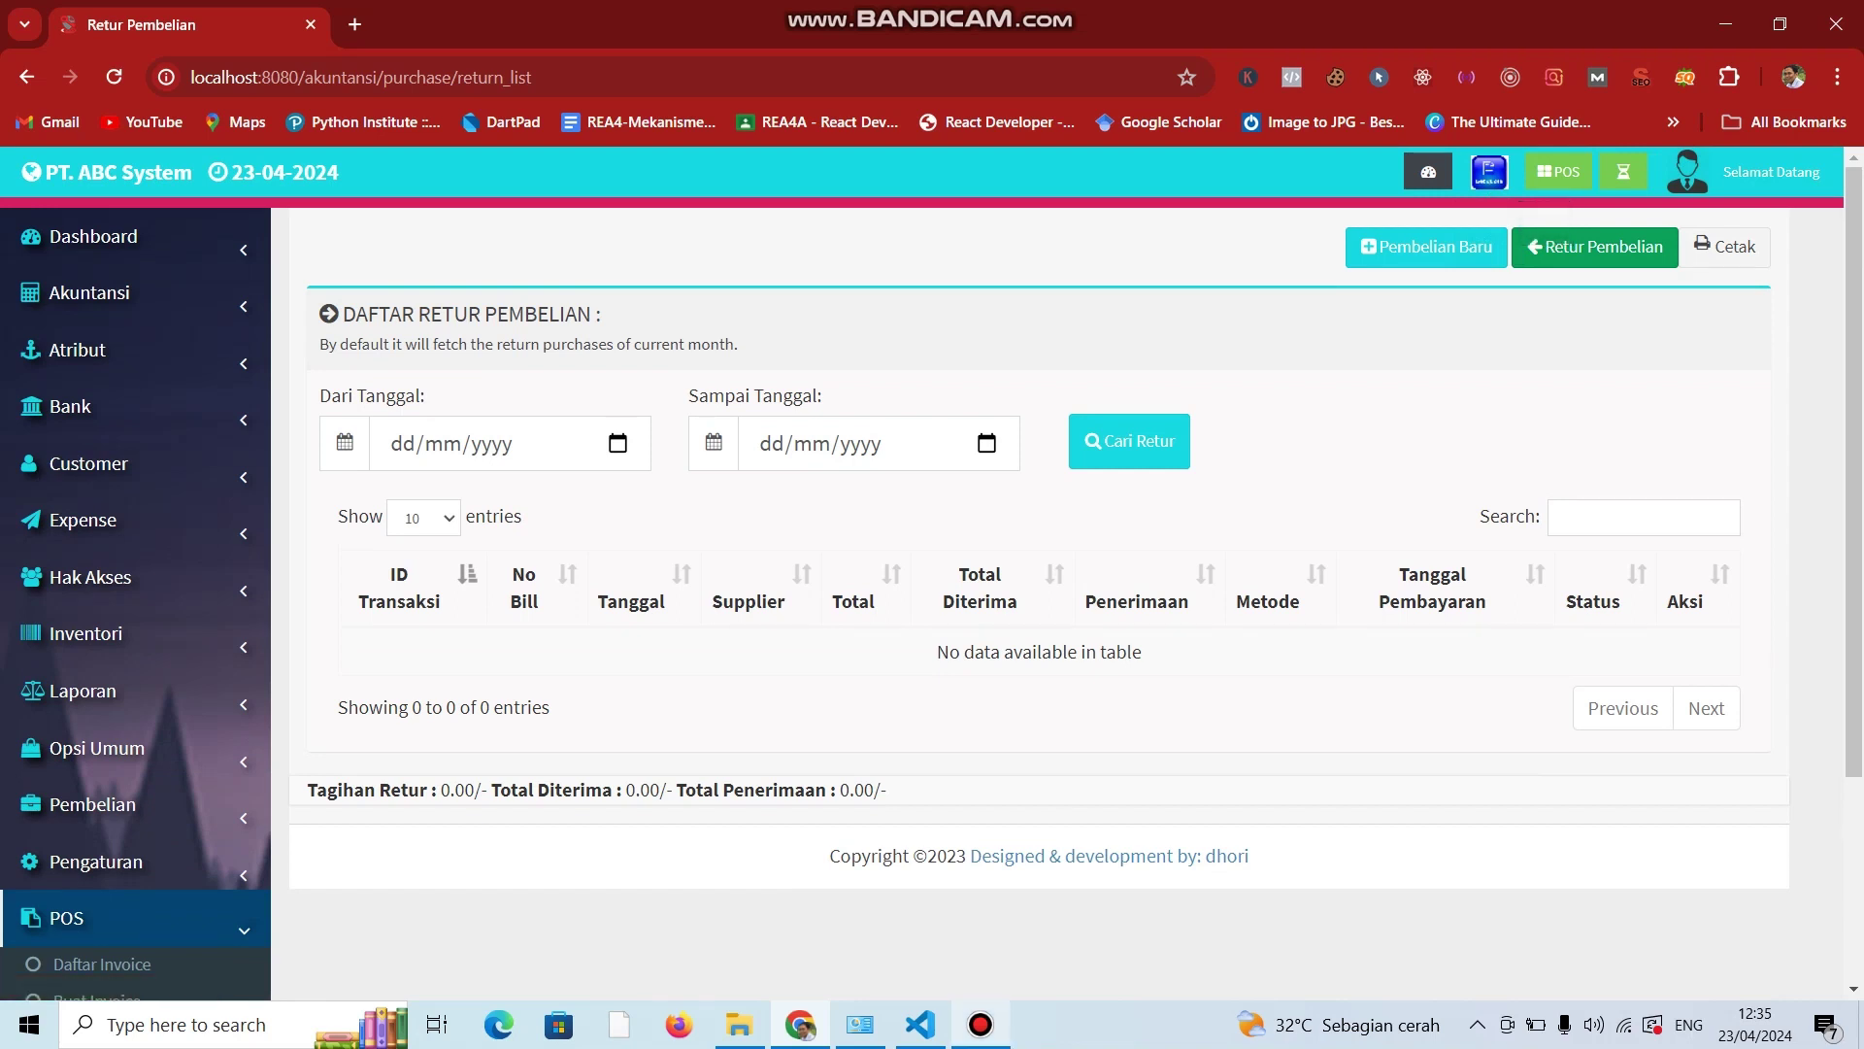
Switch to Bandicam and try to stop the running screen recording.
{"action": "mouse_move", "coordinate": [980, 1024]}
{"action": "left_click", "coordinate": [986, 932]}
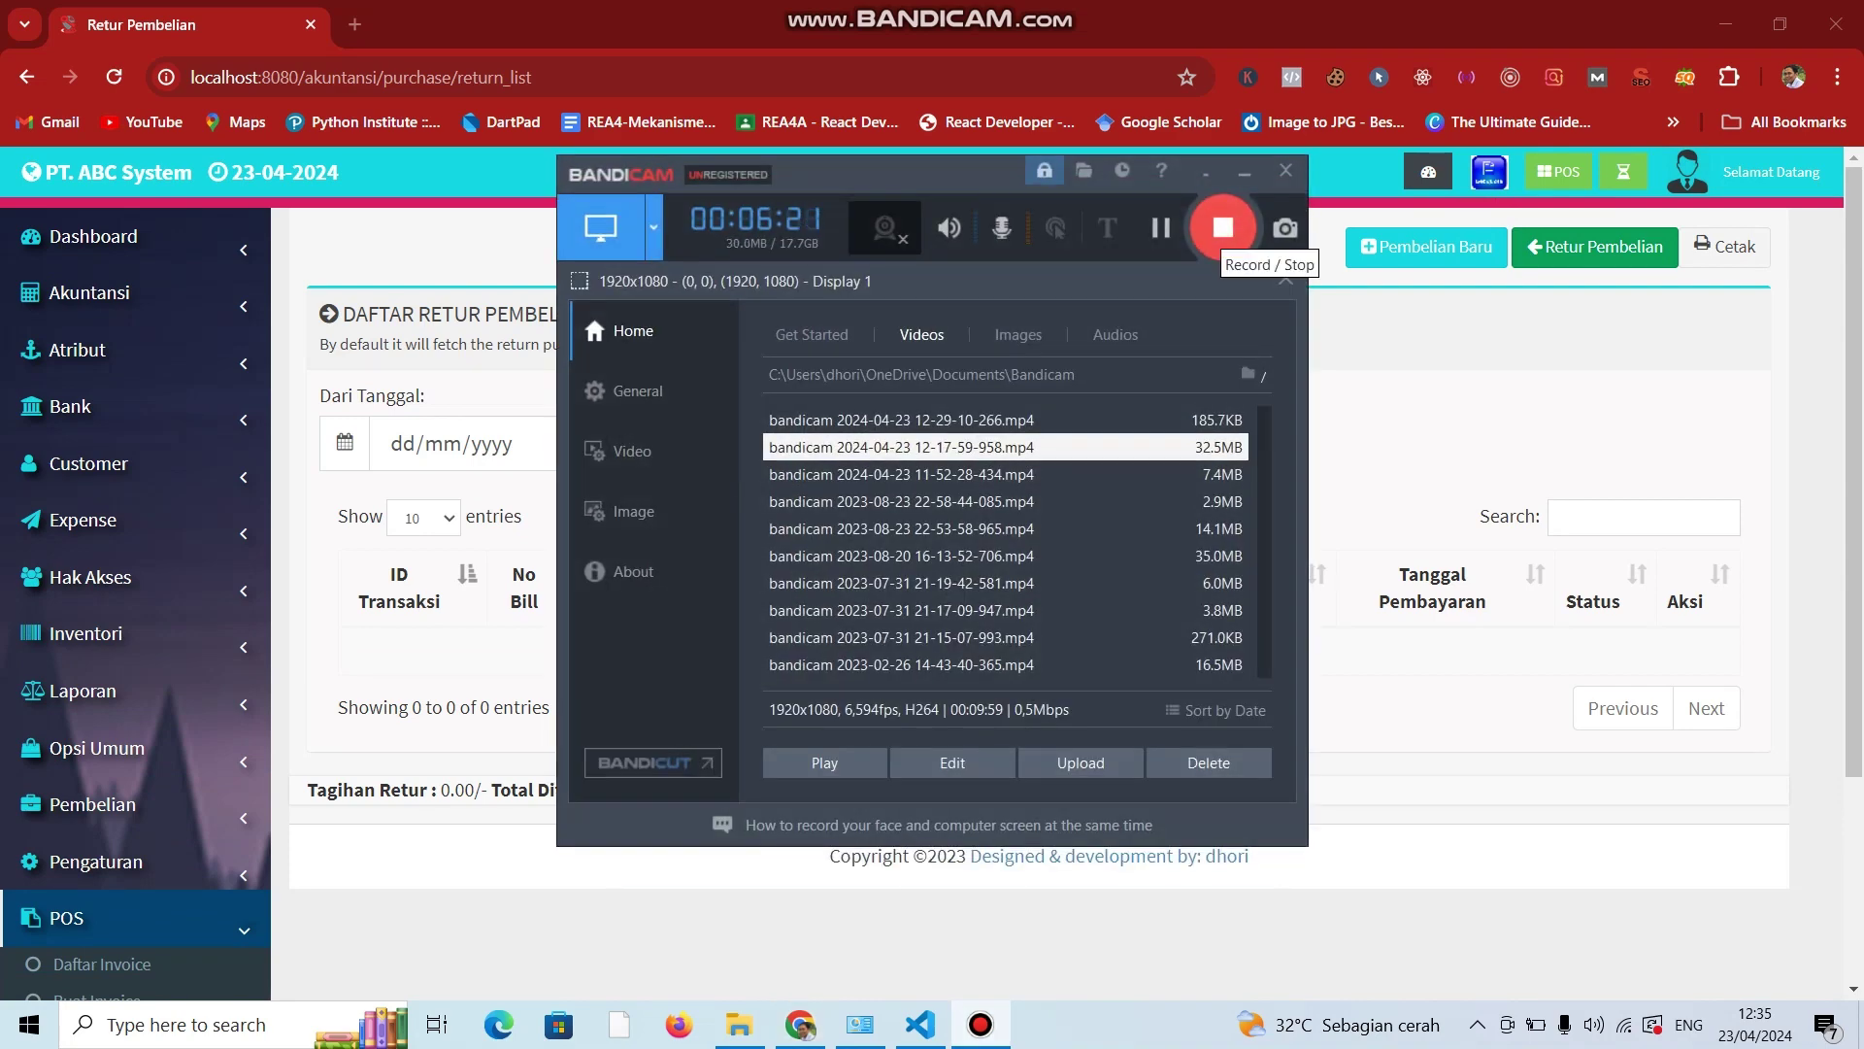
{"action": "left_click", "coordinate": [1221, 229]}
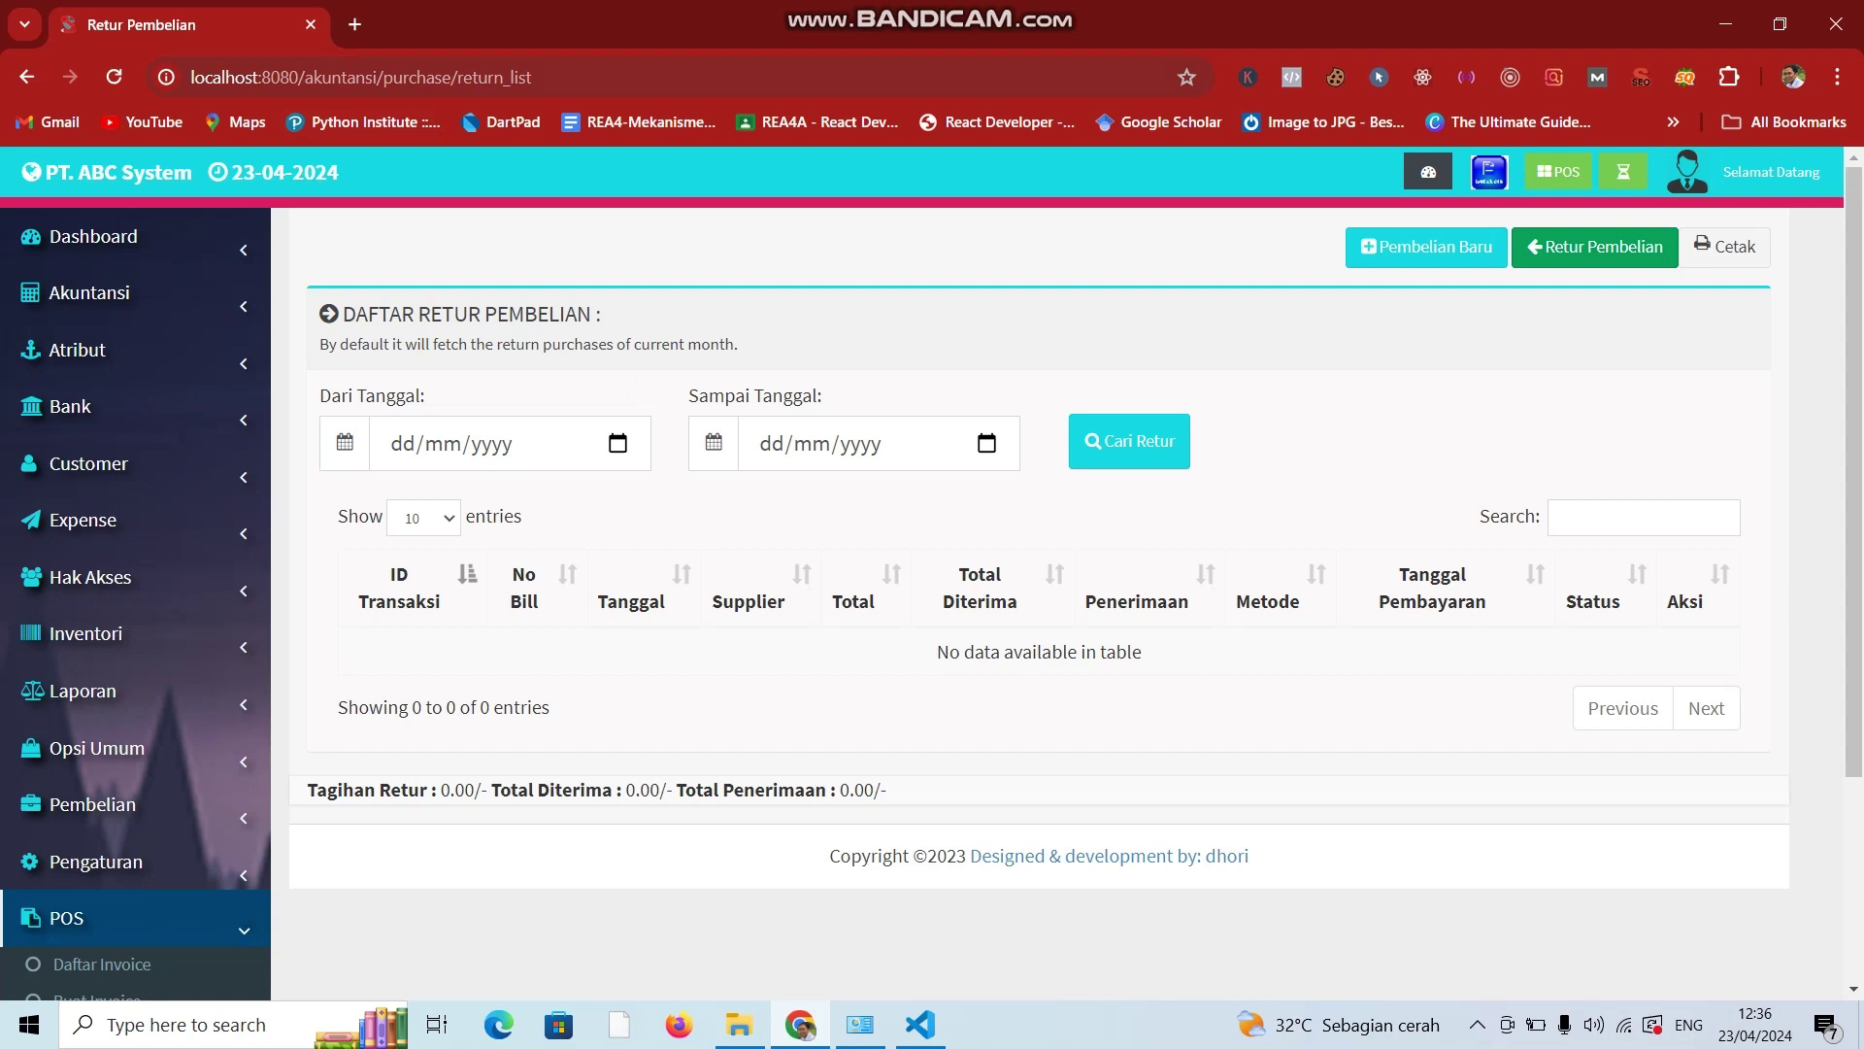
Minimize the browser and bring the Bandicam window back up on the desktop.
{"action": "key", "text": "ctrl+l"}
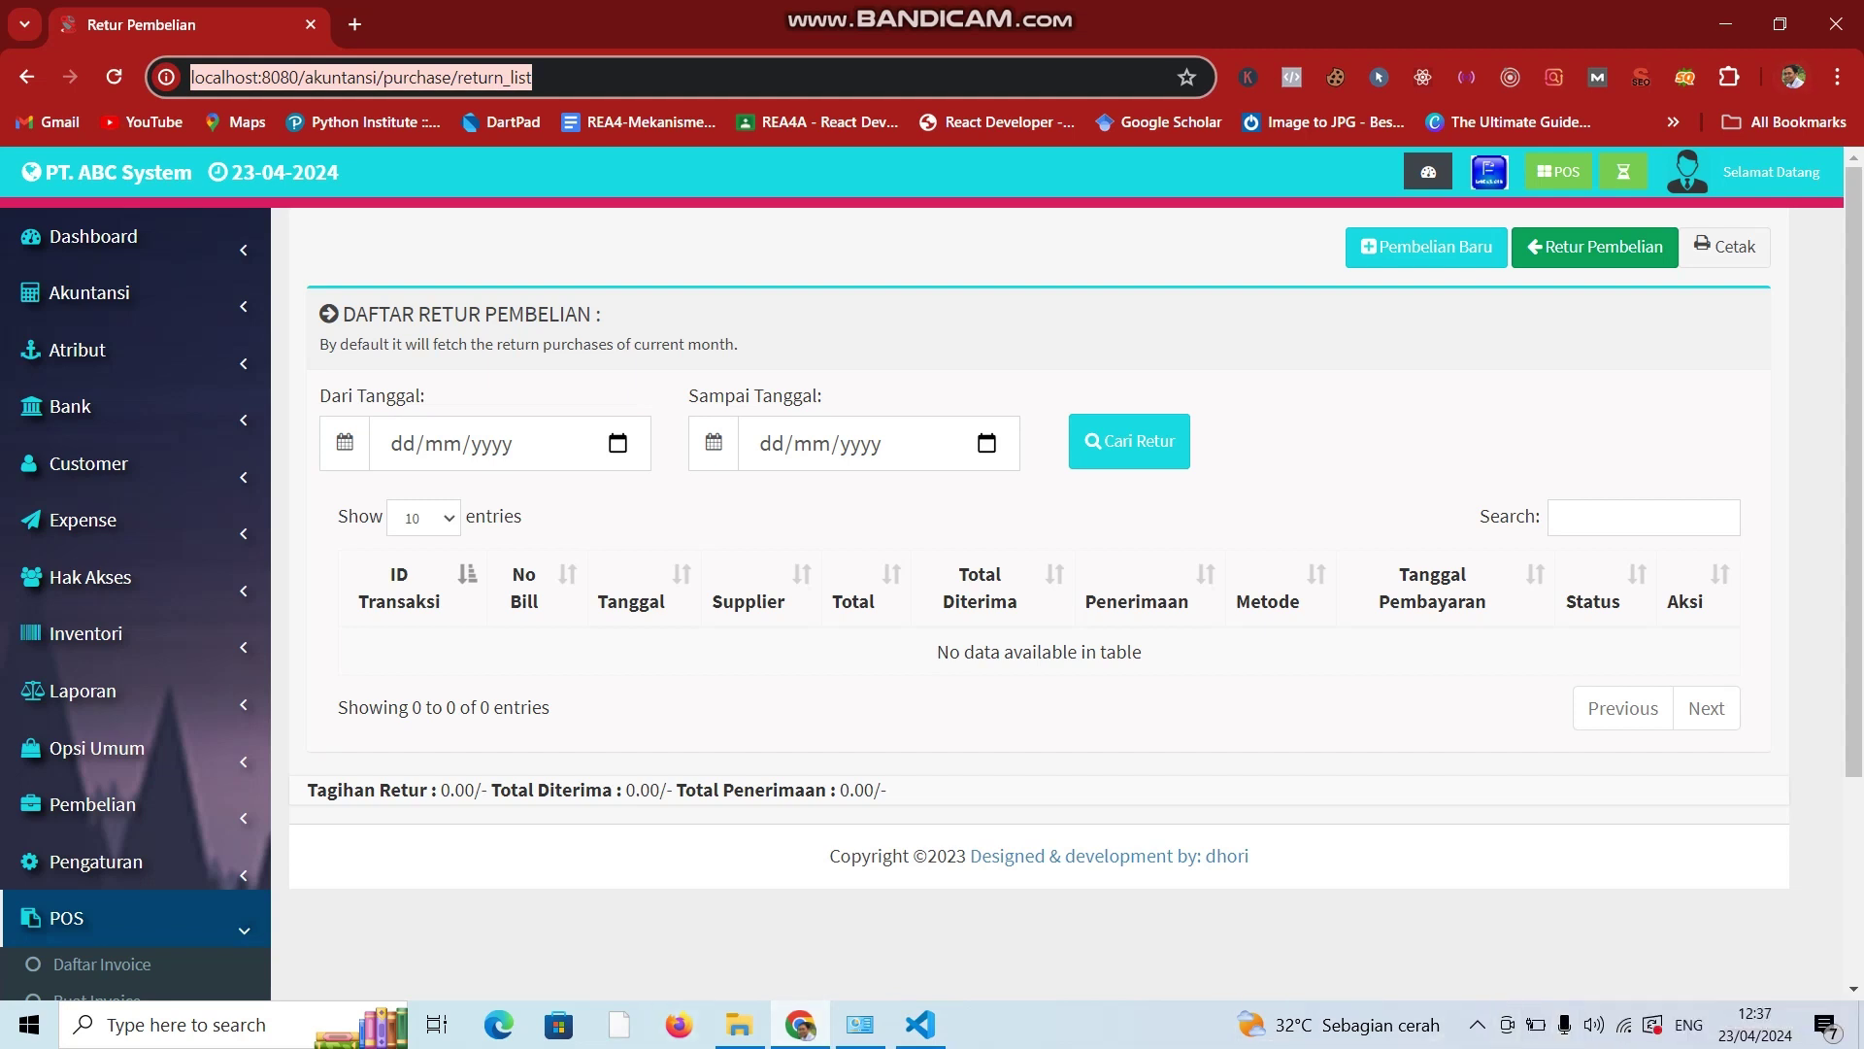
{"action": "left_click", "coordinate": [1726, 24]}
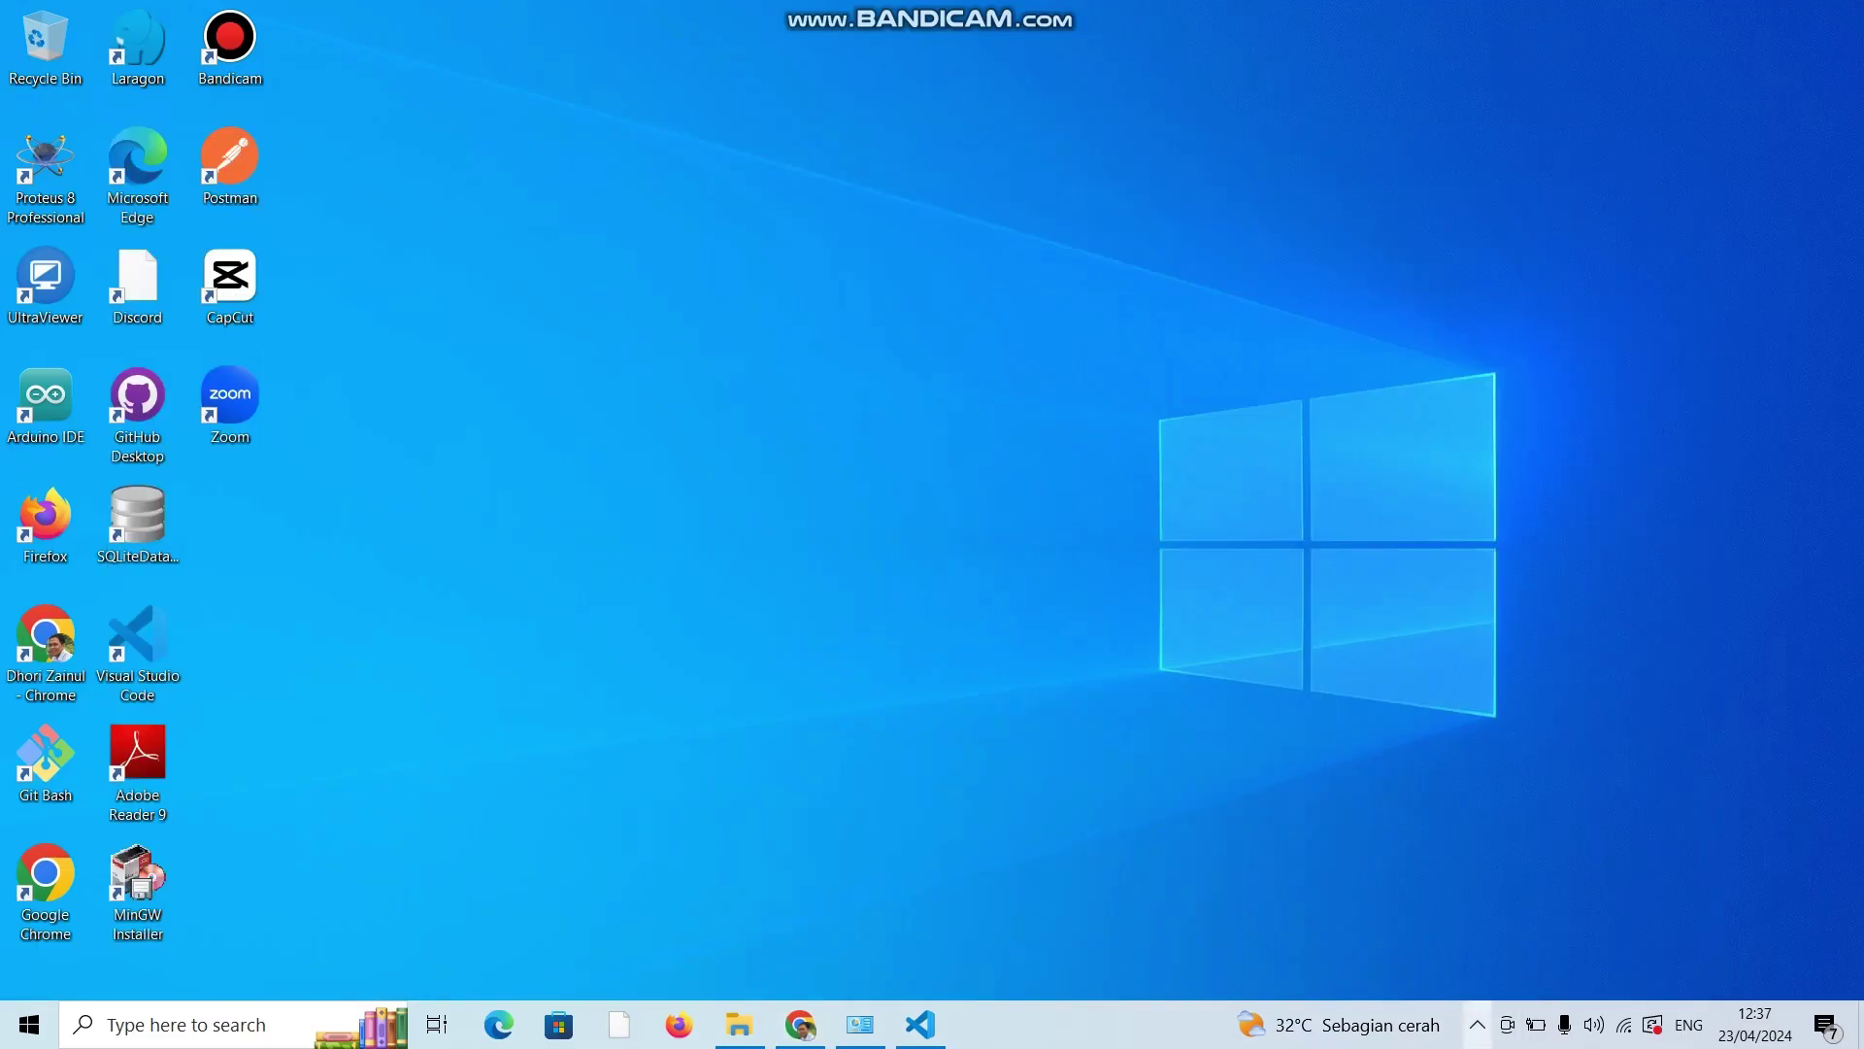
{"action": "left_click", "coordinate": [1477, 1024]}
{"action": "left_click", "coordinate": [1526, 976]}
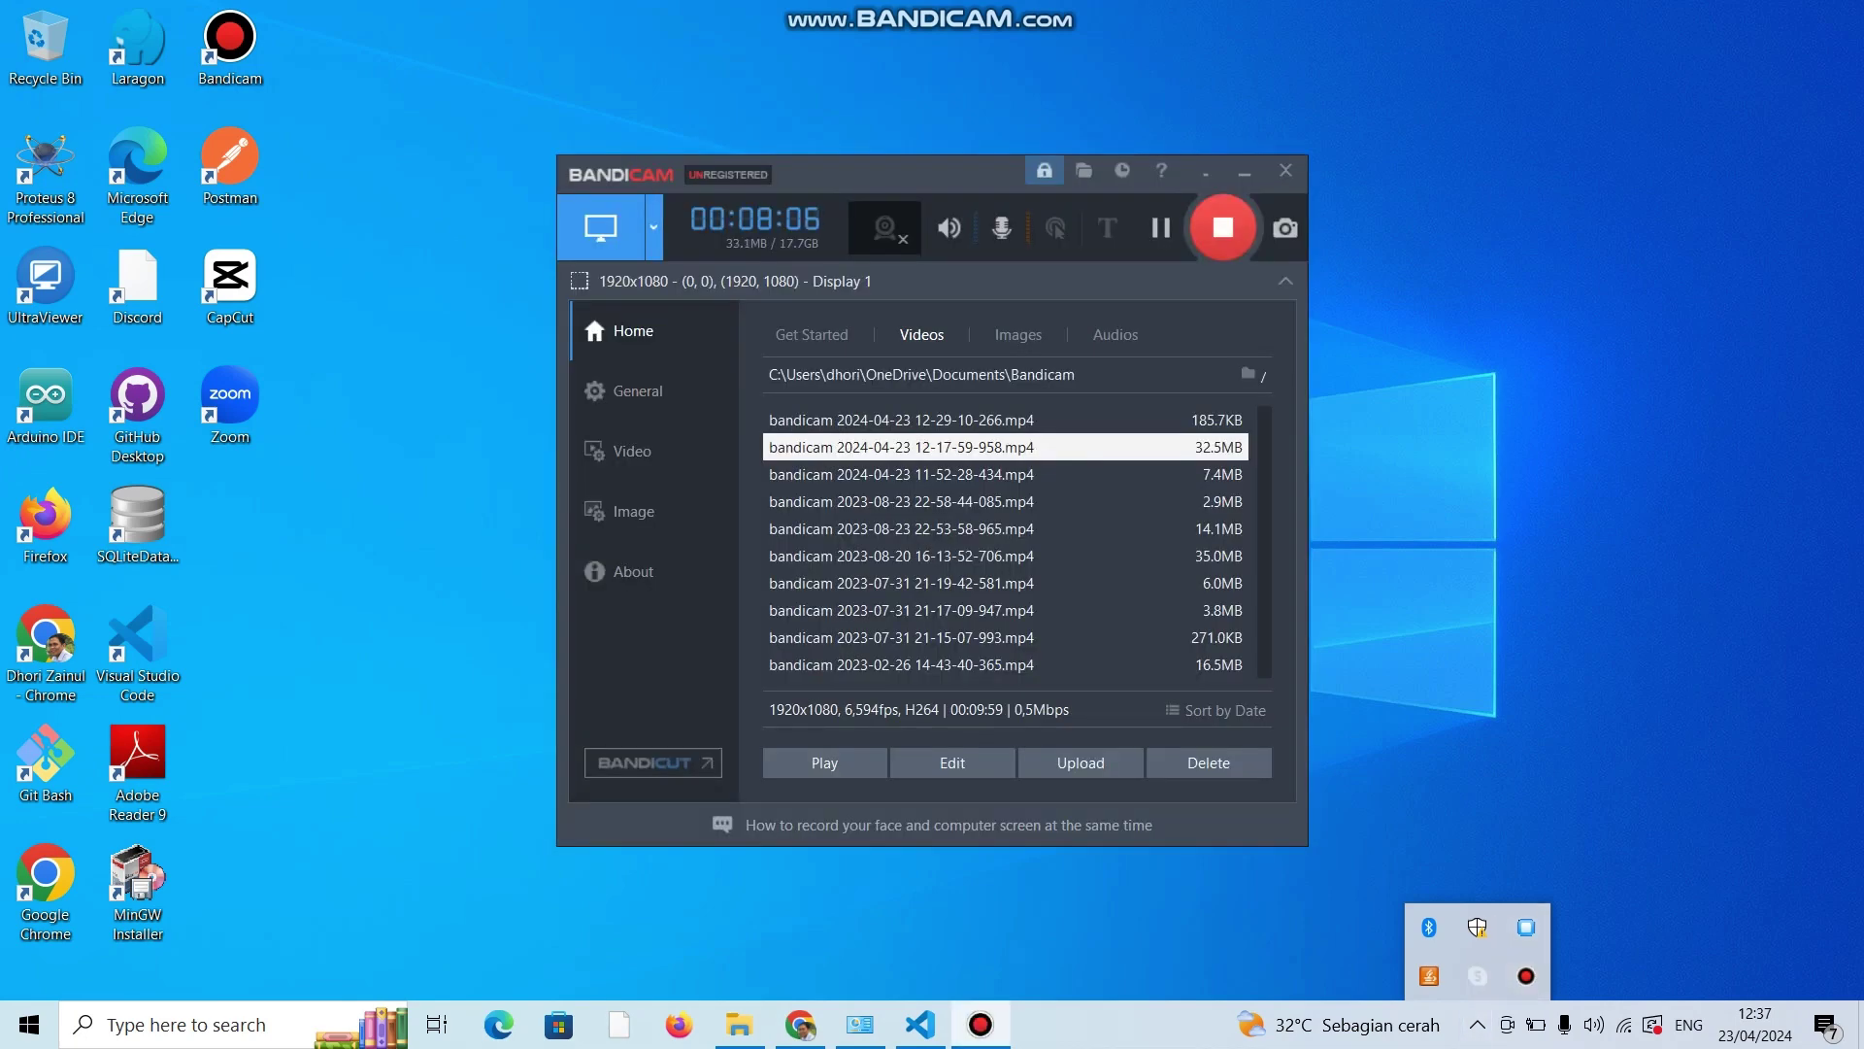
{"action": "left_click", "coordinate": [903, 419]}
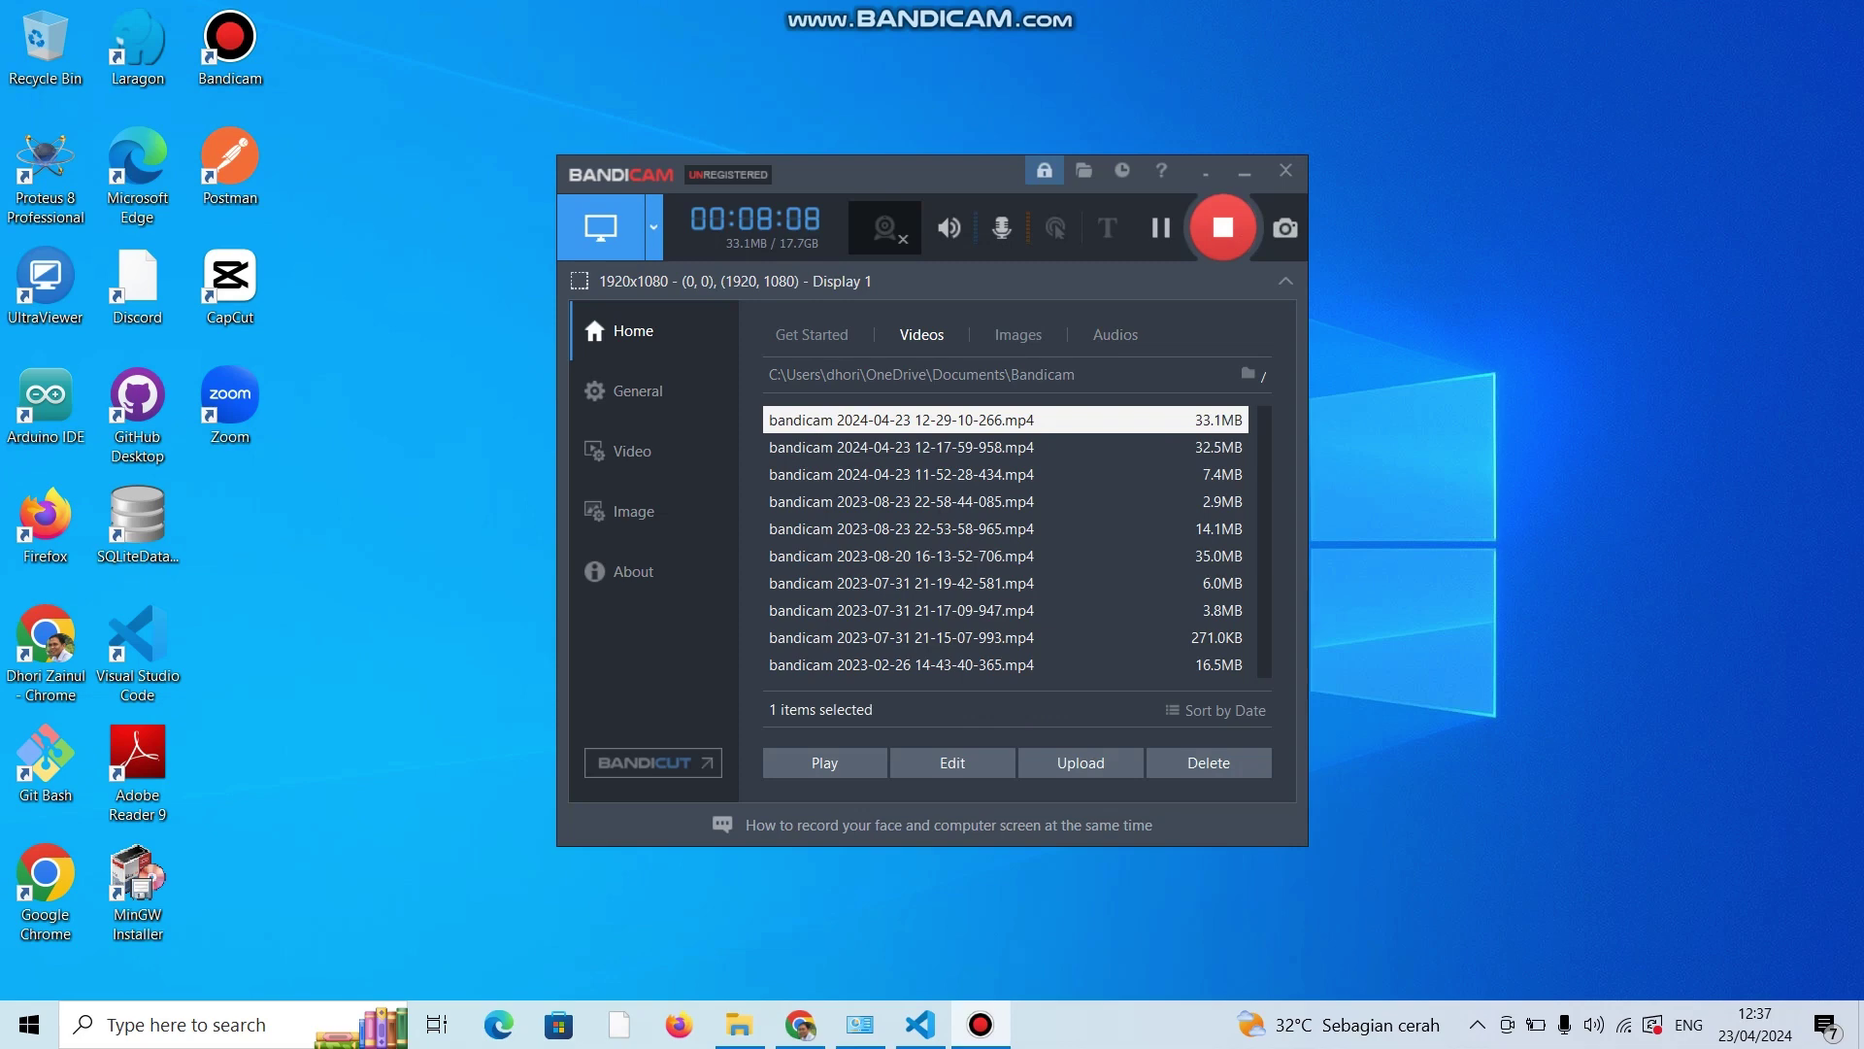
{"action": "key", "text": "Return"}
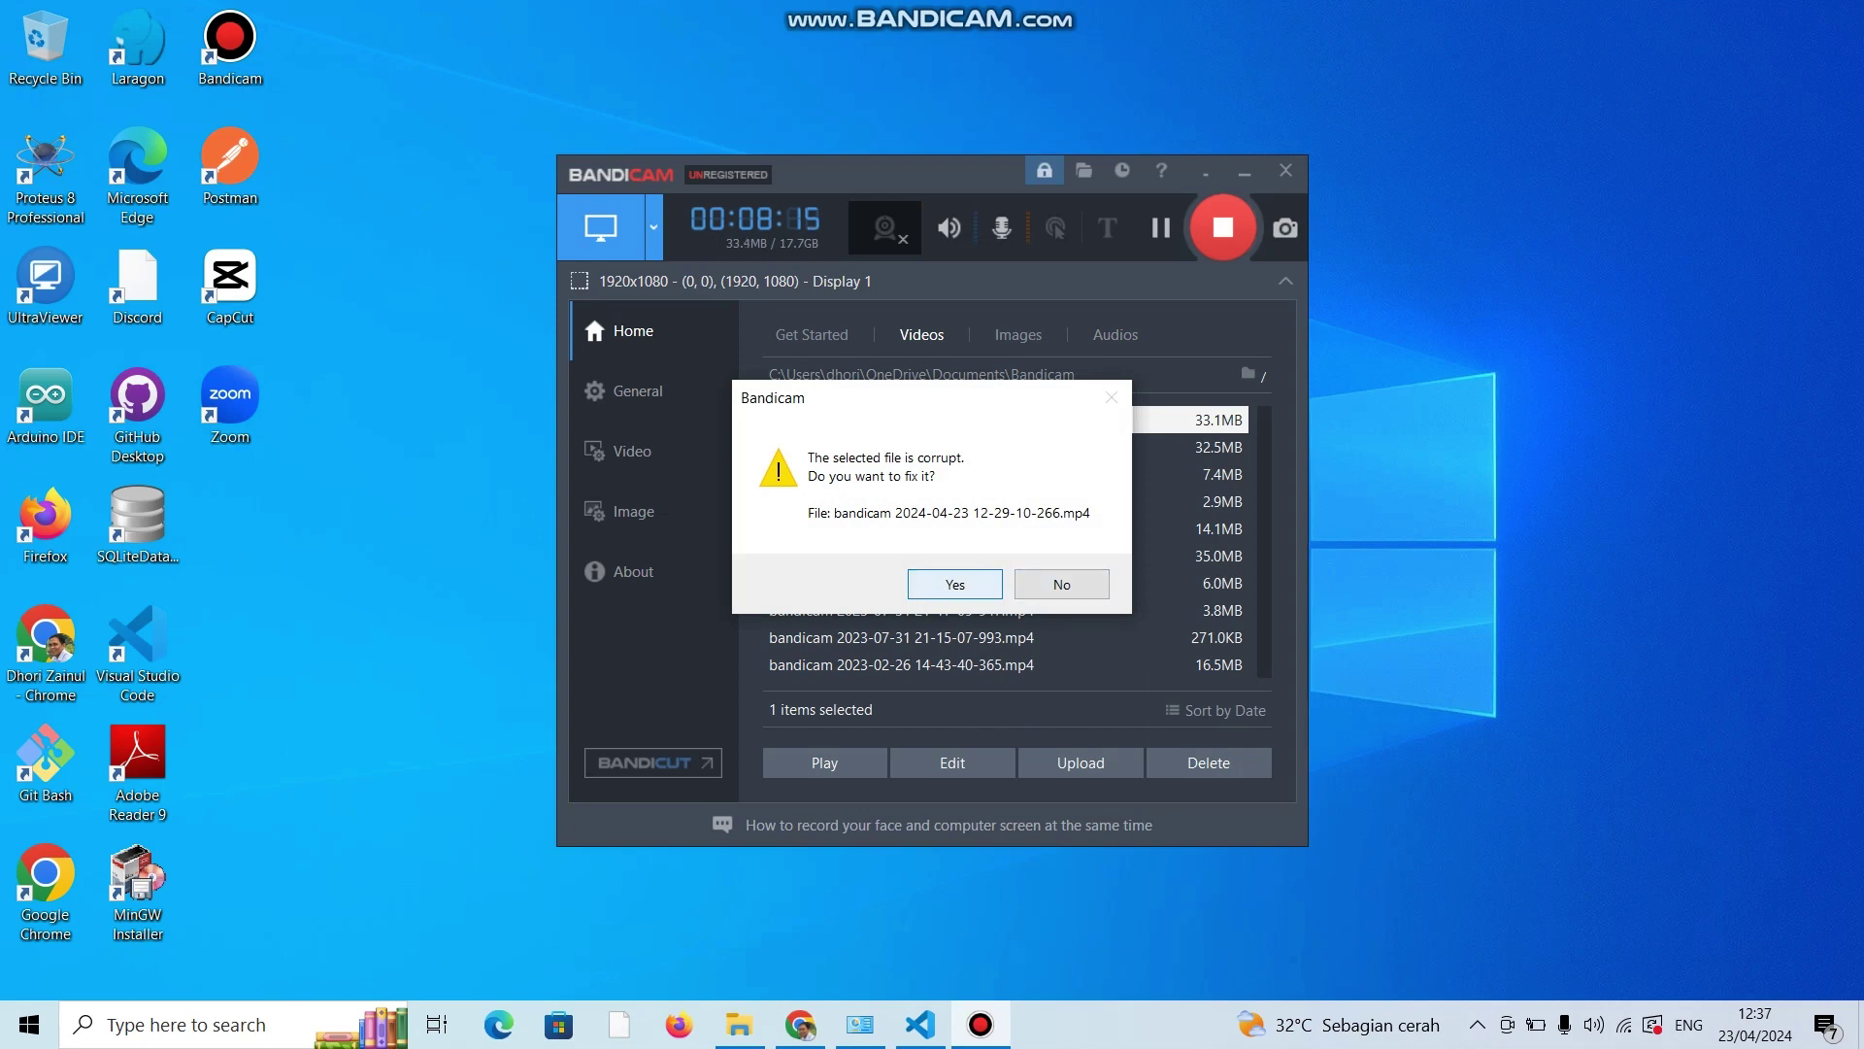
{"action": "key", "text": "Return"}
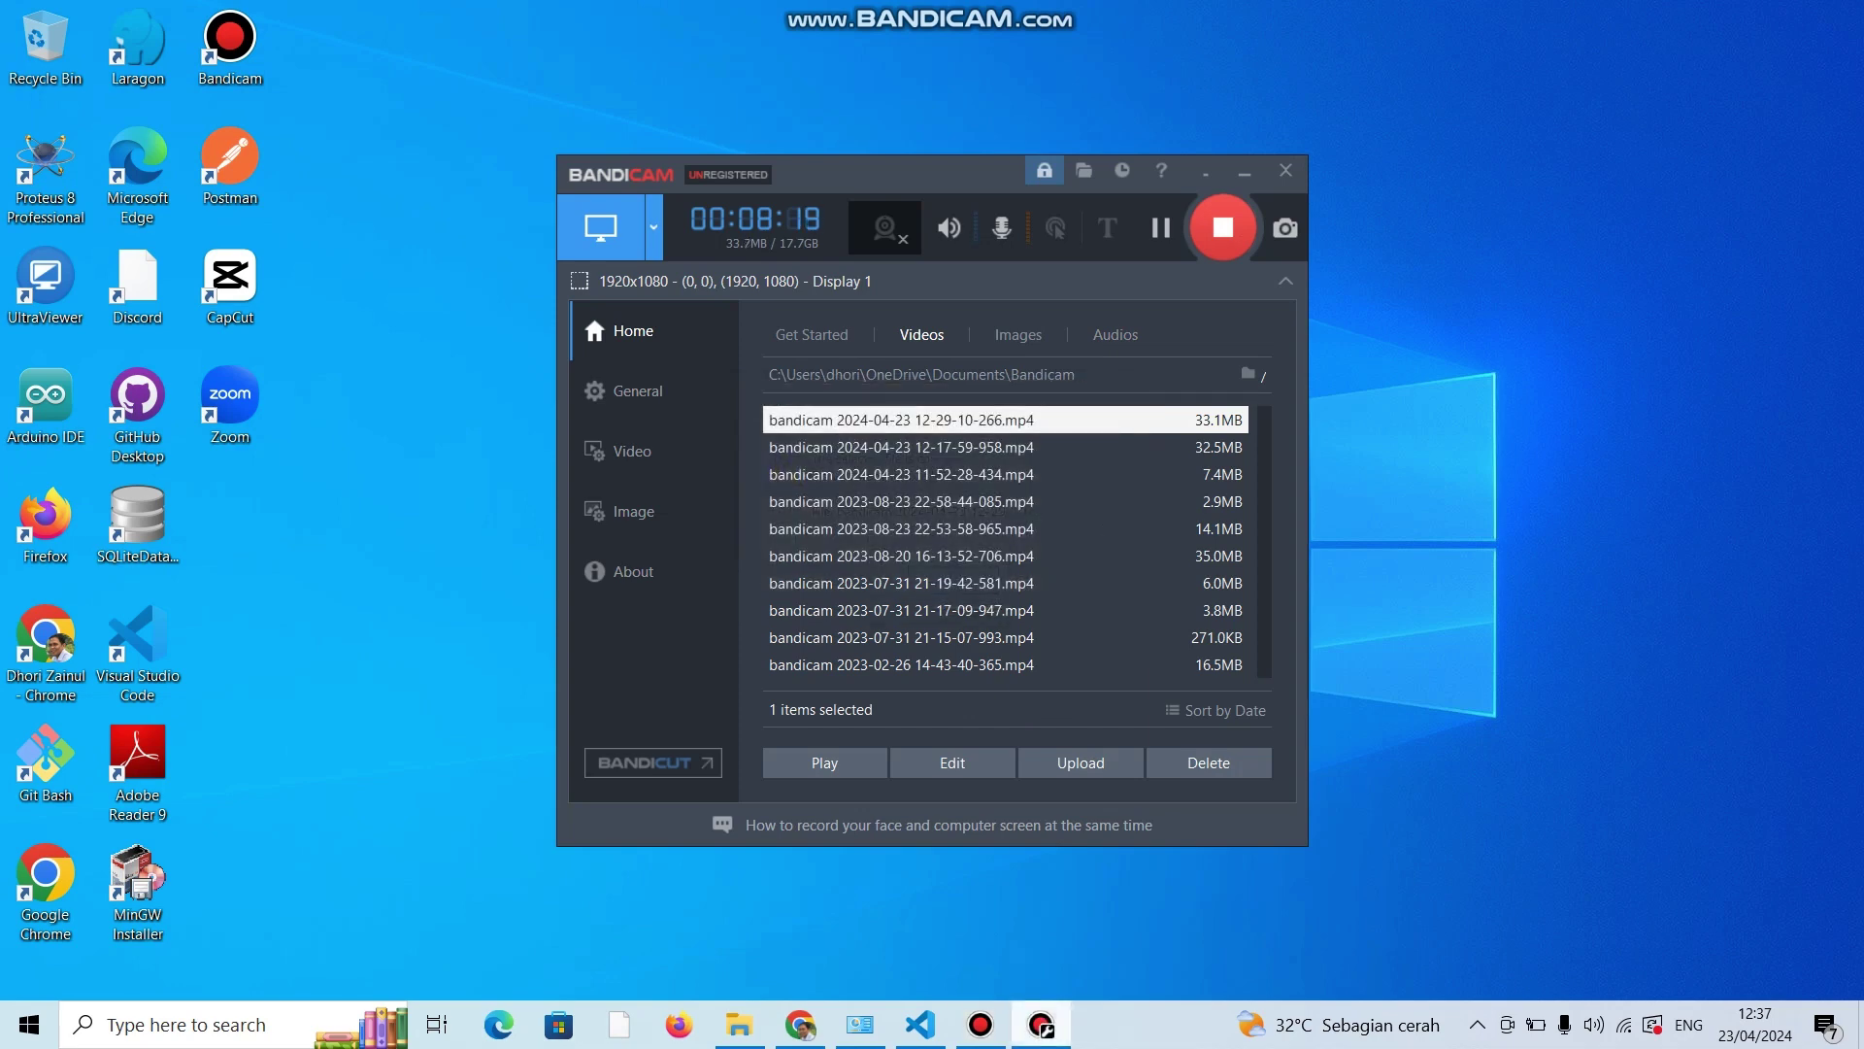
{"action": "key", "text": "Return"}
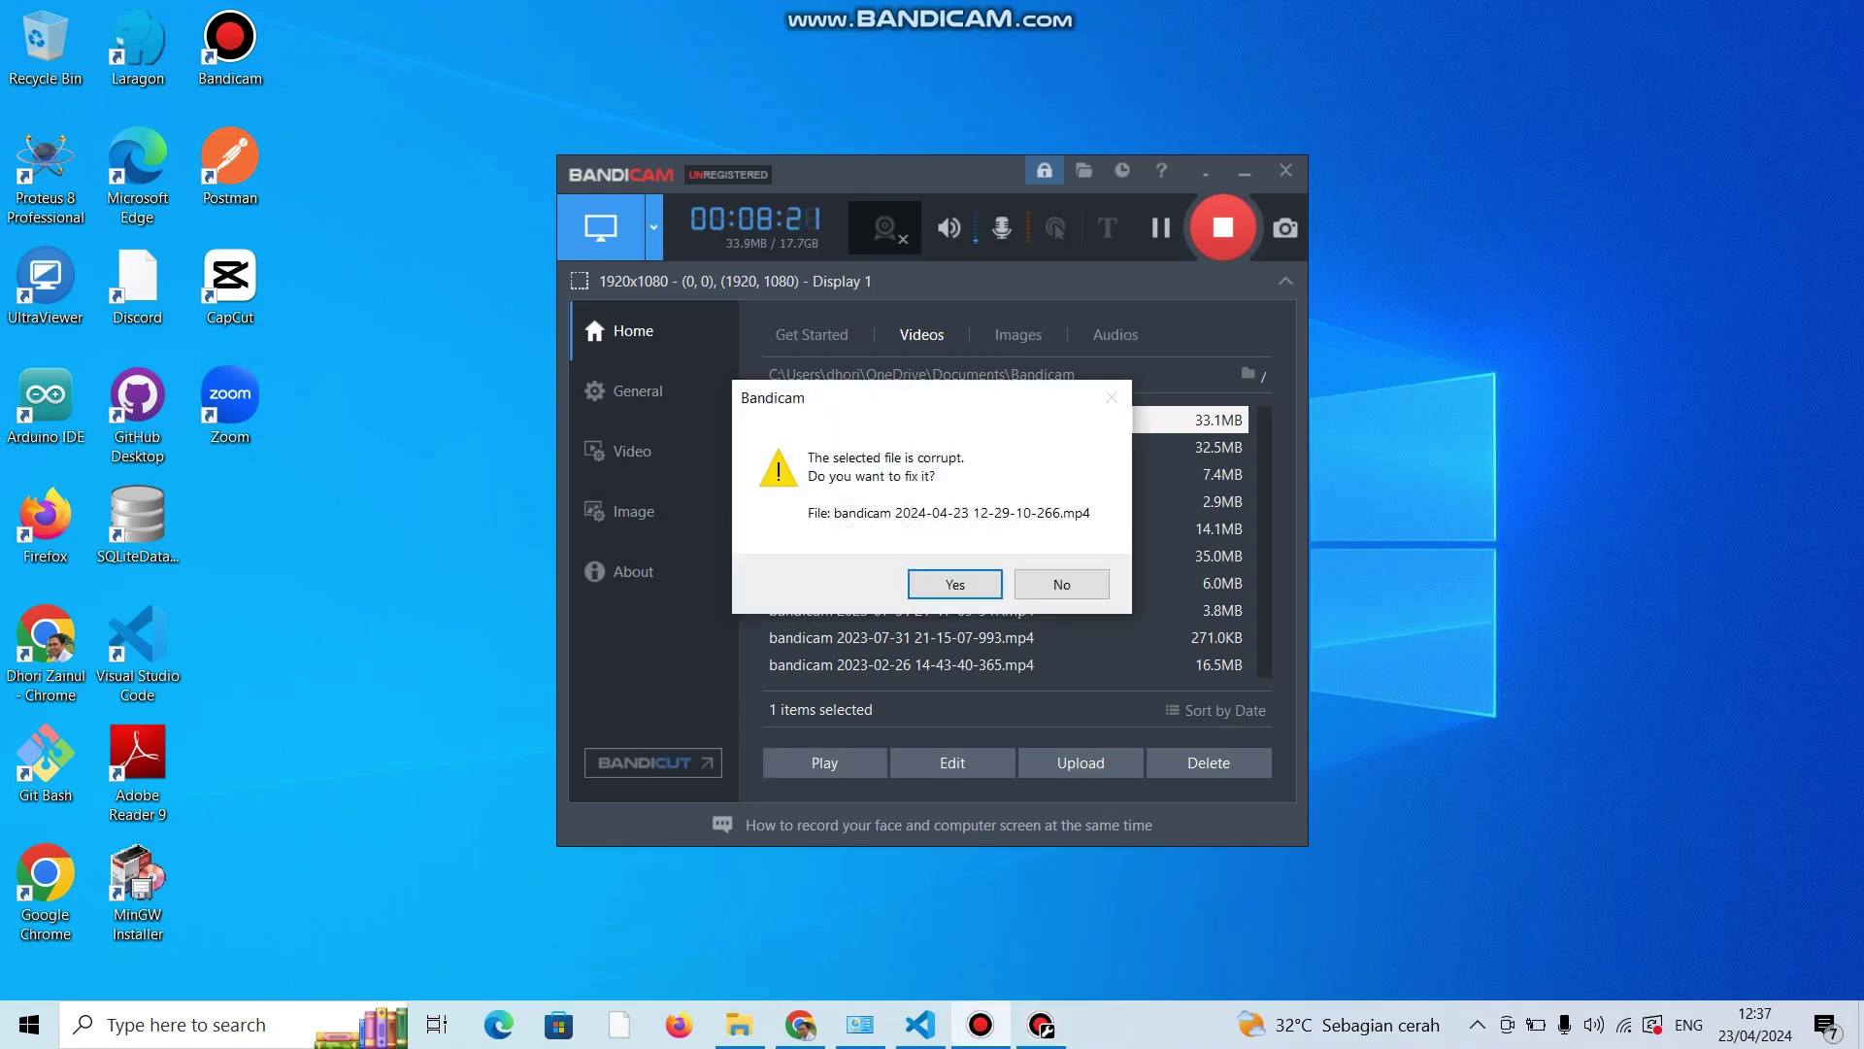